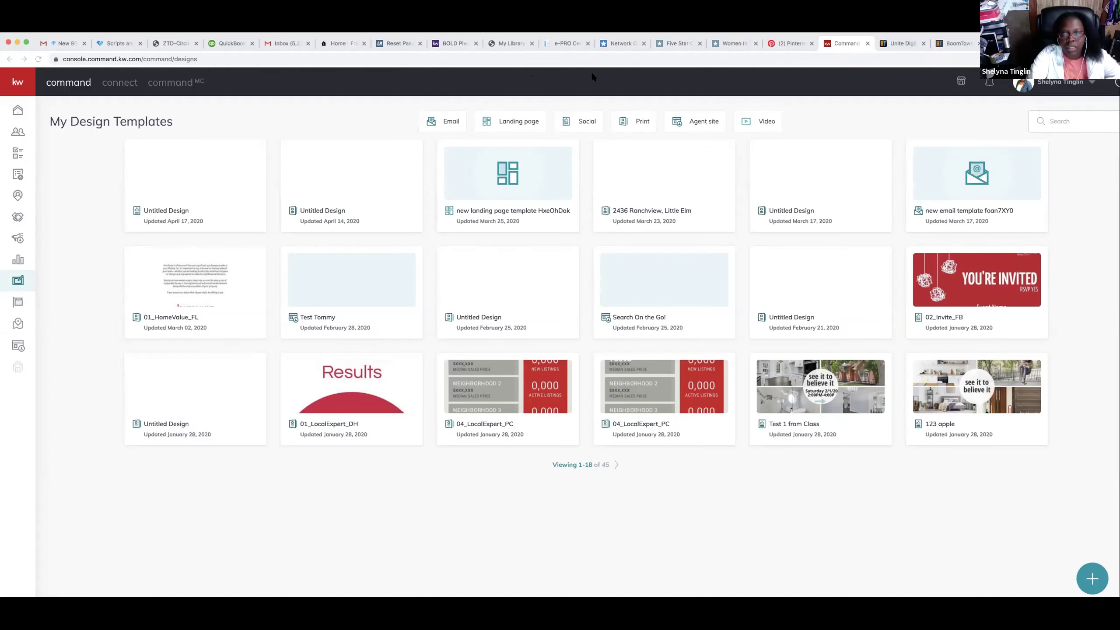
{"action": "left_click", "coordinate": [25, 43]}
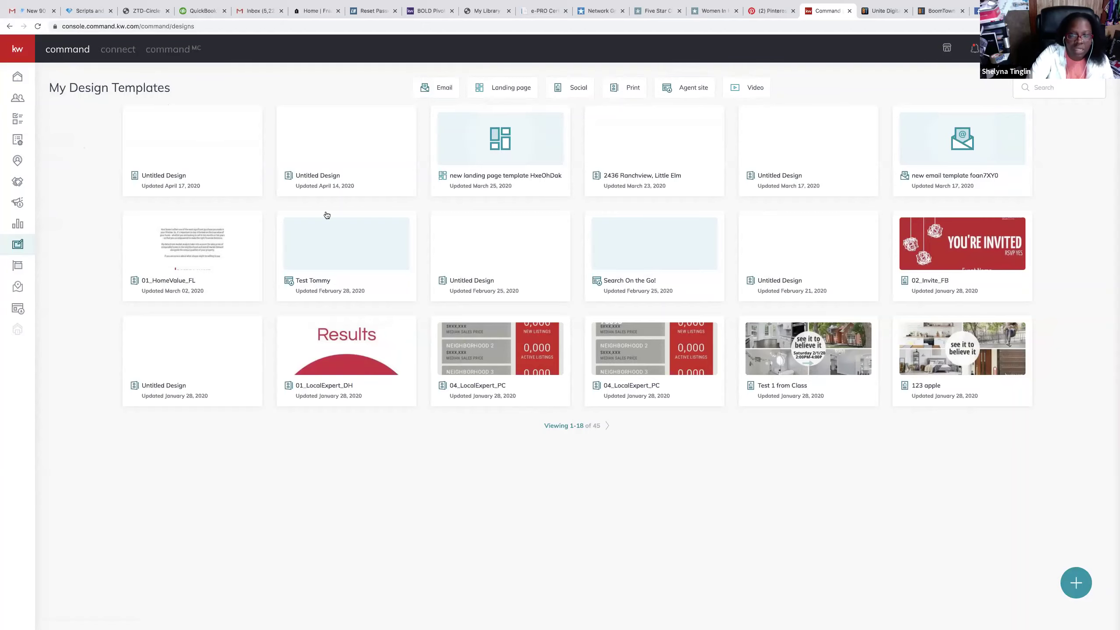
{"action": "mouse_move", "coordinate": [24, 5]}
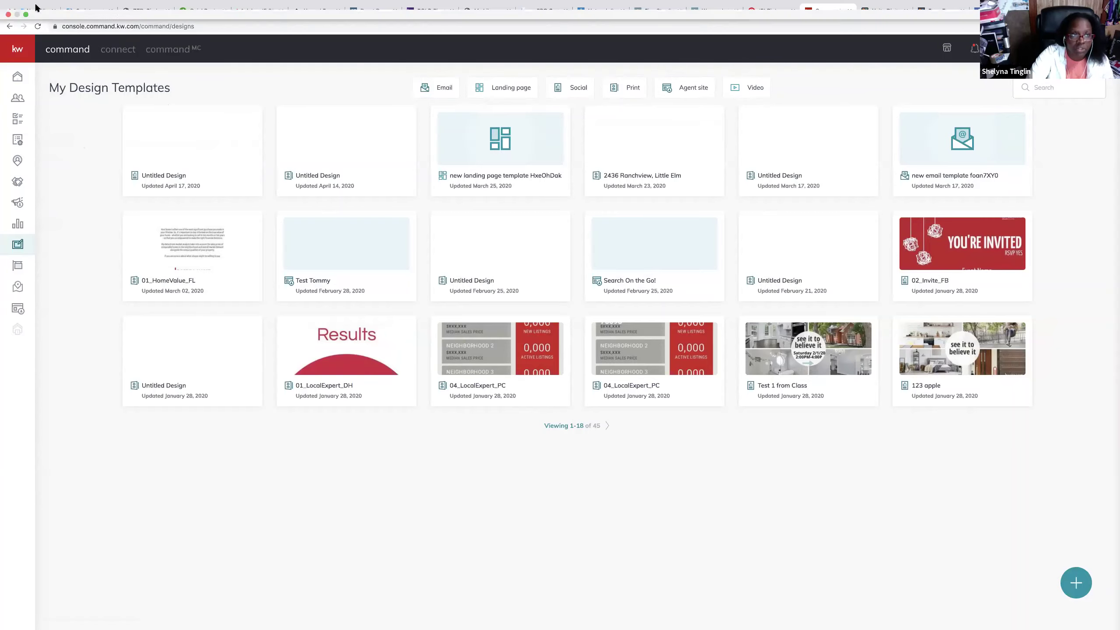
{"action": "left_click", "coordinate": [25, 17]}
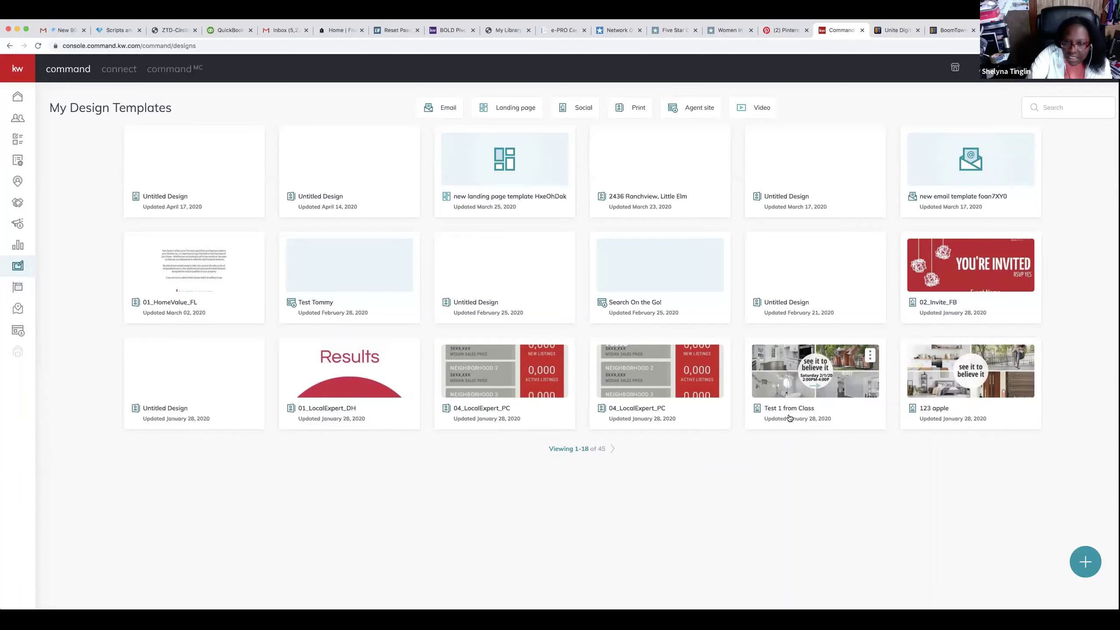
- Open a 04_LocalExpert_PC postcard design to view it and return to the design templates list
{"action": "left_click", "coordinate": [481, 376]}
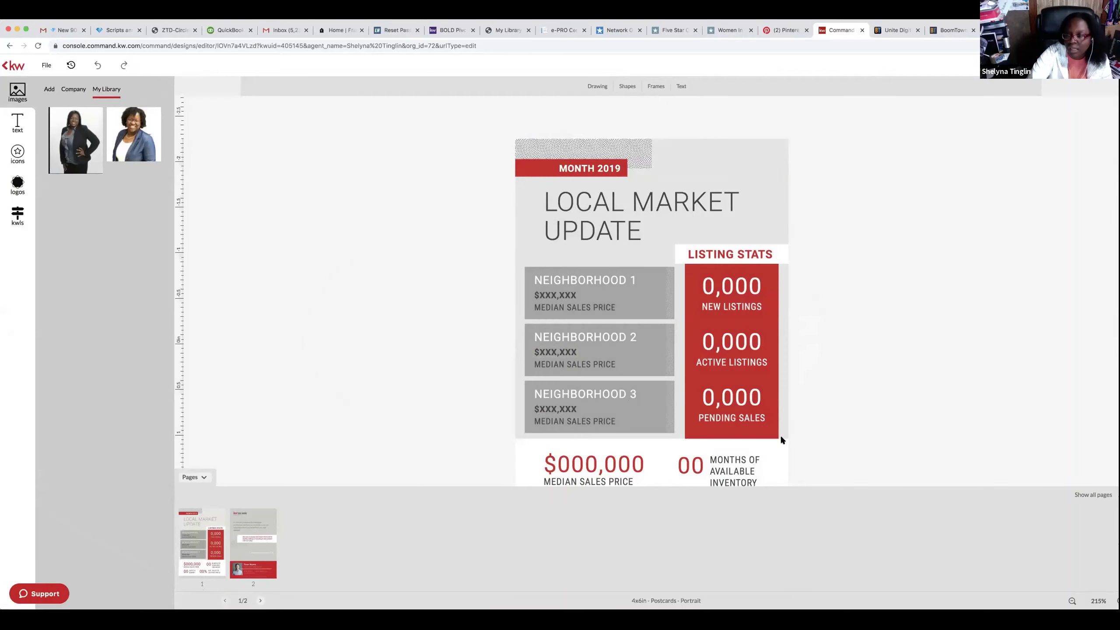
{"action": "left_click", "coordinate": [9, 46]}
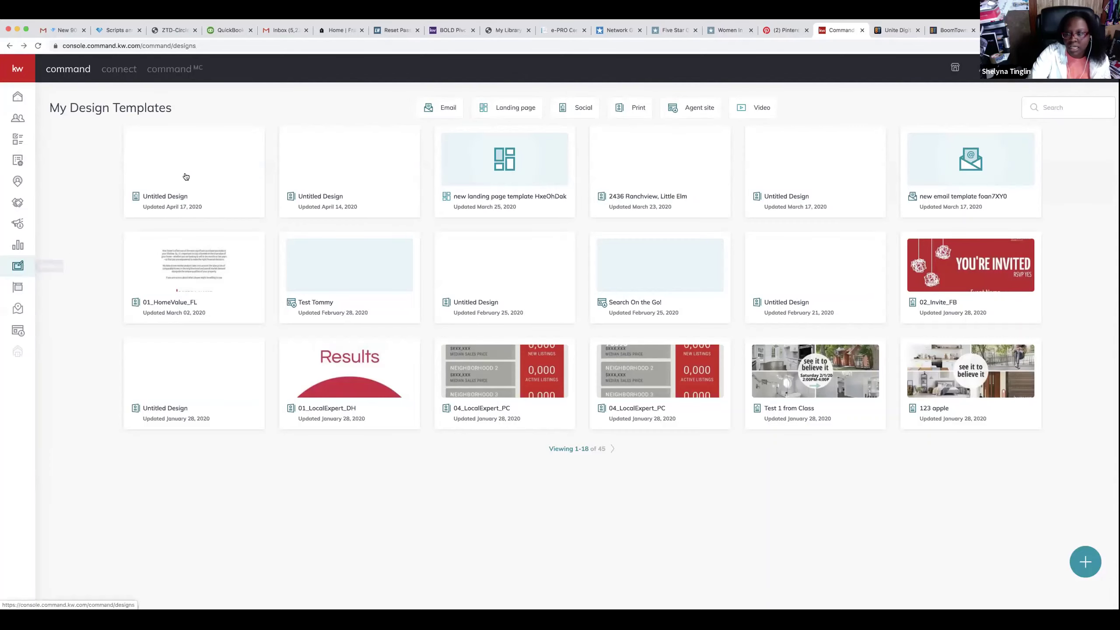
{"action": "mouse_move", "coordinate": [207, 160]}
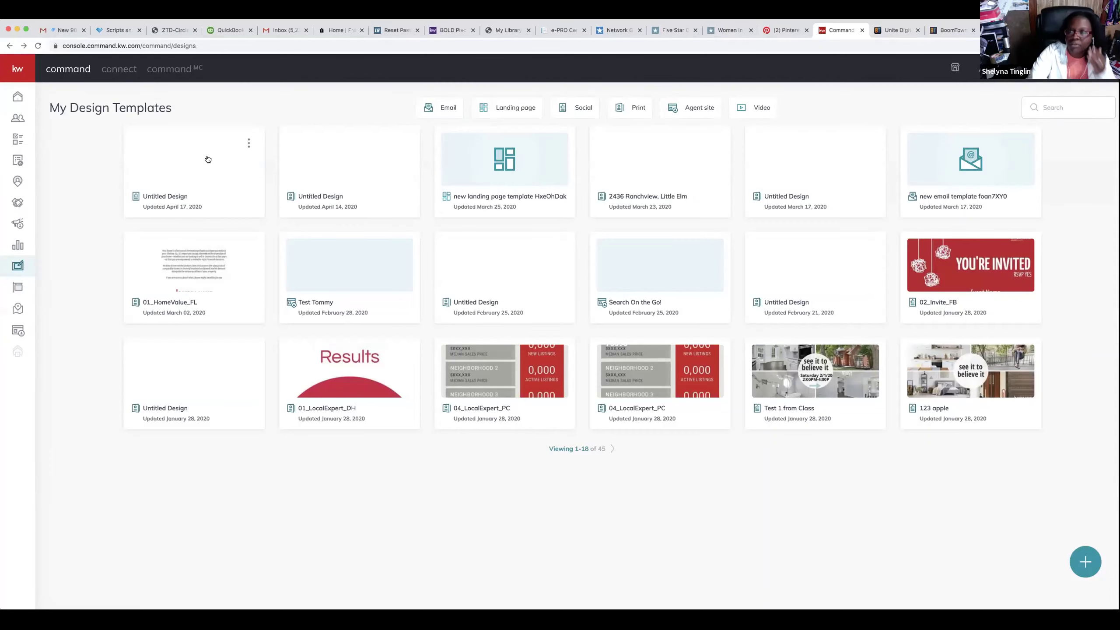
- Filter the design templates to Email and create a new blank email design
{"action": "left_click", "coordinate": [439, 107]}
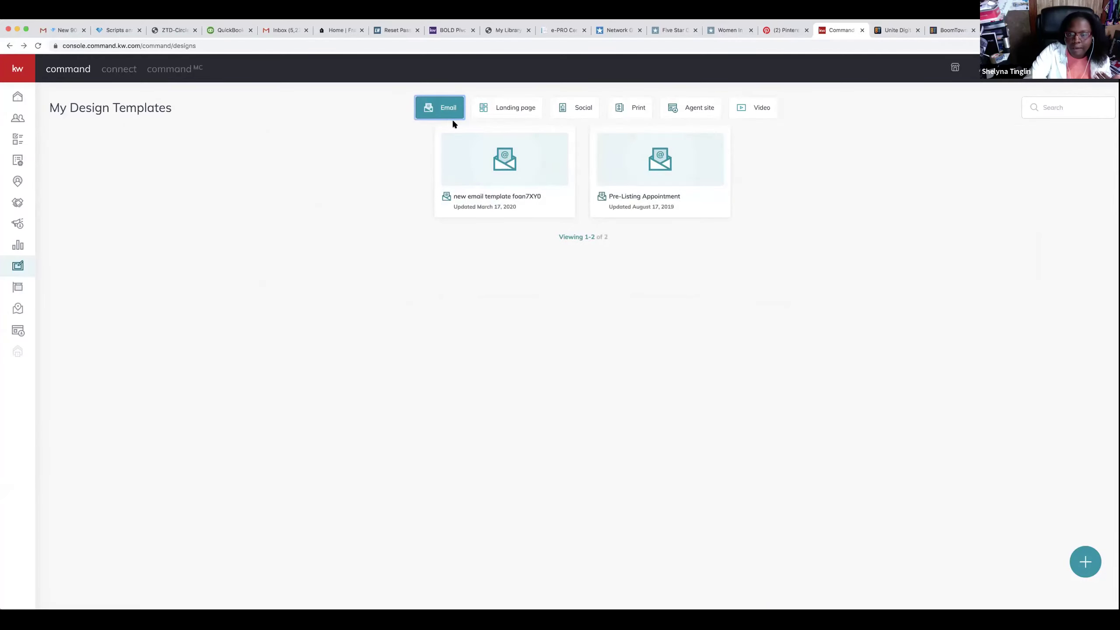
{"action": "mouse_move", "coordinate": [485, 161]}
{"action": "mouse_move", "coordinate": [623, 154]}
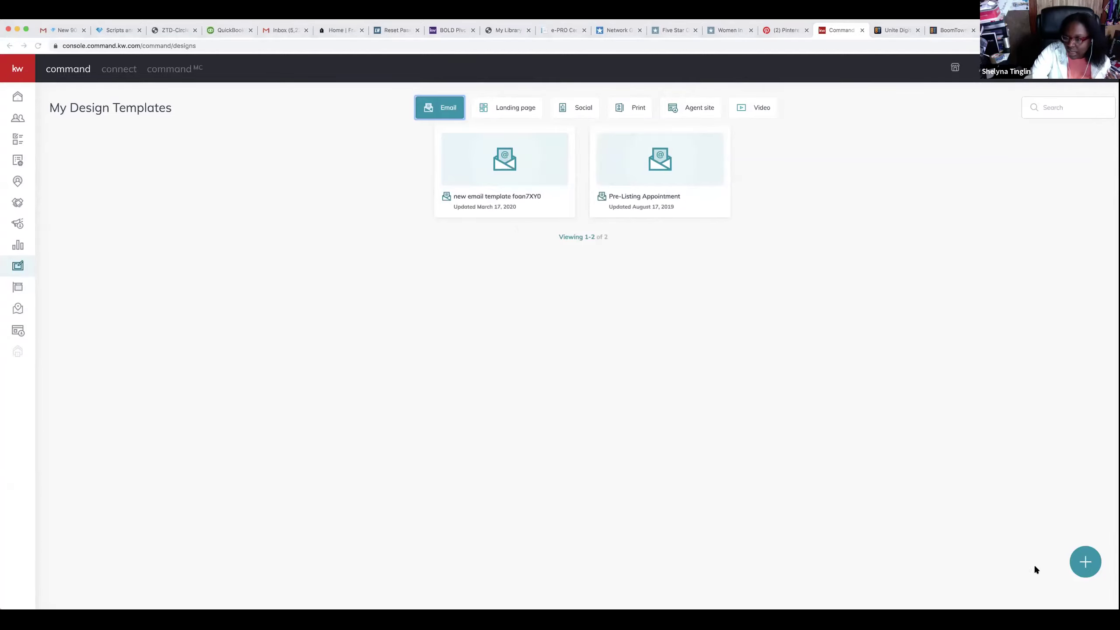
{"action": "left_click", "coordinate": [1090, 562]}
{"action": "left_click", "coordinate": [1085, 563]}
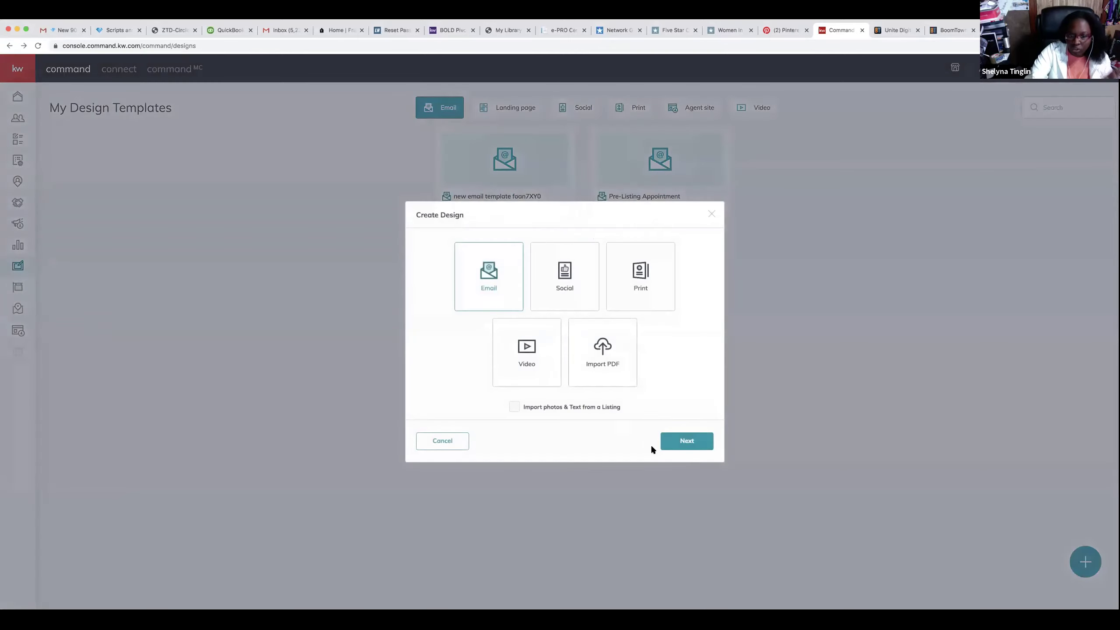
{"action": "left_click", "coordinate": [681, 441]}
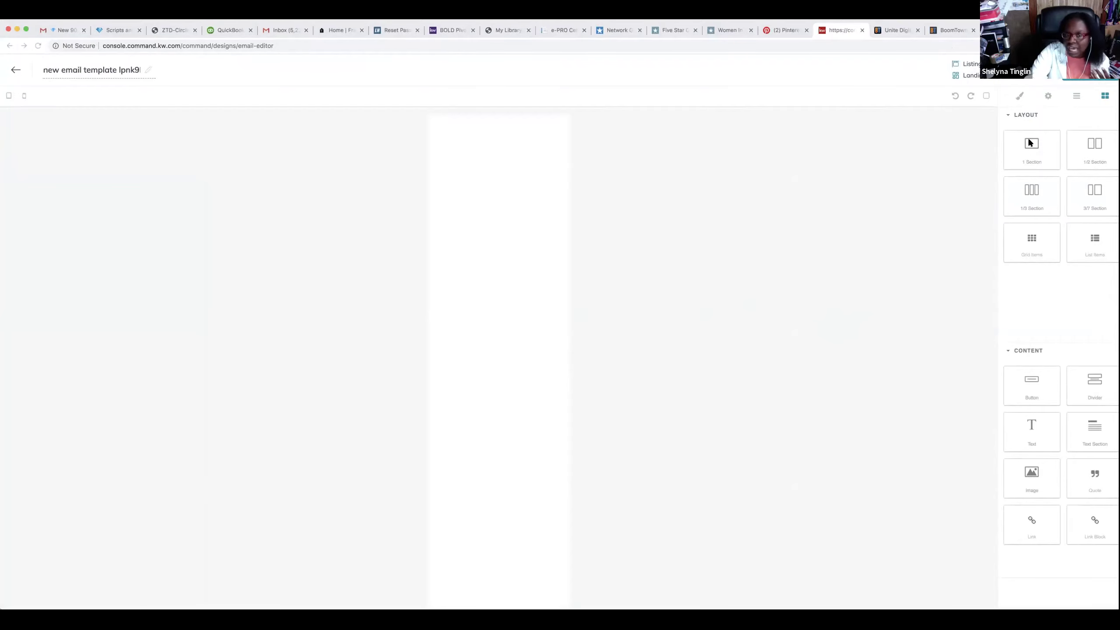
- Try to place a 1 Section layout and an image block in the email body, and exit the editor without saving
{"action": "left_click_drag", "start_coordinate": [1037, 143], "coordinate": [524, 182]}
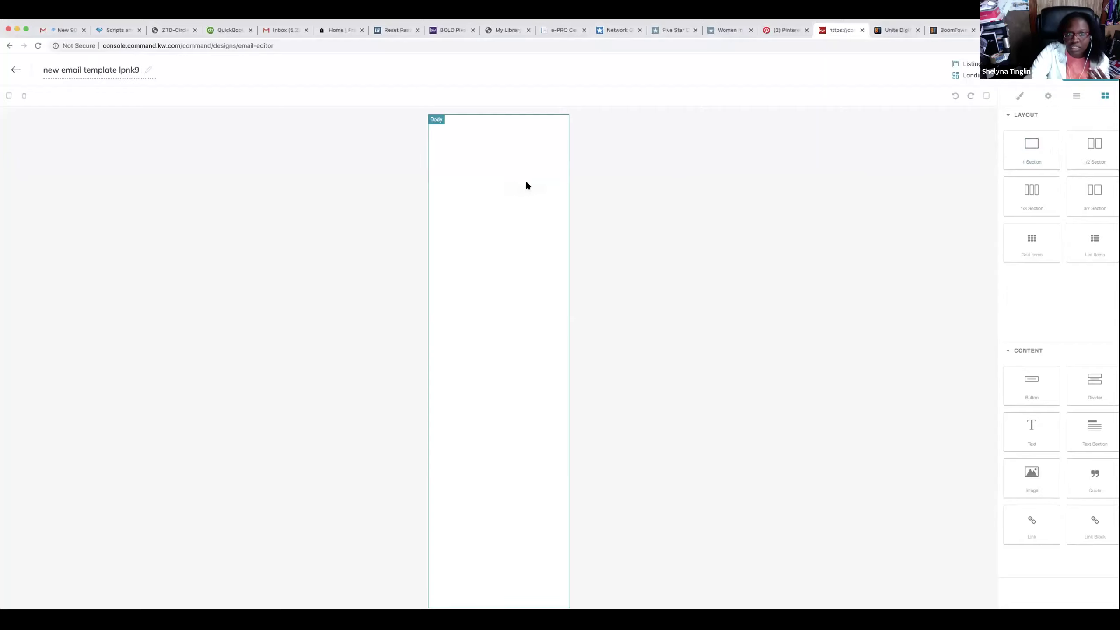
{"action": "left_click", "coordinate": [10, 97]}
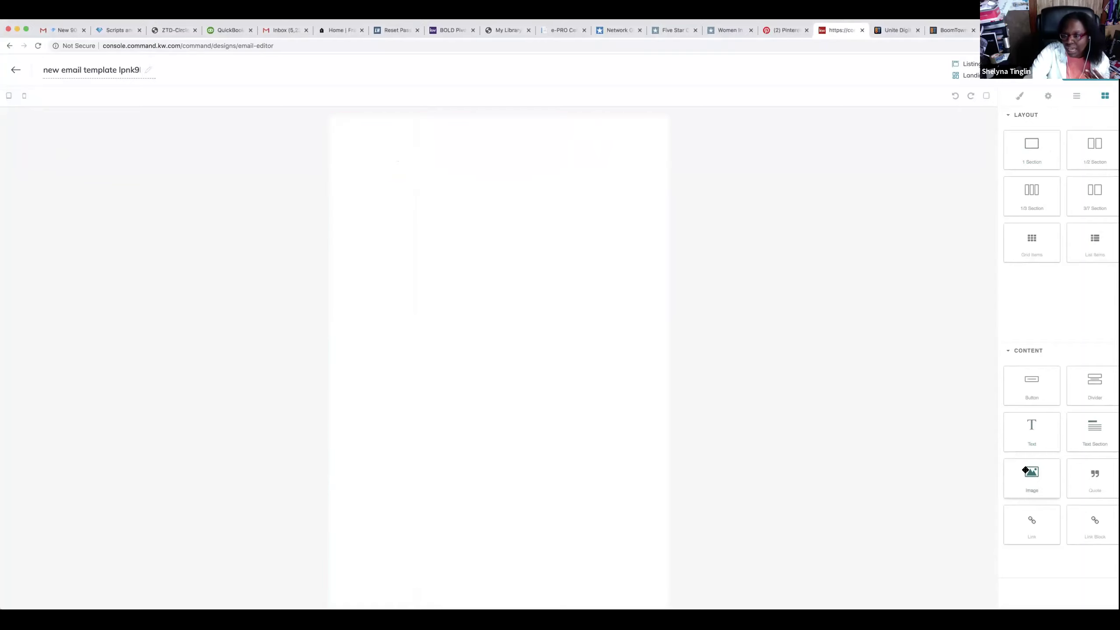
{"action": "left_click_drag", "start_coordinate": [850, 466], "coordinate": [541, 245]}
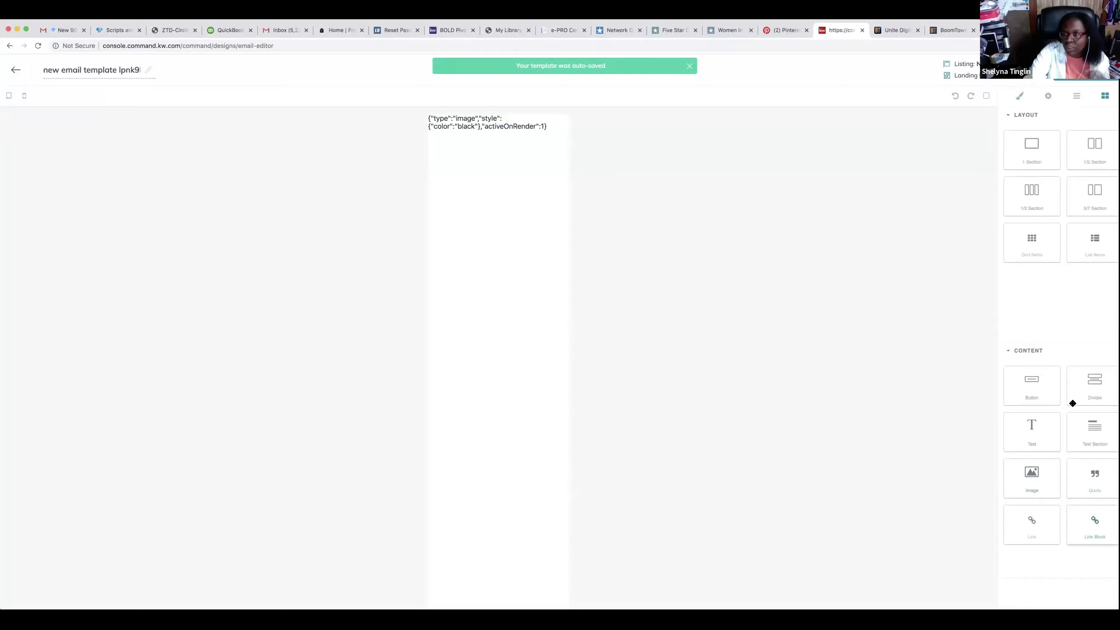
{"action": "left_click", "coordinate": [514, 215]}
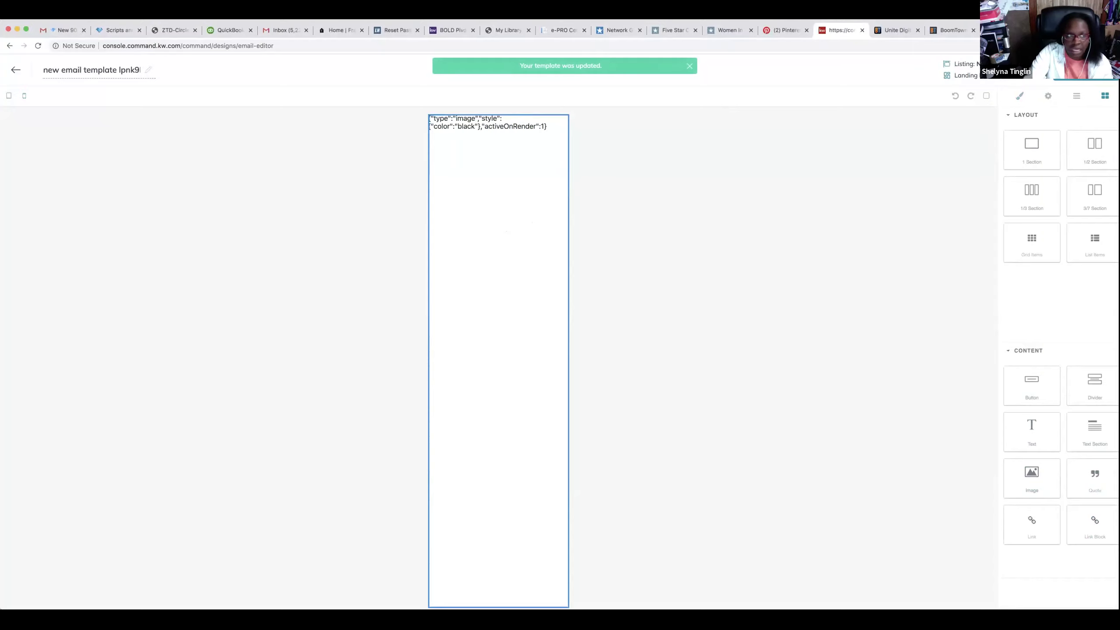
{"action": "left_click", "coordinate": [16, 71]}
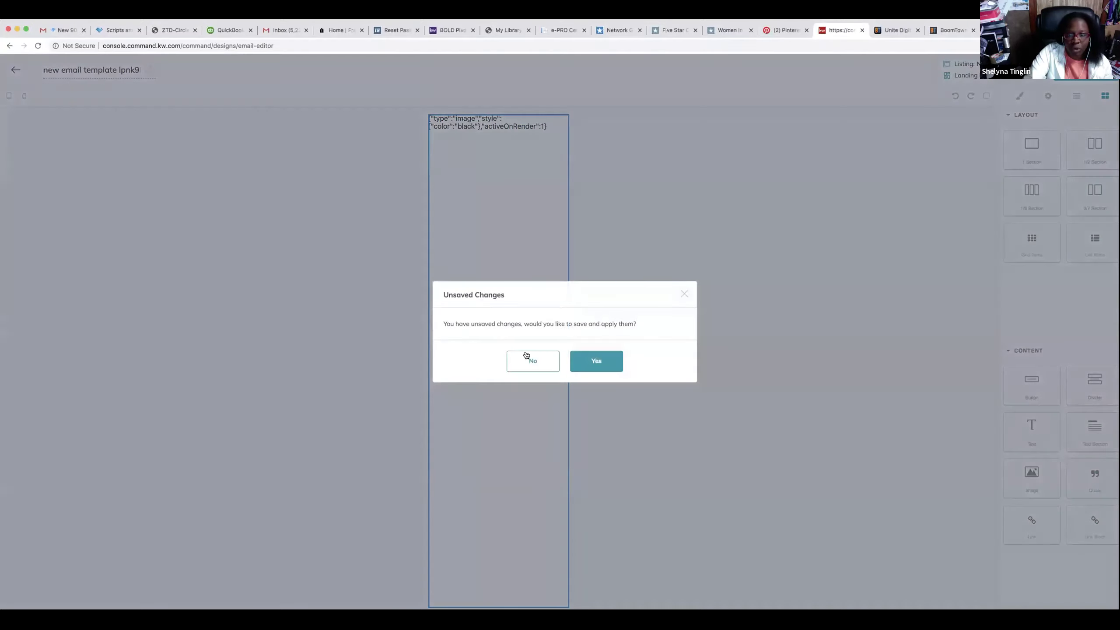
{"action": "left_click", "coordinate": [531, 359]}
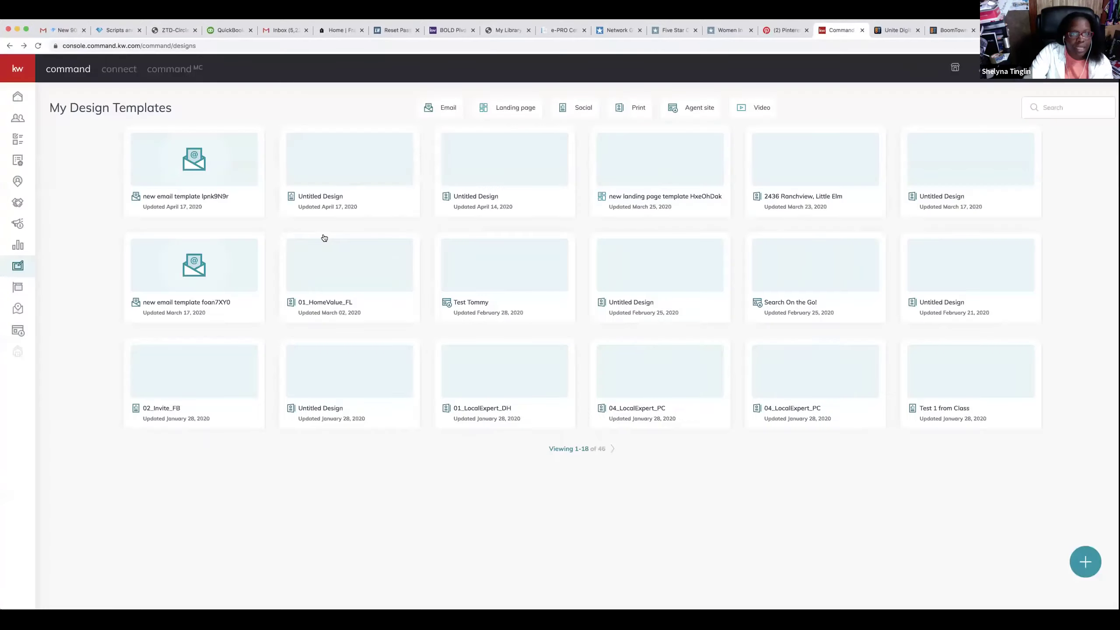
- Filter the templates to Landing page, view the Buyers landing page in the editor, and exit without saving
{"action": "left_click", "coordinate": [518, 110]}
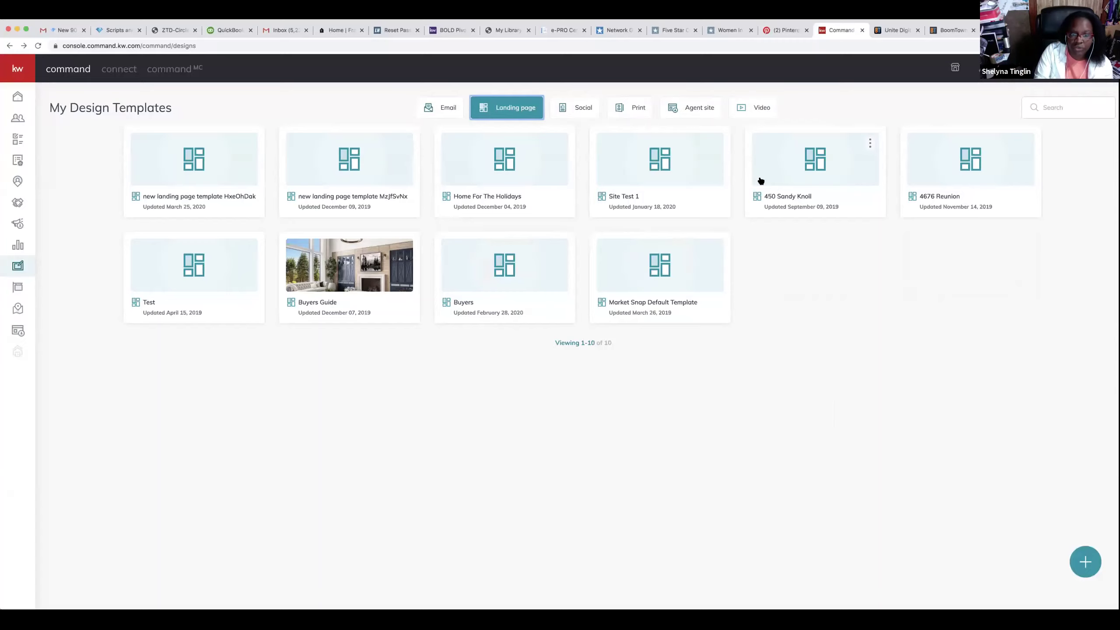
{"action": "left_click", "coordinate": [489, 278]}
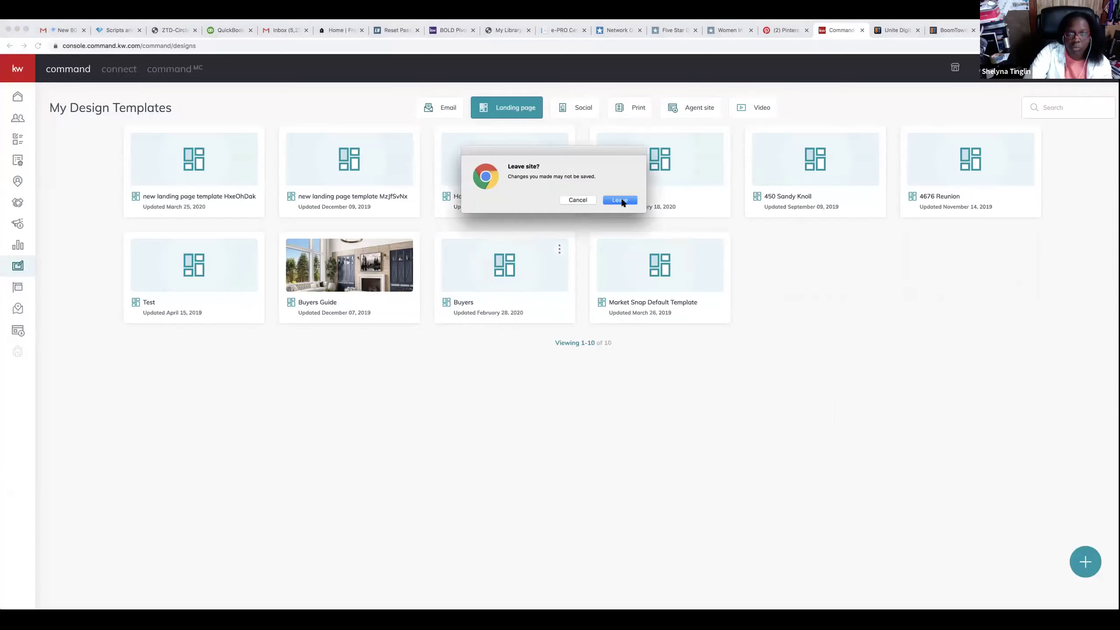
{"action": "left_click", "coordinate": [619, 201]}
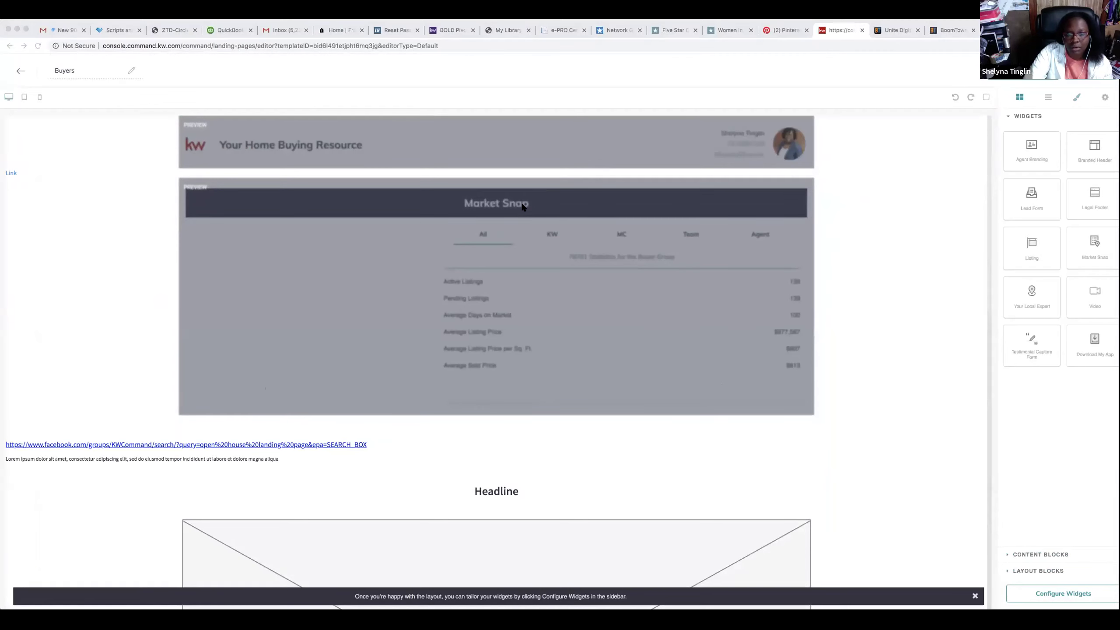
{"action": "left_click", "coordinate": [17, 73]}
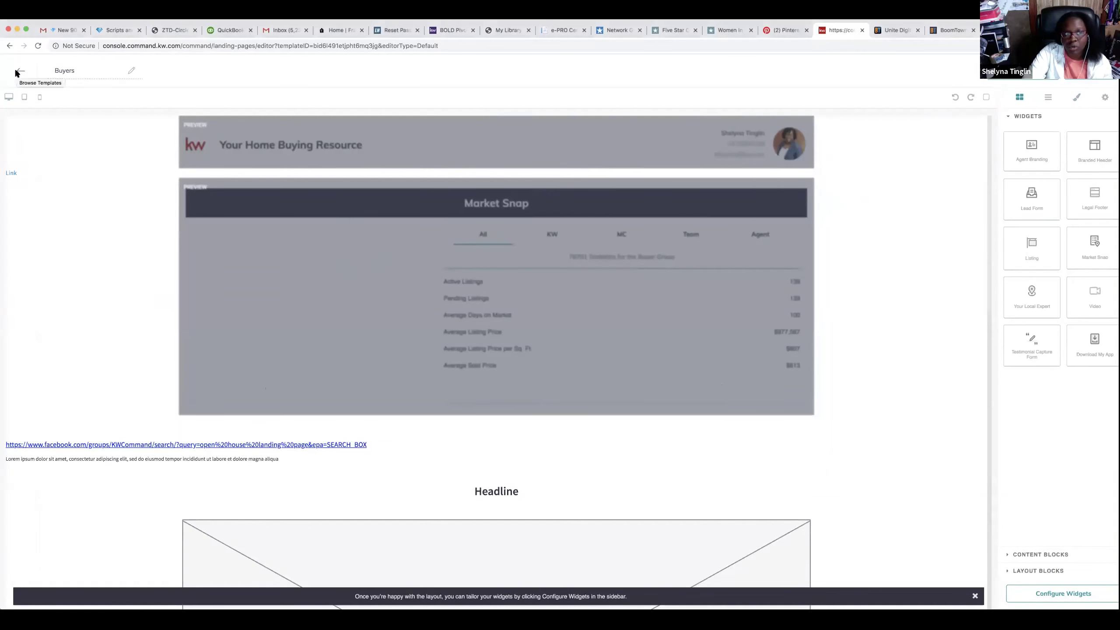
{"action": "left_click", "coordinate": [19, 71]}
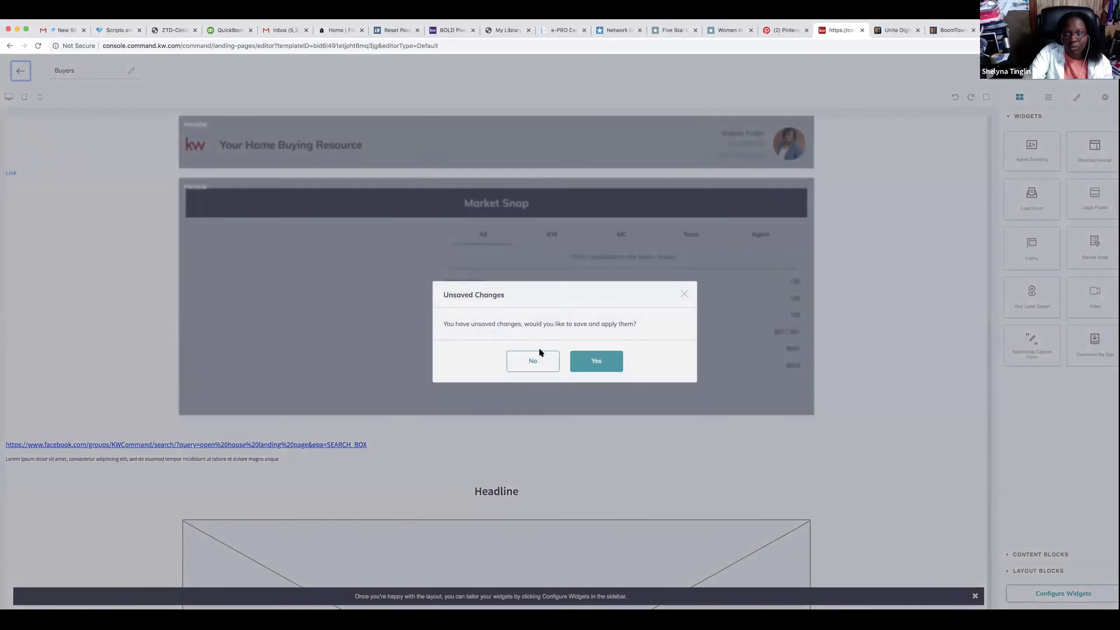
{"action": "left_click", "coordinate": [531, 366]}
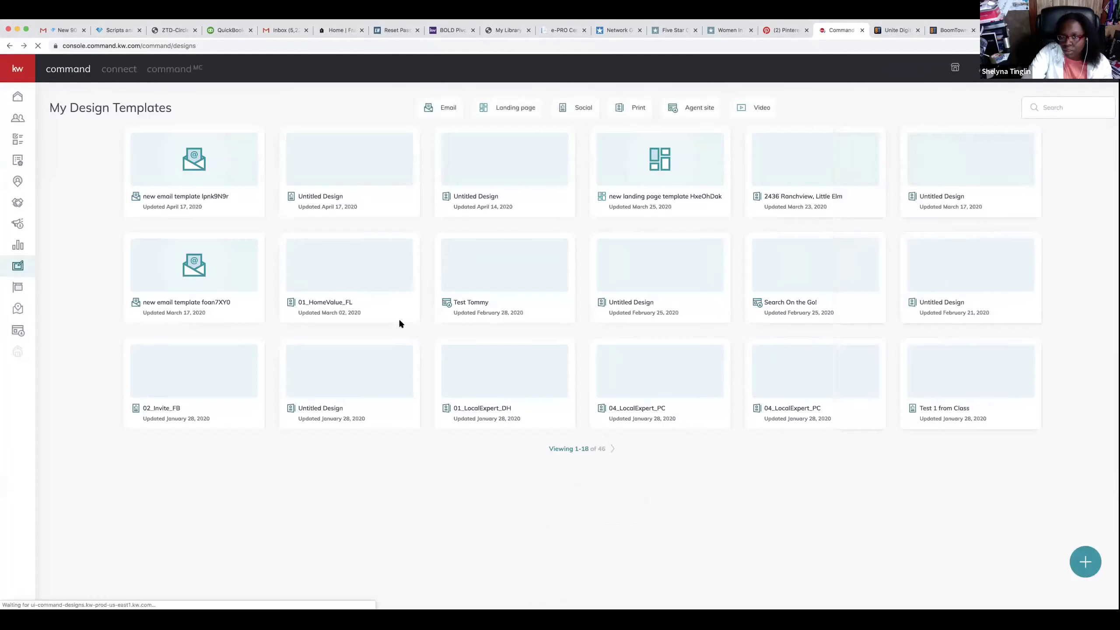
- Examine the property listing landing page updated September 09, 2019, from listing photos and details to map and agent footer, and exit without saving
{"action": "left_click", "coordinate": [513, 108]}
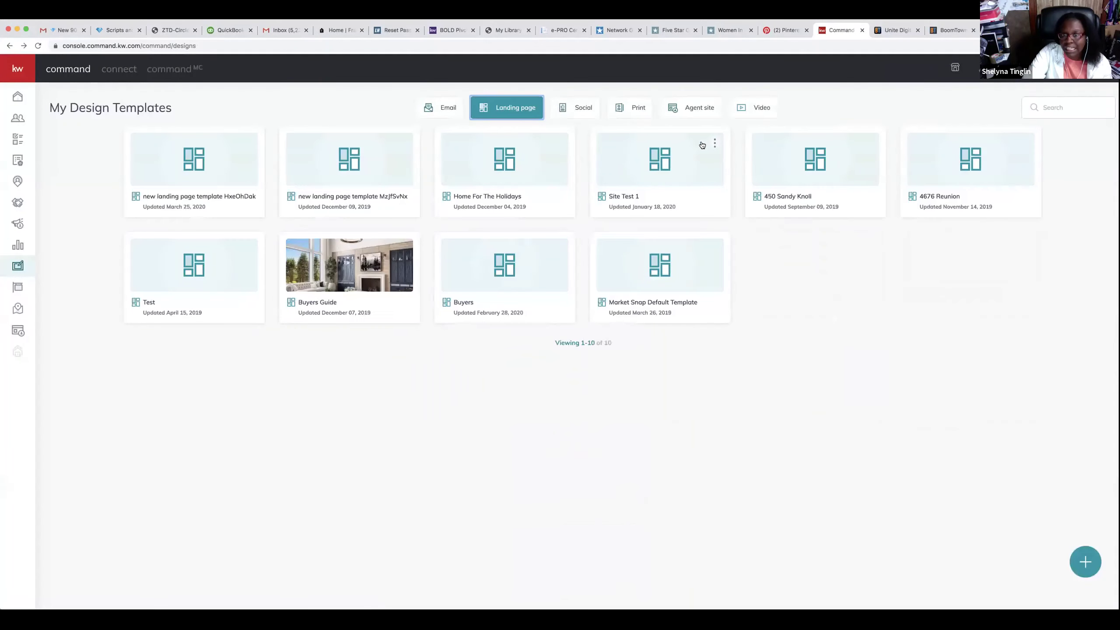
{"action": "left_click", "coordinate": [805, 164]}
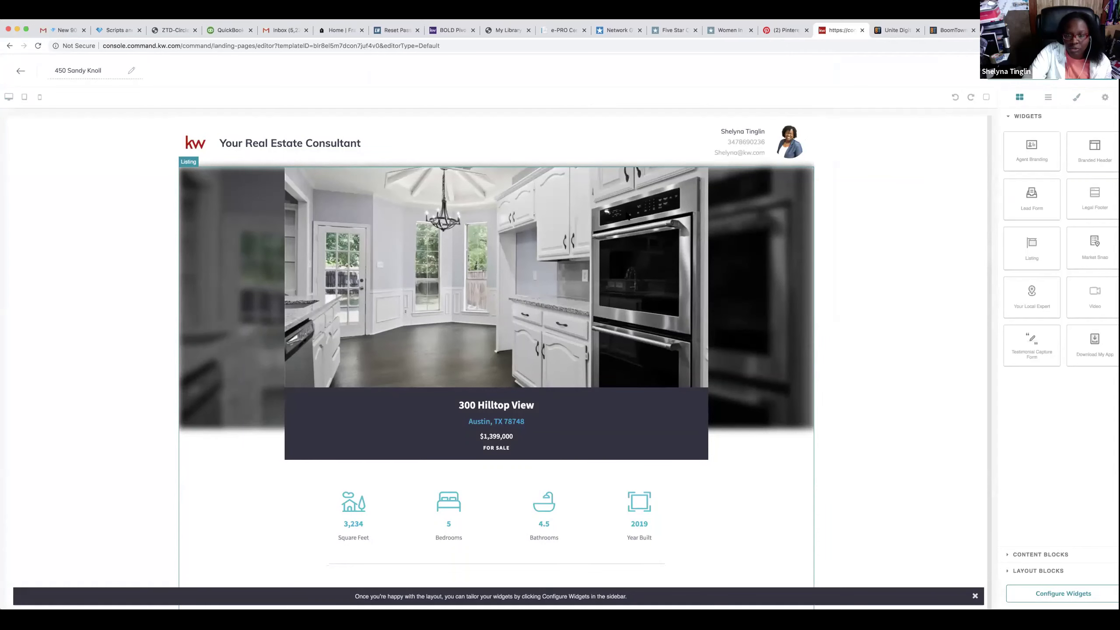
{"action": "scroll", "coordinate": [496, 353], "scroll_direction": "down", "scroll_amount": 2}
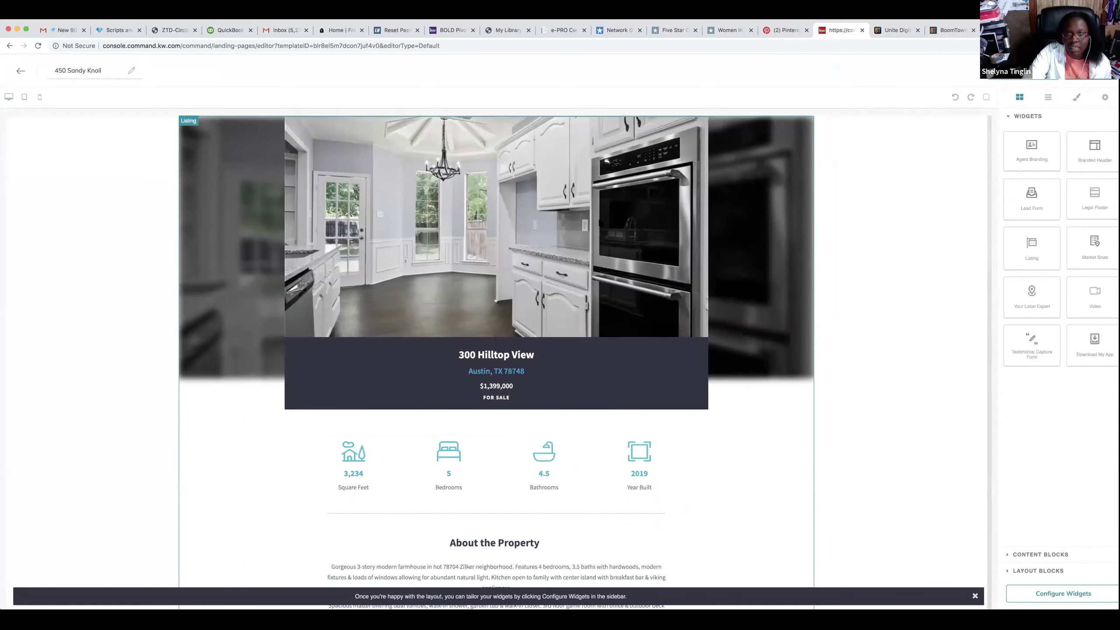
{"action": "scroll", "coordinate": [598, 217], "scroll_direction": "down", "scroll_amount": 6}
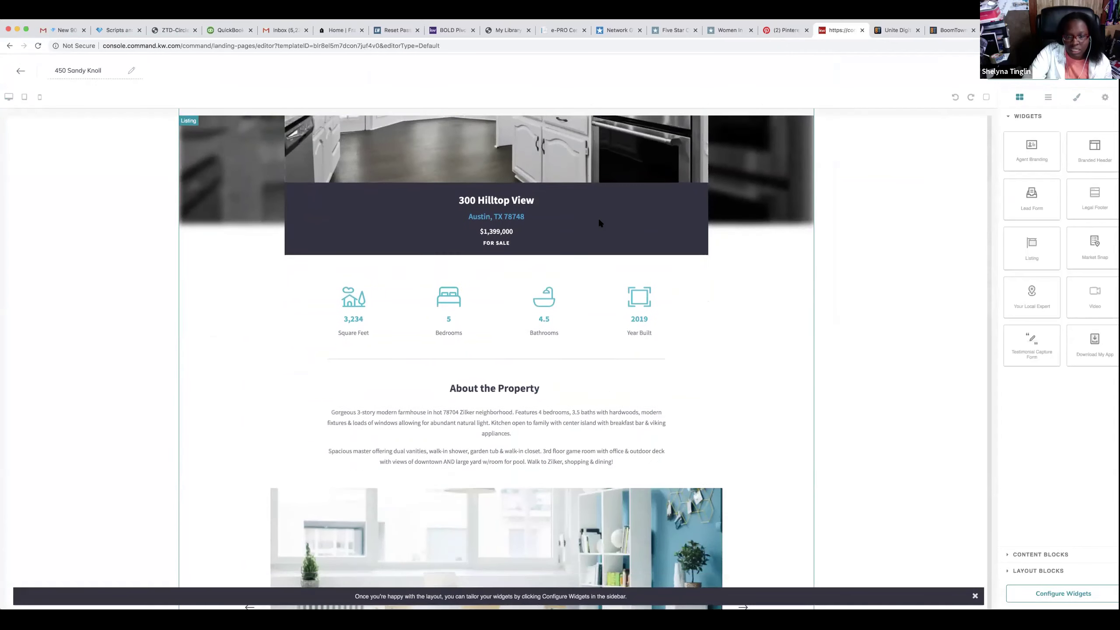
{"action": "scroll", "coordinate": [598, 222], "scroll_direction": "down", "scroll_amount": 15}
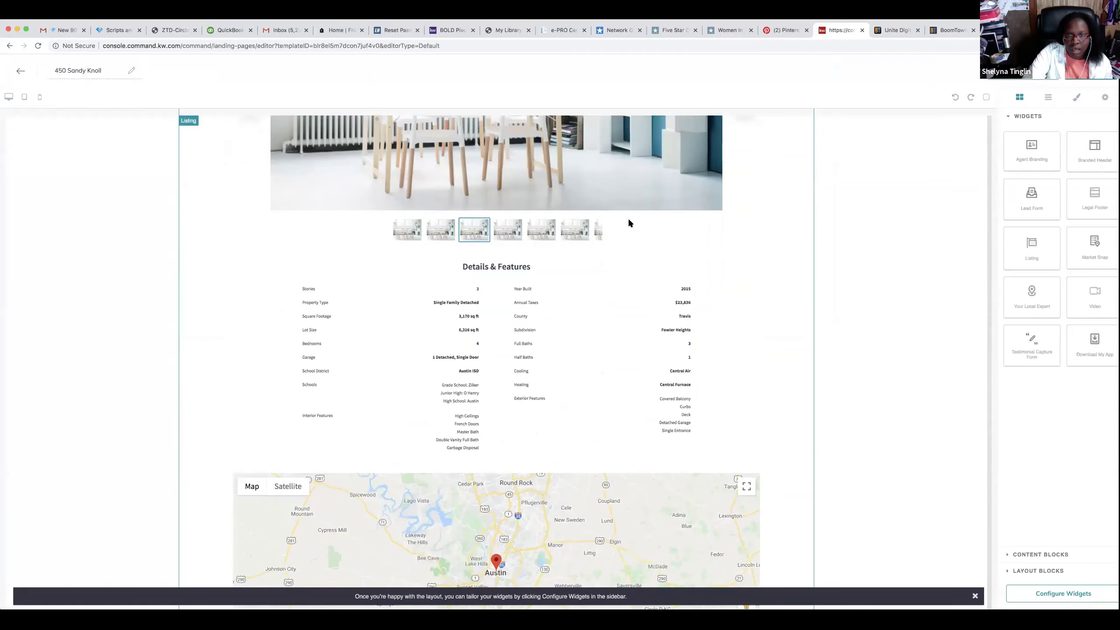
{"action": "scroll", "coordinate": [629, 221], "scroll_direction": "up", "scroll_amount": 16}
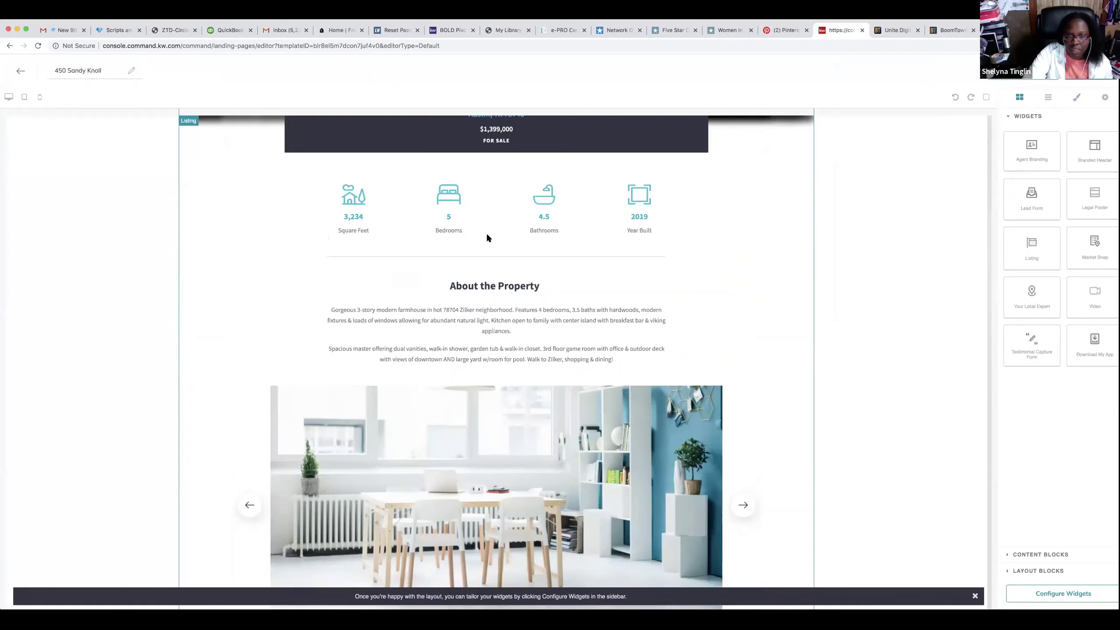
{"action": "scroll", "coordinate": [486, 233], "scroll_direction": "down", "scroll_amount": 4}
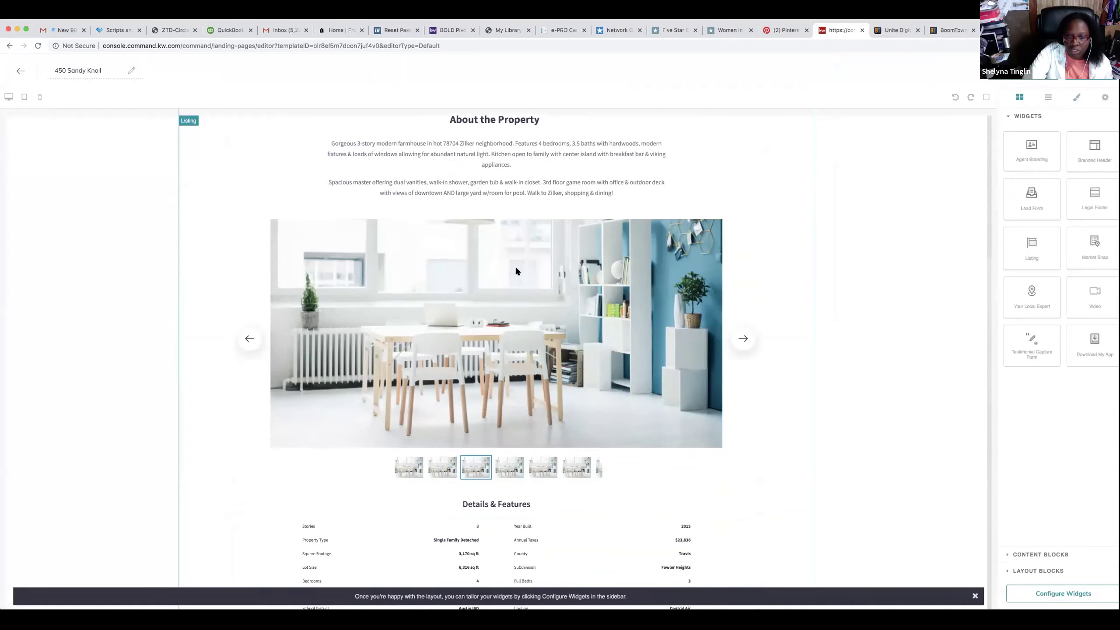
{"action": "scroll", "coordinate": [513, 267], "scroll_direction": "down", "scroll_amount": 8}
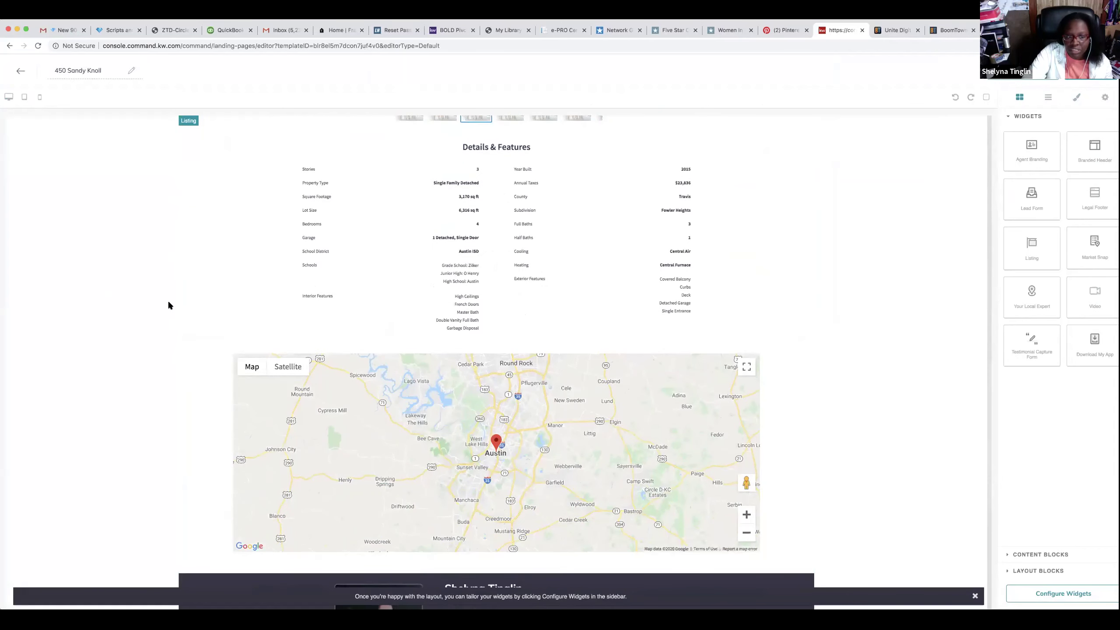
{"action": "scroll", "coordinate": [168, 305], "scroll_direction": "down", "scroll_amount": 8}
{"action": "scroll", "coordinate": [437, 243], "scroll_direction": "up", "scroll_amount": 2}
{"action": "scroll", "coordinate": [437, 243], "scroll_direction": "up", "scroll_amount": 2}
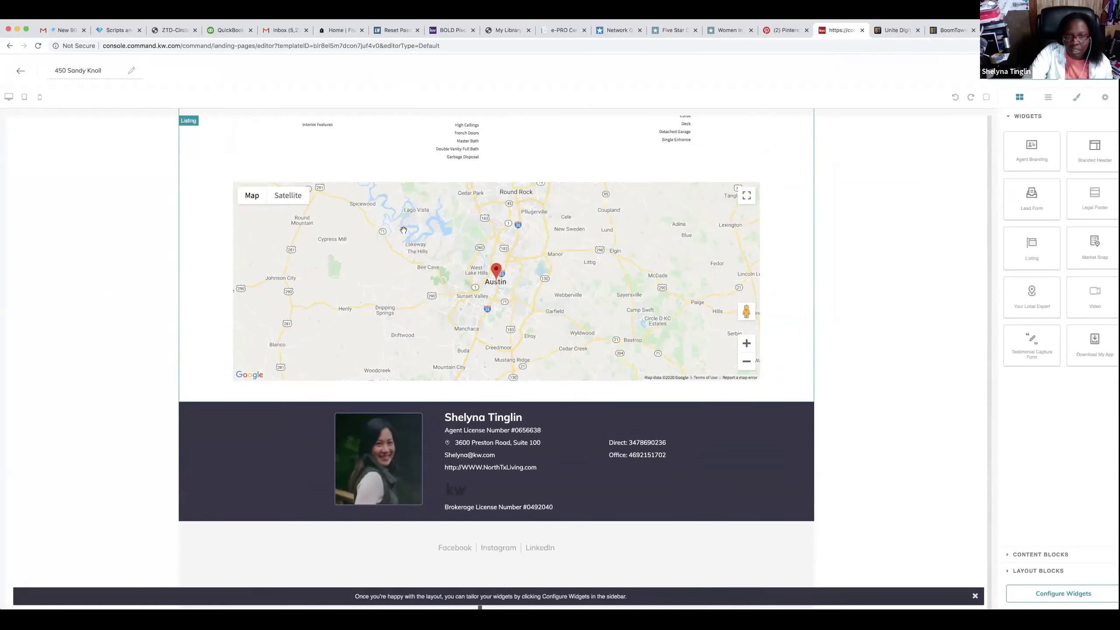
{"action": "left_click", "coordinate": [20, 72]}
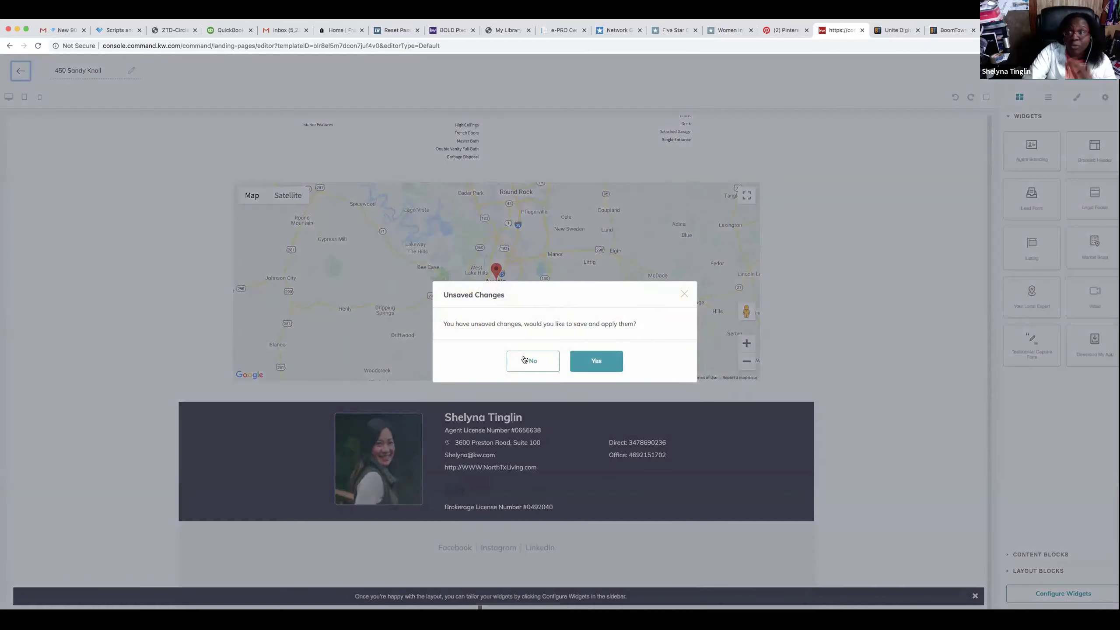
{"action": "left_click", "coordinate": [524, 360]}
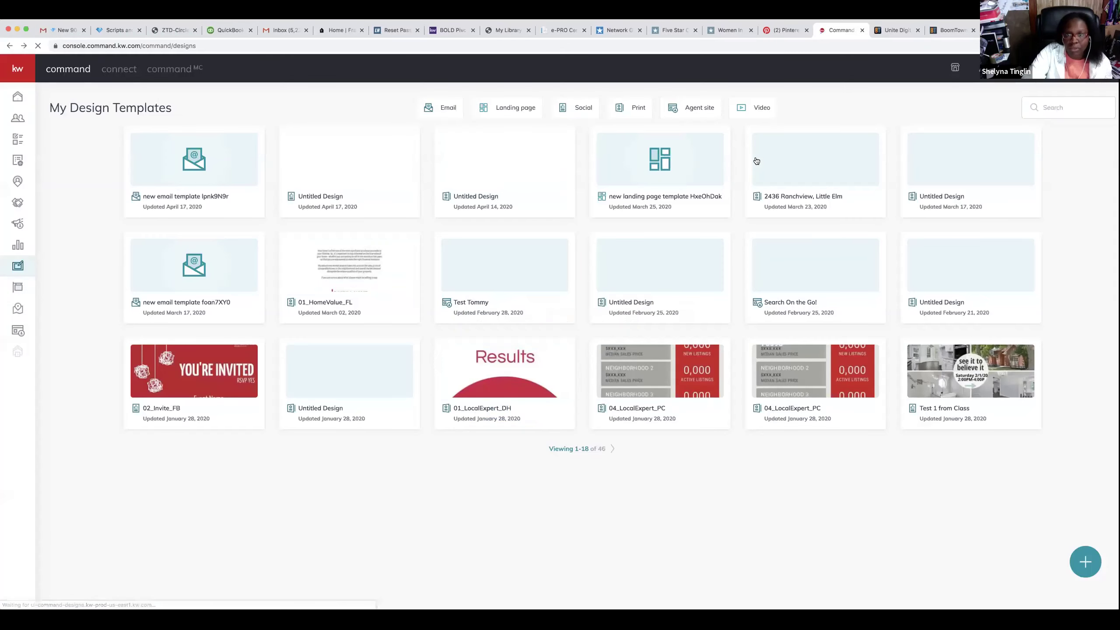
- Filter the design templates to Social and start a new social design, opening the template gallery at the My App Instagram designs
{"action": "left_click", "coordinate": [582, 108]}
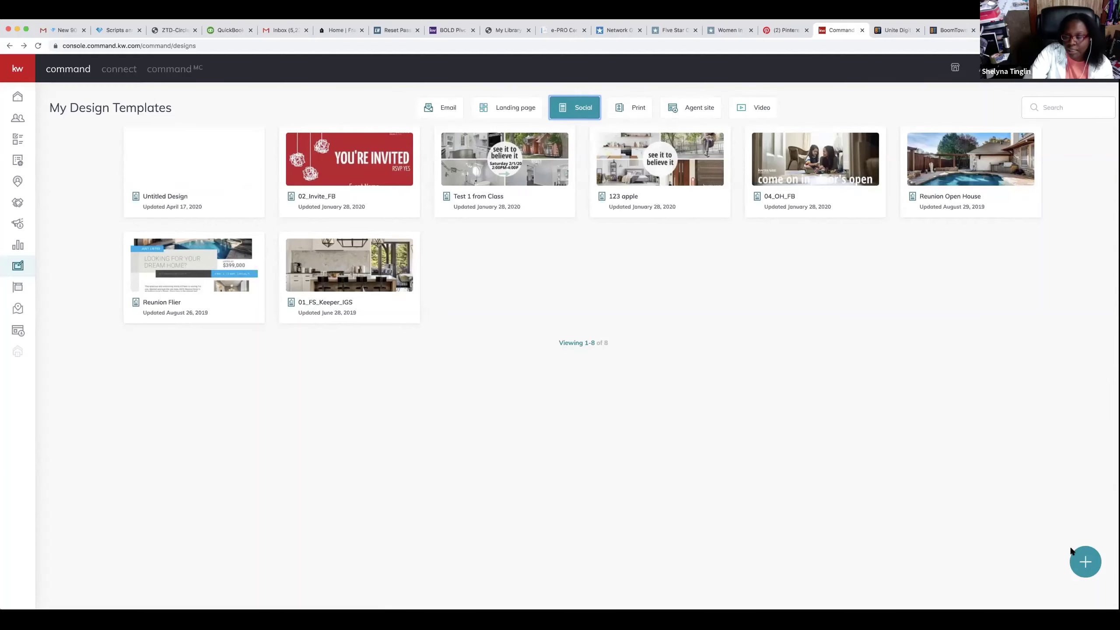
{"action": "left_click", "coordinate": [1084, 561]}
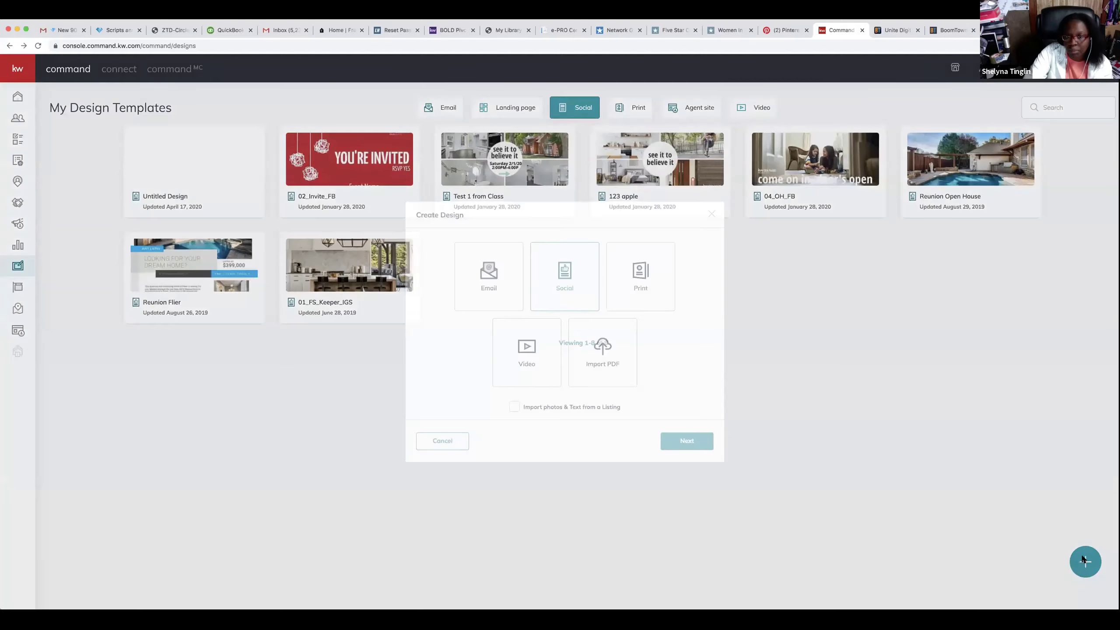
{"action": "left_click", "coordinate": [687, 442]}
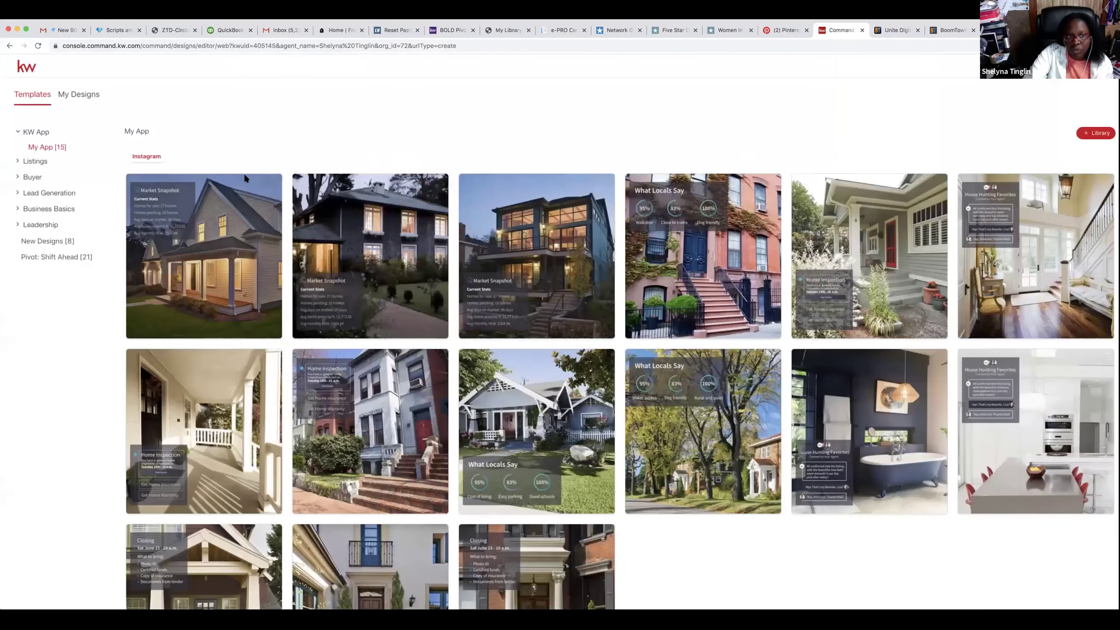
{"action": "mouse_move", "coordinate": [221, 206]}
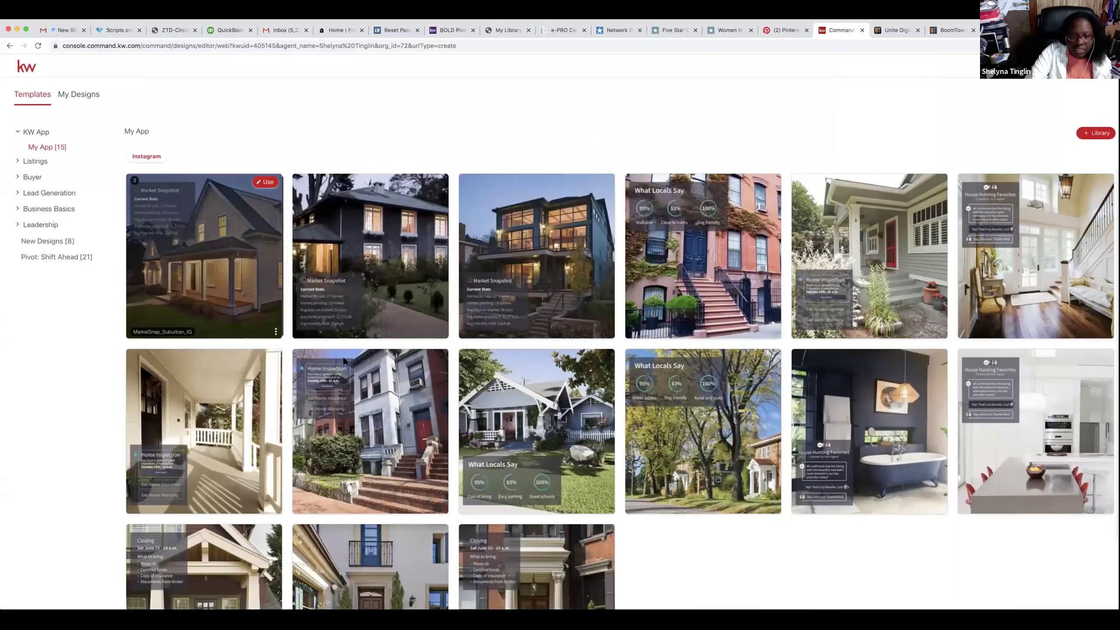
{"action": "mouse_move", "coordinate": [304, 302]}
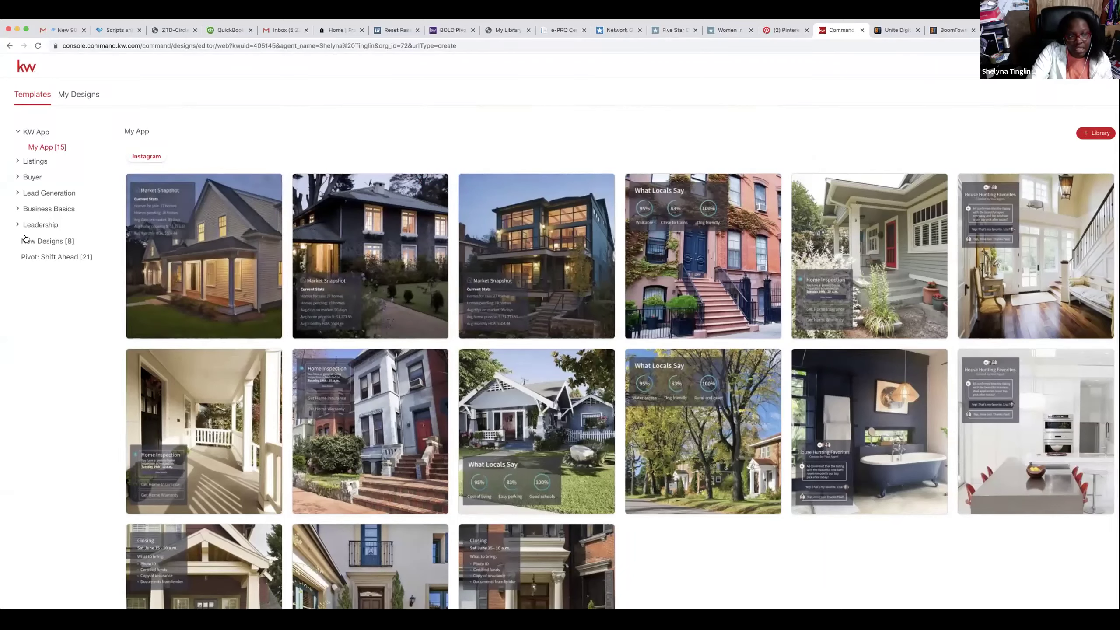
- Expand the Listings category and view the Local Expert templates for Facebook
{"action": "left_click", "coordinate": [18, 161]}
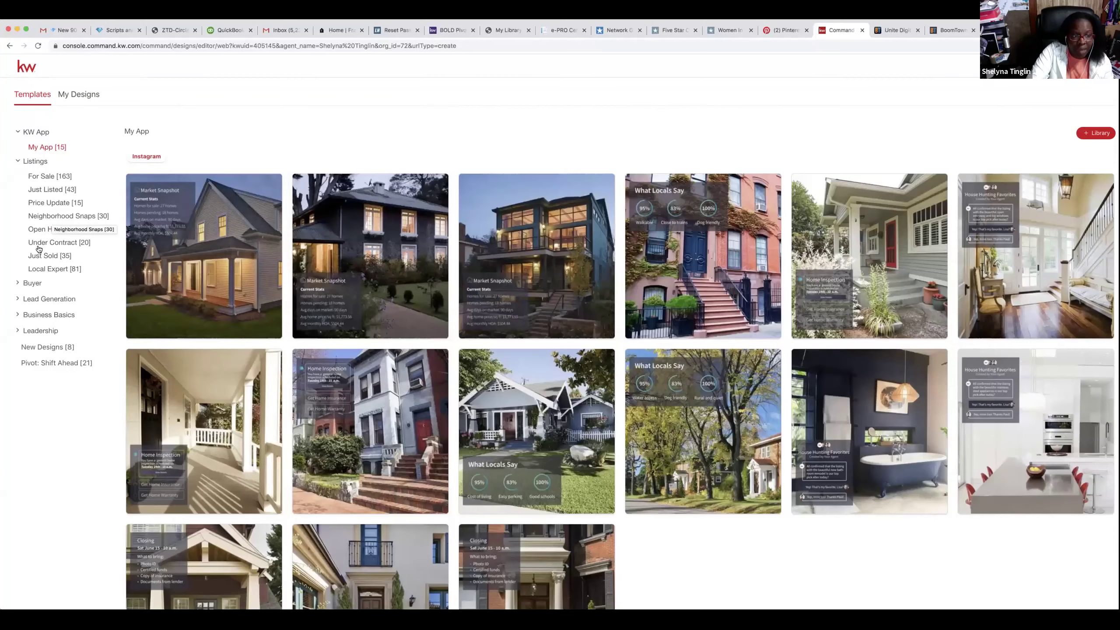
{"action": "left_click", "coordinate": [38, 267]}
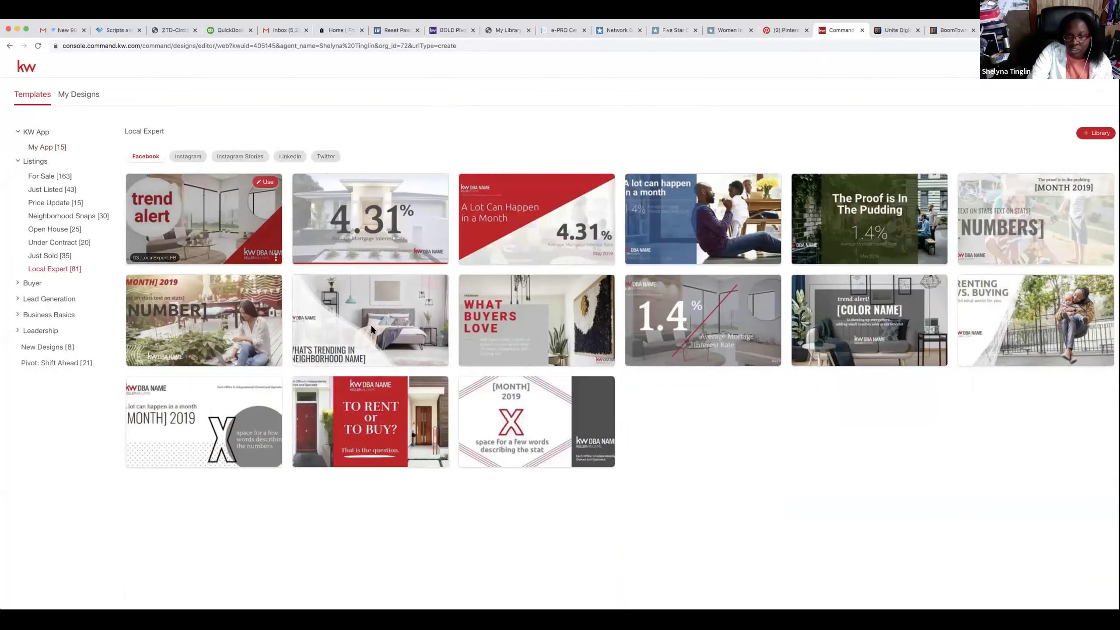
{"action": "mouse_move", "coordinate": [567, 367]}
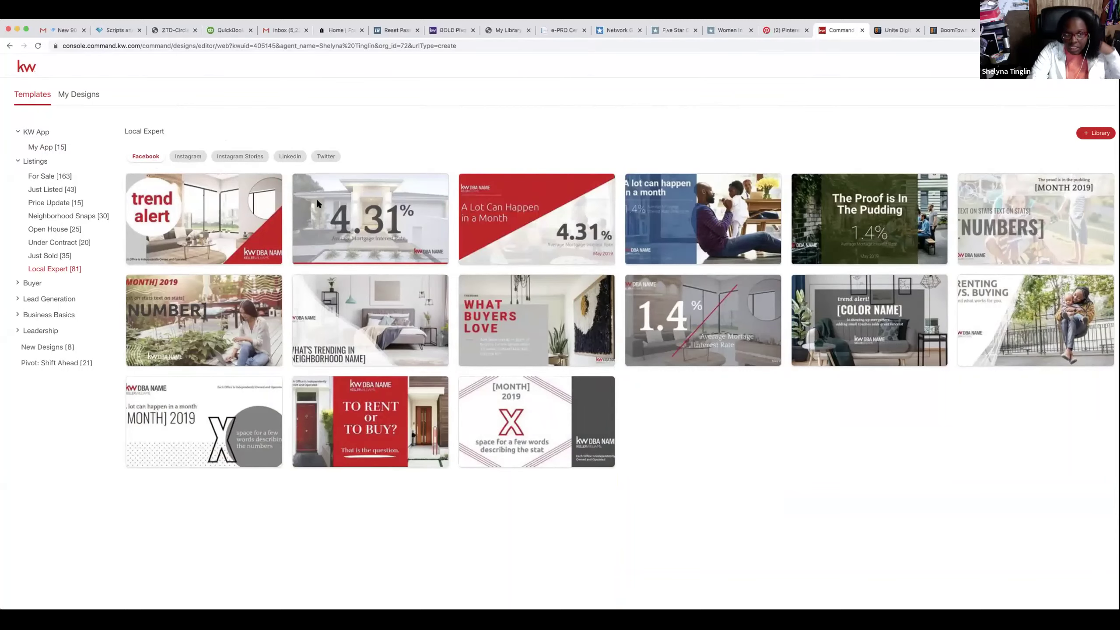
{"action": "mouse_move", "coordinate": [221, 235]}
- Look through the Local Expert templates for Instagram, including the How's the Market? designs
{"action": "left_click", "coordinate": [190, 157]}
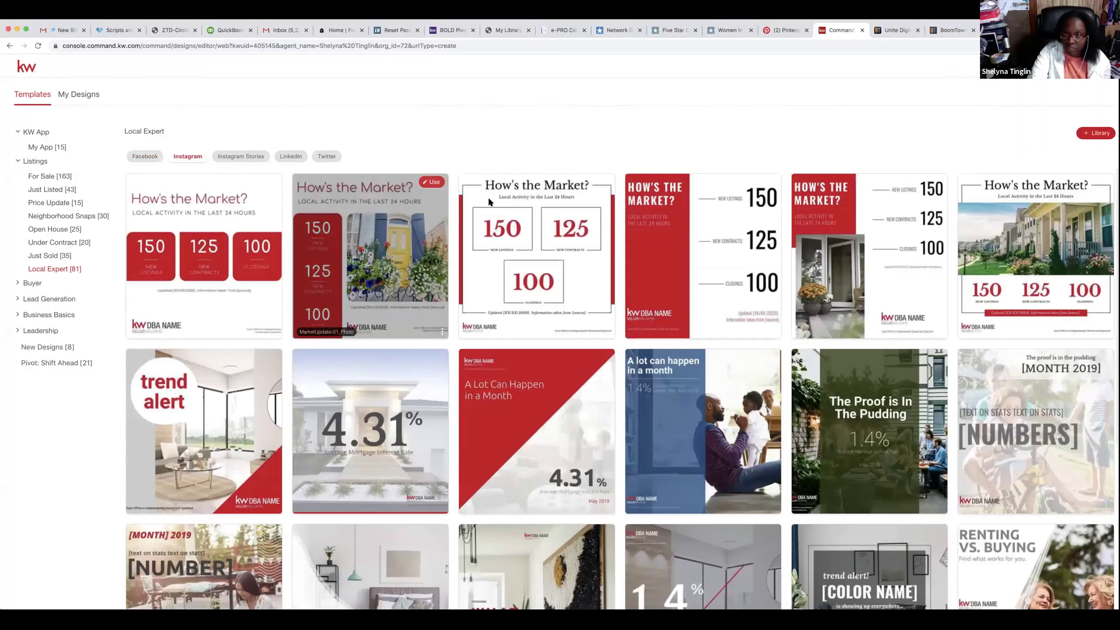
{"action": "mouse_move", "coordinate": [496, 203]}
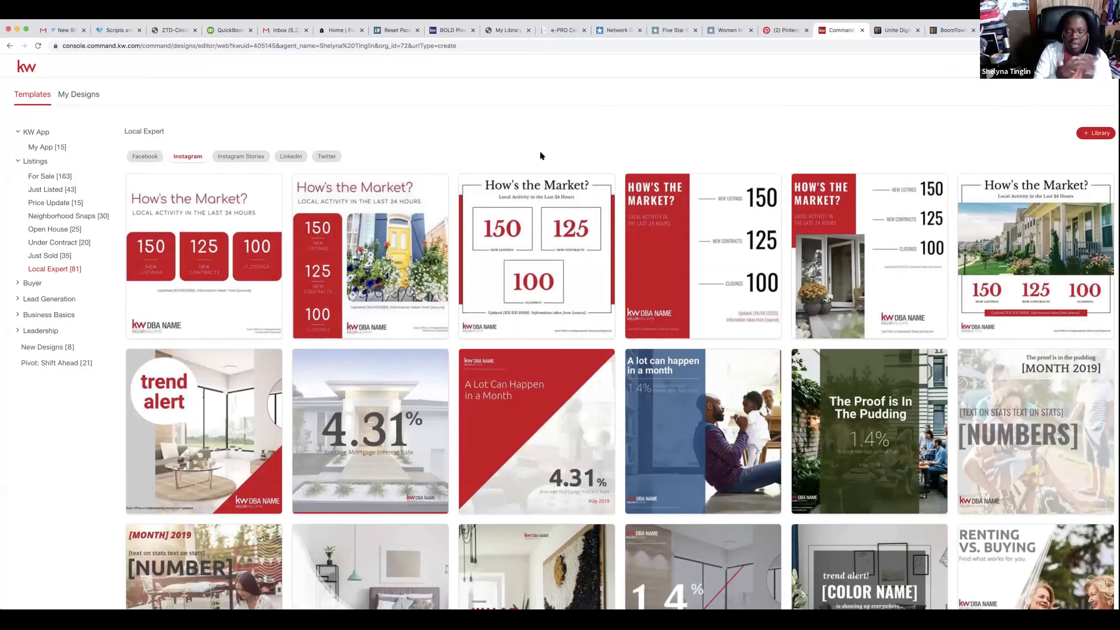
{"action": "mouse_move", "coordinate": [496, 234]}
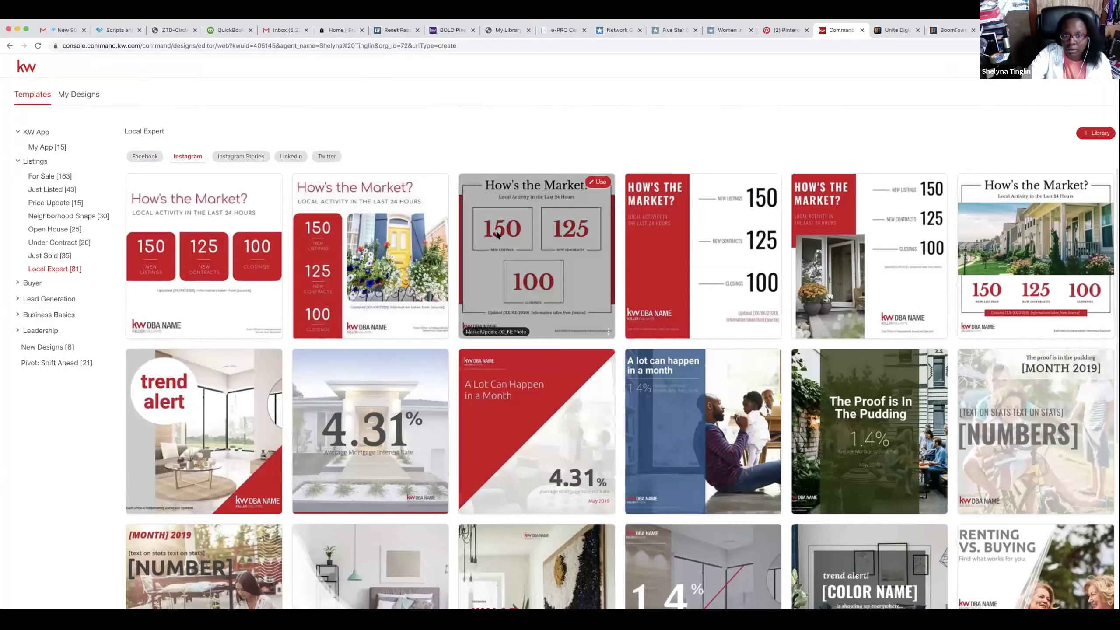
{"action": "scroll", "coordinate": [497, 234], "scroll_direction": "down", "scroll_amount": 2}
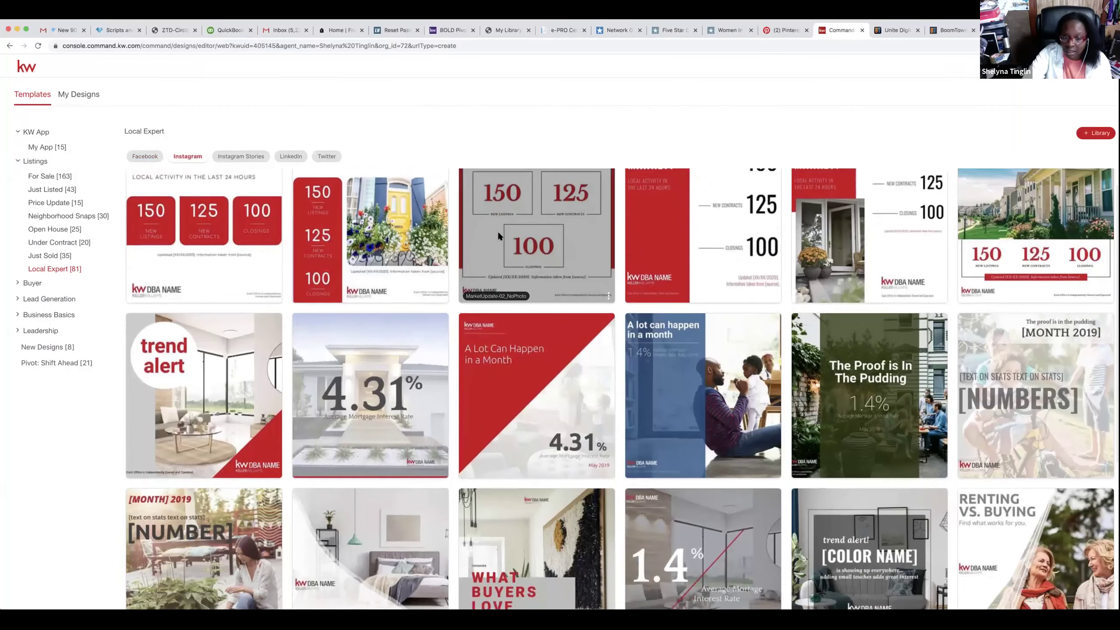
{"action": "scroll", "coordinate": [425, 165], "scroll_direction": "up", "scroll_amount": 1}
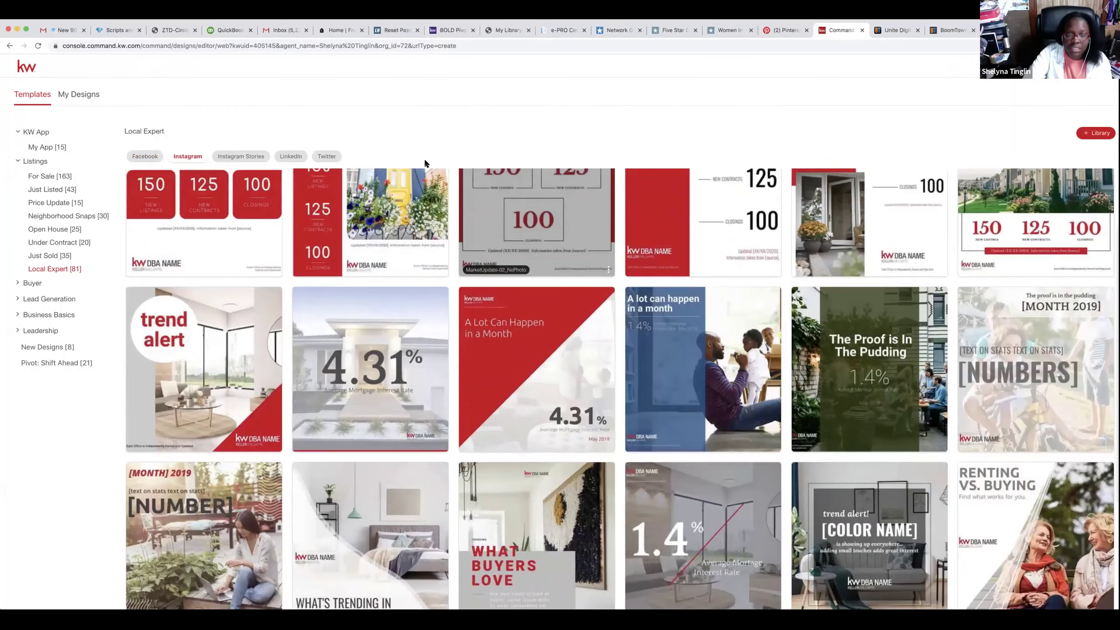
{"action": "scroll", "coordinate": [425, 165], "scroll_direction": "up", "scroll_amount": 2}
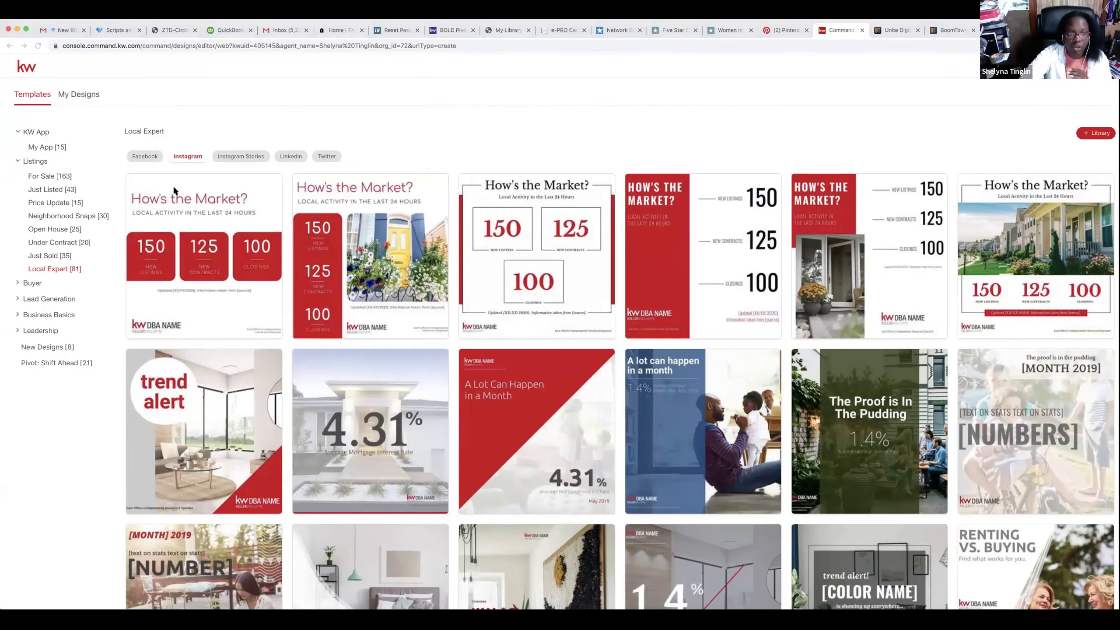
- View the Local Expert templates for Instagram Stories, LinkedIn and Twitter
{"action": "left_click", "coordinate": [233, 157]}
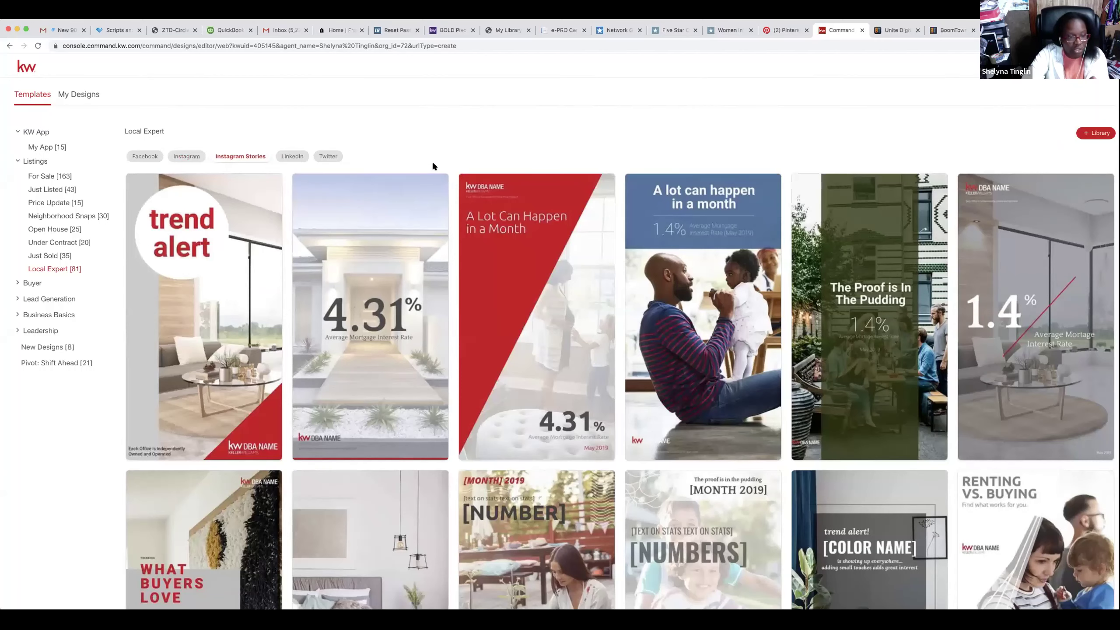
{"action": "left_click", "coordinate": [292, 157]}
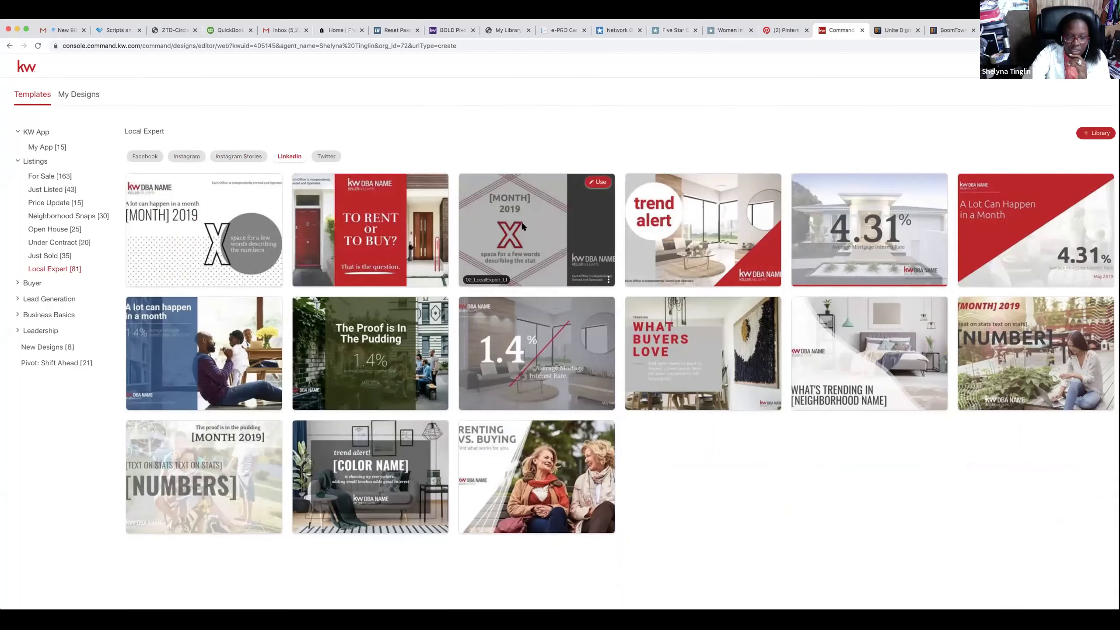
{"action": "left_click", "coordinate": [327, 156]}
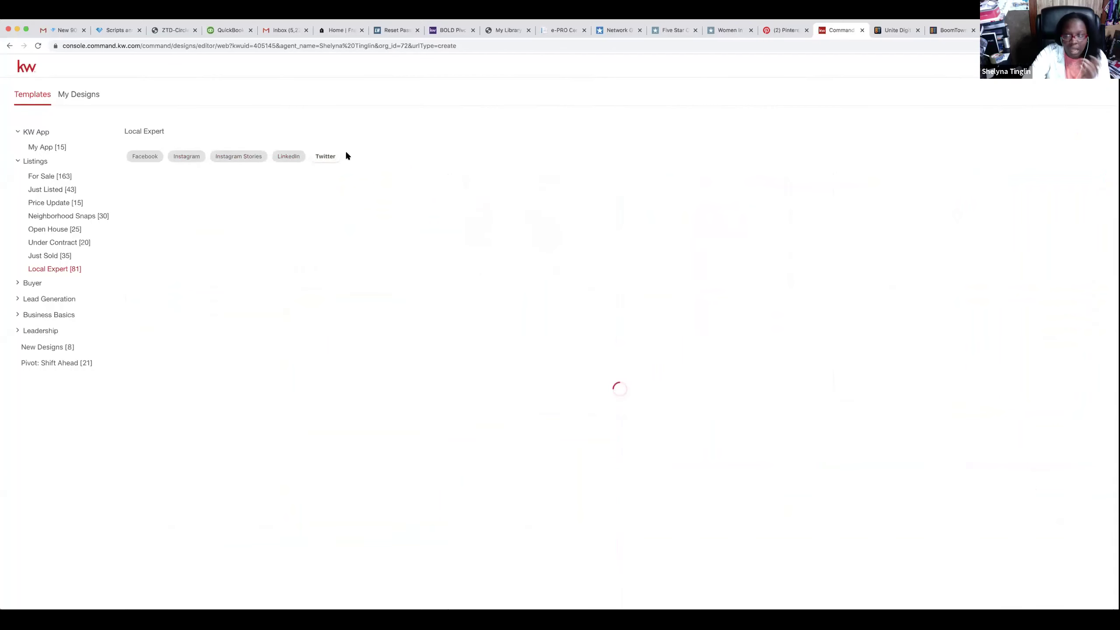
{"action": "mouse_move", "coordinate": [555, 244]}
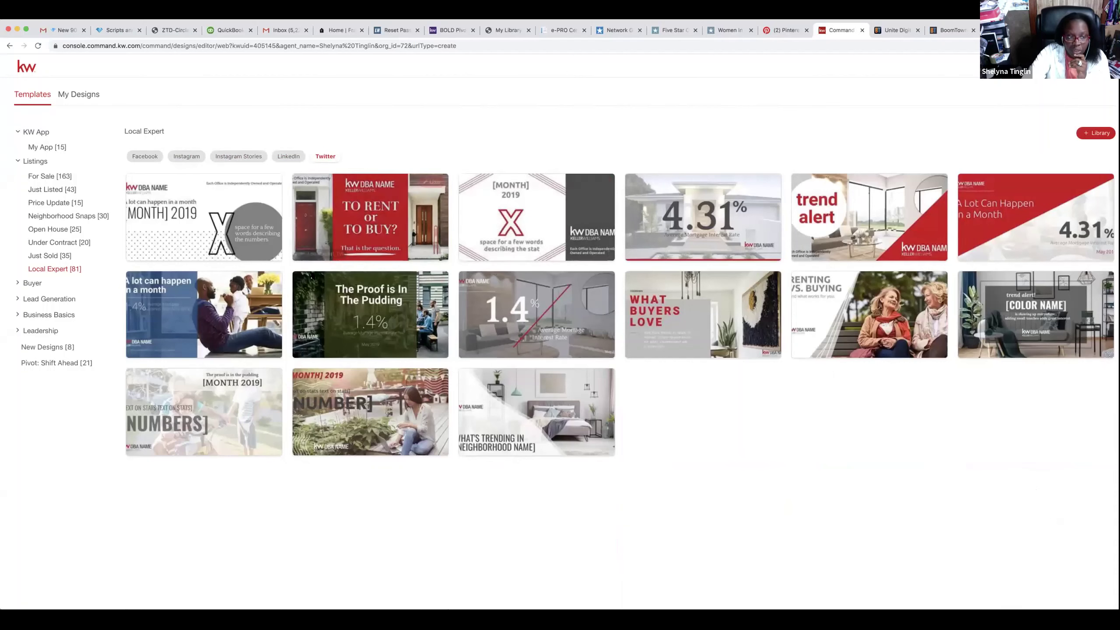
- Collapse Listings, expand Buyer and Lead Generation, and view the Event Invitations templates for Facebook, Instagram and Instagram Stories
{"action": "left_click", "coordinate": [18, 162]}
{"action": "left_click", "coordinate": [18, 177]}
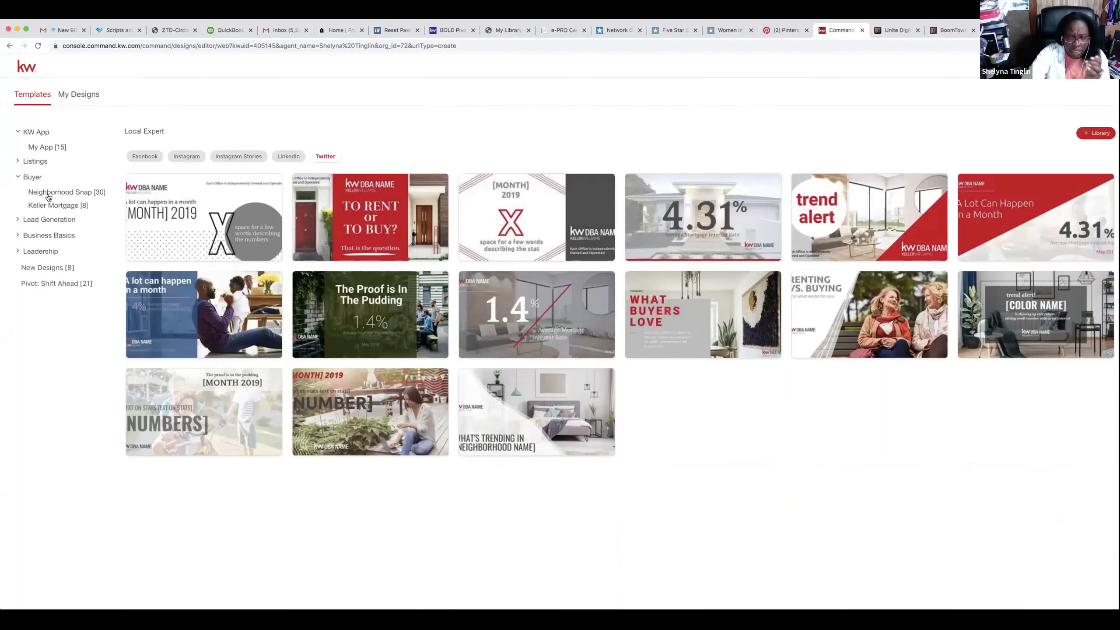
{"action": "left_click", "coordinate": [18, 220]}
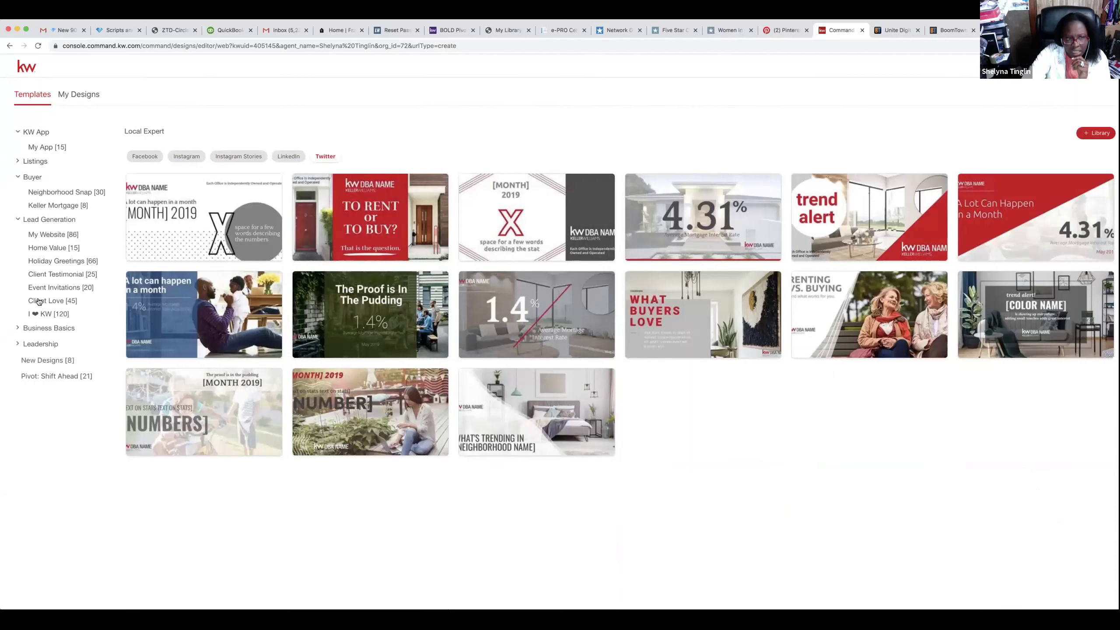
{"action": "mouse_move", "coordinate": [39, 301]}
{"action": "left_mouse_down"}
{"action": "mouse_move", "coordinate": [43, 275]}
{"action": "mouse_move", "coordinate": [43, 286]}
{"action": "left_mouse_up"}
{"action": "left_click", "coordinate": [53, 287]}
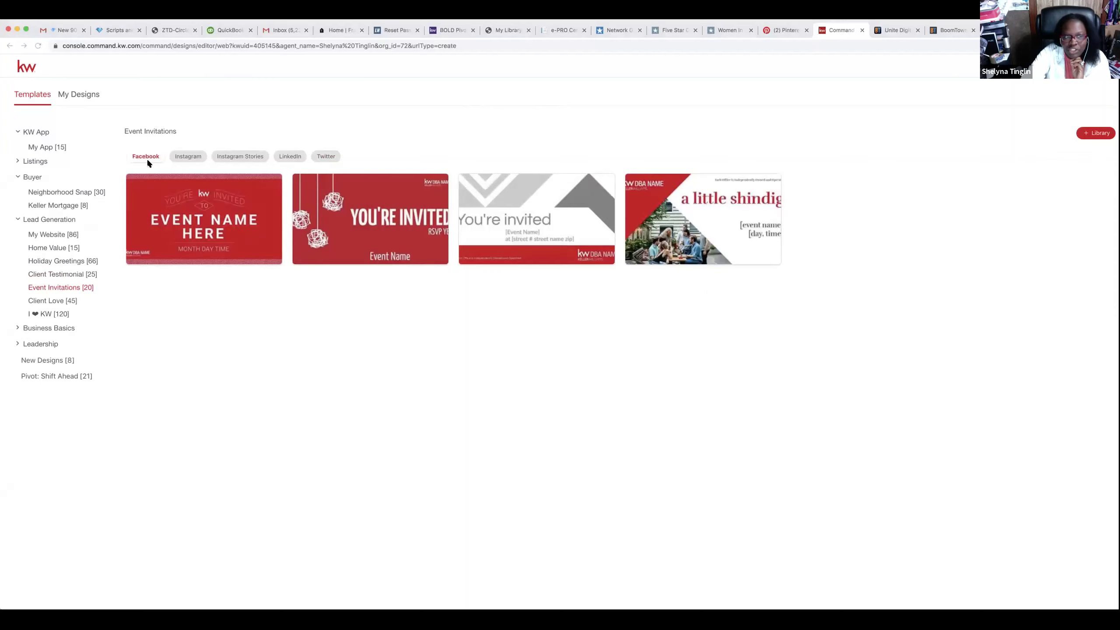
{"action": "left_click", "coordinate": [186, 157]}
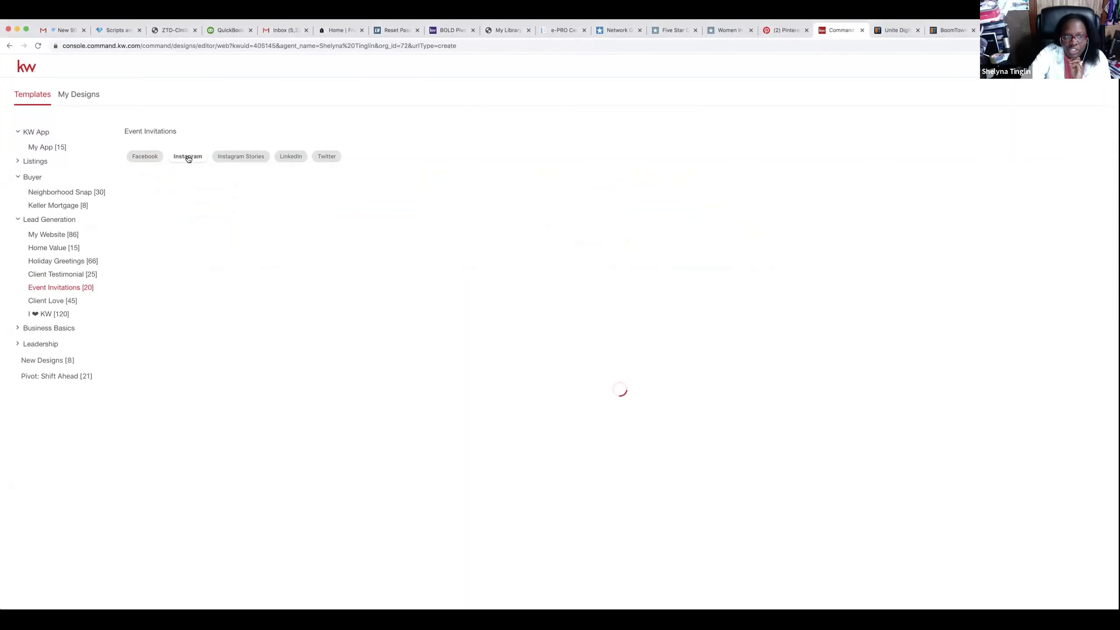
{"action": "left_click", "coordinate": [237, 158]}
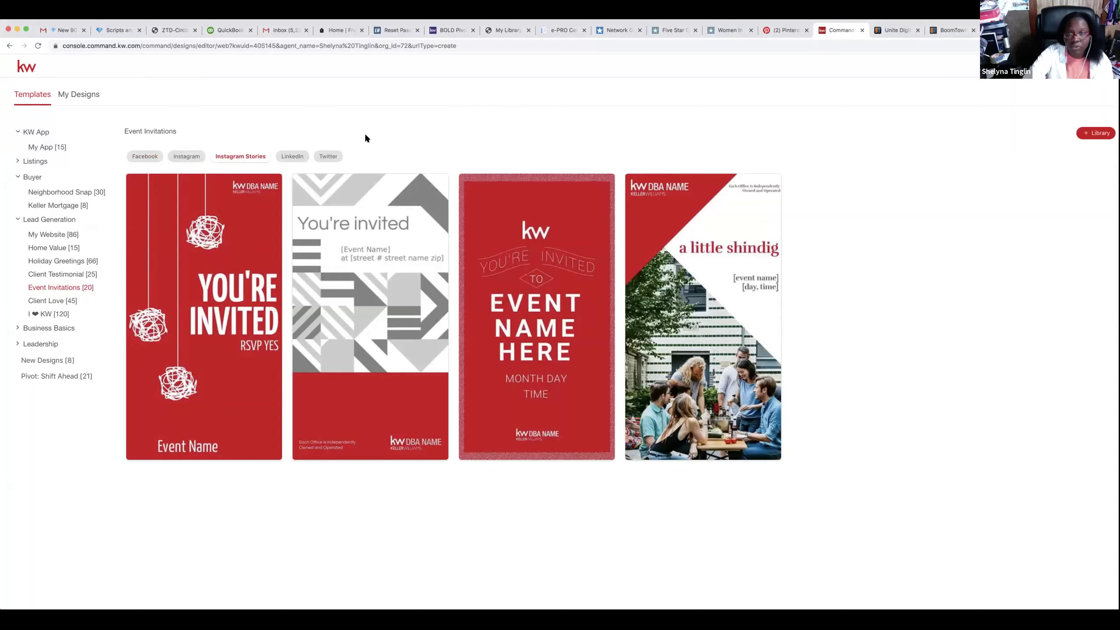
{"action": "mouse_move", "coordinate": [493, 238]}
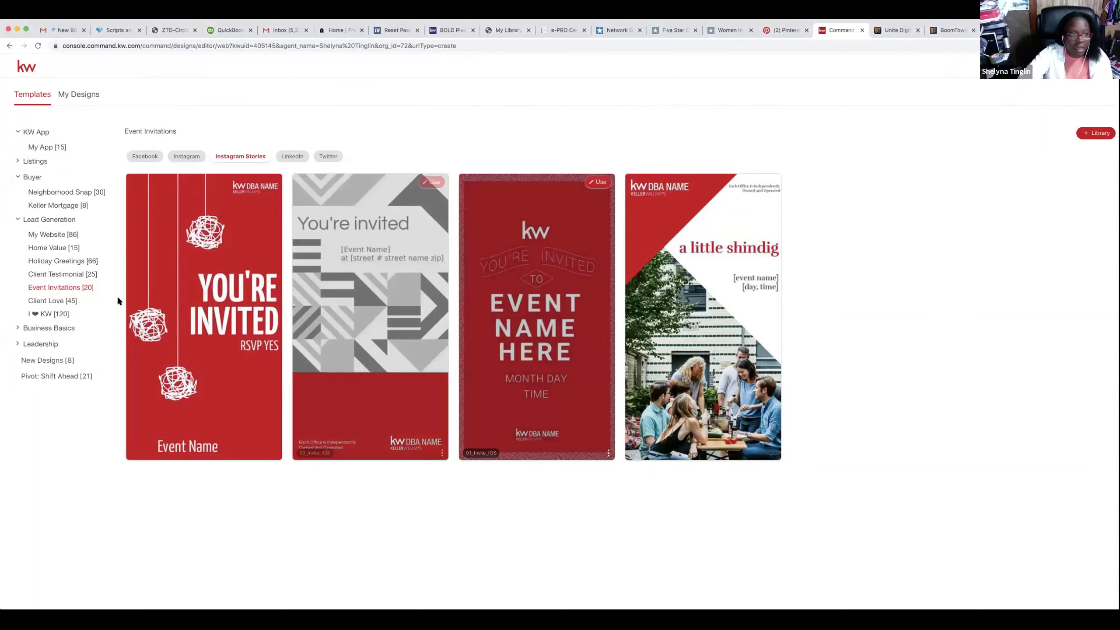
- Expand Business Basics and view the Email Signatures templates and the Social Branding covers for Twitter, LinkedIn and Facebook
{"action": "left_click", "coordinate": [16, 328]}
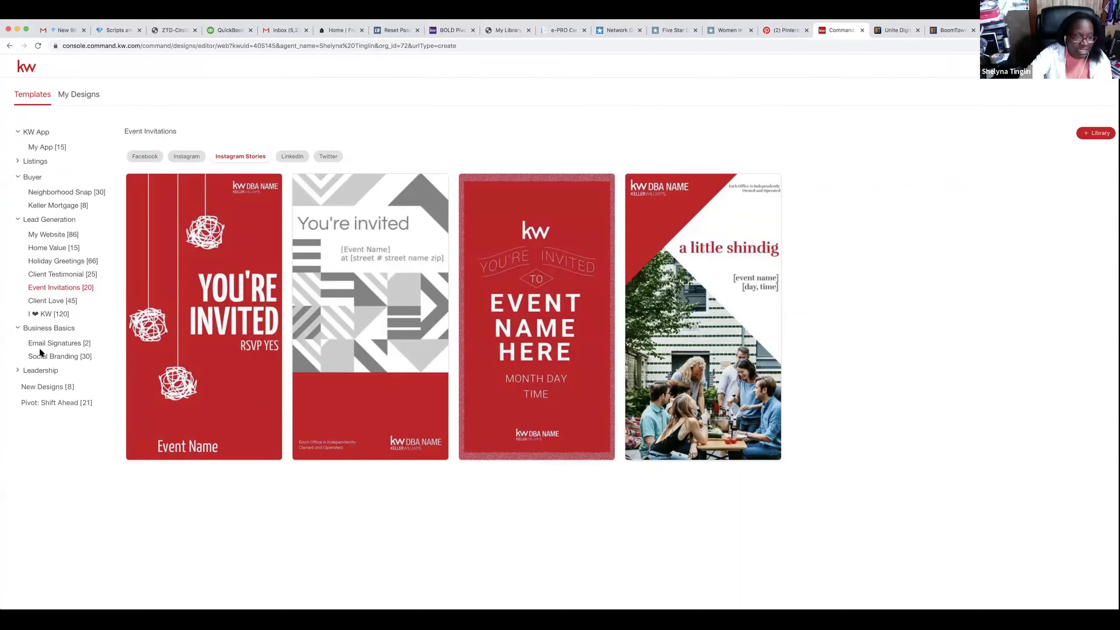
{"action": "left_click", "coordinate": [44, 344]}
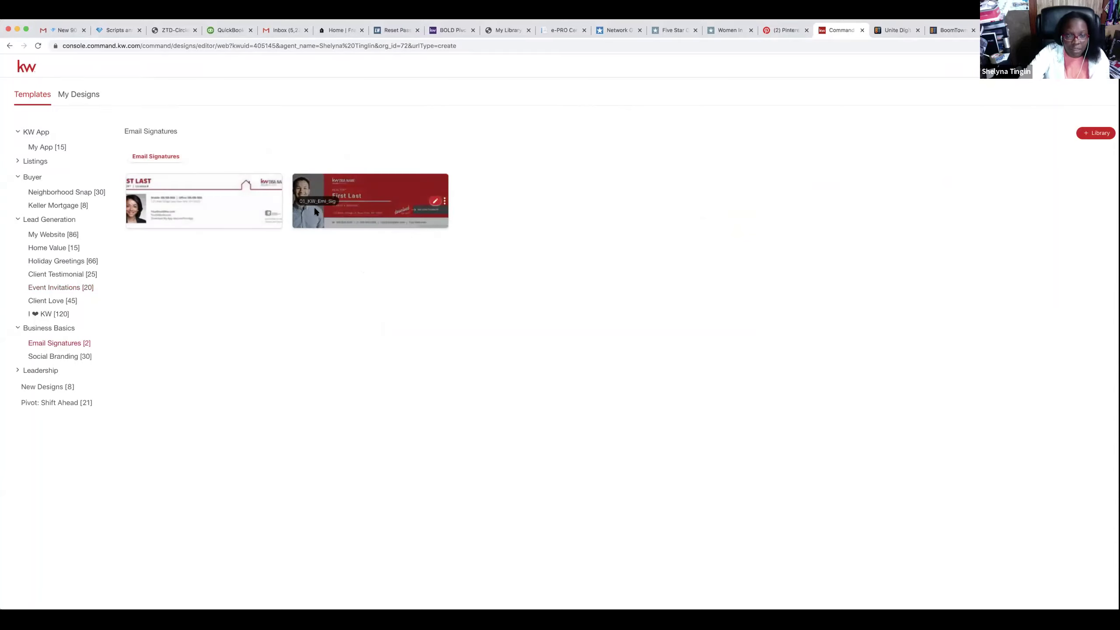
{"action": "mouse_move", "coordinate": [274, 219]}
{"action": "left_click", "coordinate": [77, 356]}
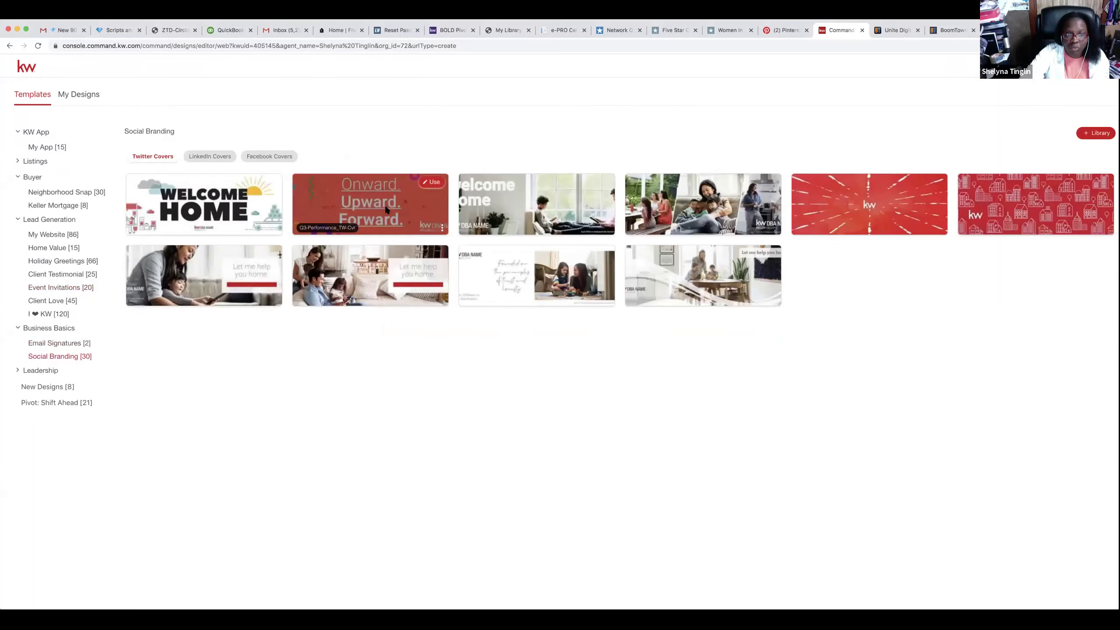
{"action": "left_click", "coordinate": [208, 157]}
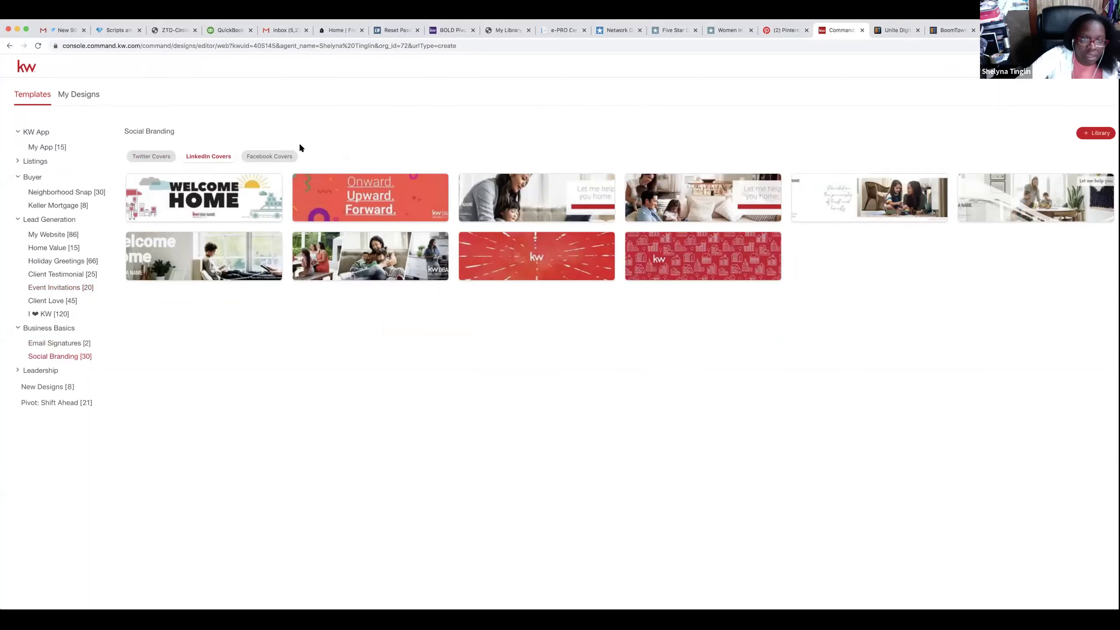
{"action": "left_click", "coordinate": [282, 159]}
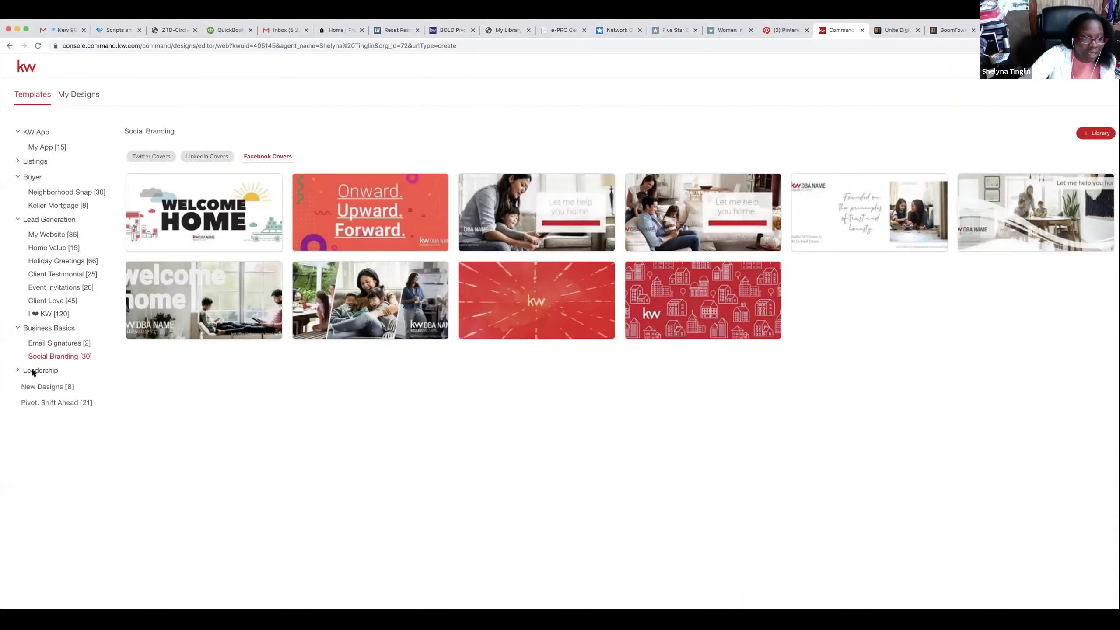
- Expand the Leadership category, view the New Designs templates for Facebook, and leave the template gallery
{"action": "left_click", "coordinate": [17, 371]}
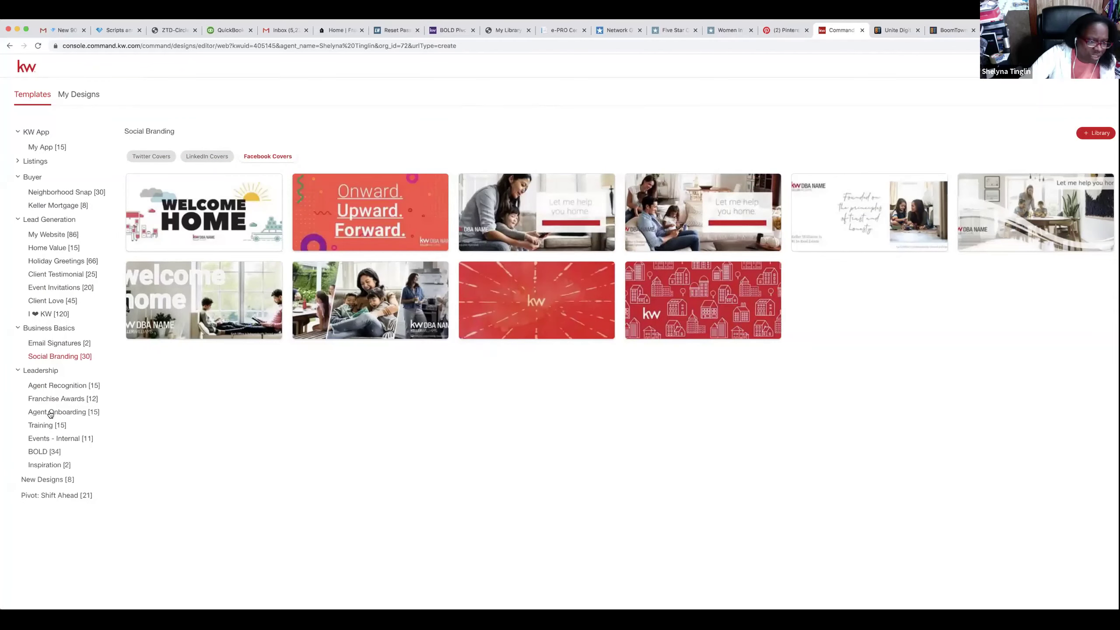
{"action": "left_click", "coordinate": [48, 479]}
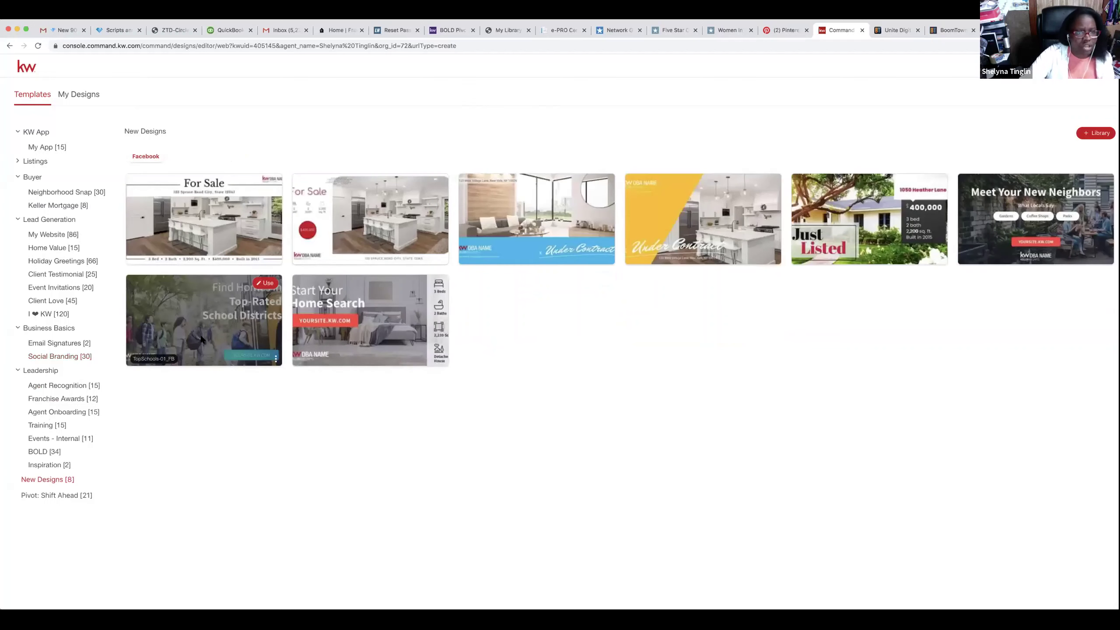
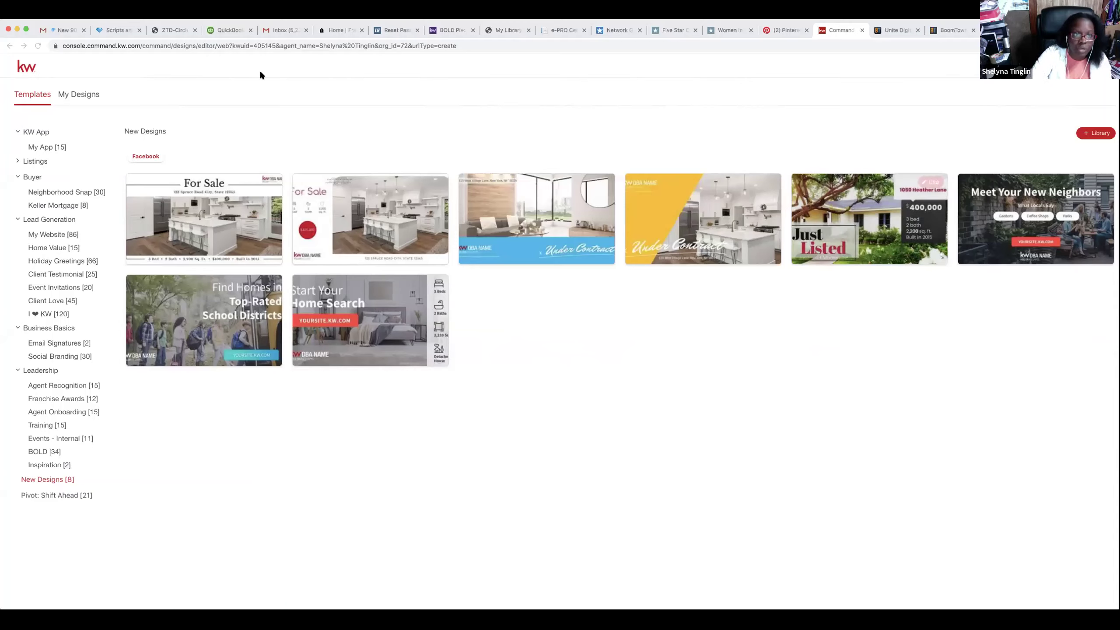
{"action": "left_click", "coordinate": [9, 46]}
- Open the Campaigns dashboard and review its Quick Posts and Tips and Training by KWU sections
{"action": "left_click", "coordinate": [17, 202]}
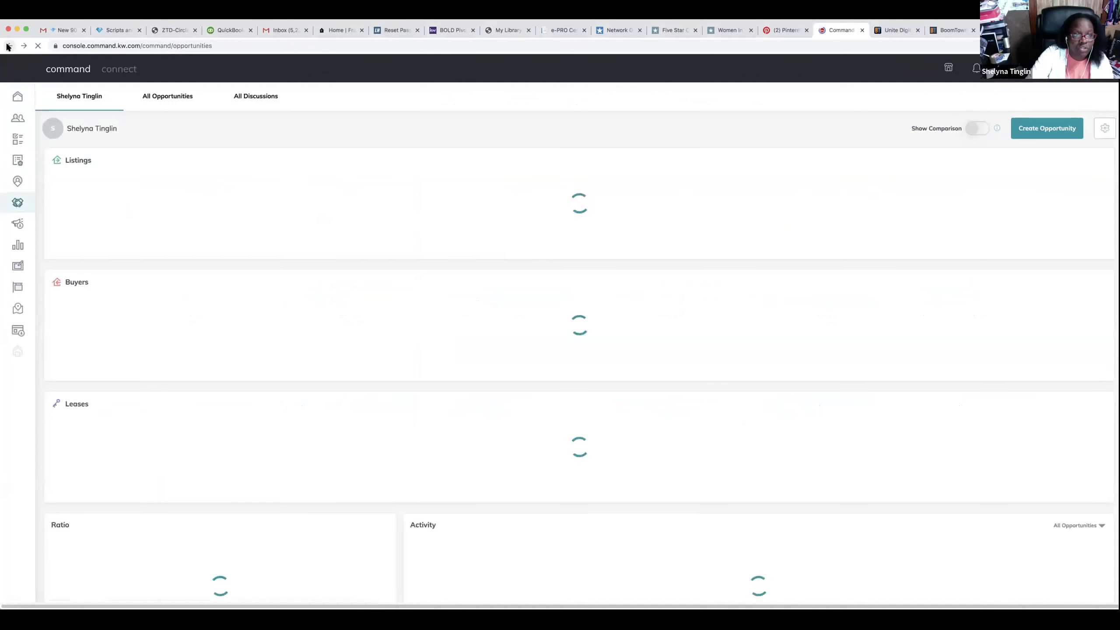
{"action": "left_click", "coordinate": [17, 222]}
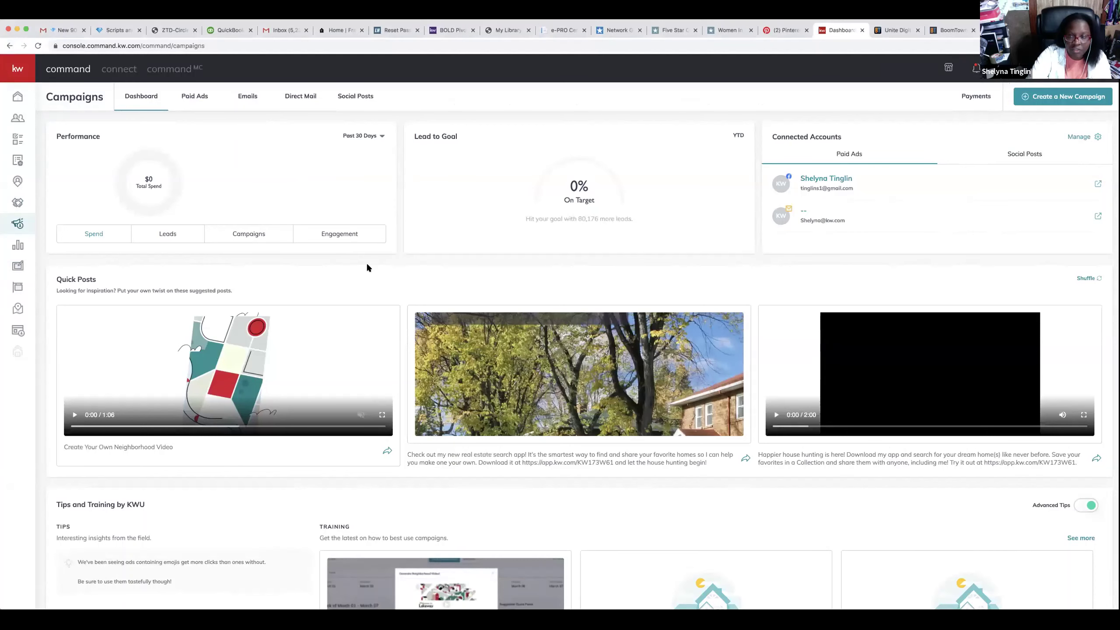
{"action": "scroll", "coordinate": [407, 268], "scroll_direction": "down", "scroll_amount": 1}
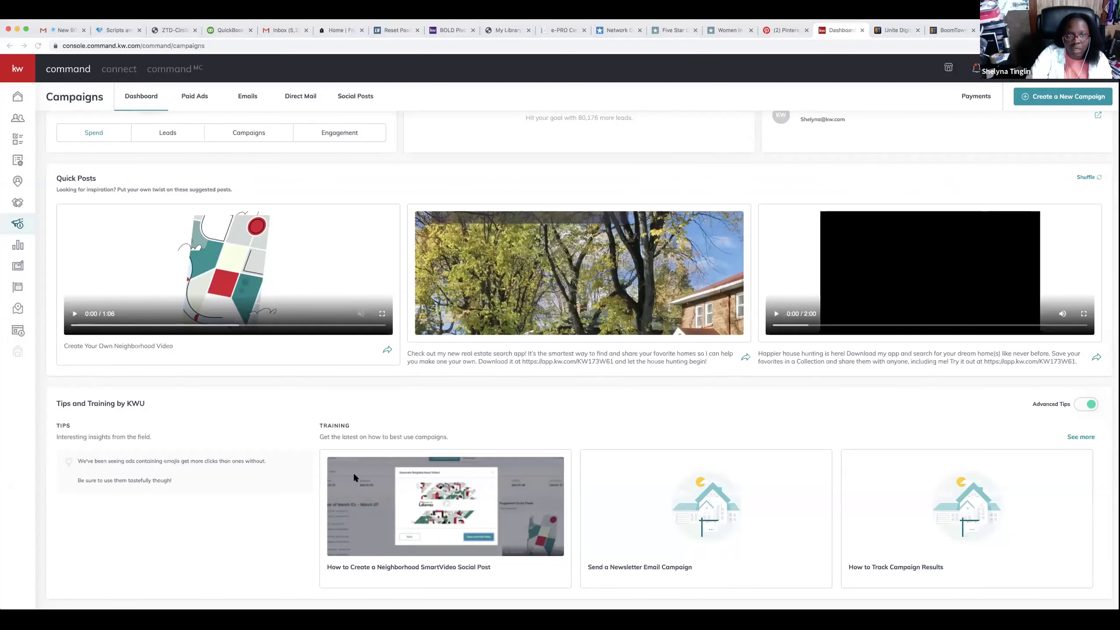
- View the Paid Ads, Emails and Direct Mail sections of Campaigns
{"action": "scroll", "coordinate": [251, 152], "scroll_direction": "up", "scroll_amount": 3}
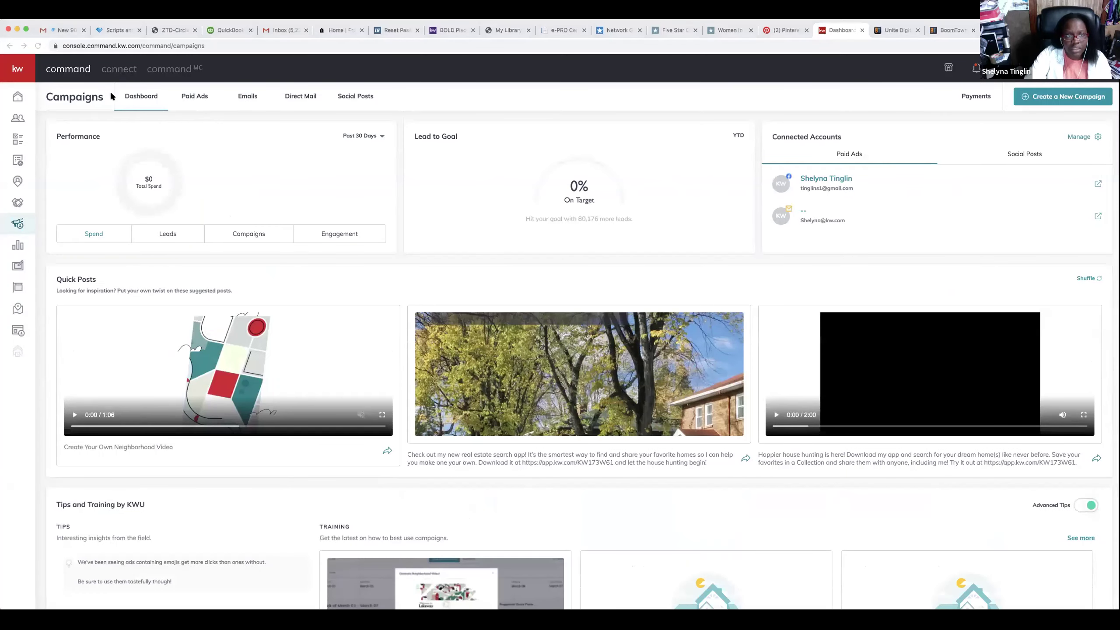
{"action": "left_click", "coordinate": [195, 96]}
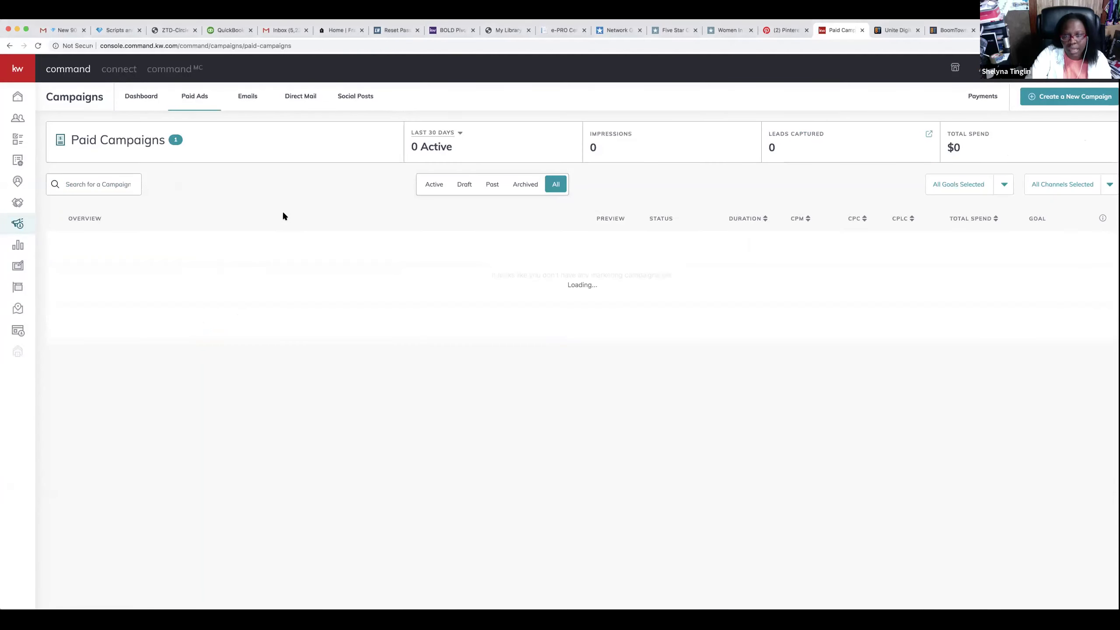
{"action": "left_click", "coordinate": [251, 97]}
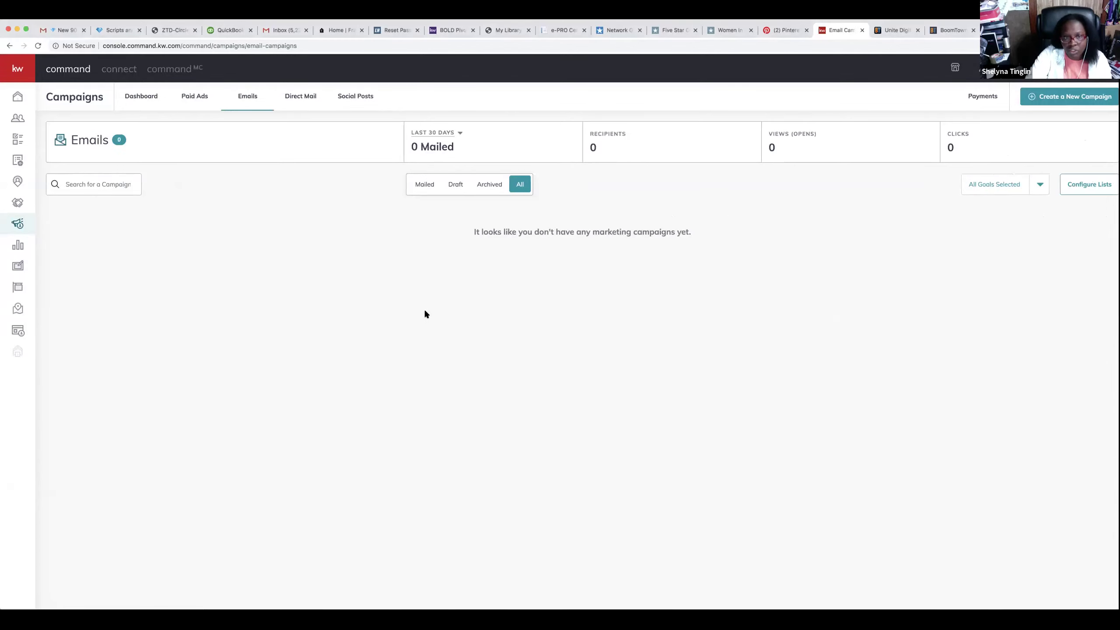
{"action": "left_click", "coordinate": [308, 100]}
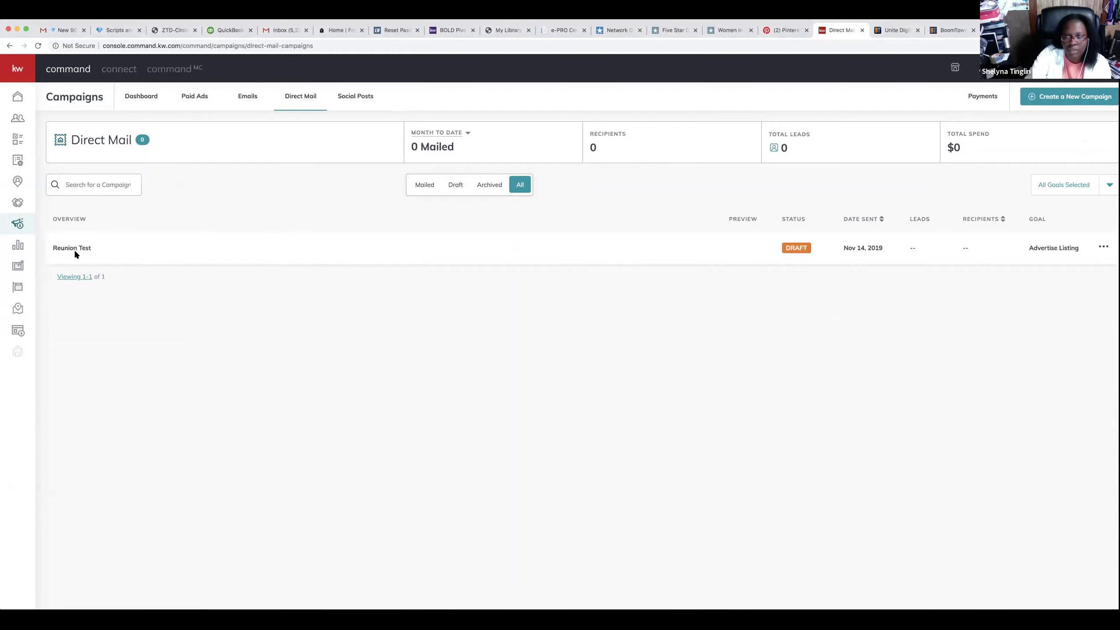
- View the Social Posts calendar for the week of April 12 – April 18 and the suggested quick posts
{"action": "left_click", "coordinate": [347, 100]}
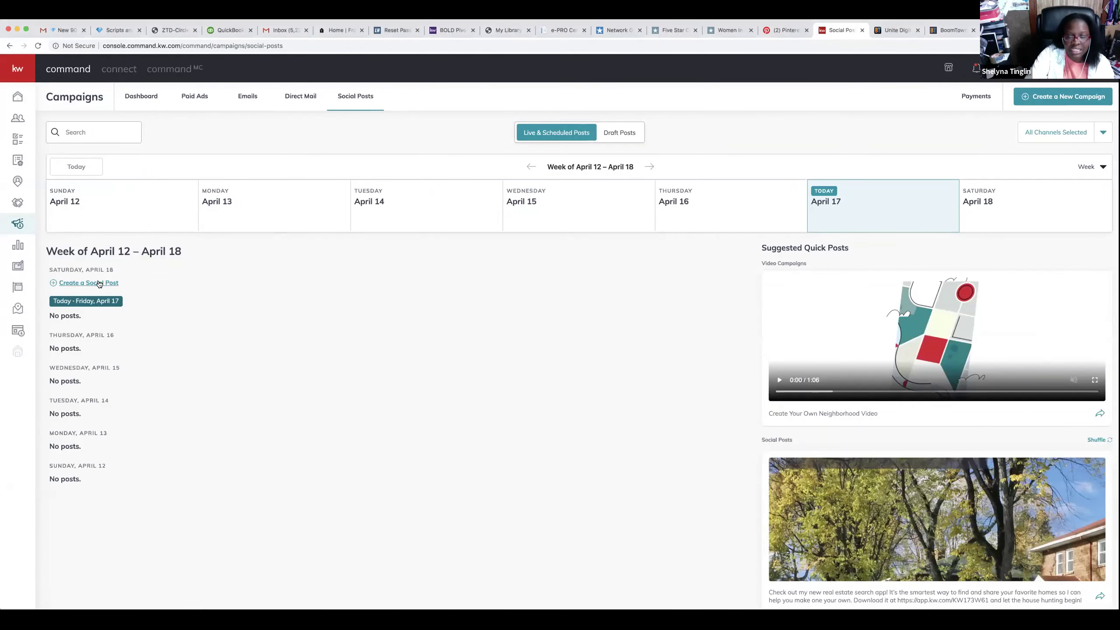
{"action": "scroll", "coordinate": [600, 347], "scroll_direction": "down", "scroll_amount": 2}
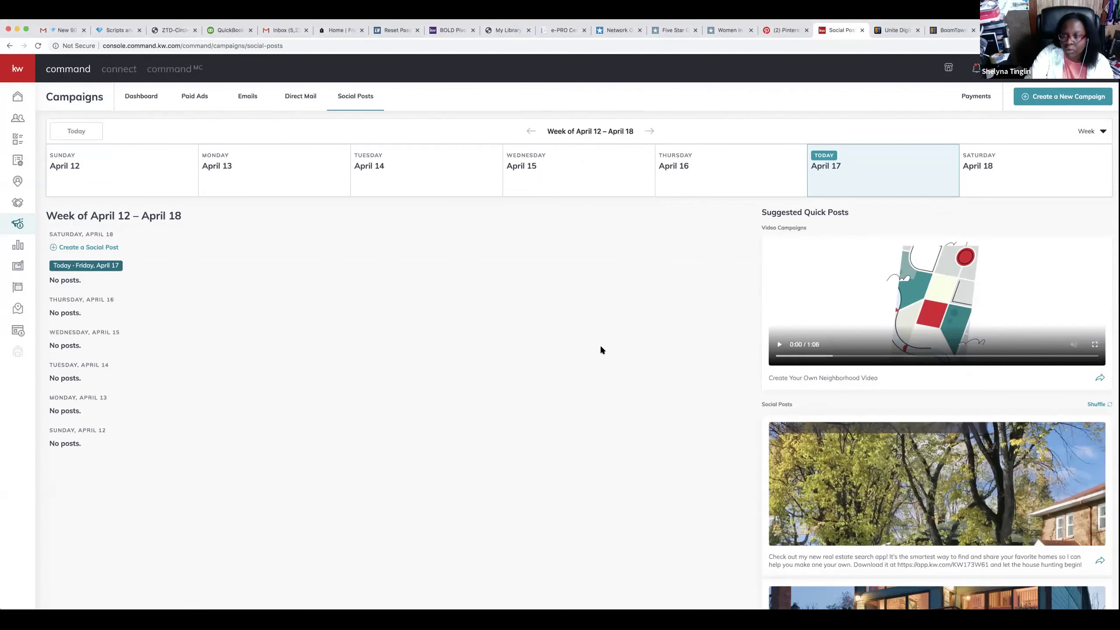
{"action": "scroll", "coordinate": [595, 347], "scroll_direction": "down", "scroll_amount": 5}
{"action": "scroll", "coordinate": [588, 344], "scroll_direction": "up", "scroll_amount": 10}
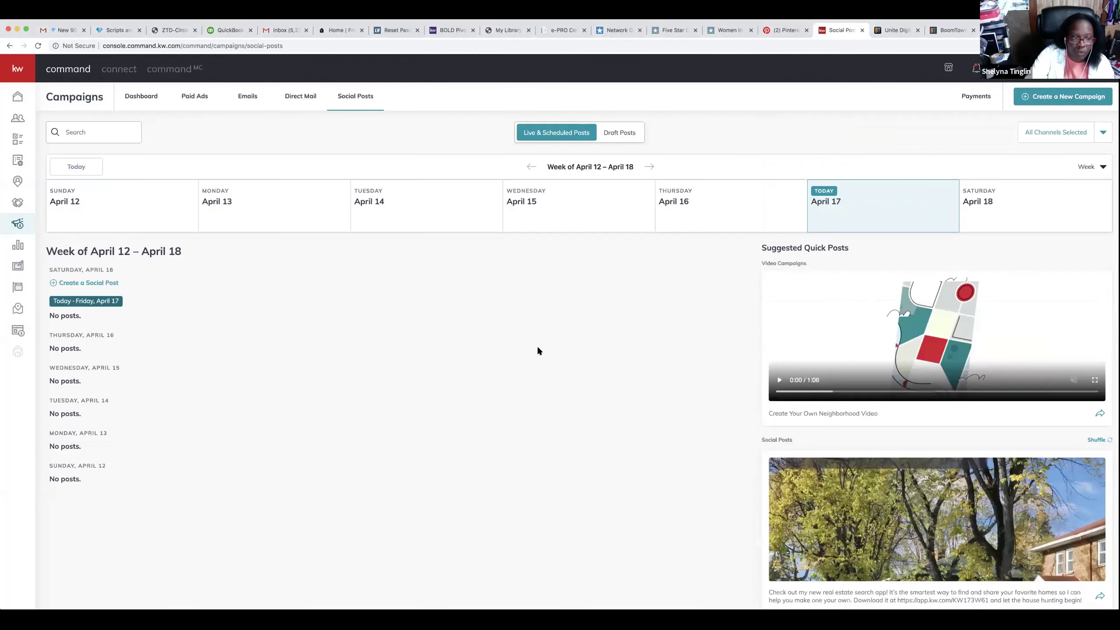
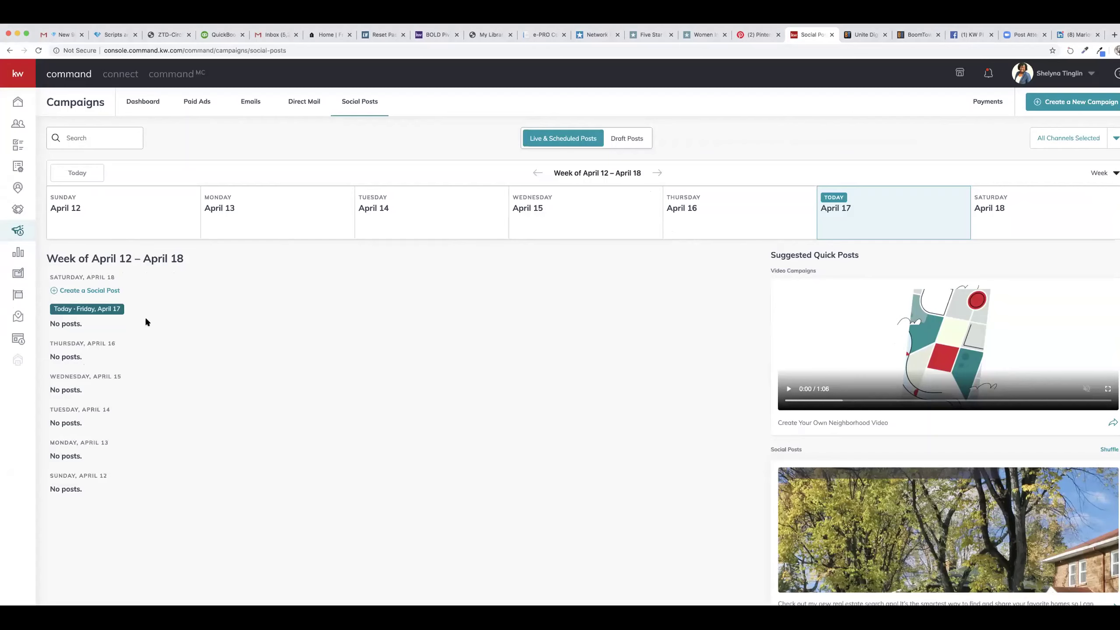
- View My Design Templates and return to Campaigns to view the Paid Ads list
{"action": "left_click", "coordinate": [16, 273]}
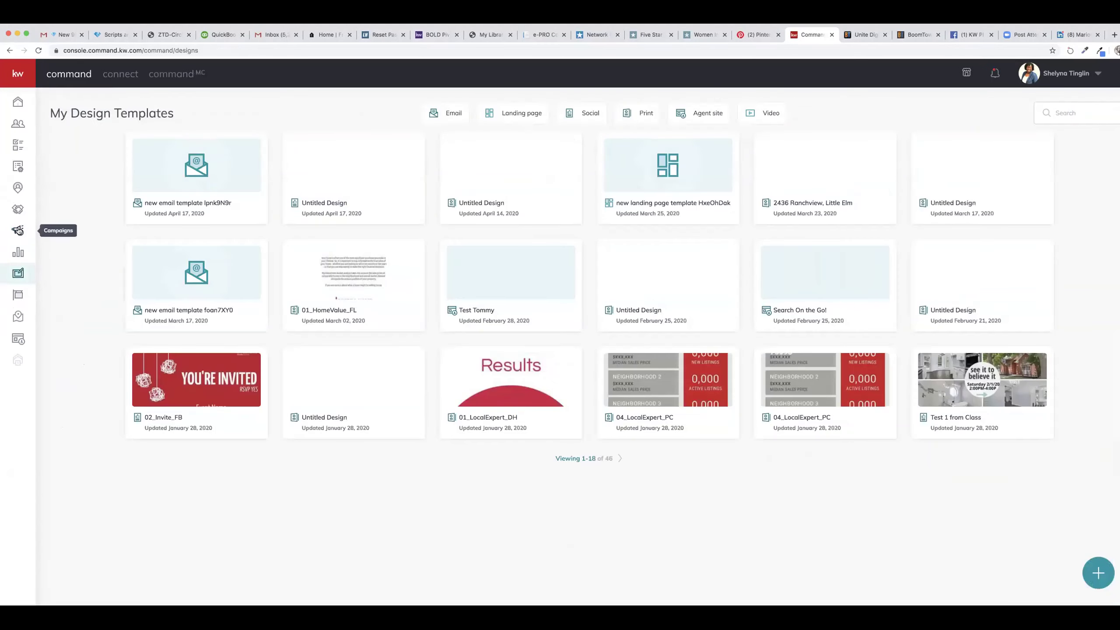
{"action": "left_click", "coordinate": [20, 230]}
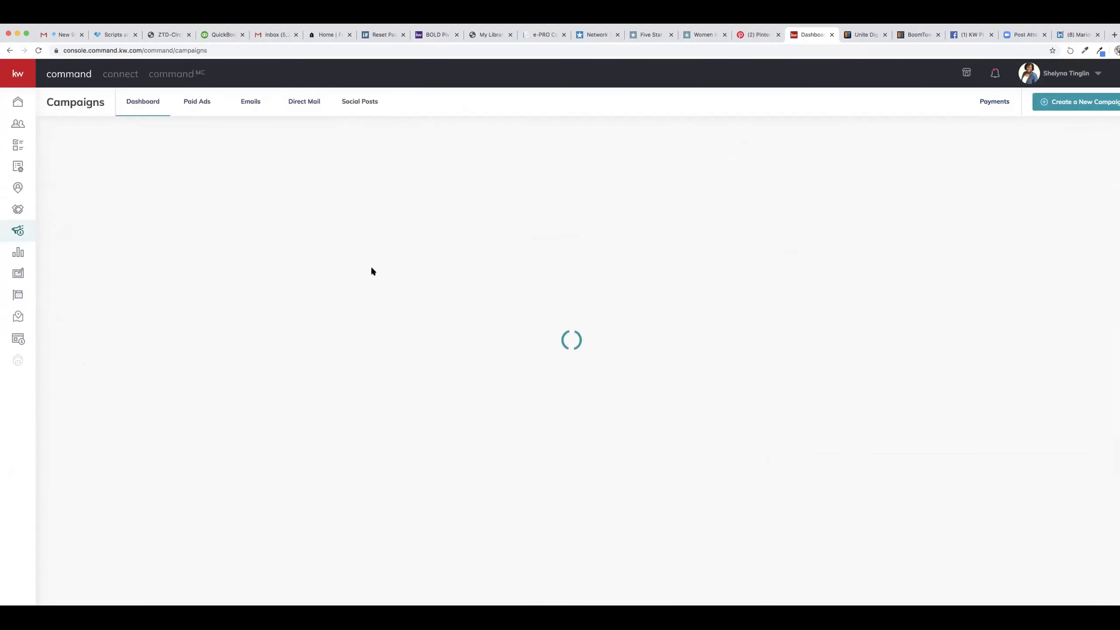
{"action": "left_click", "coordinate": [222, 102]}
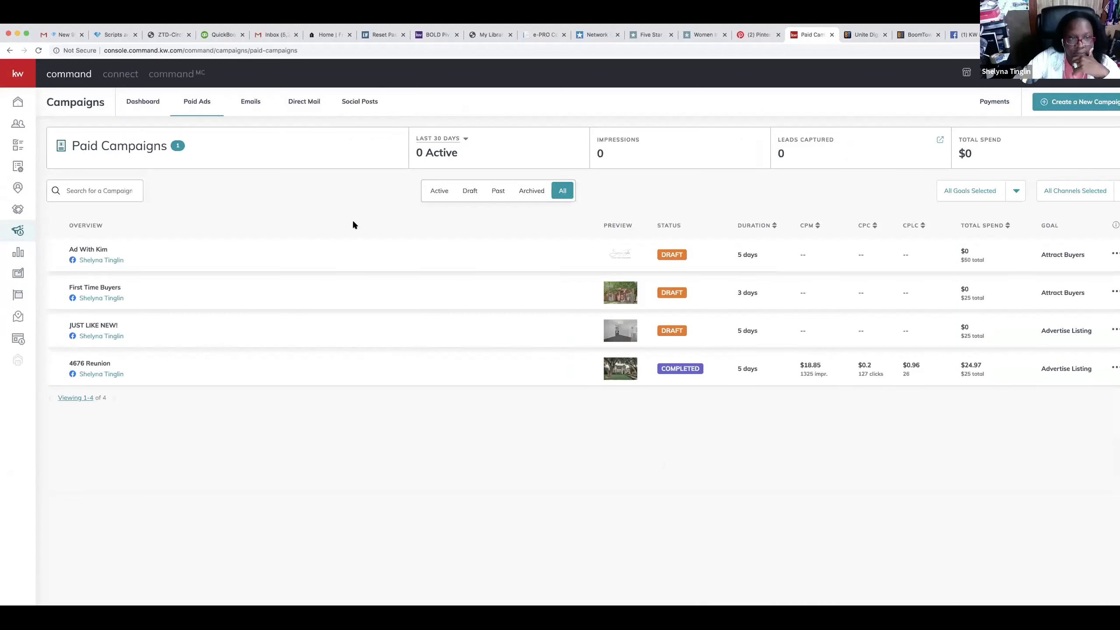
- Filter the design templates to Social, open the 04_OH_FB design and view its sharing options
{"action": "left_click", "coordinate": [18, 273]}
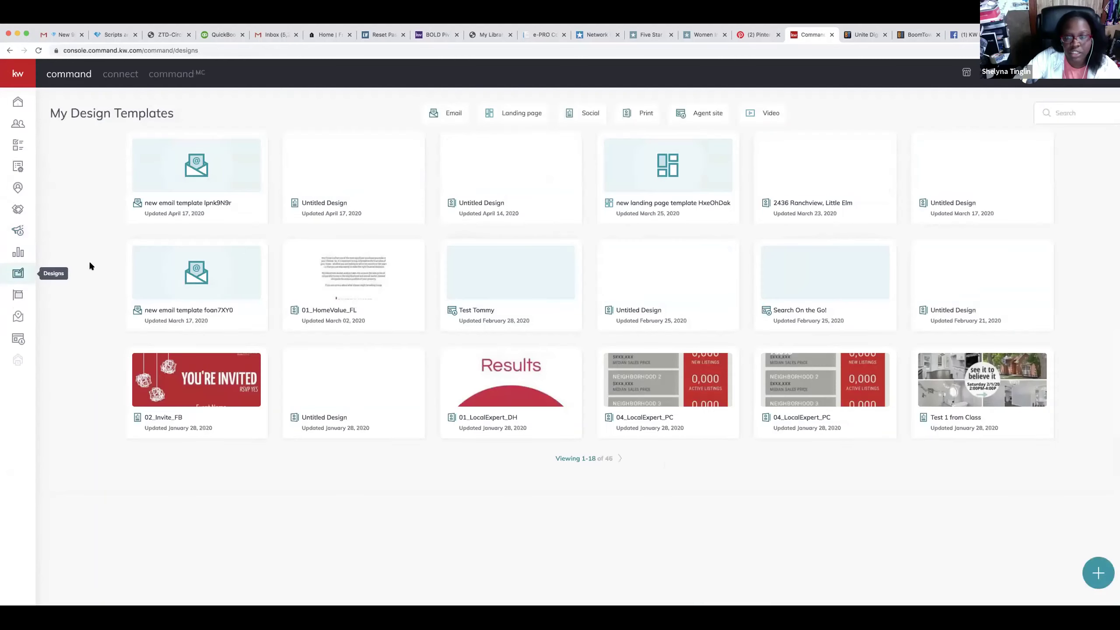
{"action": "left_click", "coordinate": [589, 118]}
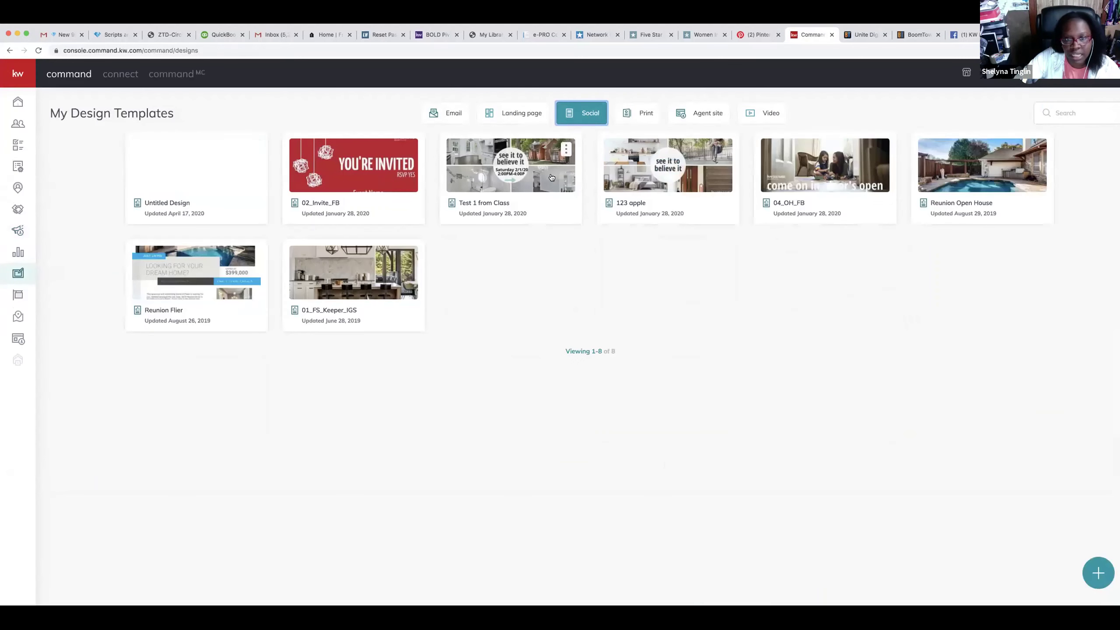
{"action": "left_click", "coordinate": [776, 173]}
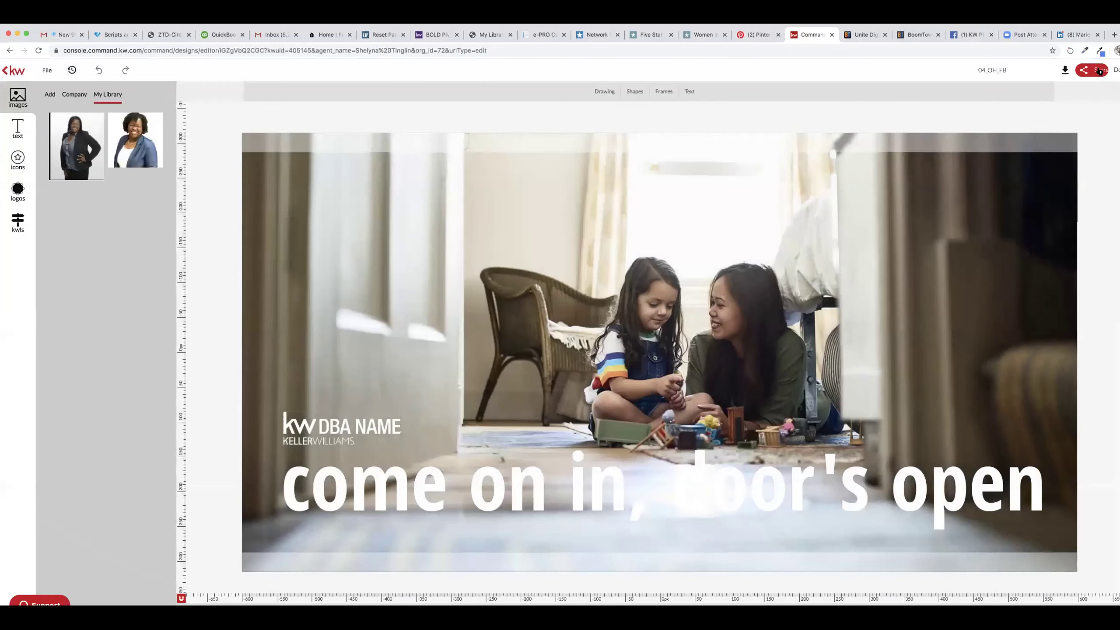
{"action": "left_click", "coordinate": [1100, 71]}
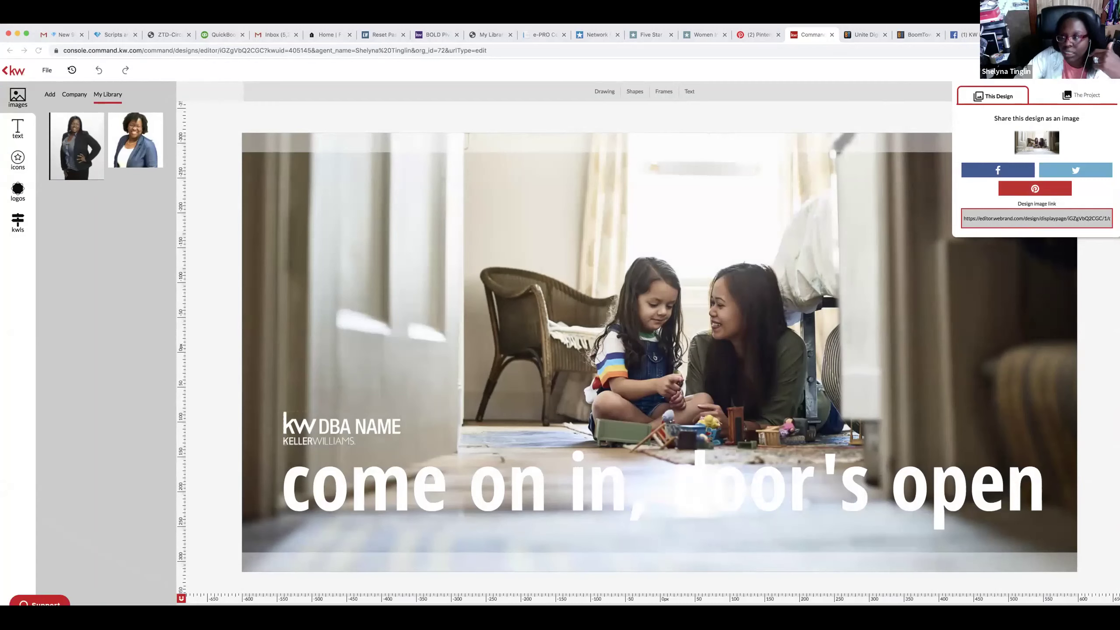
{"action": "left_click", "coordinate": [1086, 80]}
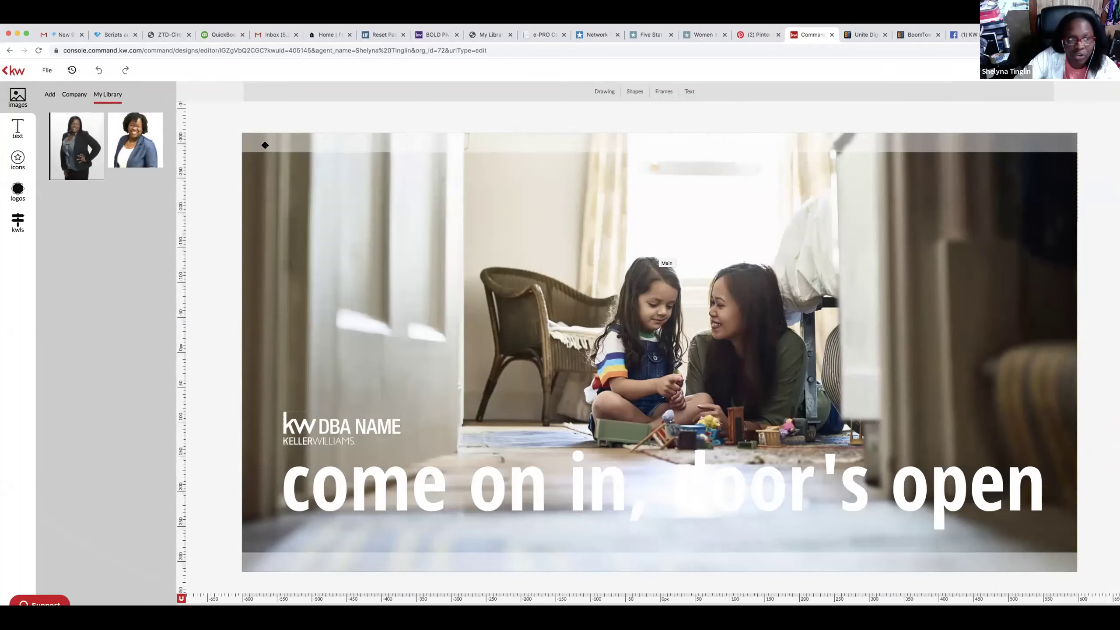
- Leave the 04_OH_FB design editor and return to My Design Templates
{"action": "left_click", "coordinate": [6, 69]}
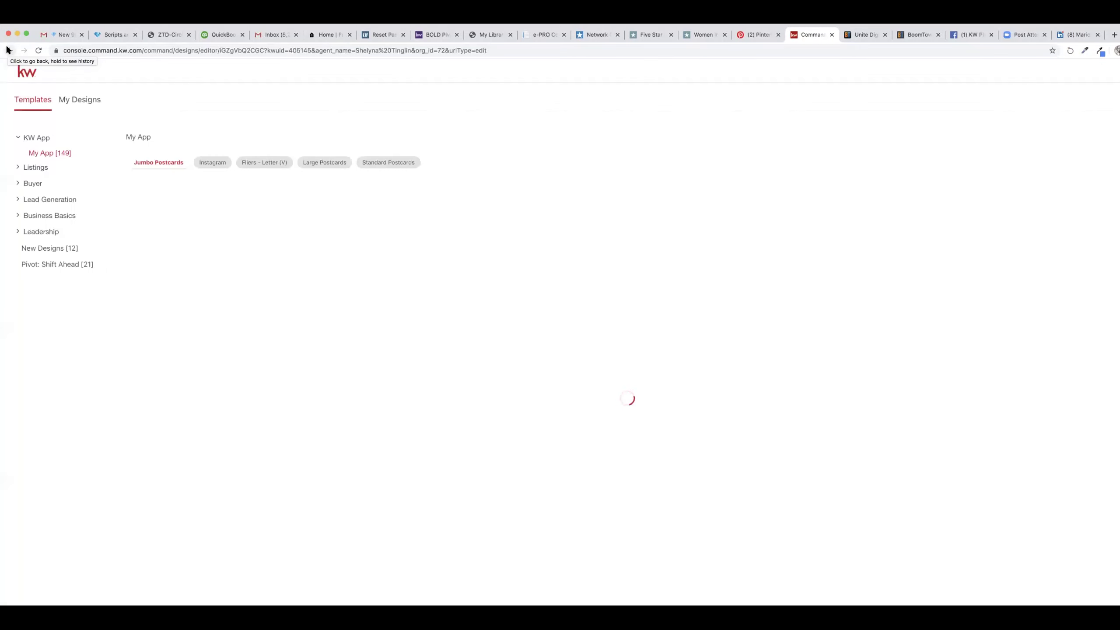
{"action": "left_click", "coordinate": [7, 50]}
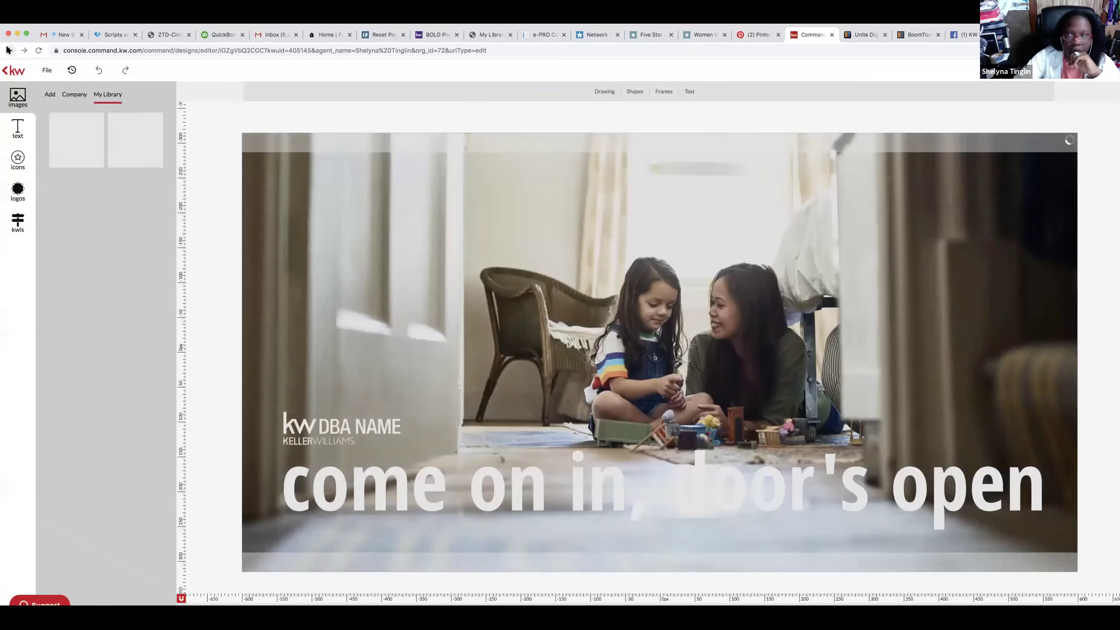
{"action": "left_click", "coordinate": [8, 50]}
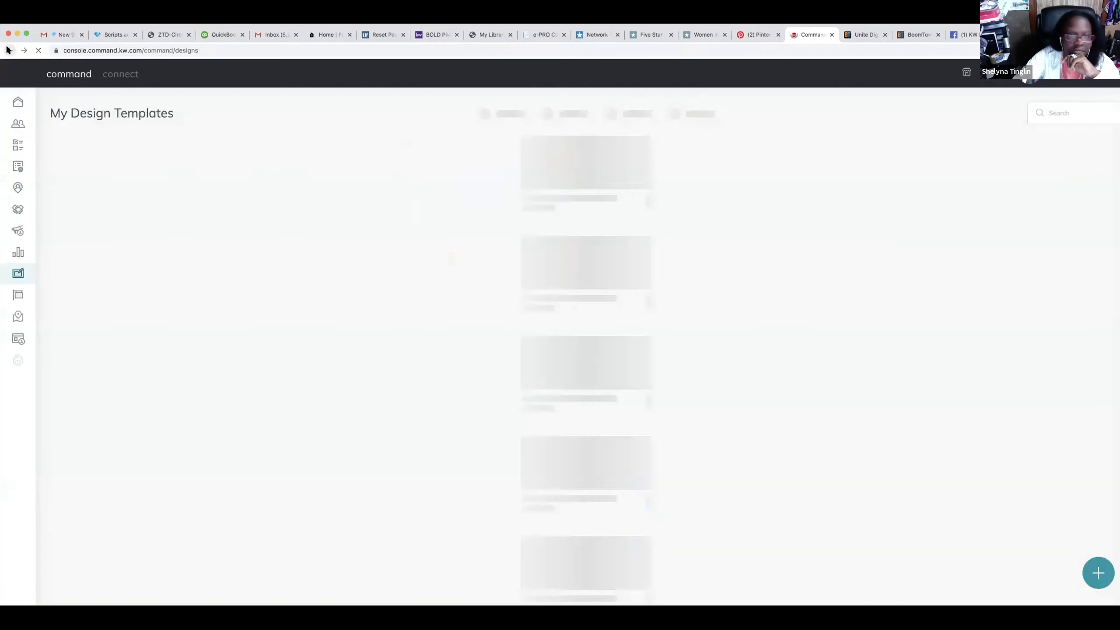
- Open the five-day, $50 Attract Buyers draft from the Paid Ads campaigns for editing
{"action": "left_click", "coordinate": [17, 229]}
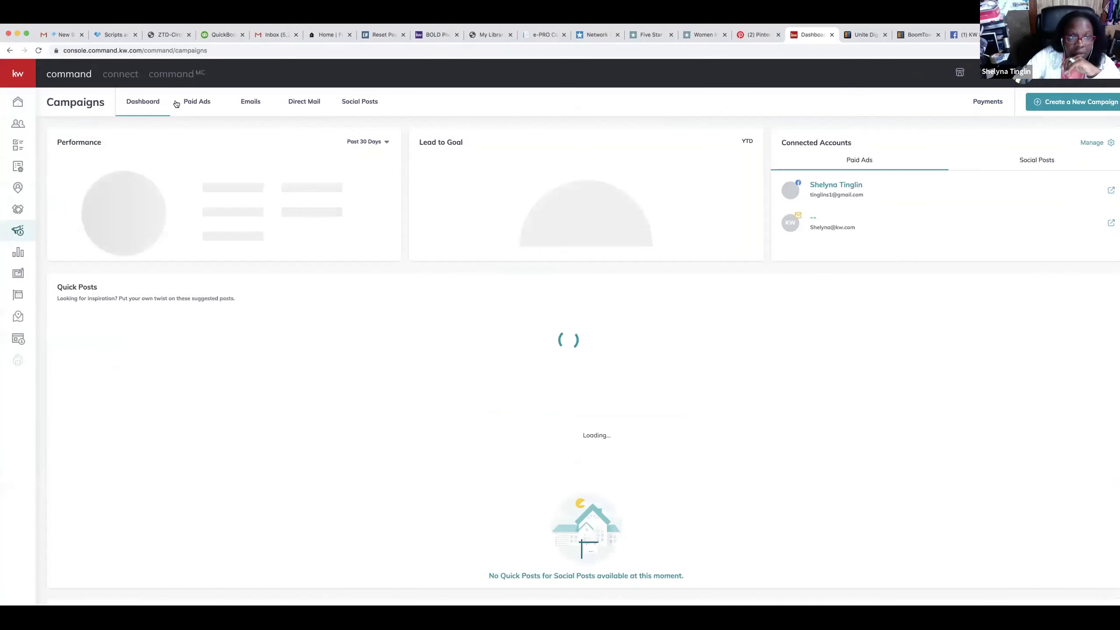
{"action": "left_click", "coordinate": [197, 103]}
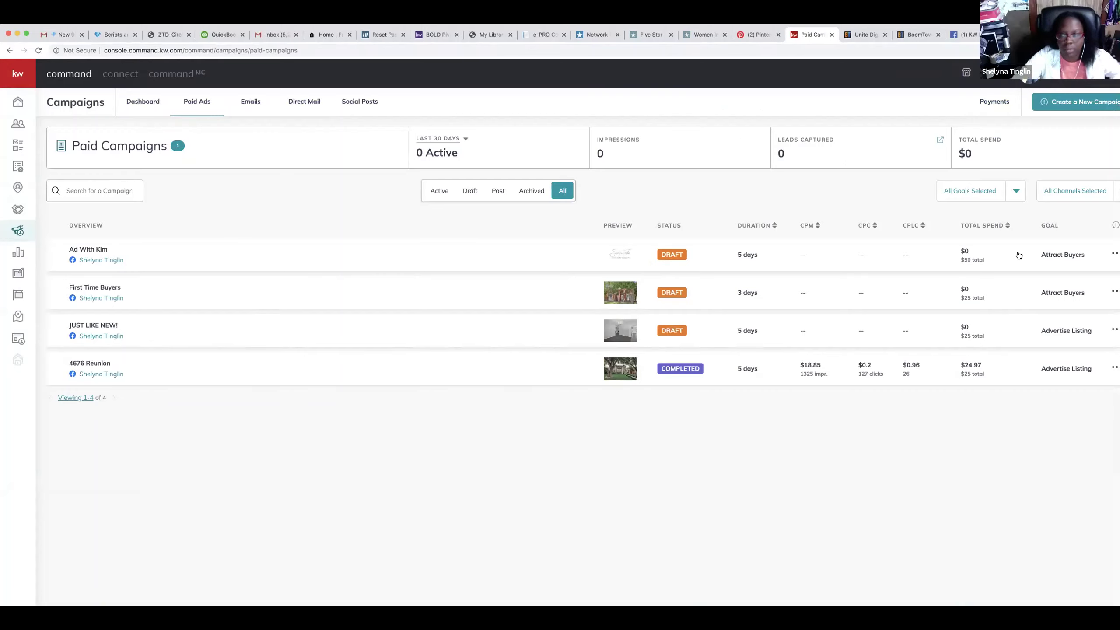
{"action": "left_click", "coordinate": [1114, 253]}
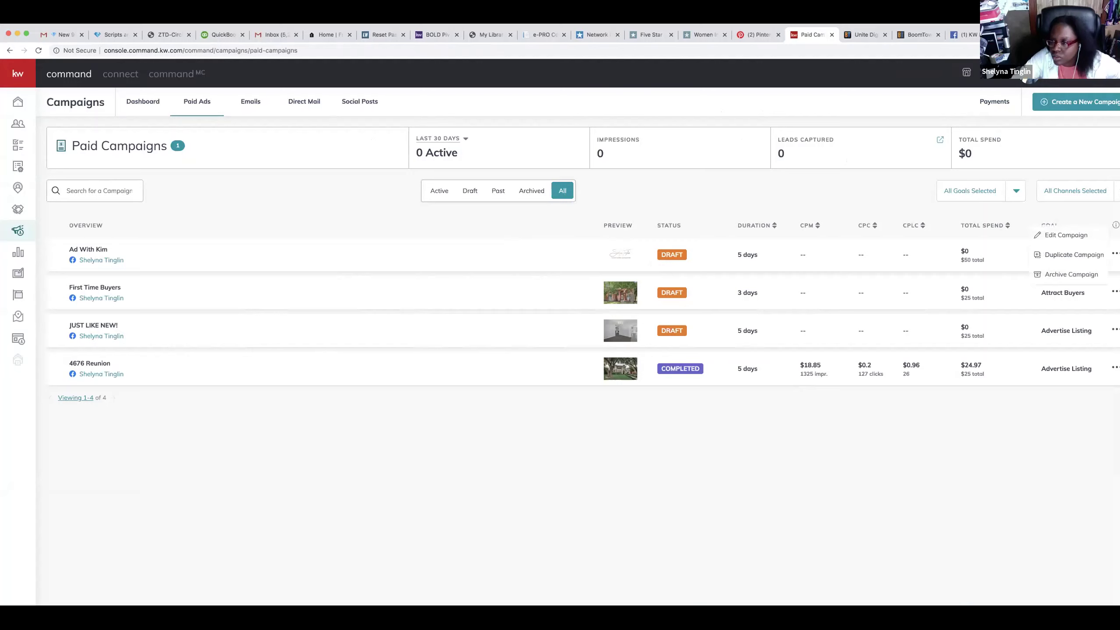
{"action": "left_click", "coordinate": [1078, 235]}
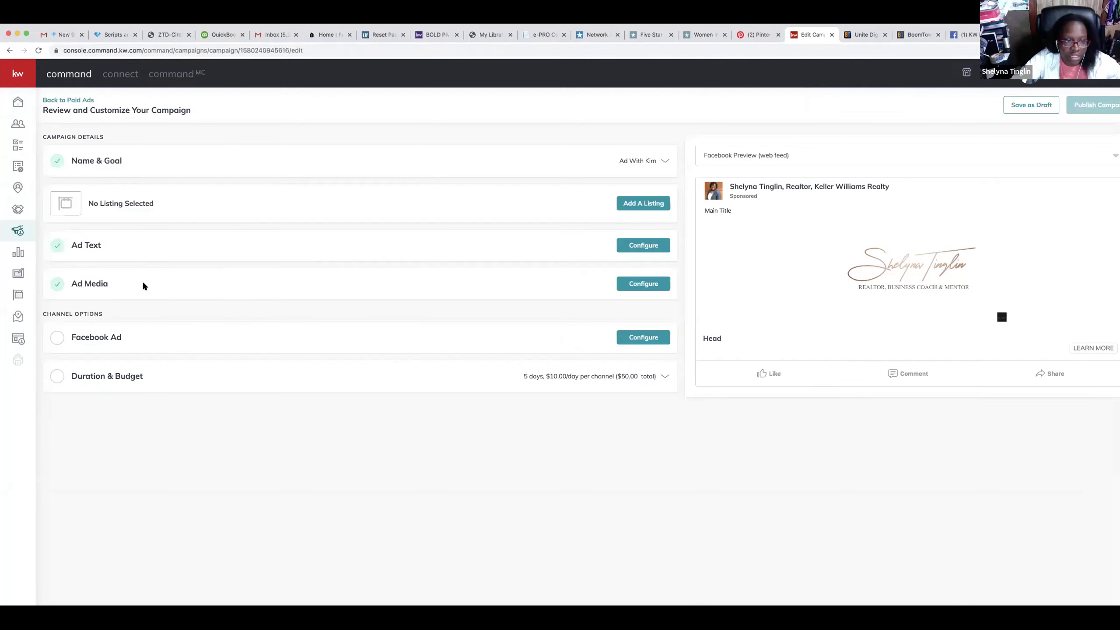
- Expand Ad Media, start changing the ad image and browse the design library for a replacement
{"action": "left_click", "coordinate": [144, 286]}
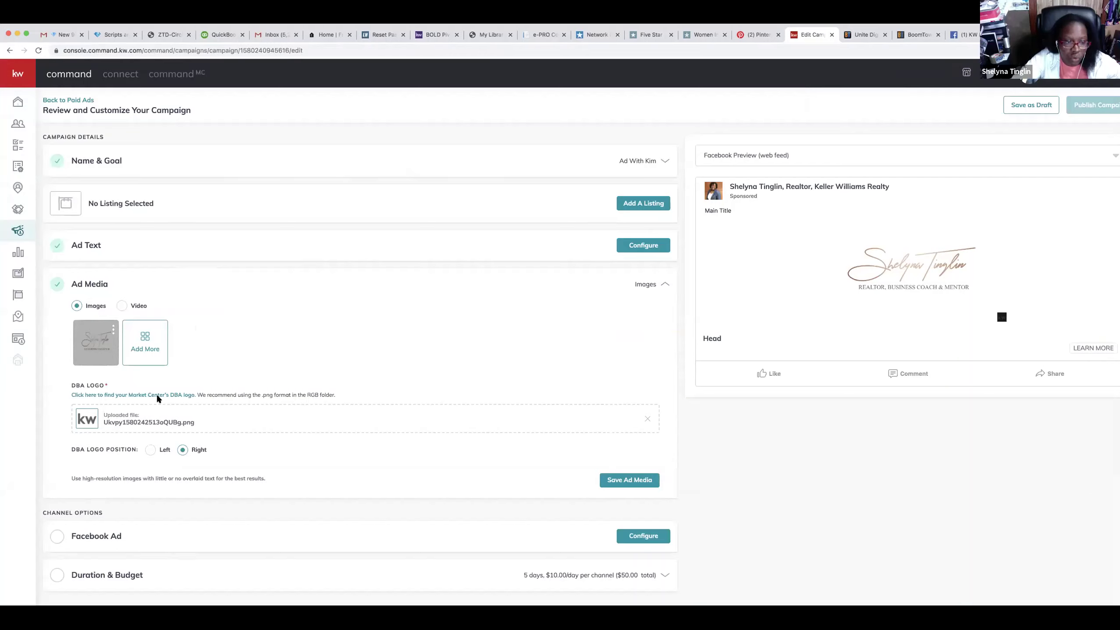
{"action": "mouse_move", "coordinate": [79, 348]}
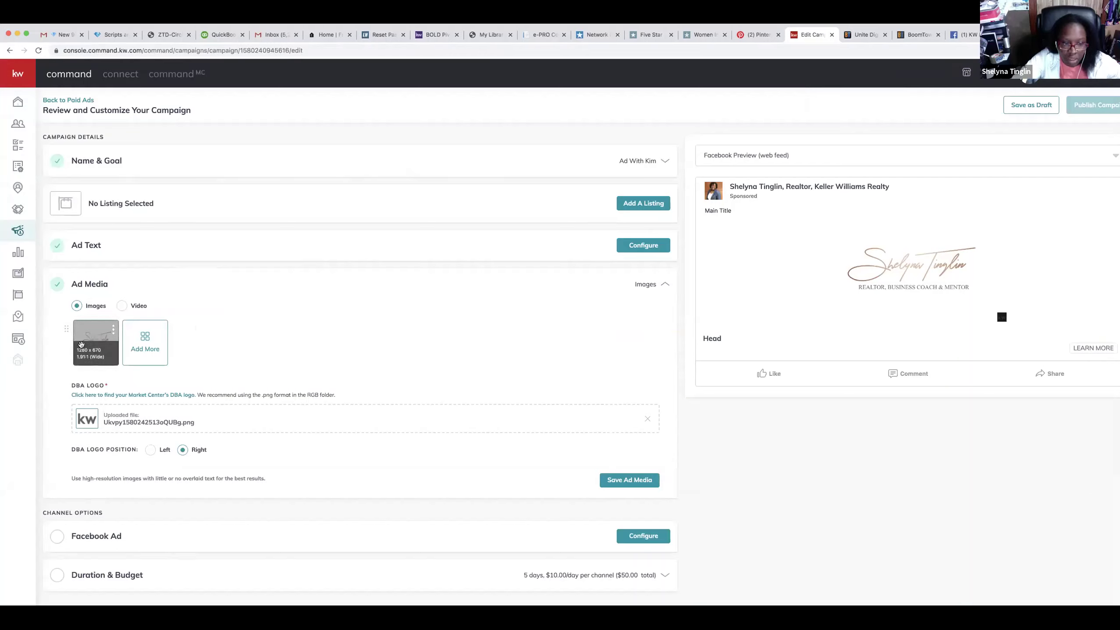
{"action": "left_click", "coordinate": [112, 331]}
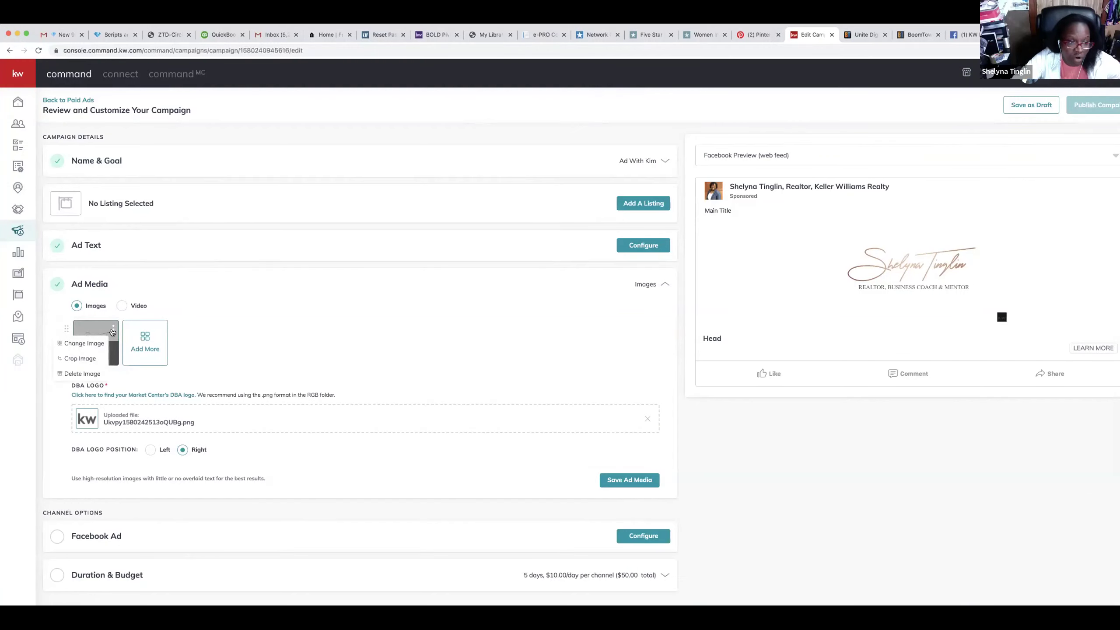
{"action": "left_click", "coordinate": [83, 344]}
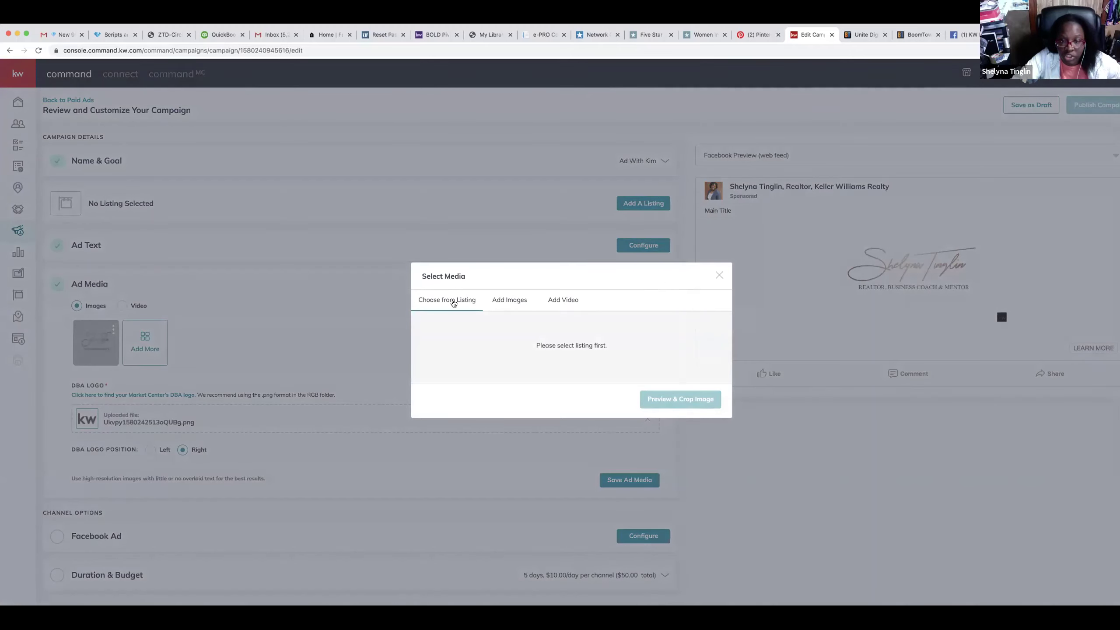
{"action": "left_click", "coordinate": [508, 301]}
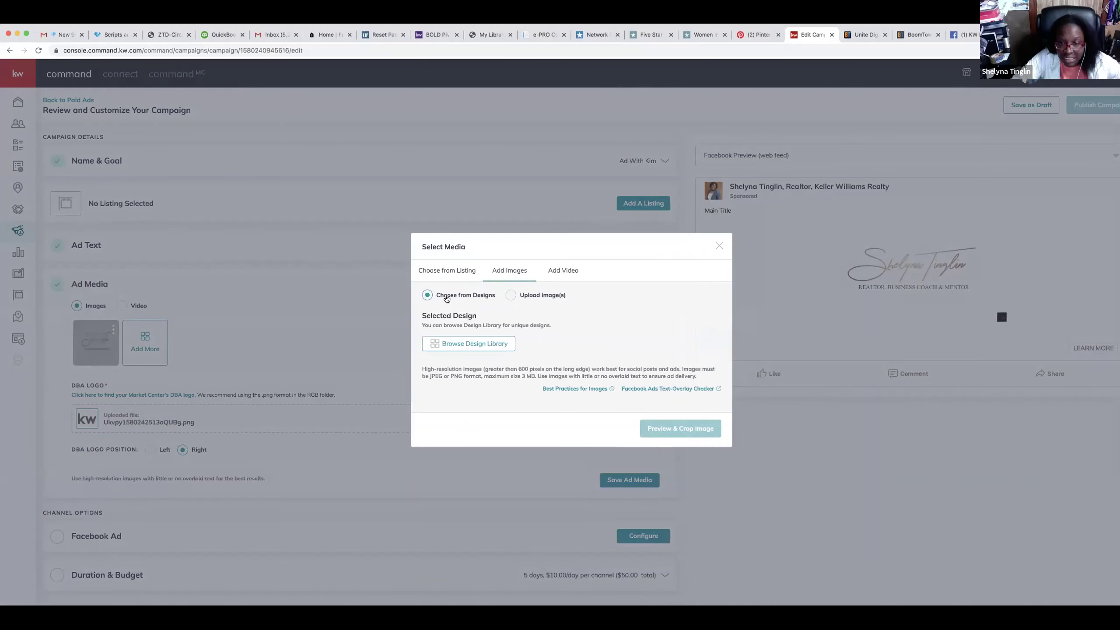
{"action": "left_click", "coordinate": [476, 346]}
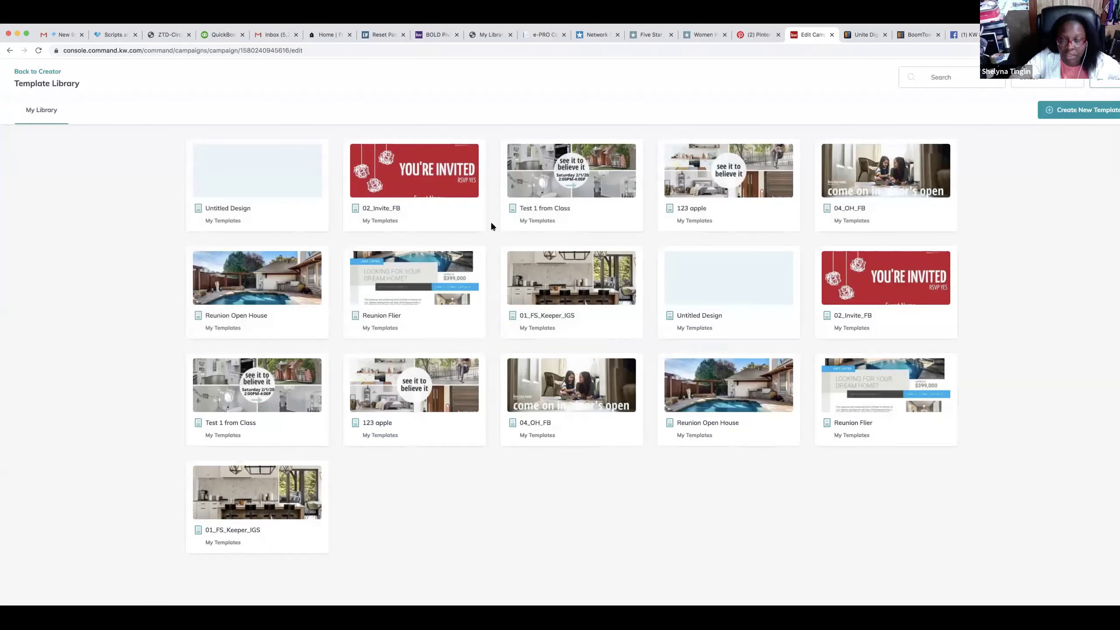
{"action": "left_click", "coordinate": [551, 173]}
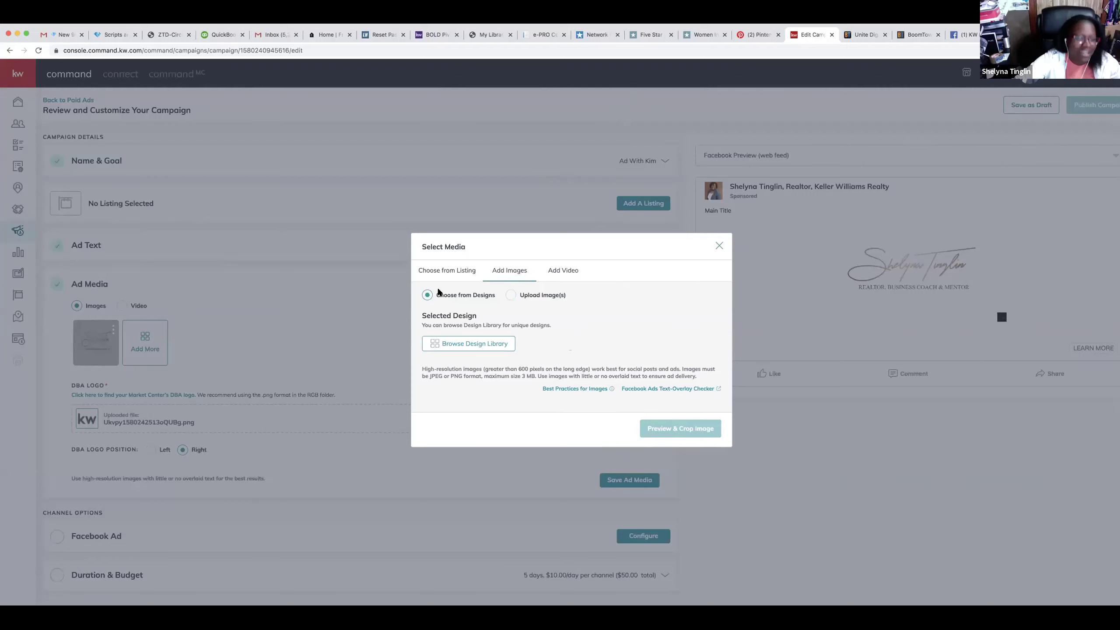
- View the Choose from Designs option for adding a video, and close the media selection
{"action": "left_click", "coordinate": [147, 318]}
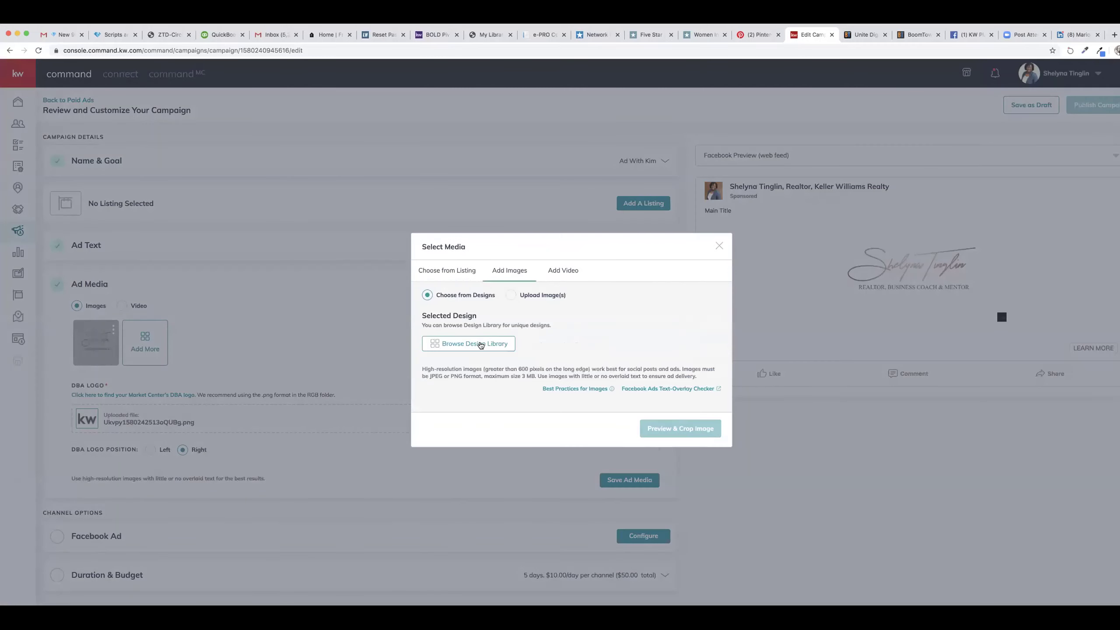
{"action": "left_click", "coordinate": [563, 271]}
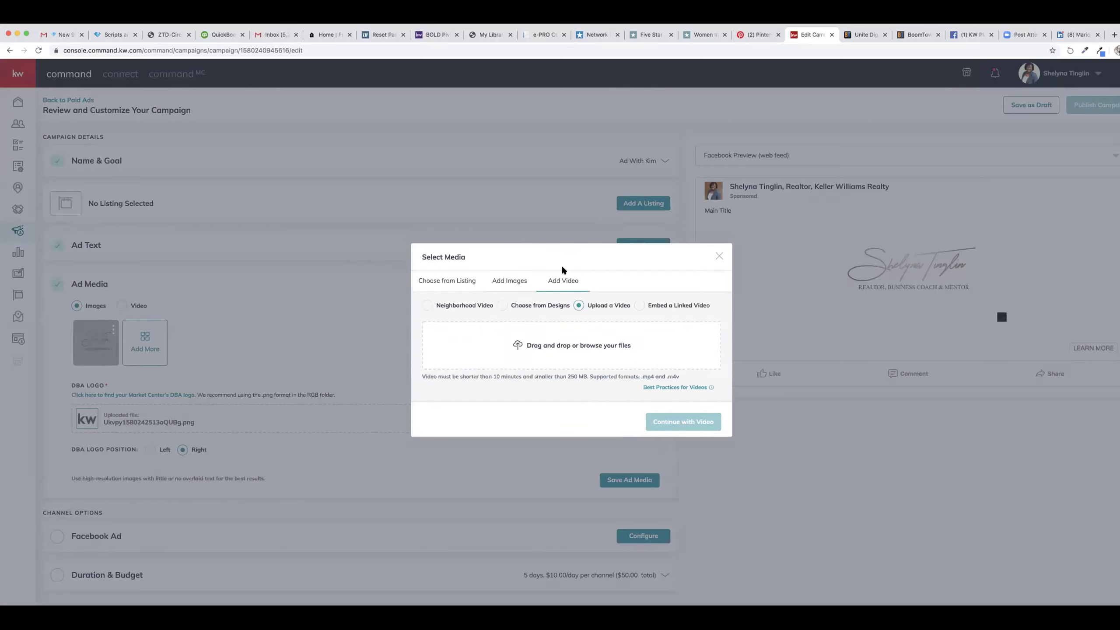
{"action": "left_click", "coordinate": [502, 306]}
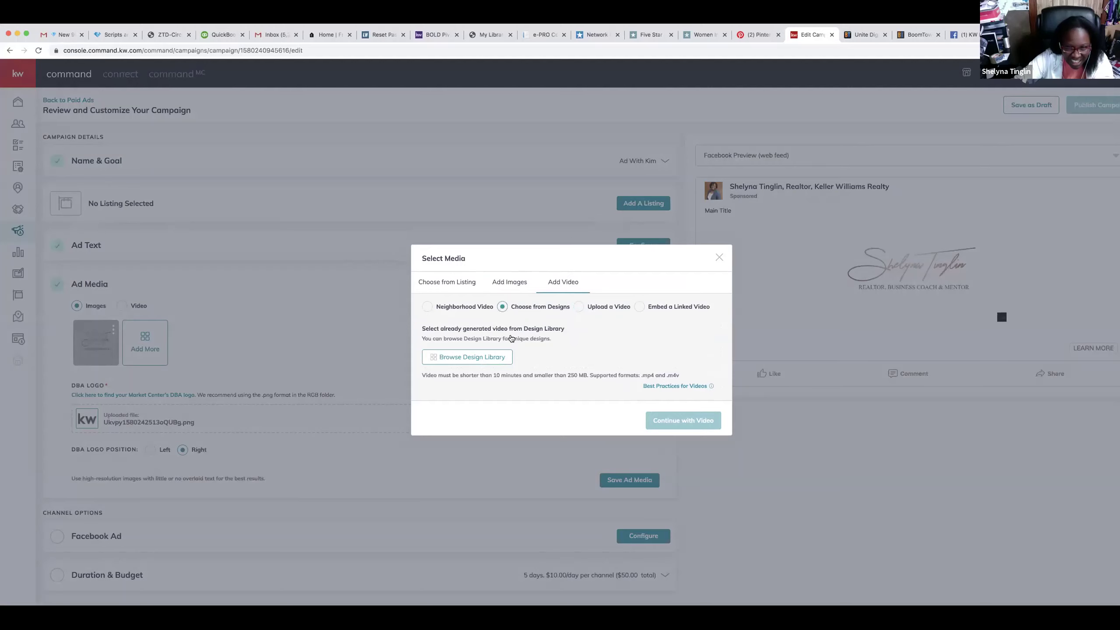
{"action": "left_click", "coordinate": [718, 258]}
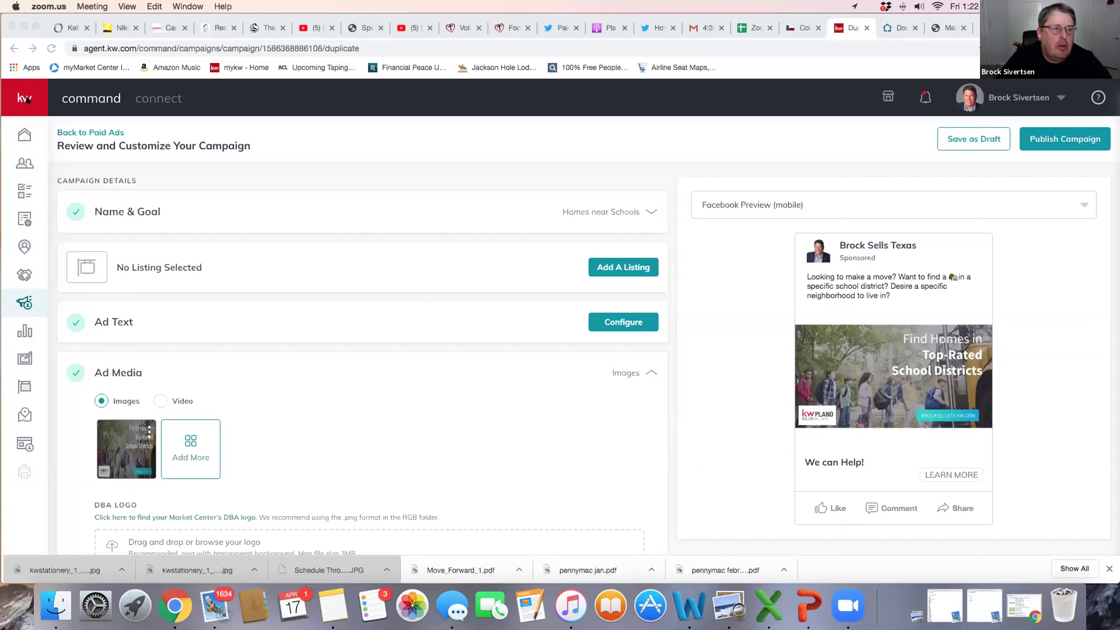
{"action": "left_click", "coordinate": [23, 303]}
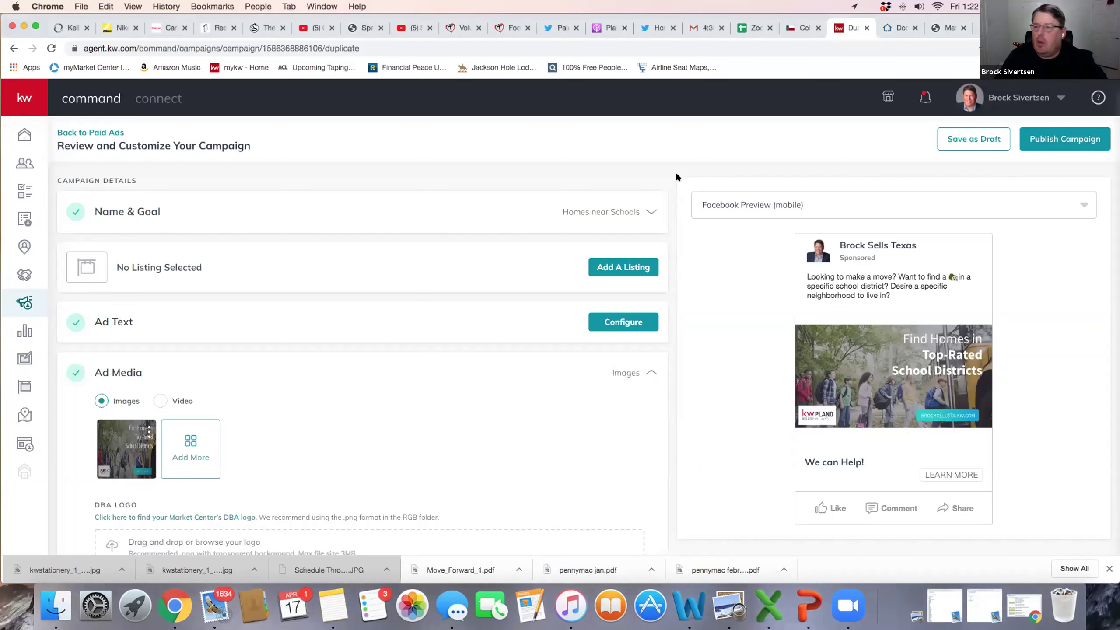
- Save the duplicated Homes near Schools campaign as a draft
{"action": "left_click", "coordinate": [993, 138]}
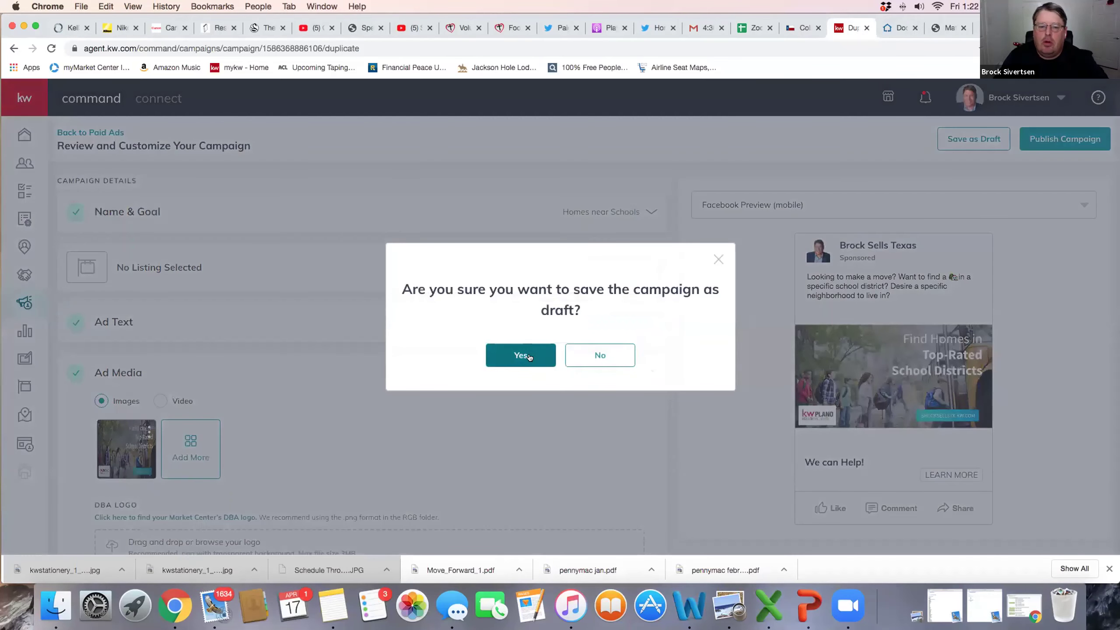
{"action": "left_click", "coordinate": [529, 357]}
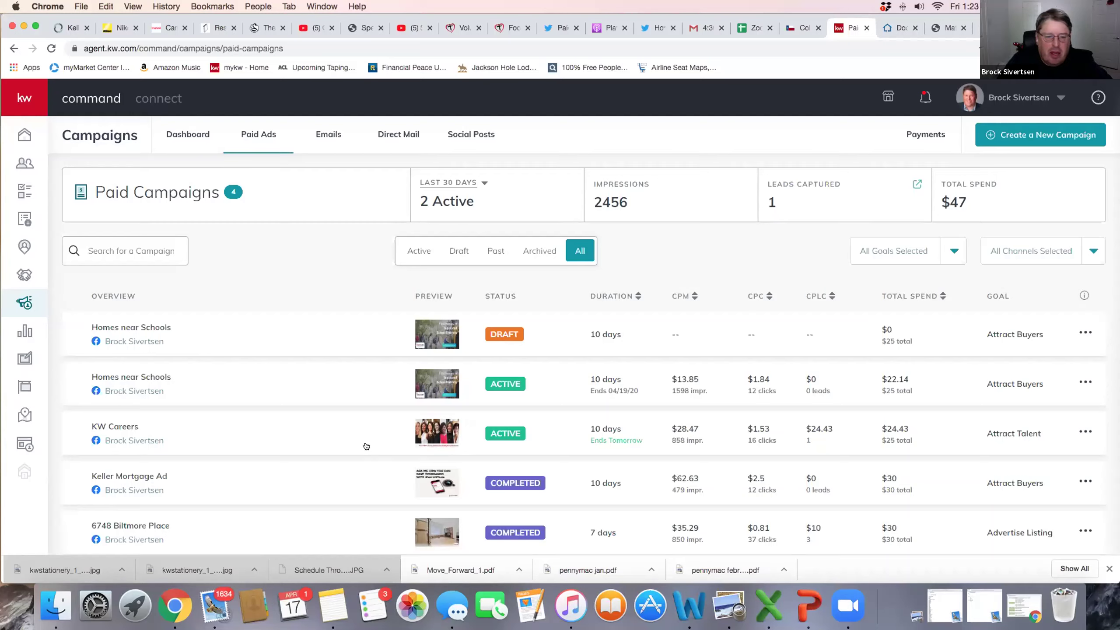
- Duplicate the active KW Careers campaign from the Paid Ads list using the Duplicate and Customize option
{"action": "left_click", "coordinate": [1083, 432]}
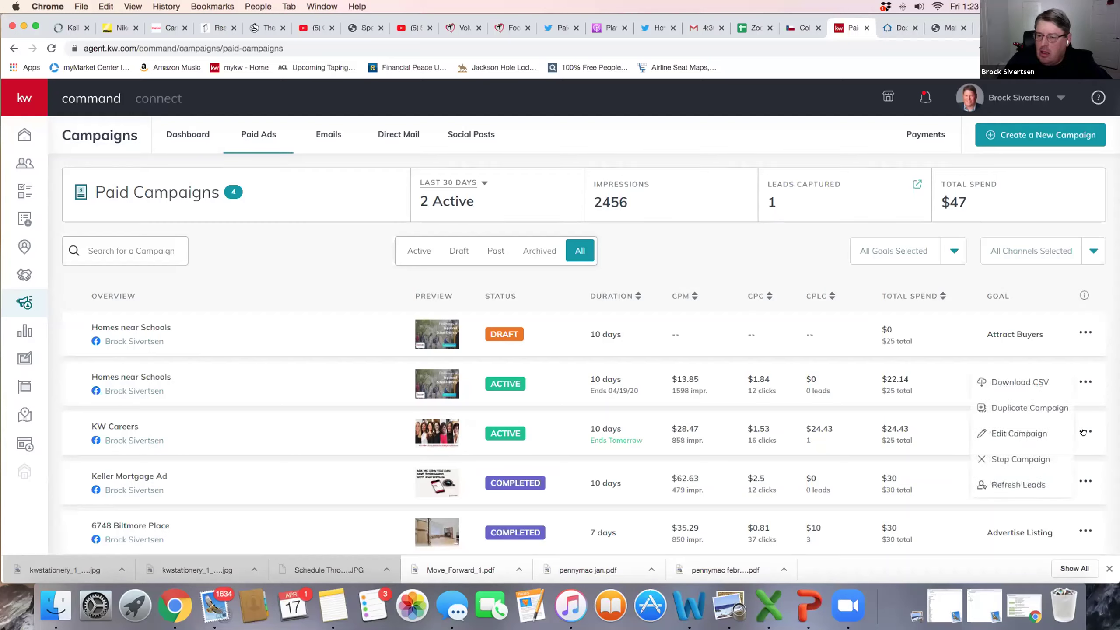
{"action": "left_click", "coordinate": [1026, 408]}
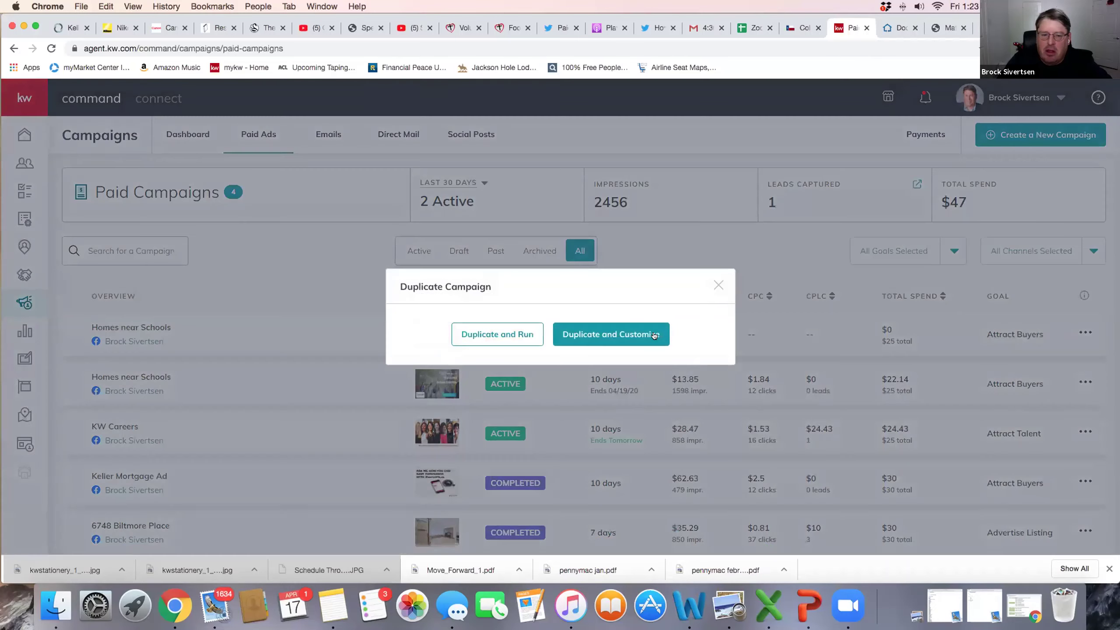
{"action": "left_click", "coordinate": [595, 336]}
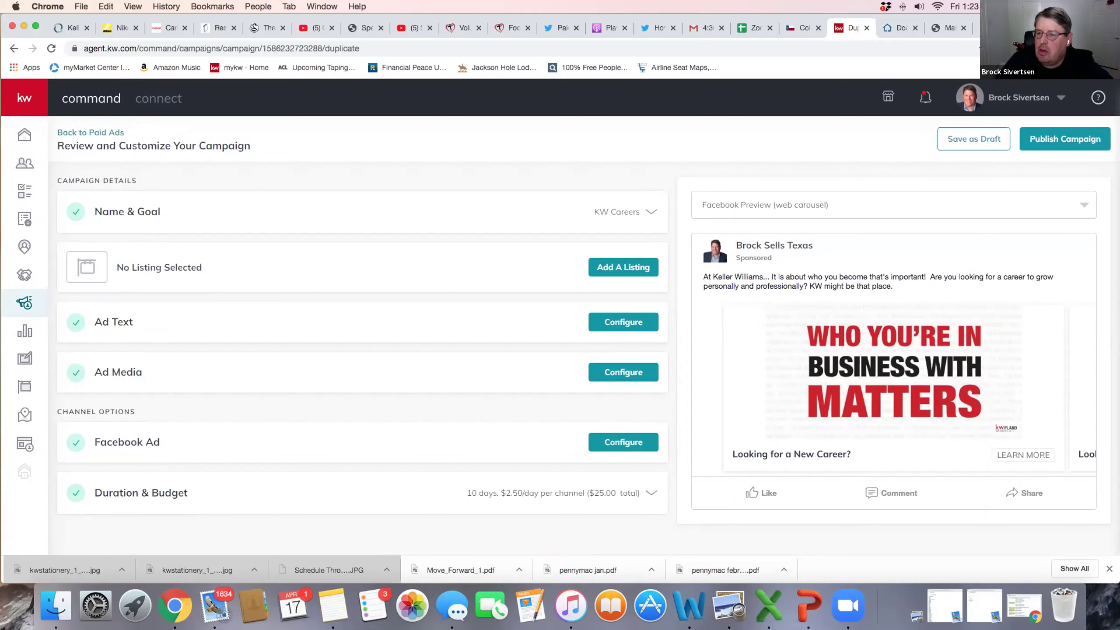
- Preview the duplicated KW Careers ad as a Facebook mobile carousel and save the campaign as a draft
{"action": "left_click", "coordinate": [1080, 206]}
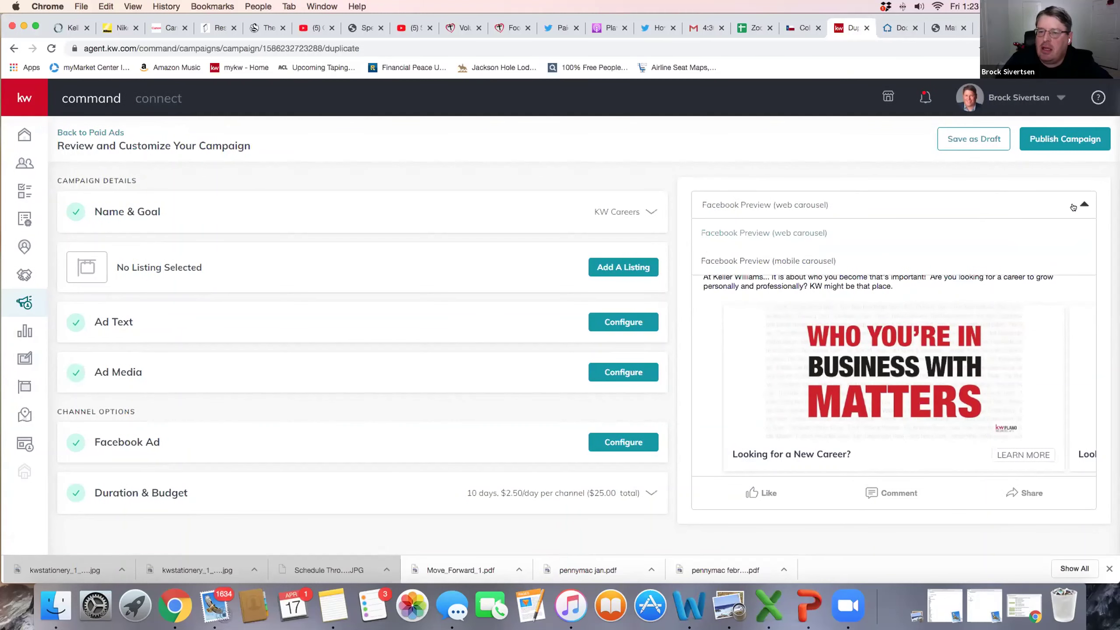
{"action": "left_click", "coordinate": [973, 260]}
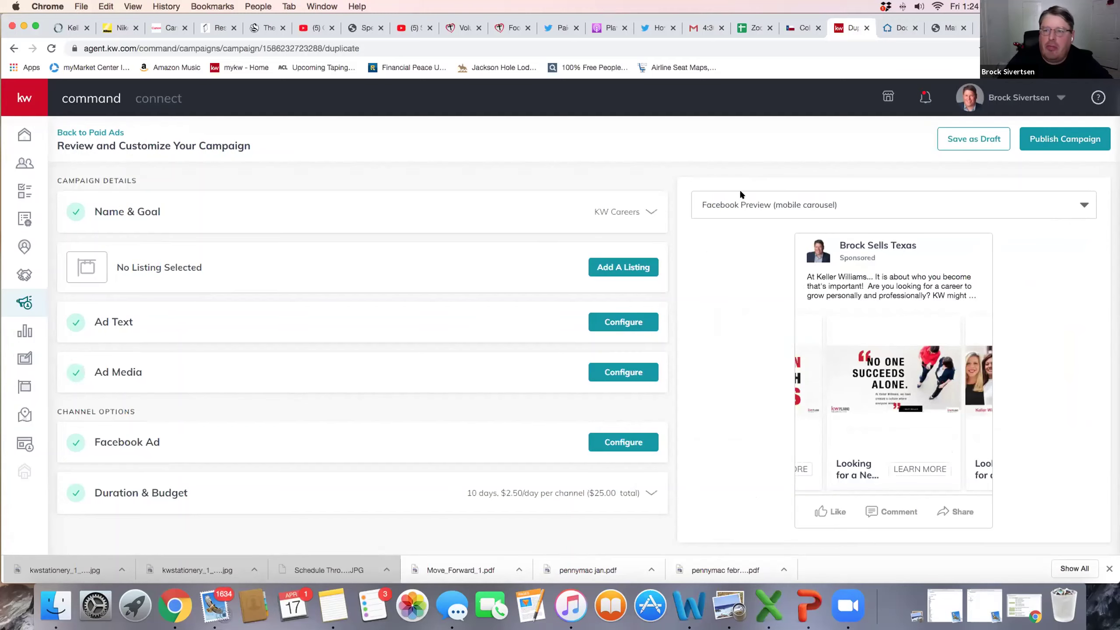
{"action": "left_click", "coordinate": [983, 137]}
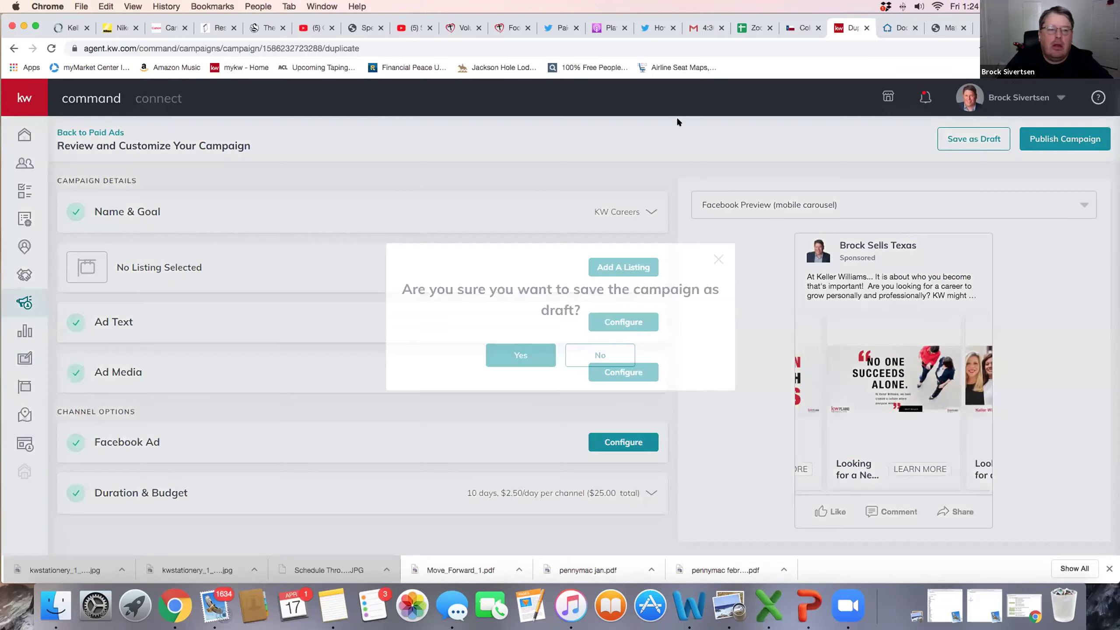
{"action": "left_click", "coordinate": [523, 347]}
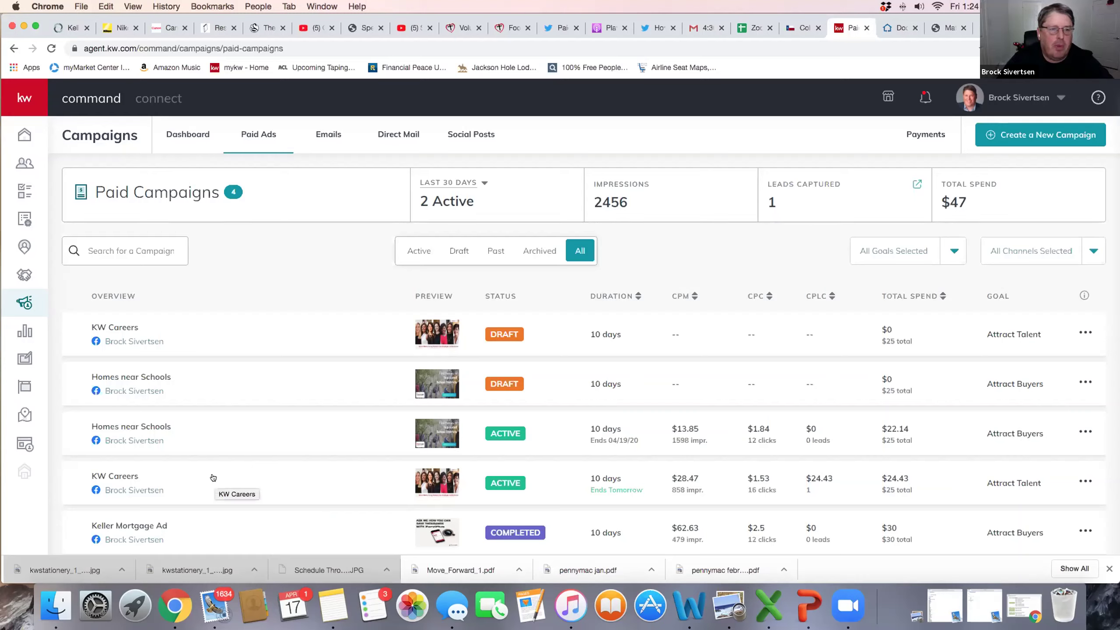
- Start a new Social Post campaign from the Campaigns dashboard
{"action": "left_click", "coordinate": [188, 137]}
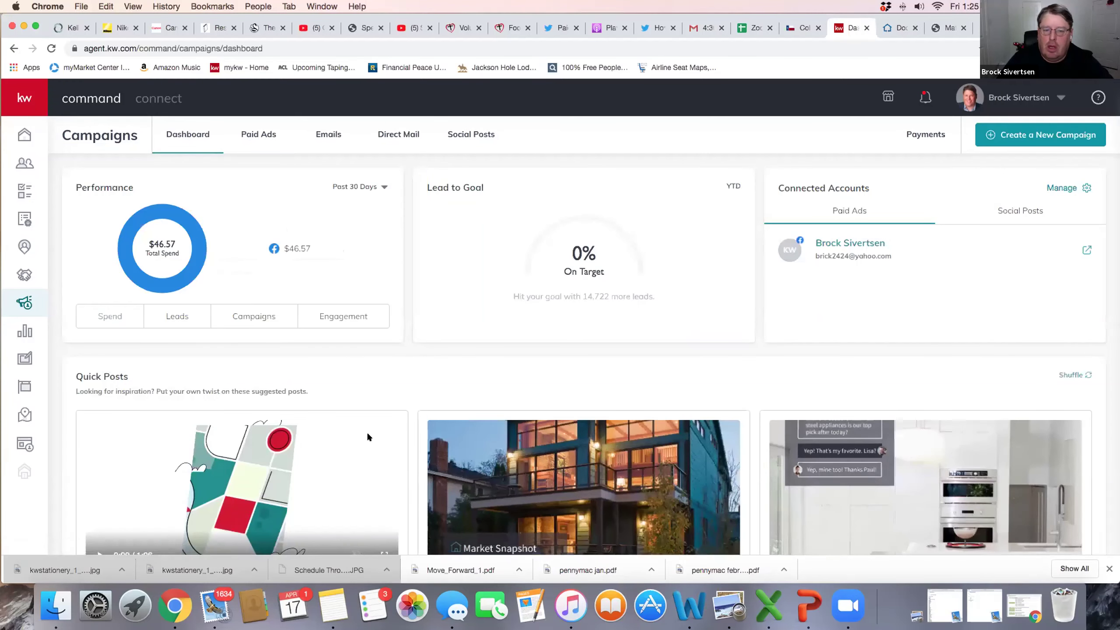
{"action": "scroll", "coordinate": [396, 433], "scroll_direction": "down", "scroll_amount": 3}
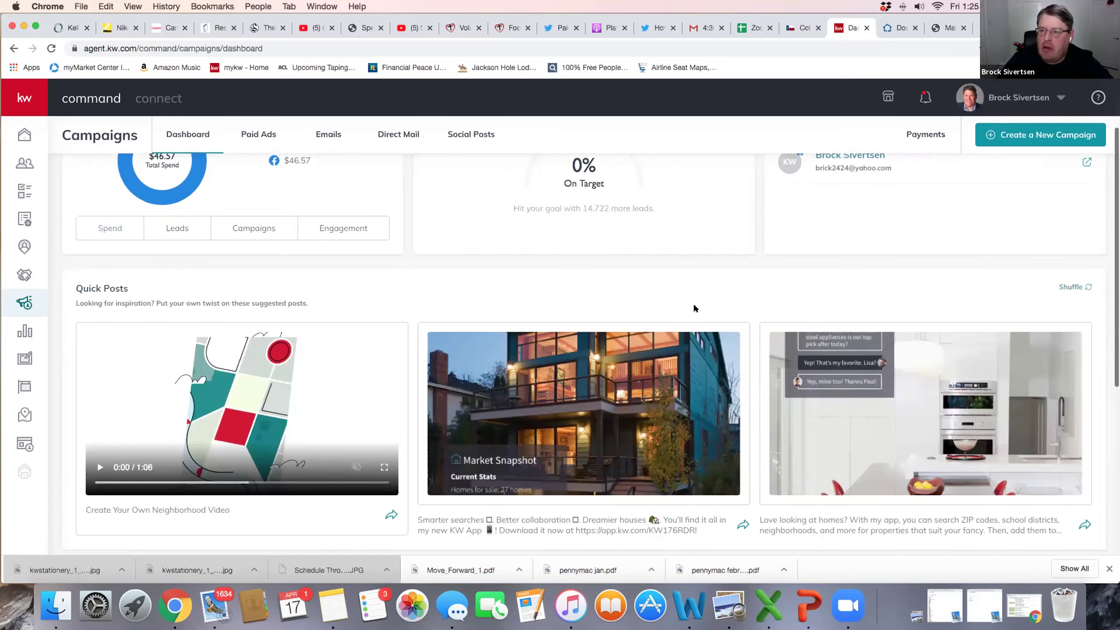
{"action": "left_click", "coordinate": [995, 132]}
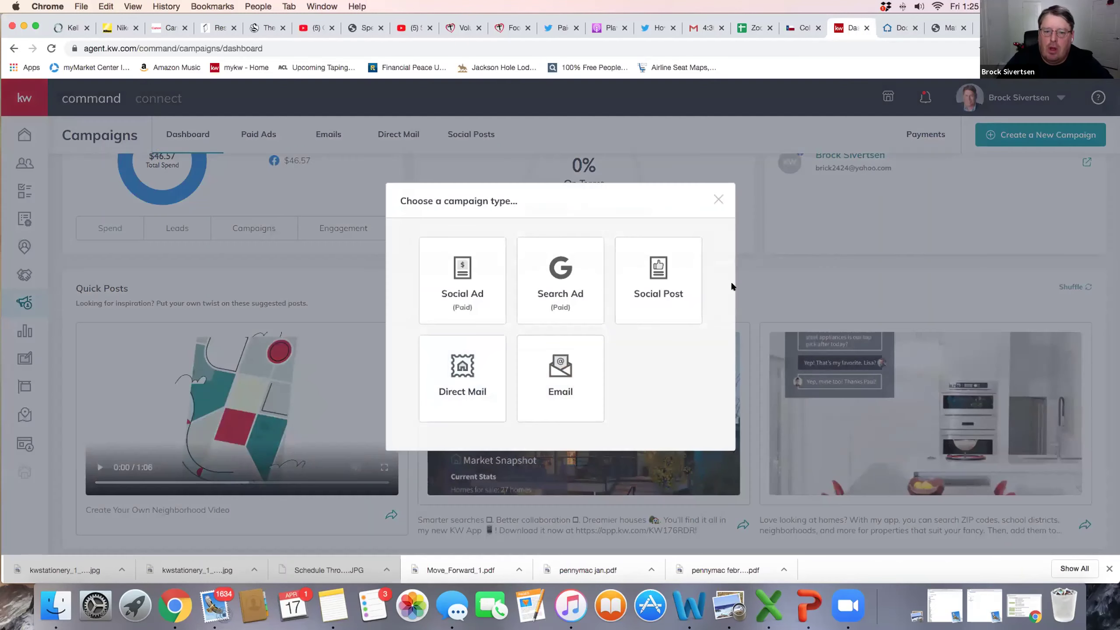
{"action": "left_click", "coordinate": [658, 278]}
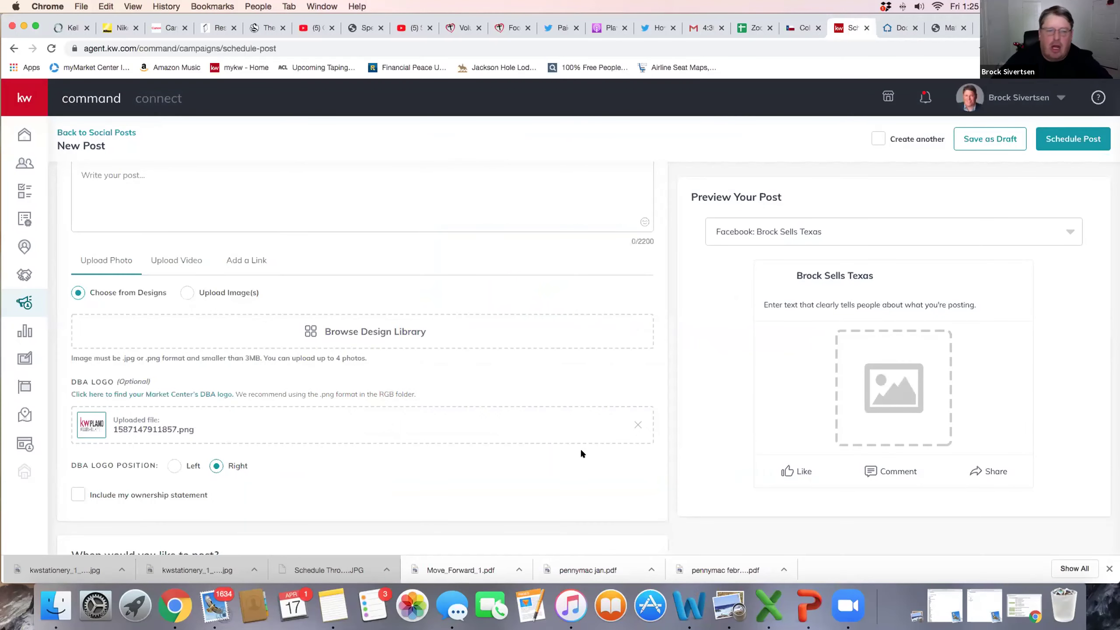
{"action": "scroll", "coordinate": [598, 409], "scroll_direction": "up", "scroll_amount": 3}
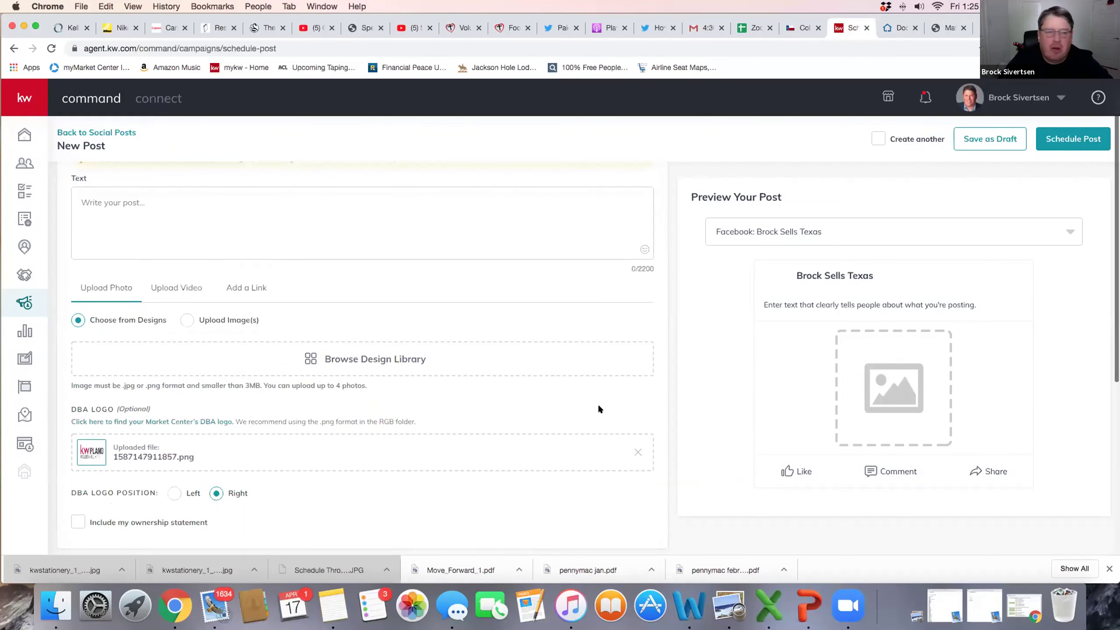
- Add the BL_Grow-Conversation_K design from the design library to the post, cropped to Square (1:1)
{"action": "left_click", "coordinate": [156, 257]}
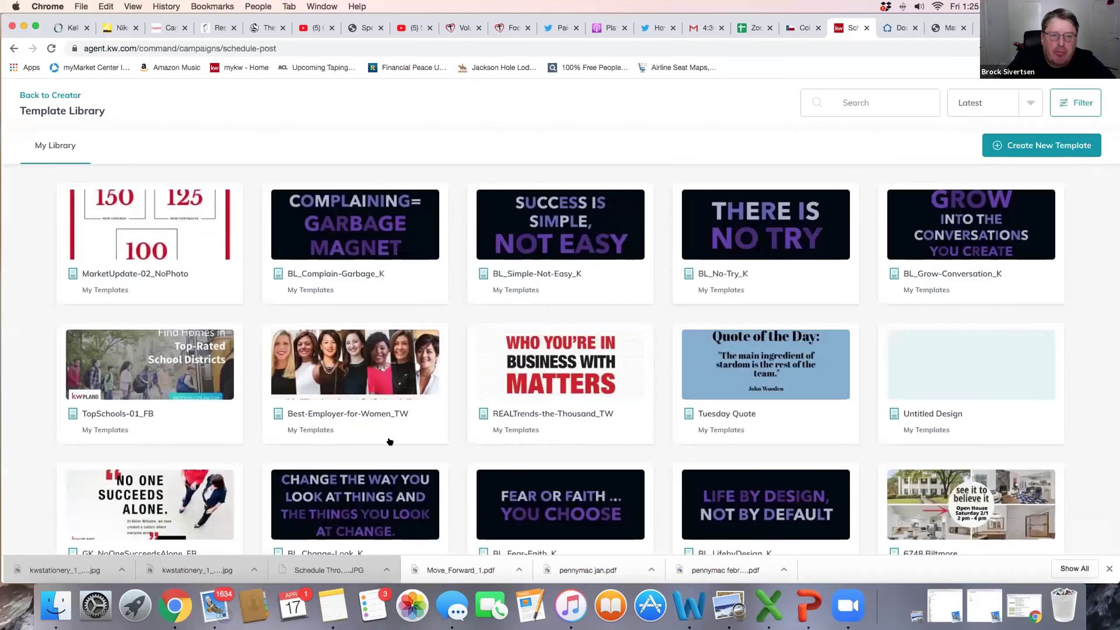
{"action": "scroll", "coordinate": [388, 438], "scroll_direction": "down", "scroll_amount": 3}
{"action": "scroll", "coordinate": [390, 442], "scroll_direction": "up", "scroll_amount": 3}
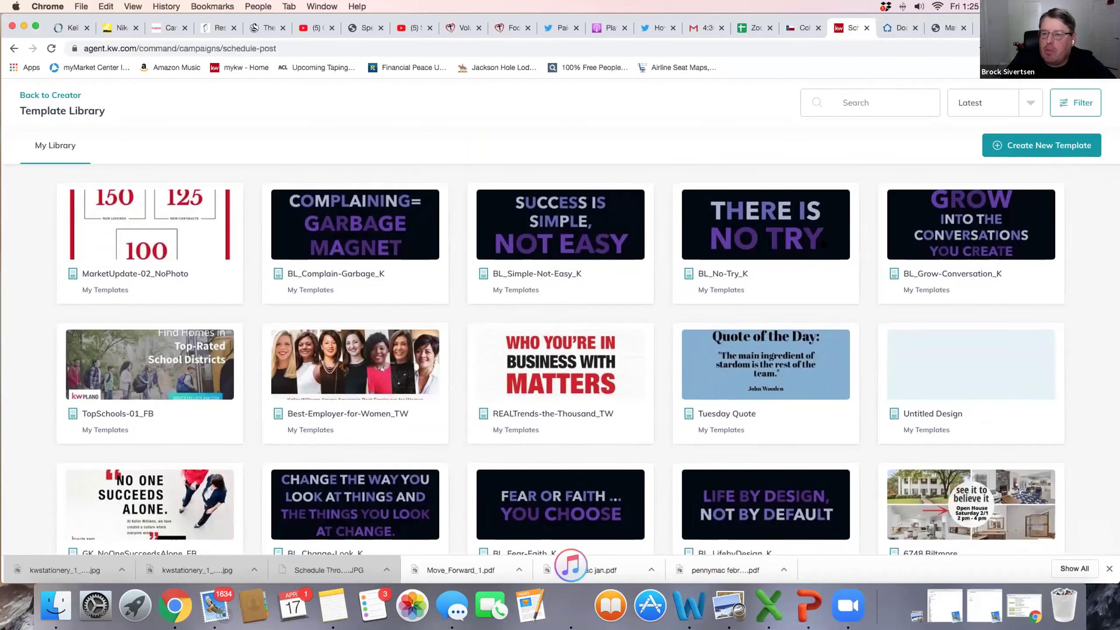
{"action": "left_click", "coordinate": [953, 232]}
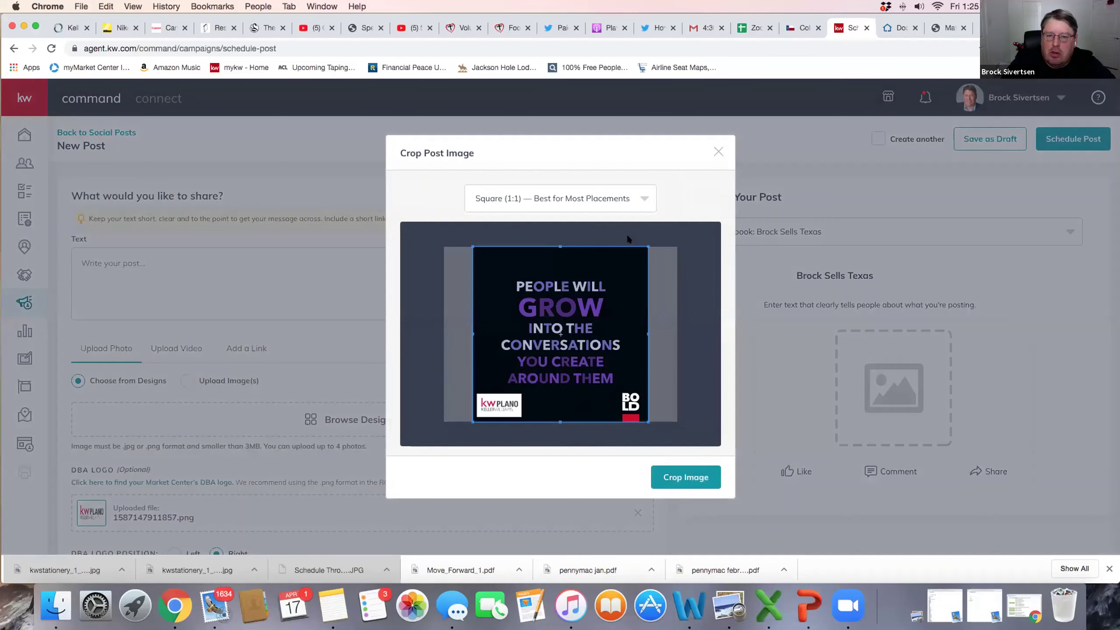
{"action": "left_click", "coordinate": [682, 478]}
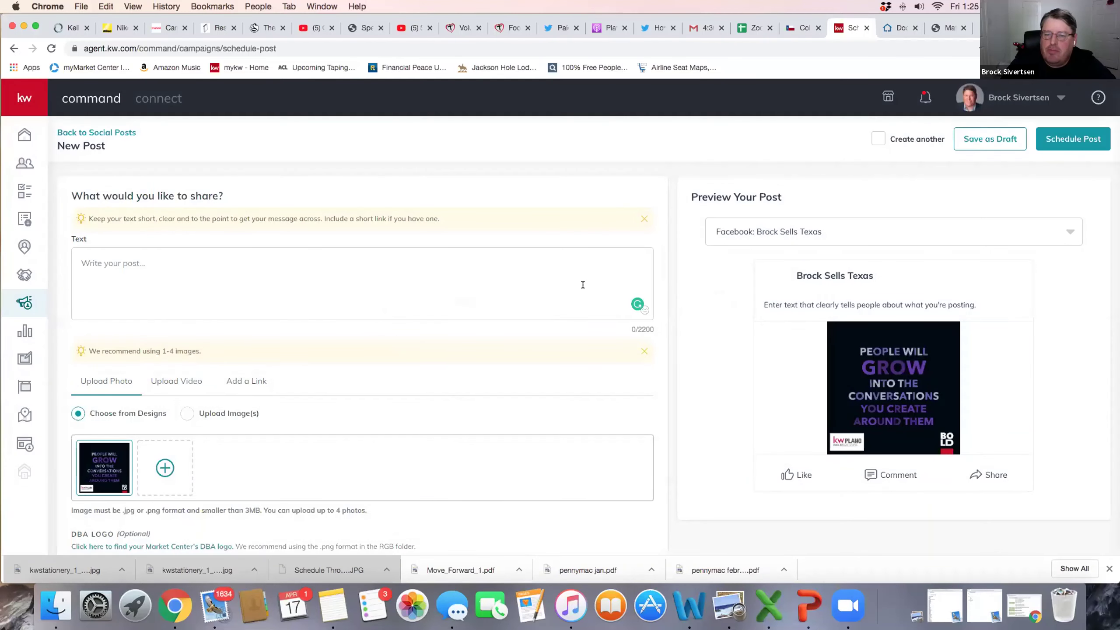
- Write "Looking to grow your business?" as the post text, followed by two line breaks
{"action": "left_click", "coordinate": [138, 257]}
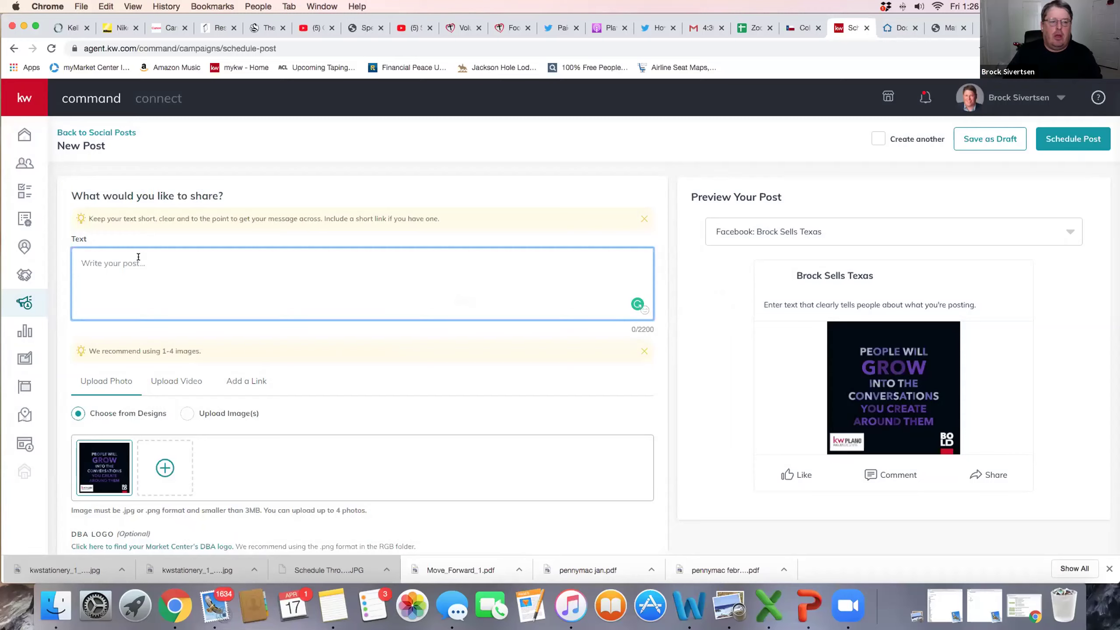
{"action": "type", "text": "Looking to grow your"}
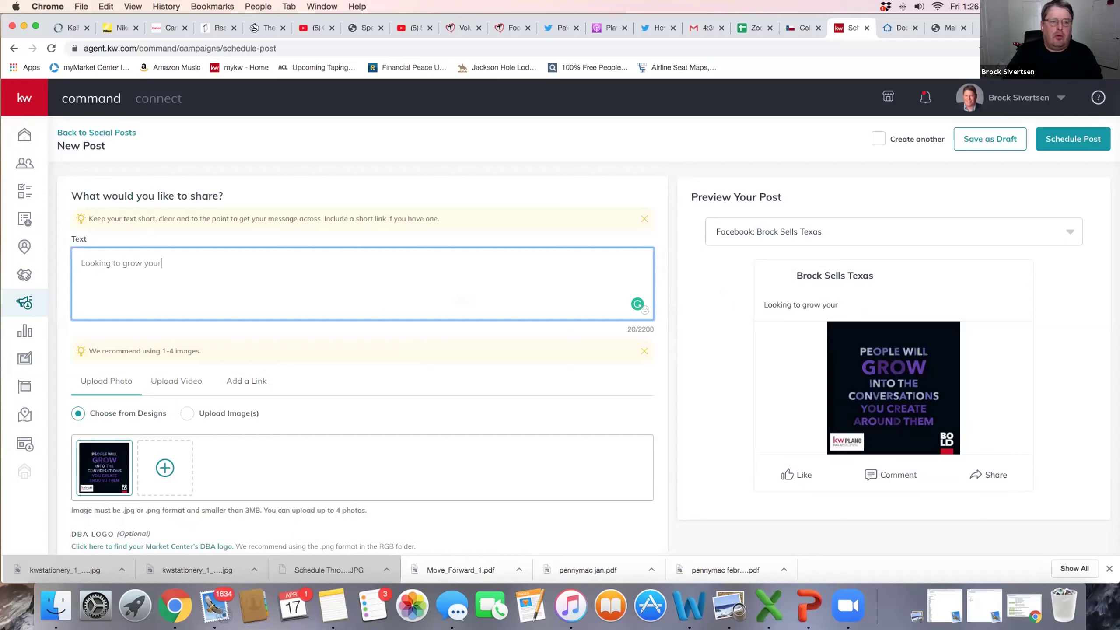
{"action": "type", "text": " business?"}
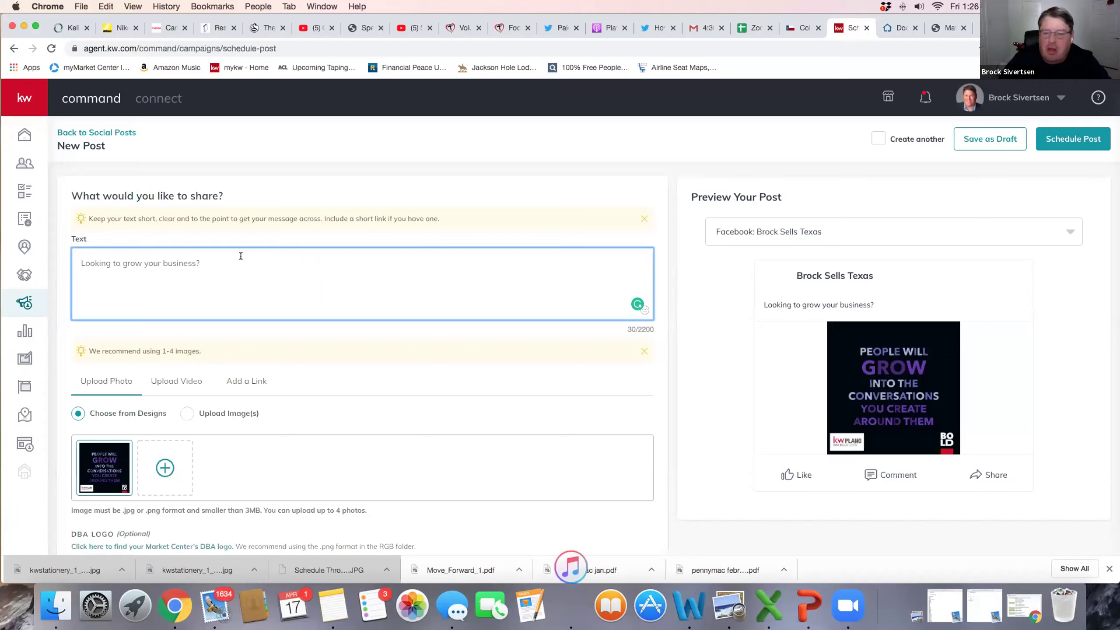
{"action": "key", "text": "Return"}
{"action": "key", "text": "Return"}
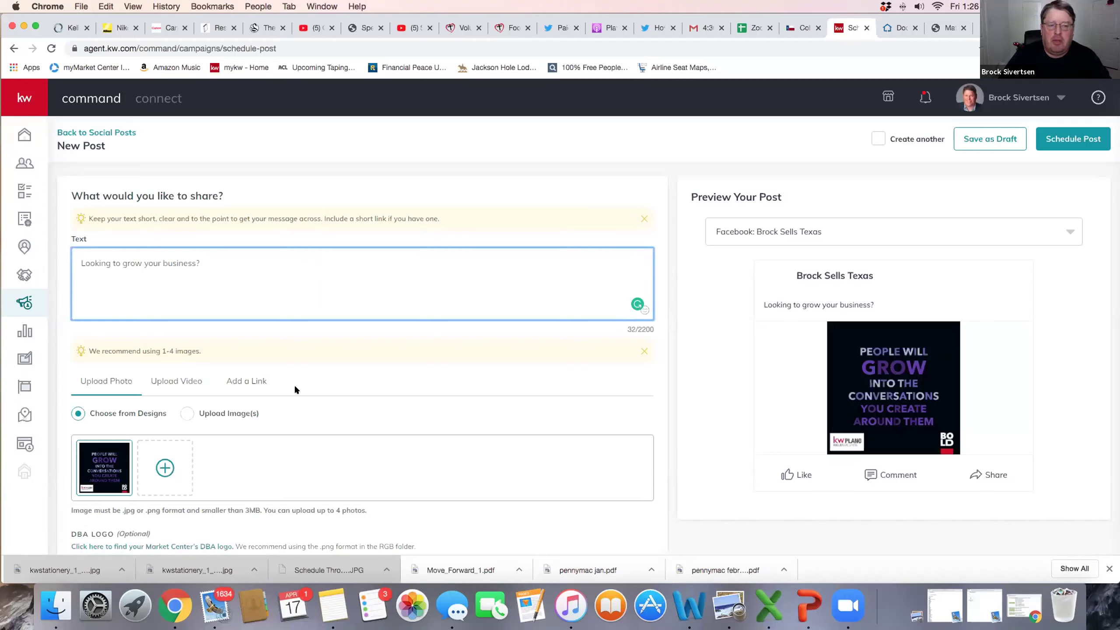
- View the optional DBA logo upload for the post and cancel the file selection
{"action": "scroll", "coordinate": [294, 384], "scroll_direction": "down", "scroll_amount": 3}
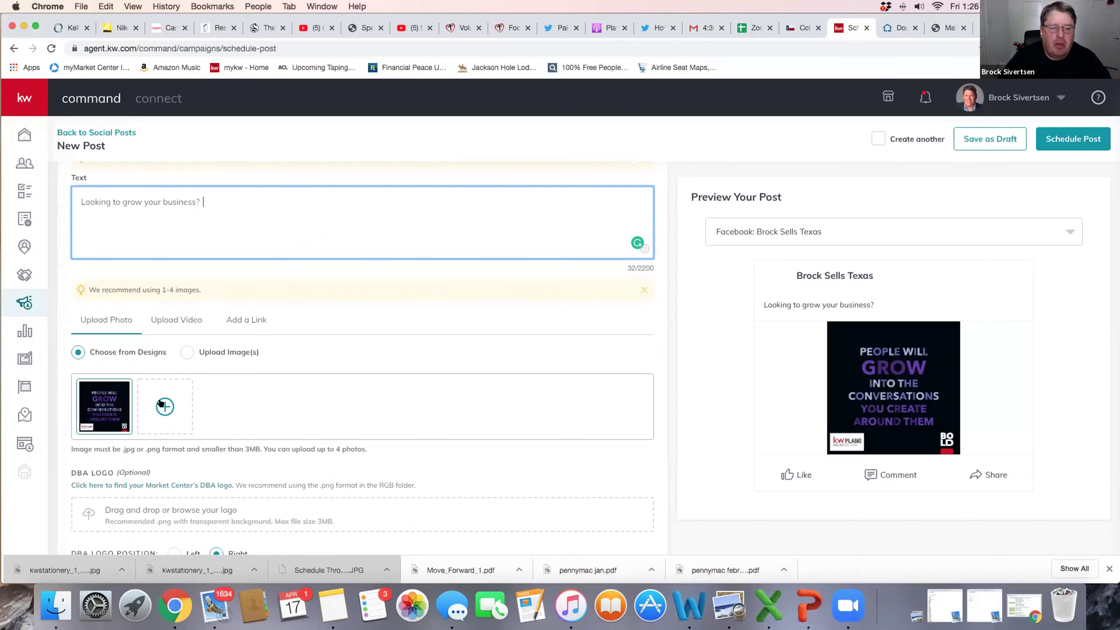
{"action": "scroll", "coordinate": [264, 415], "scroll_direction": "down", "scroll_amount": 5}
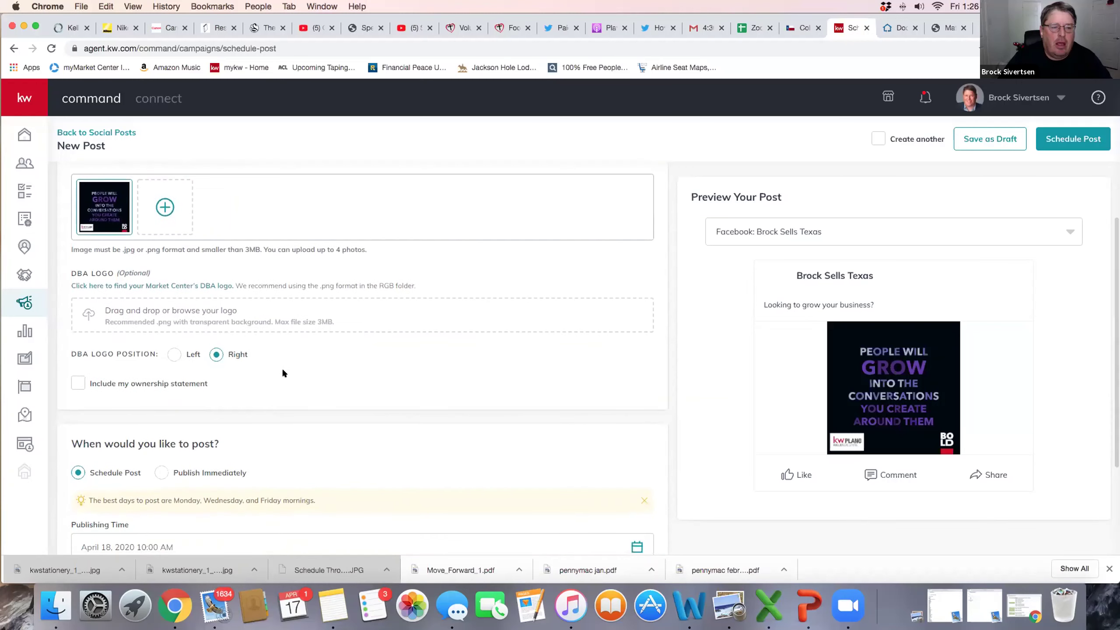
{"action": "left_click", "coordinate": [194, 310]}
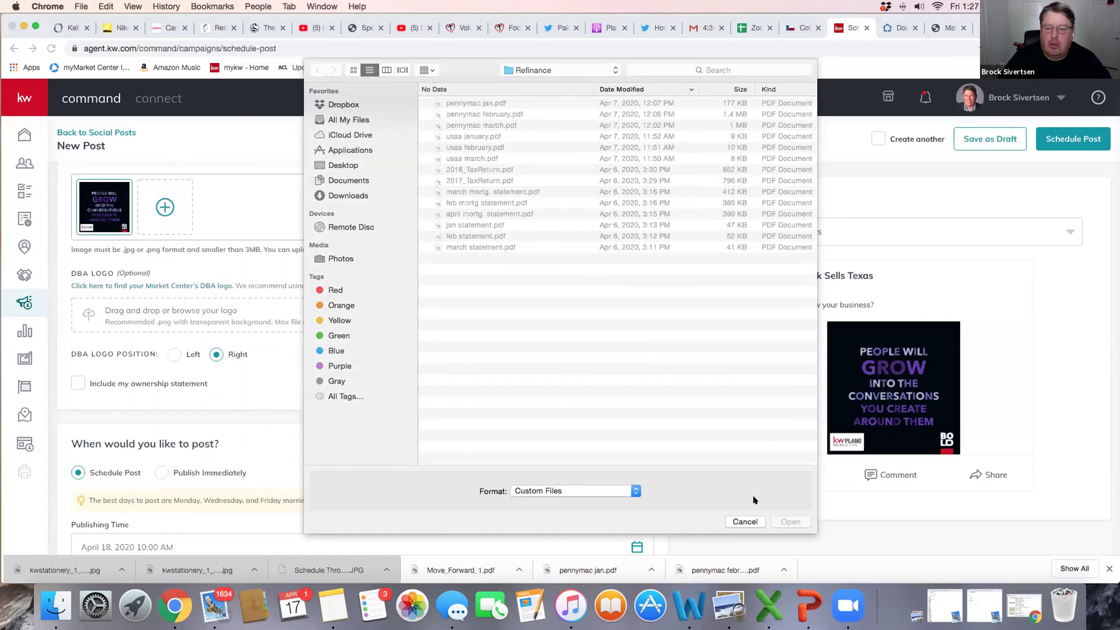
{"action": "left_click", "coordinate": [744, 522]}
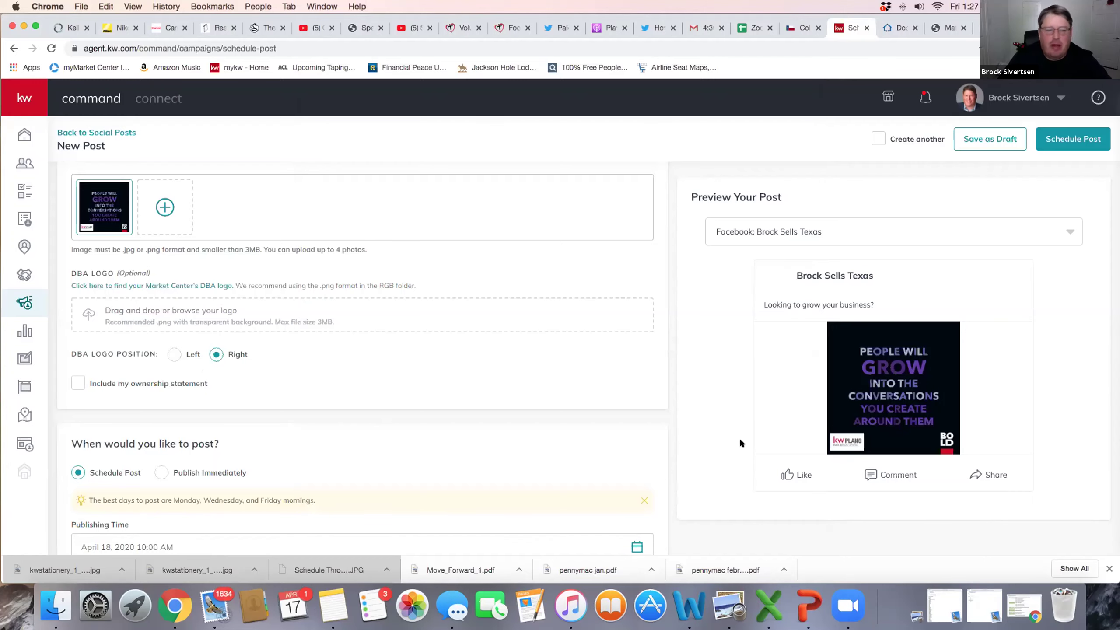
- Review the post's publishing time and page selection, and view the scheduling confirmation without scheduling the post
{"action": "scroll", "coordinate": [245, 383], "scroll_direction": "down", "scroll_amount": 5}
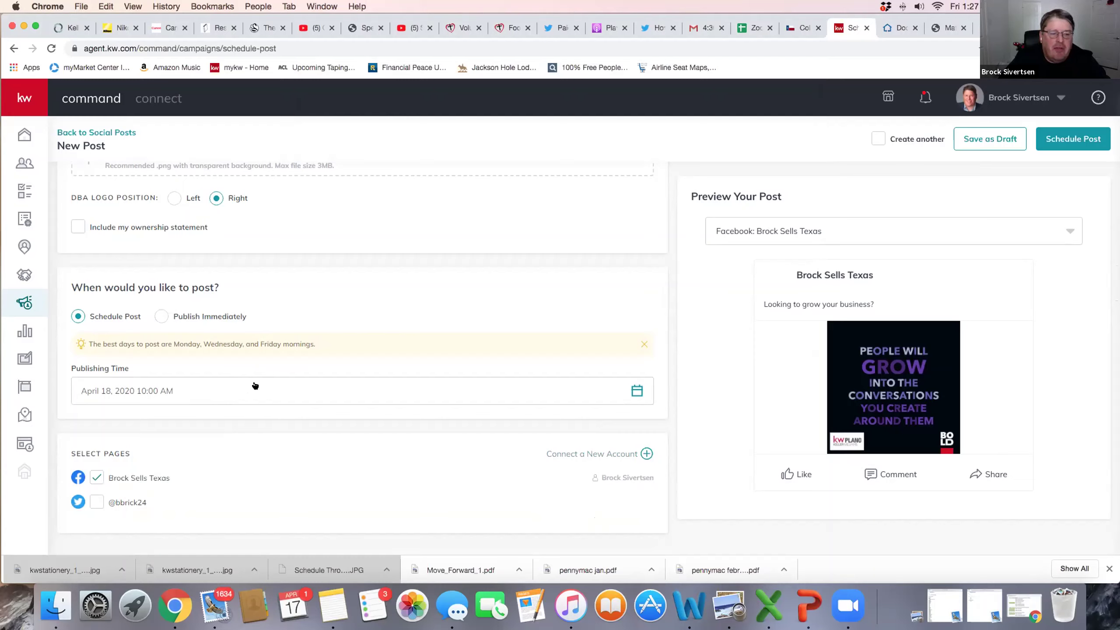
{"action": "scroll", "coordinate": [265, 440], "scroll_direction": "down", "scroll_amount": 1}
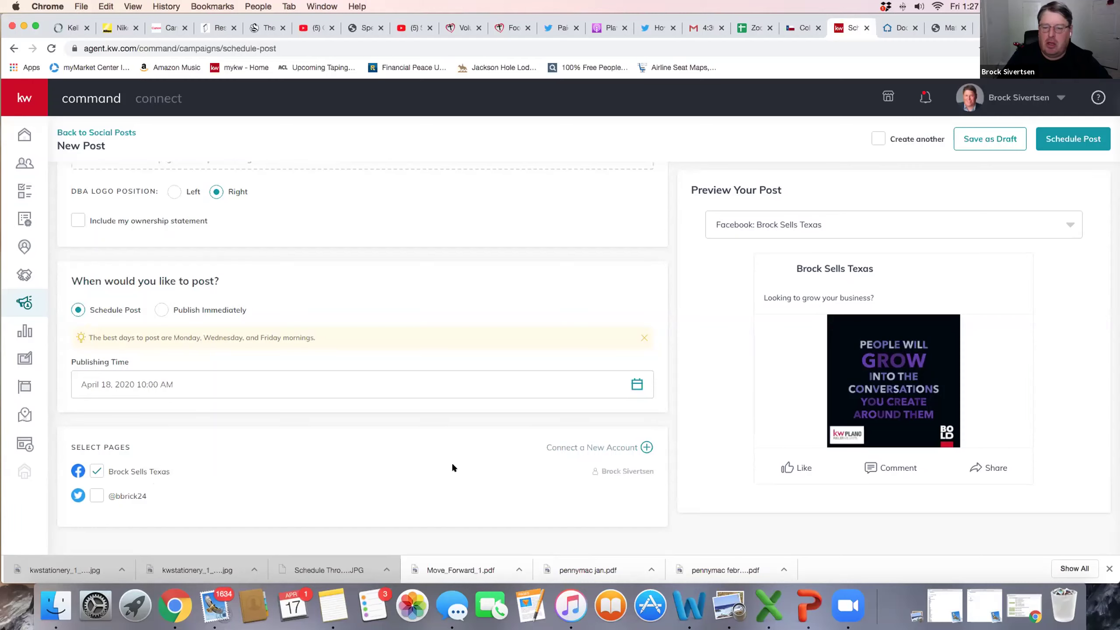
{"action": "left_click", "coordinate": [1072, 139]}
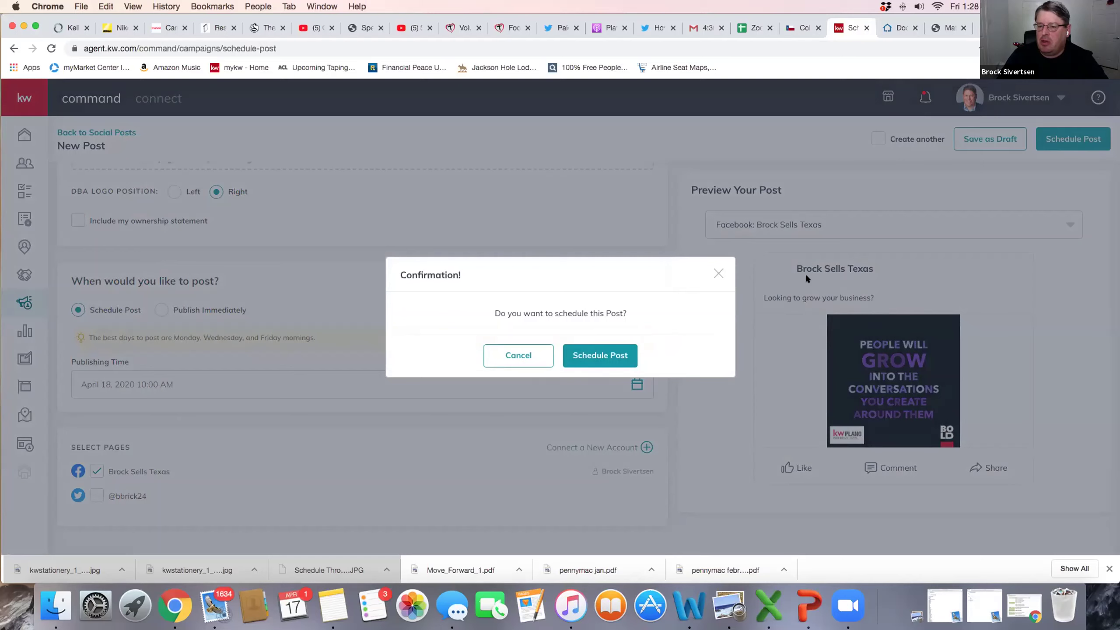
{"action": "left_click", "coordinate": [518, 355]}
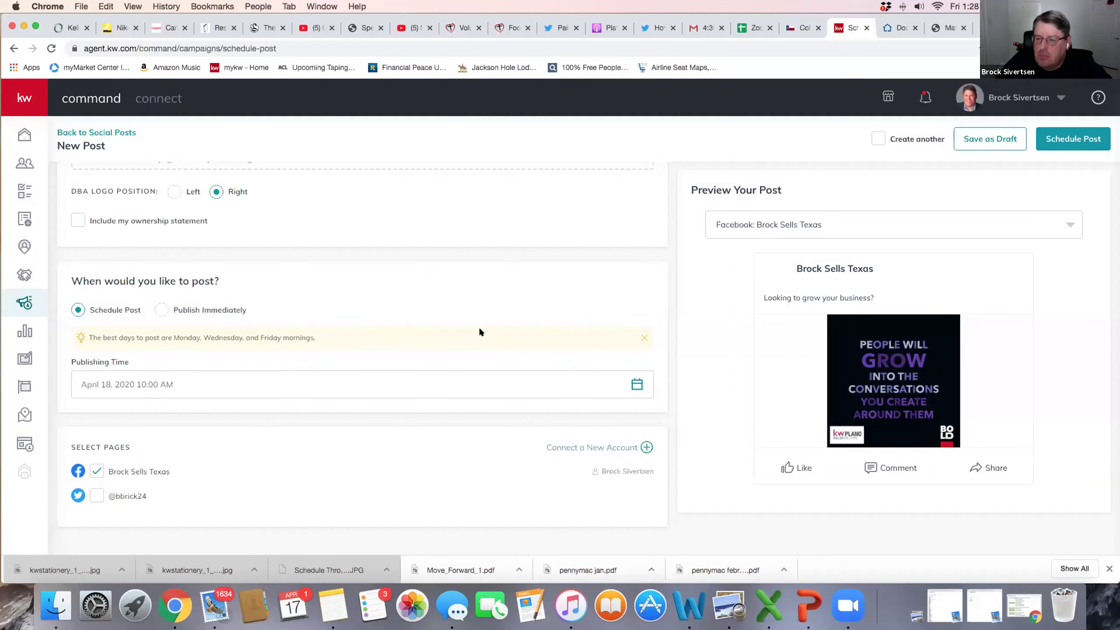
- Look over the post's content once more and leave it to return to the Social Posts overview
{"action": "scroll", "coordinate": [475, 332], "scroll_direction": "up", "scroll_amount": 3}
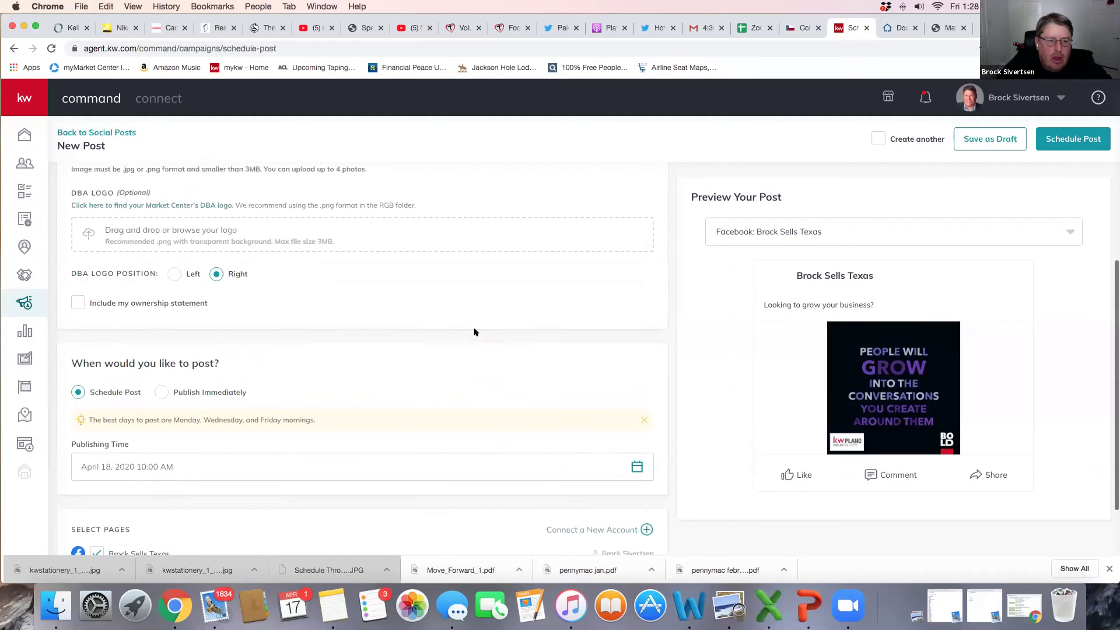
{"action": "scroll", "coordinate": [475, 331], "scroll_direction": "up", "scroll_amount": 8}
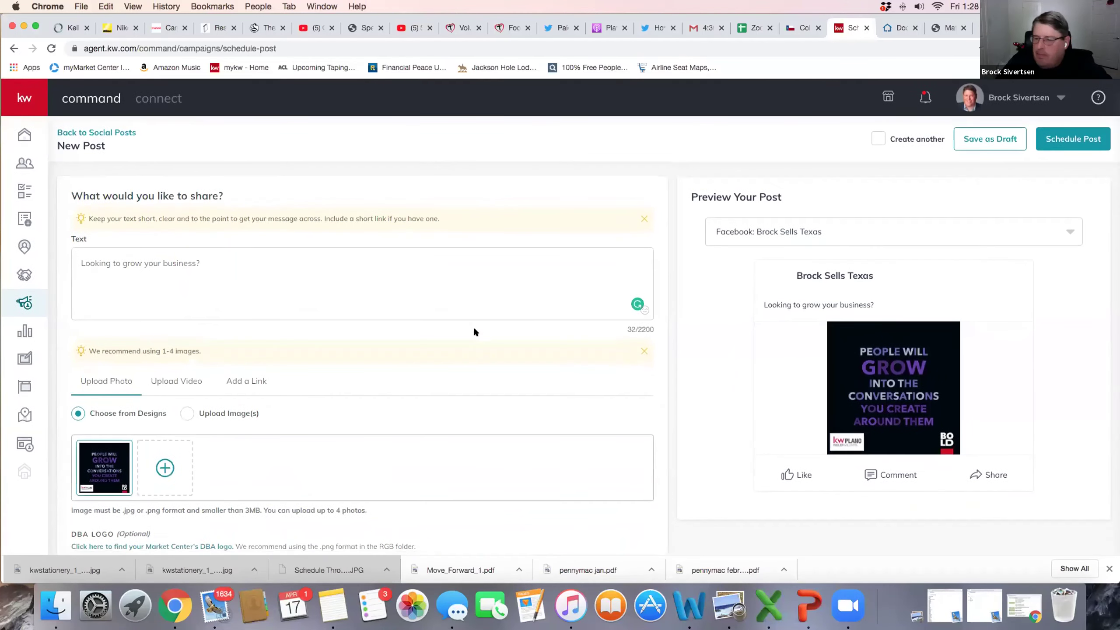
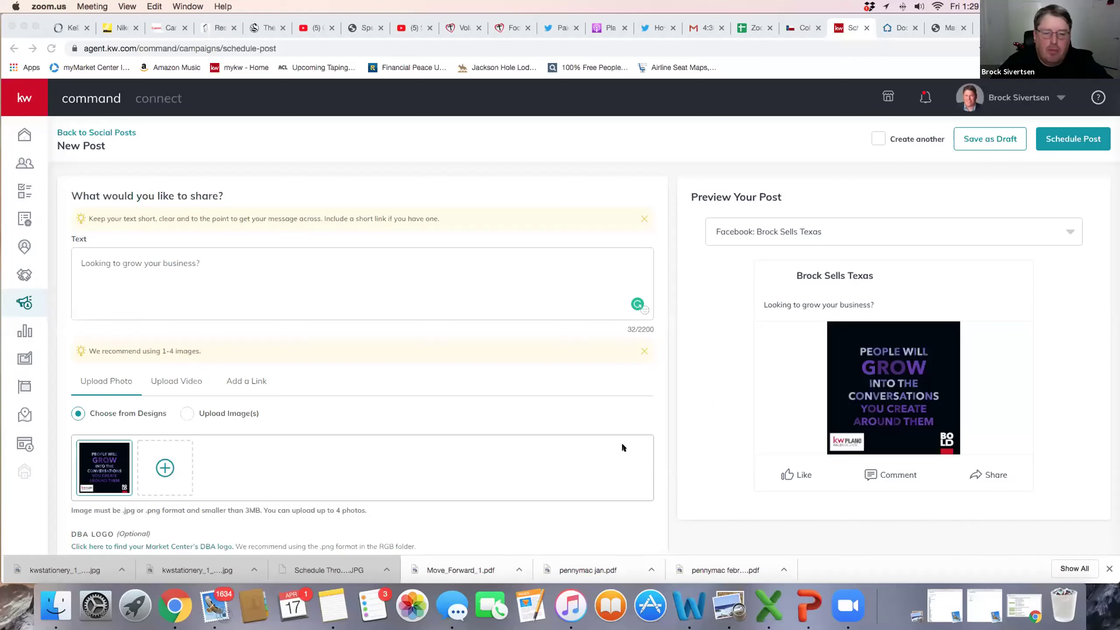
{"action": "scroll", "coordinate": [623, 445], "scroll_direction": "down", "scroll_amount": 3}
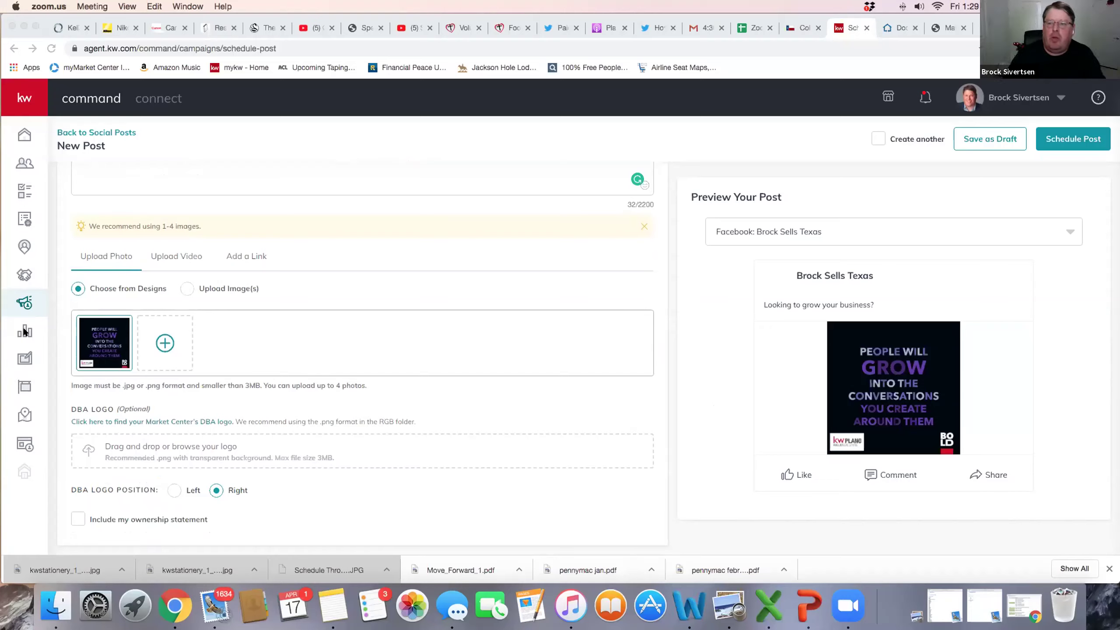
{"action": "left_click", "coordinate": [117, 130]}
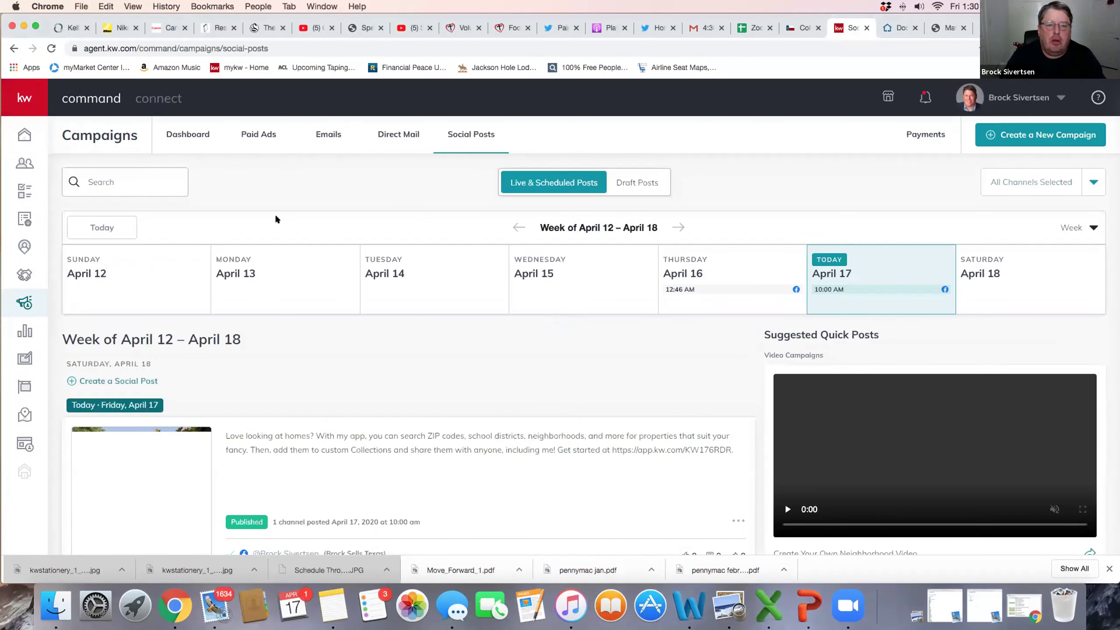
- Look over the published posts for the week of April 12 – April 18 in the Social Posts overview
{"action": "scroll", "coordinate": [247, 396], "scroll_direction": "down", "scroll_amount": 3}
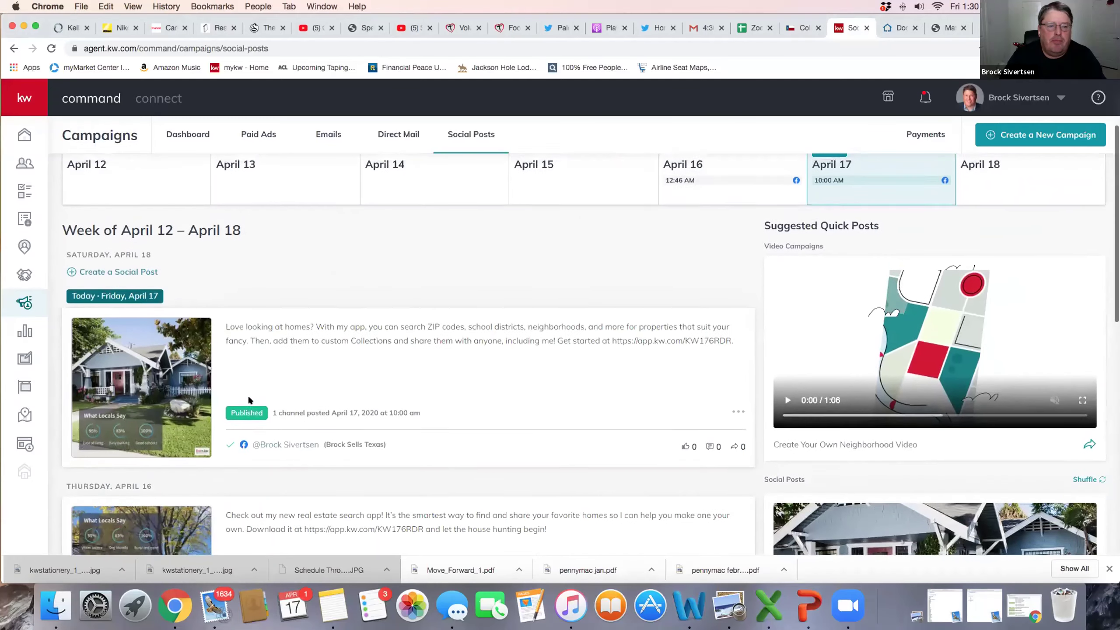
{"action": "scroll", "coordinate": [248, 400], "scroll_direction": "down", "scroll_amount": 4}
{"action": "scroll", "coordinate": [249, 400], "scroll_direction": "up", "scroll_amount": 2}
{"action": "scroll", "coordinate": [248, 401], "scroll_direction": "up", "scroll_amount": 4}
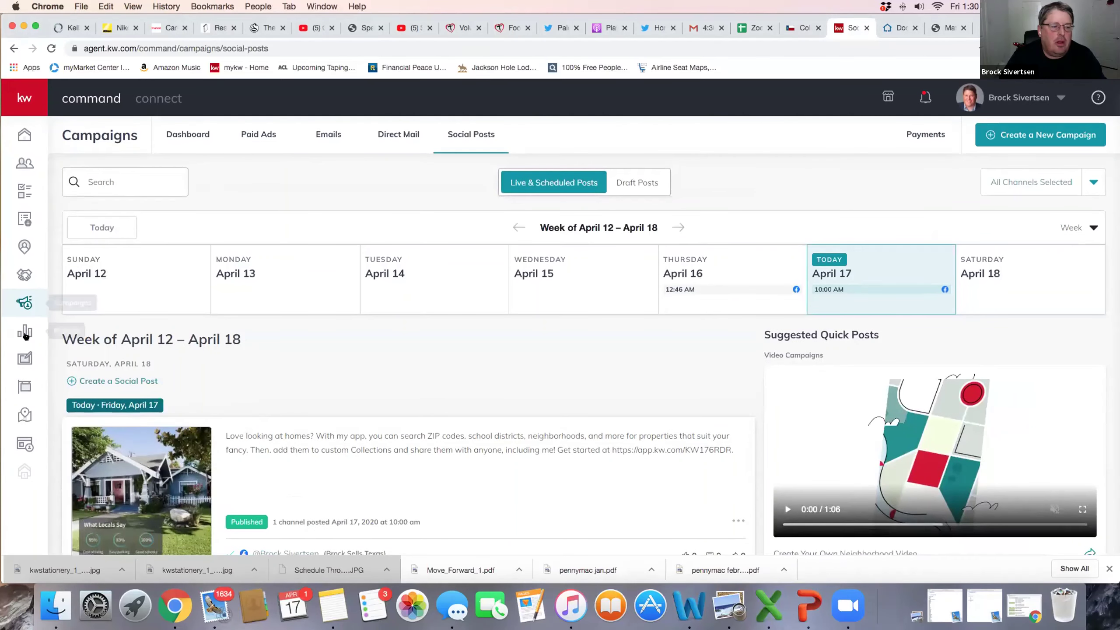
- Go to the Designs area and start a new design of the Video type
{"action": "left_click", "coordinate": [24, 358]}
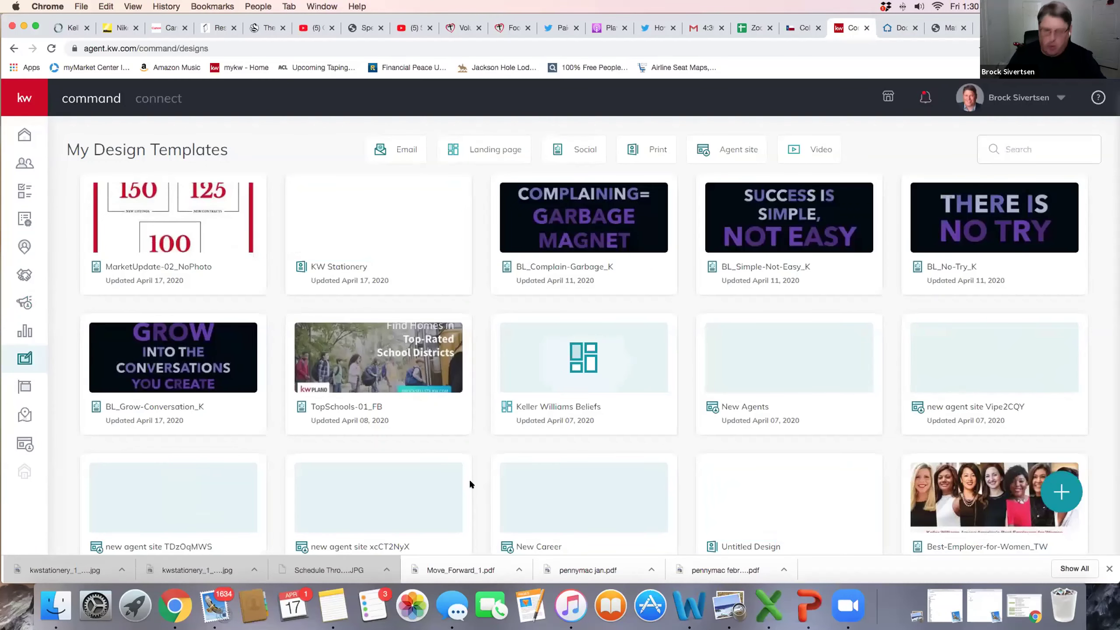
{"action": "scroll", "coordinate": [532, 492], "scroll_direction": "down", "scroll_amount": 1}
{"action": "scroll", "coordinate": [531, 491], "scroll_direction": "down", "scroll_amount": 3}
{"action": "scroll", "coordinate": [531, 492], "scroll_direction": "up", "scroll_amount": 3}
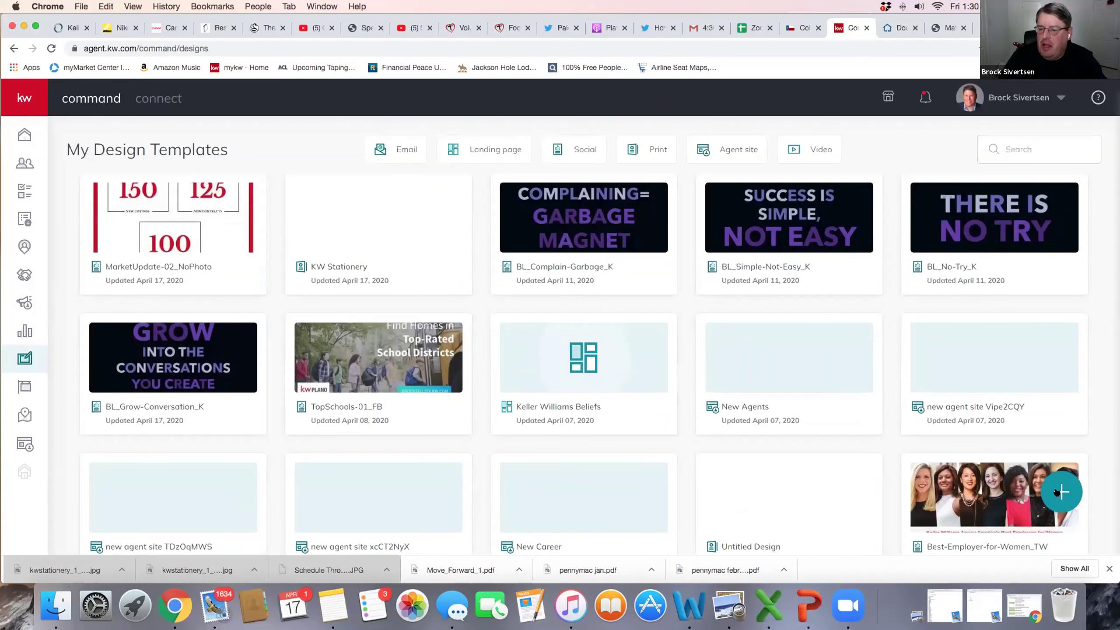
{"action": "left_click", "coordinate": [1060, 492]}
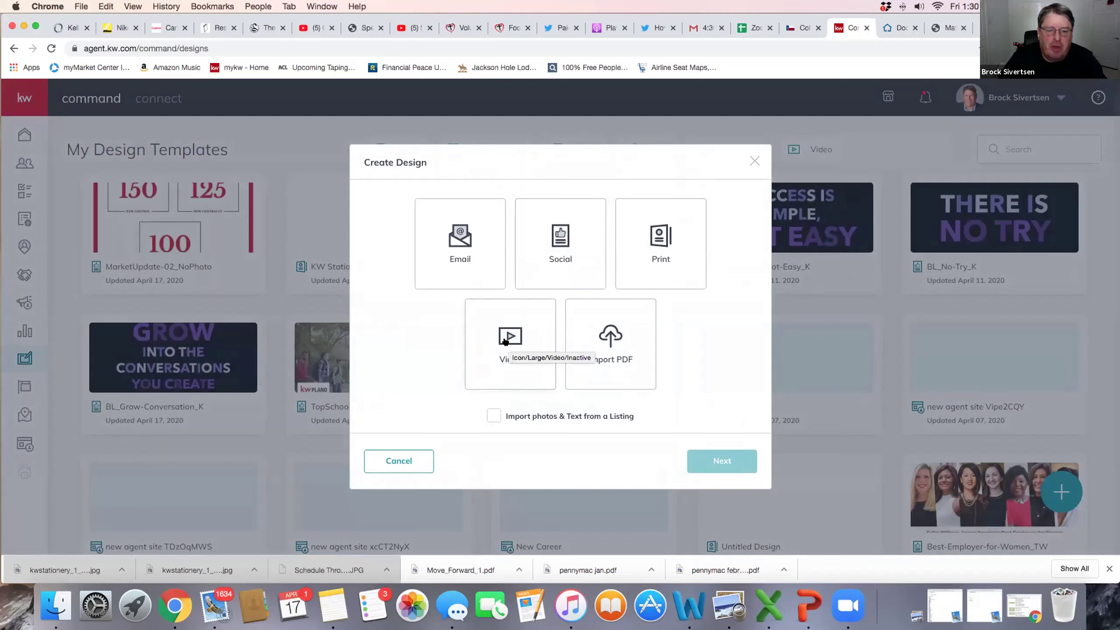
{"action": "left_click", "coordinate": [506, 342]}
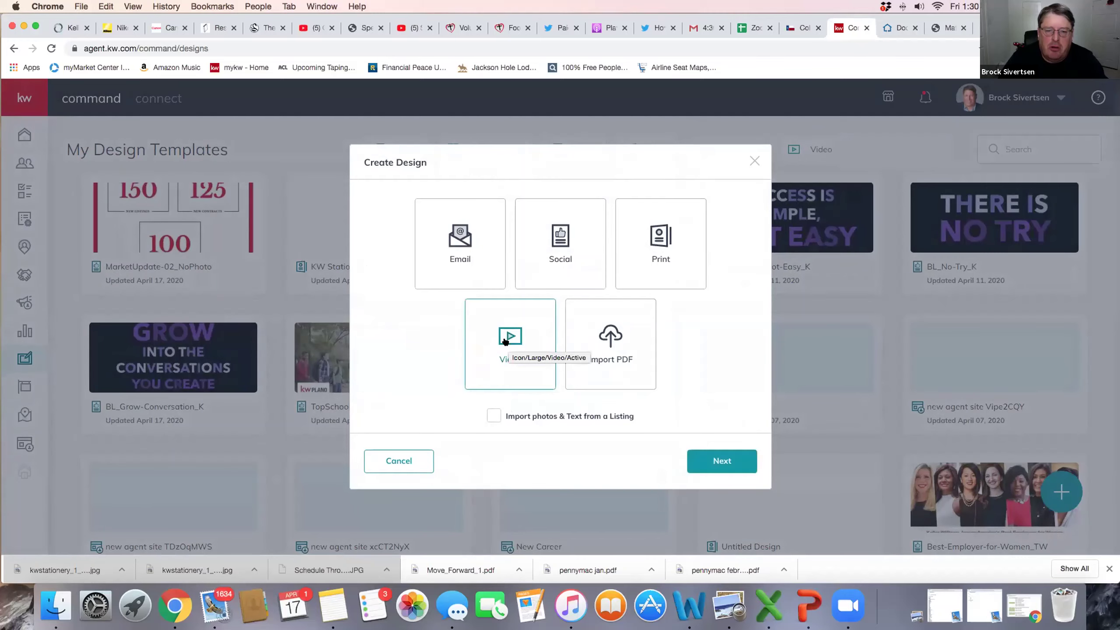
{"action": "left_click", "coordinate": [703, 460]}
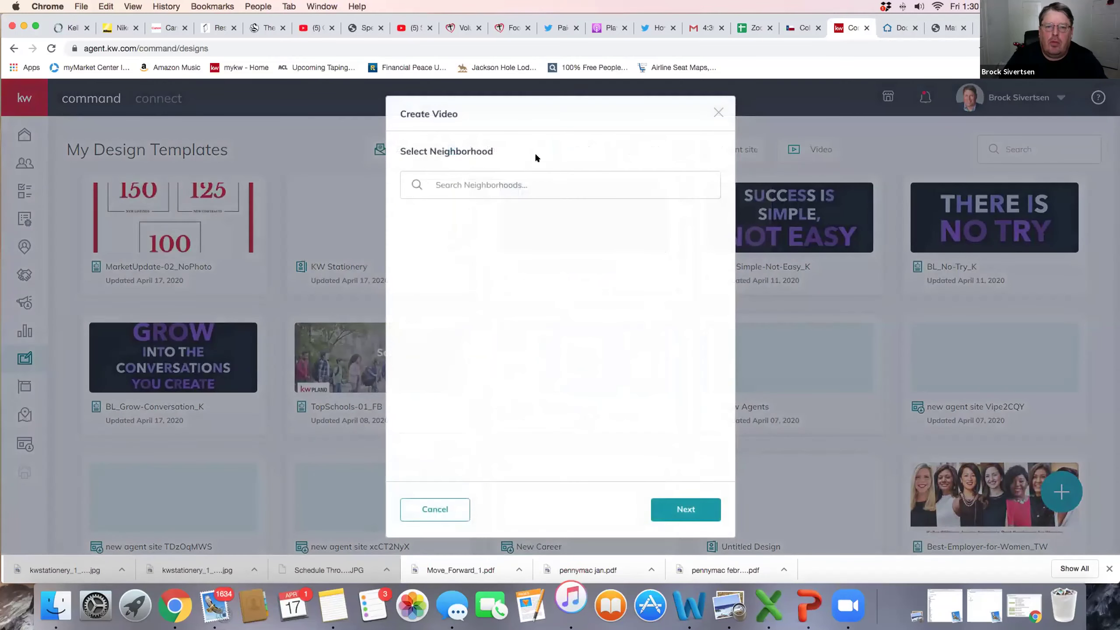
- Search the video's neighborhoods for "Quail Creek Plano,Tx"
{"action": "left_click", "coordinate": [536, 182]}
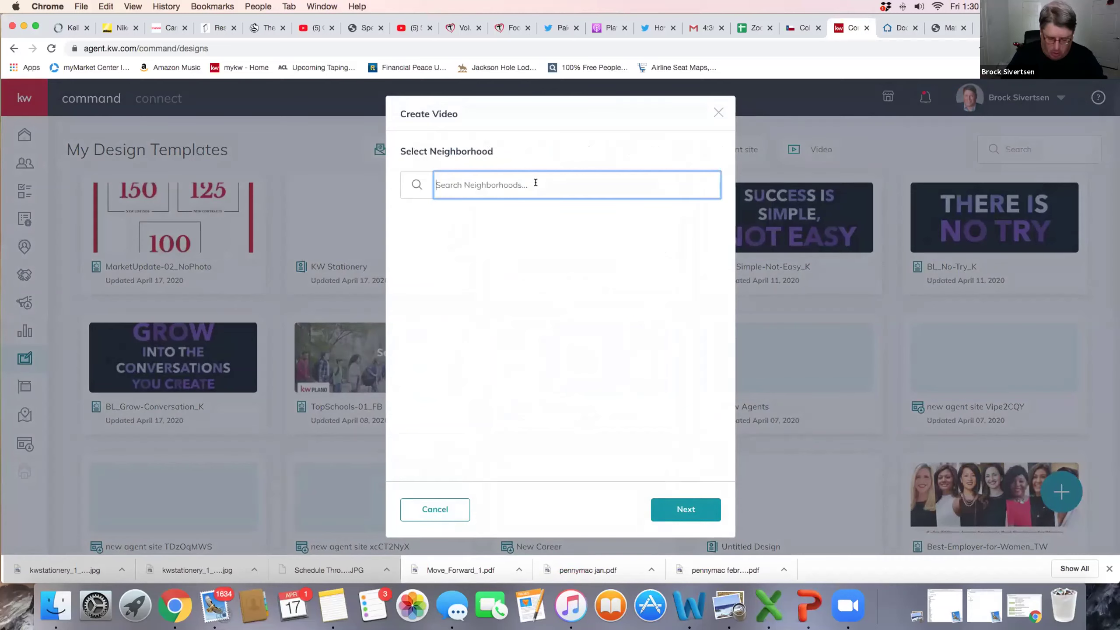
{"action": "type", "text": "Q"}
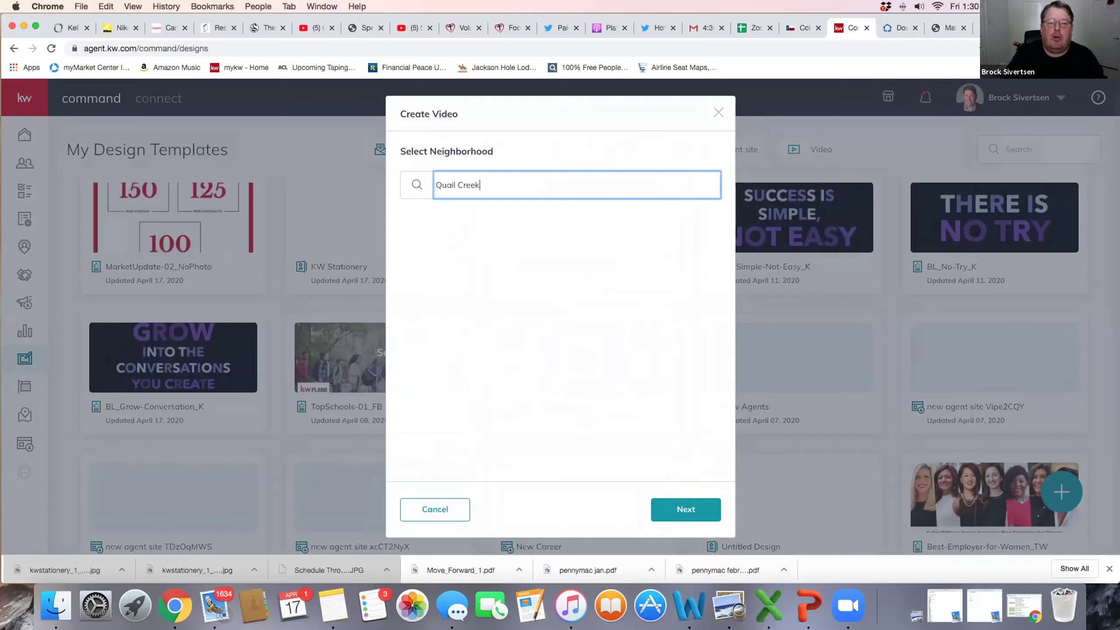
{"action": "type", "text": "uail Creek"}
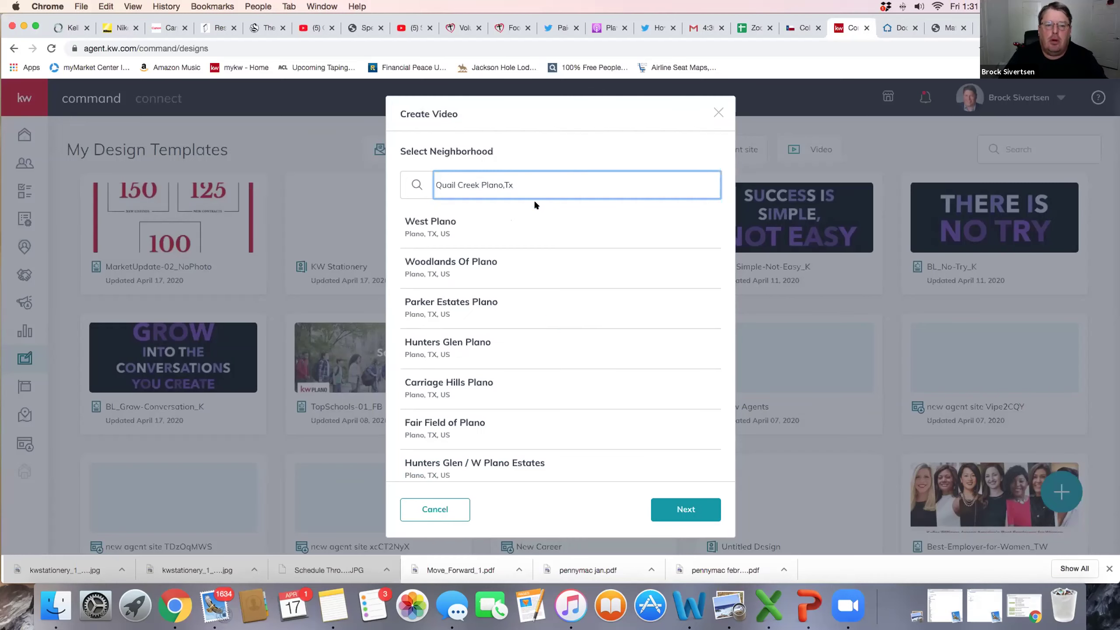
- Choose Hunters Glen / W Plano Estates as the video's neighborhood and continue to its neighborhood information
{"action": "scroll", "coordinate": [520, 294], "scroll_direction": "down", "scroll_amount": 5}
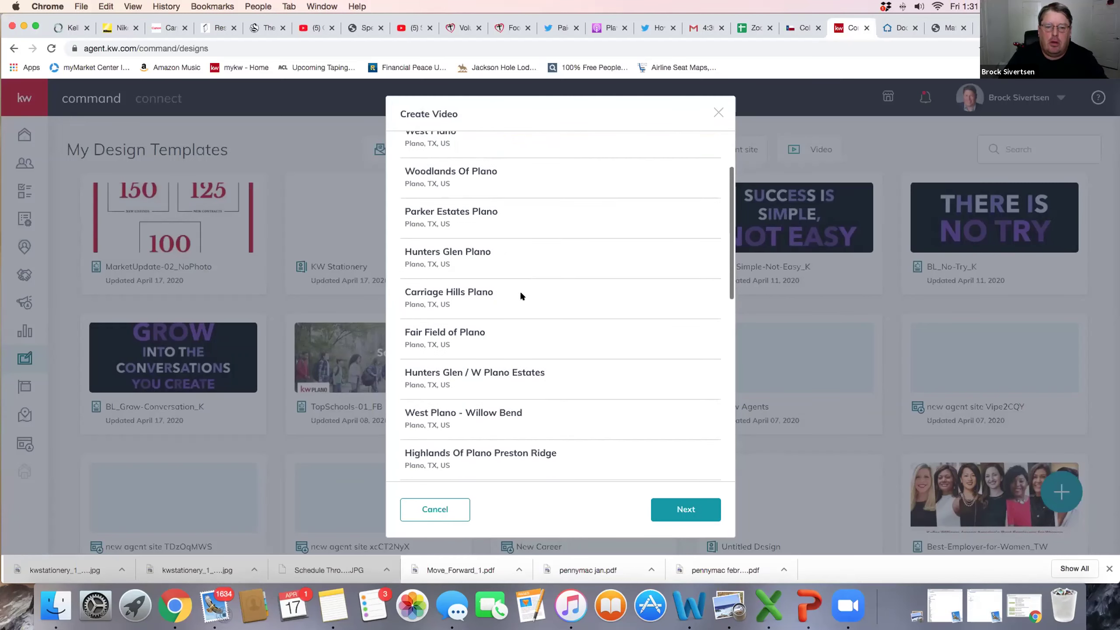
{"action": "scroll", "coordinate": [521, 297], "scroll_direction": "down", "scroll_amount": 1}
{"action": "scroll", "coordinate": [519, 359], "scroll_direction": "down", "scroll_amount": 8}
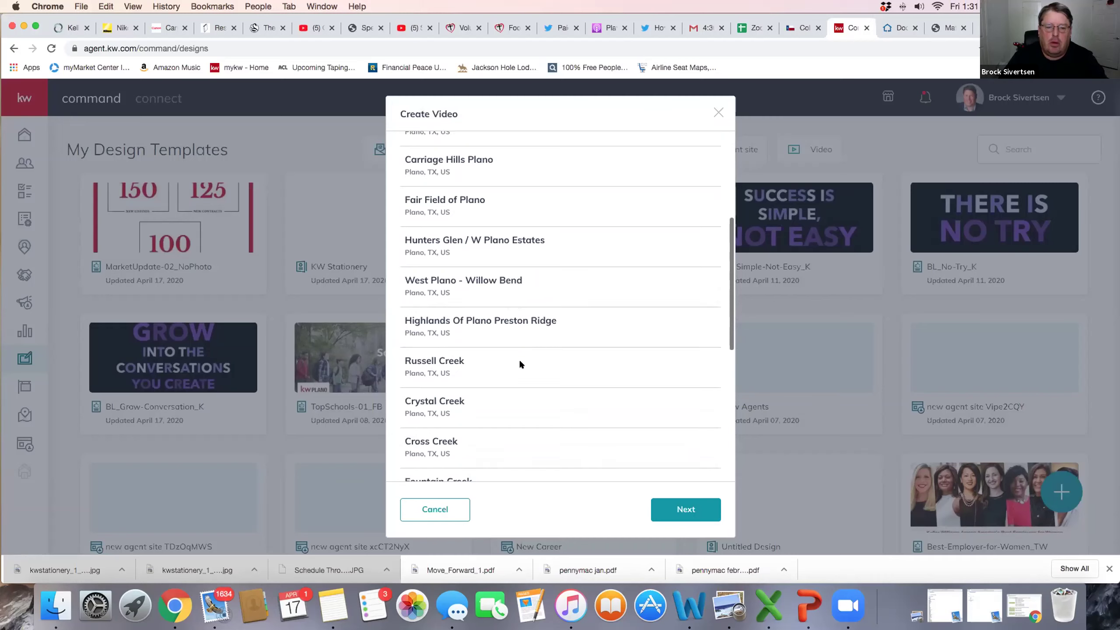
{"action": "scroll", "coordinate": [519, 372], "scroll_direction": "down", "scroll_amount": 3}
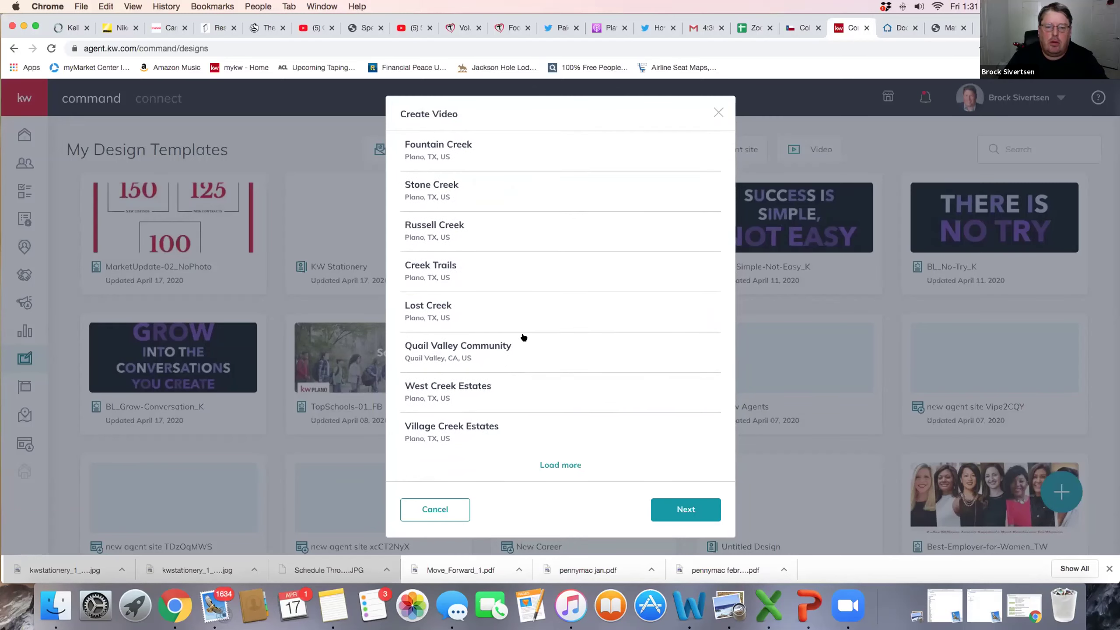
{"action": "scroll", "coordinate": [521, 343], "scroll_direction": "up", "scroll_amount": 14}
{"action": "scroll", "coordinate": [523, 337], "scroll_direction": "up", "scroll_amount": 2}
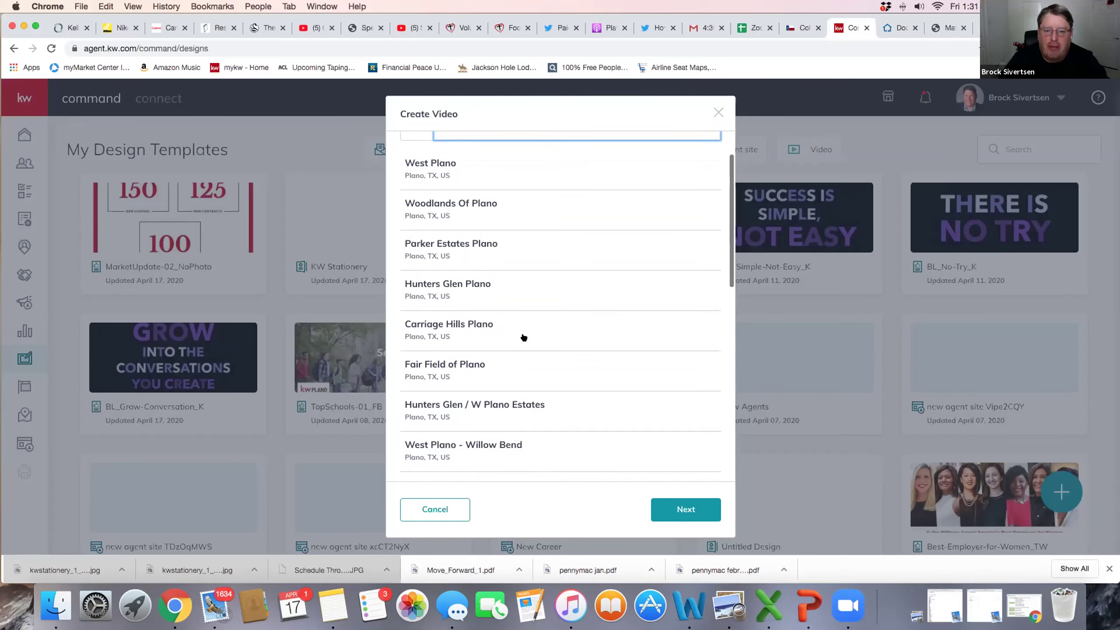
{"action": "scroll", "coordinate": [524, 337], "scroll_direction": "down", "scroll_amount": 1}
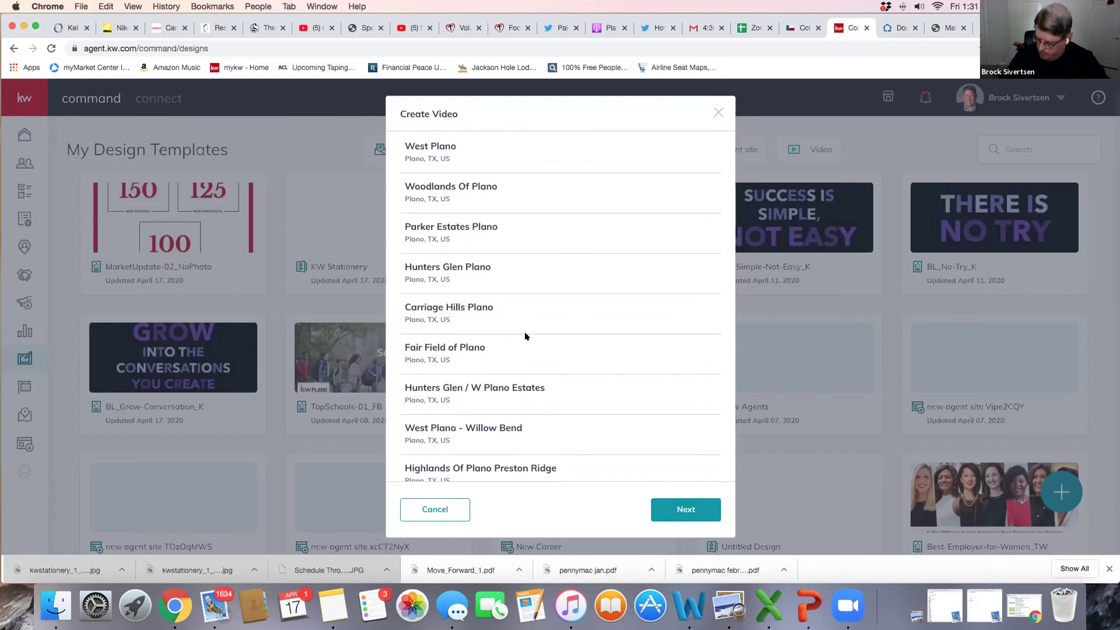
{"action": "scroll", "coordinate": [524, 309], "scroll_direction": "up", "scroll_amount": 2}
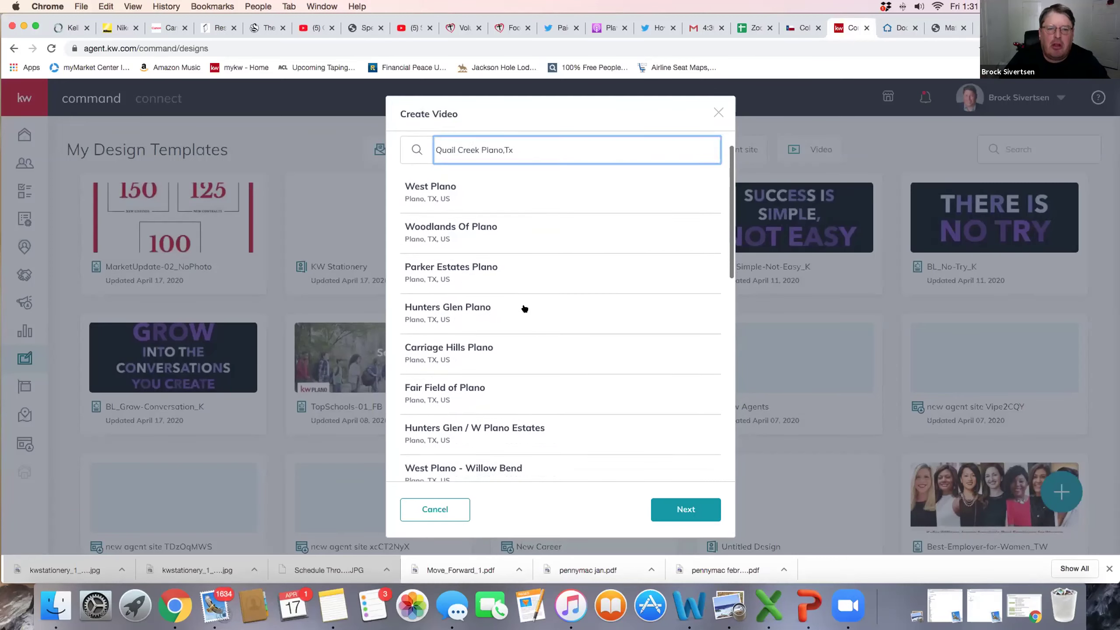
{"action": "scroll", "coordinate": [524, 308], "scroll_direction": "down", "scroll_amount": 1}
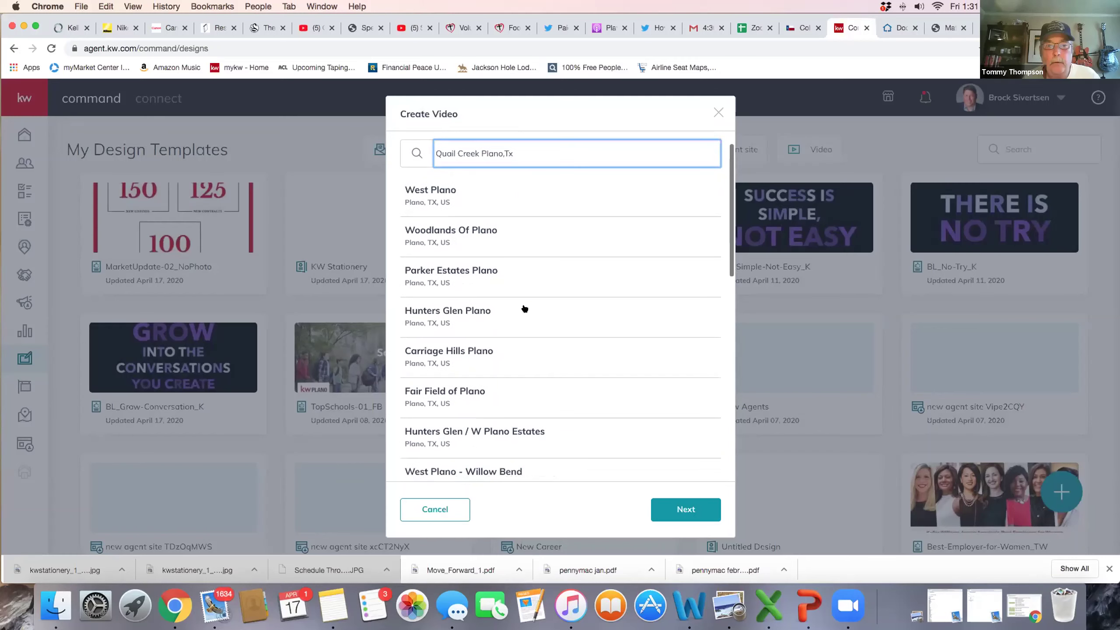
{"action": "left_click", "coordinate": [472, 419]}
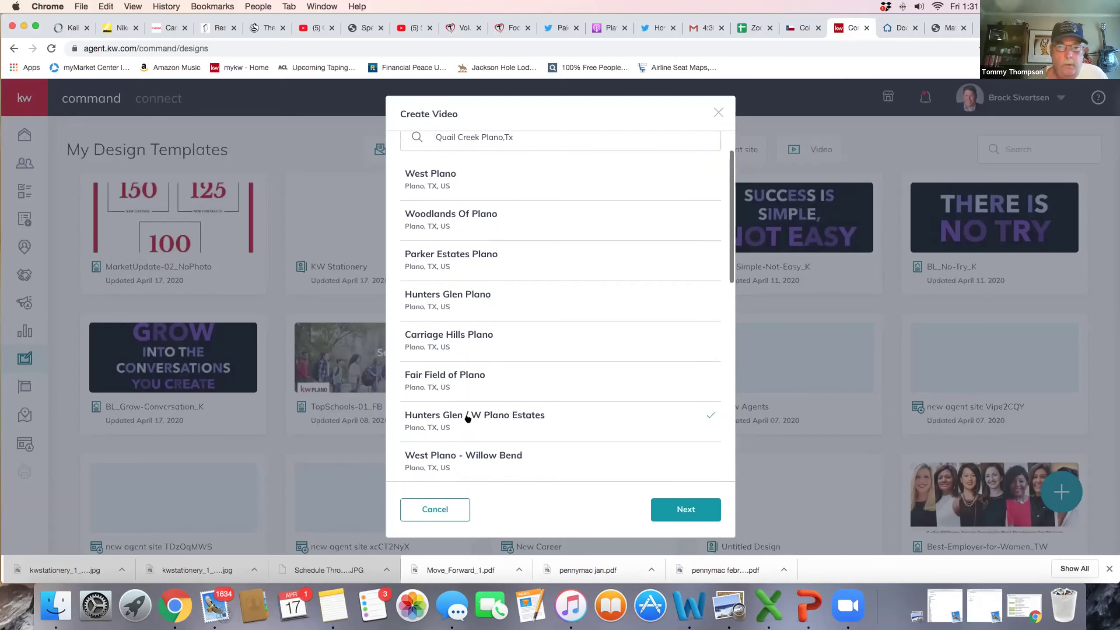
{"action": "left_click", "coordinate": [685, 508]}
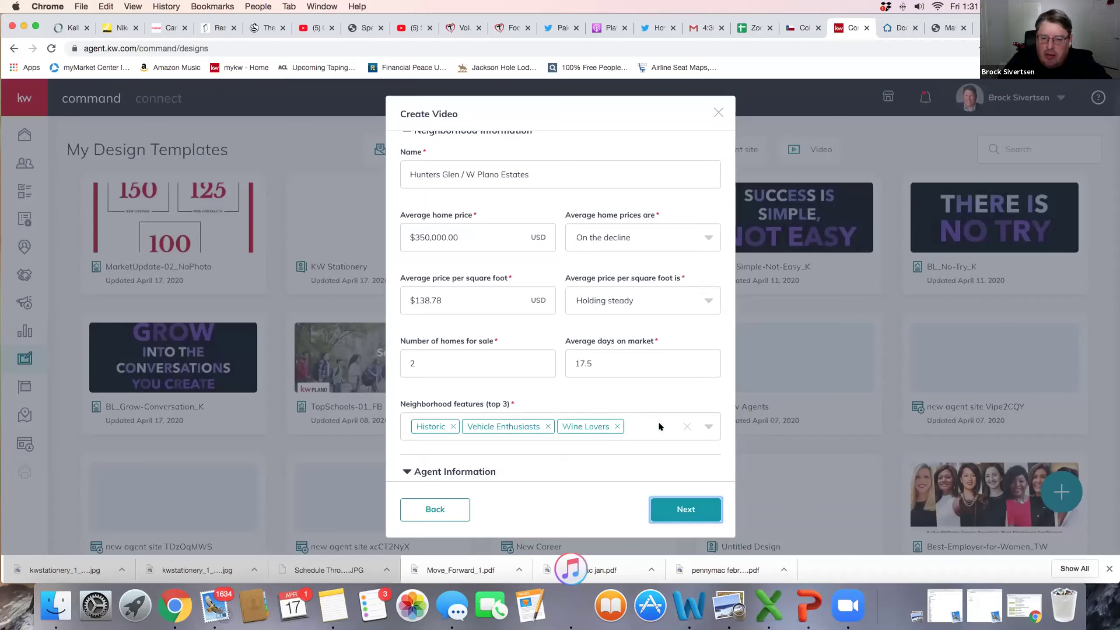
- Replace Vehicle Enthusiasts with Dog Lovers among the video's top three neighborhood features
{"action": "left_click", "coordinate": [708, 427]}
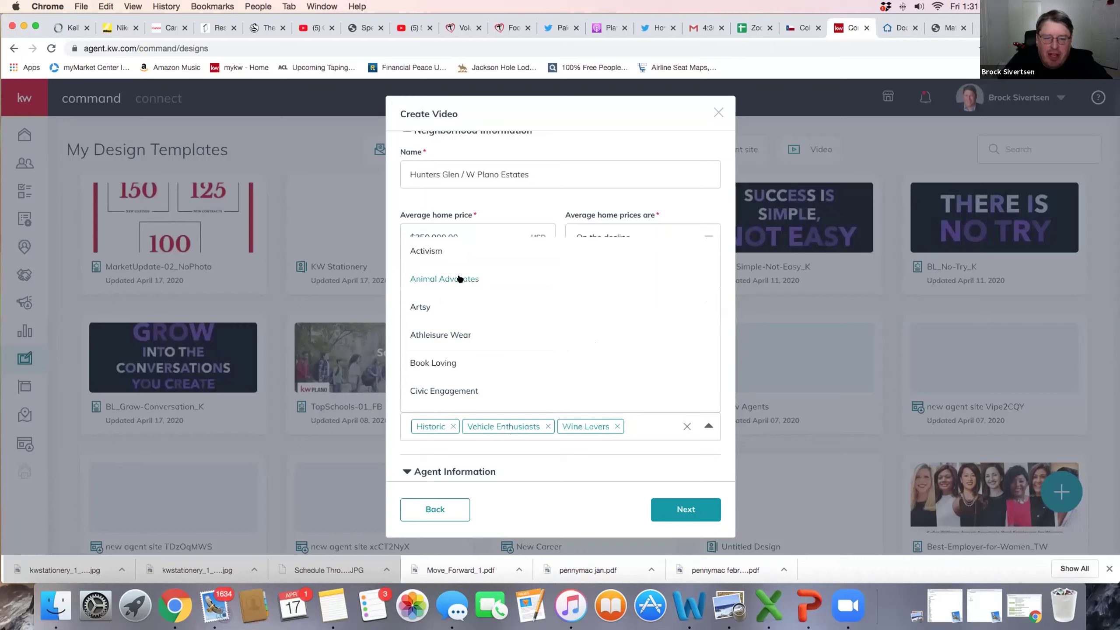
{"action": "scroll", "coordinate": [487, 302], "scroll_direction": "down", "scroll_amount": 5}
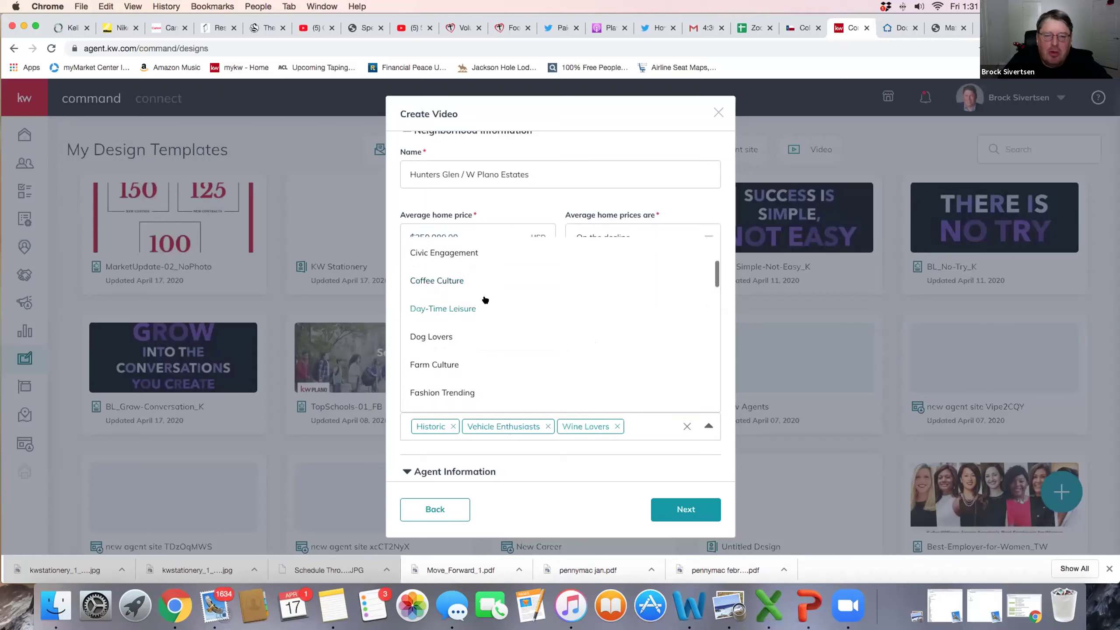
{"action": "scroll", "coordinate": [524, 337], "scroll_direction": "down", "scroll_amount": 4}
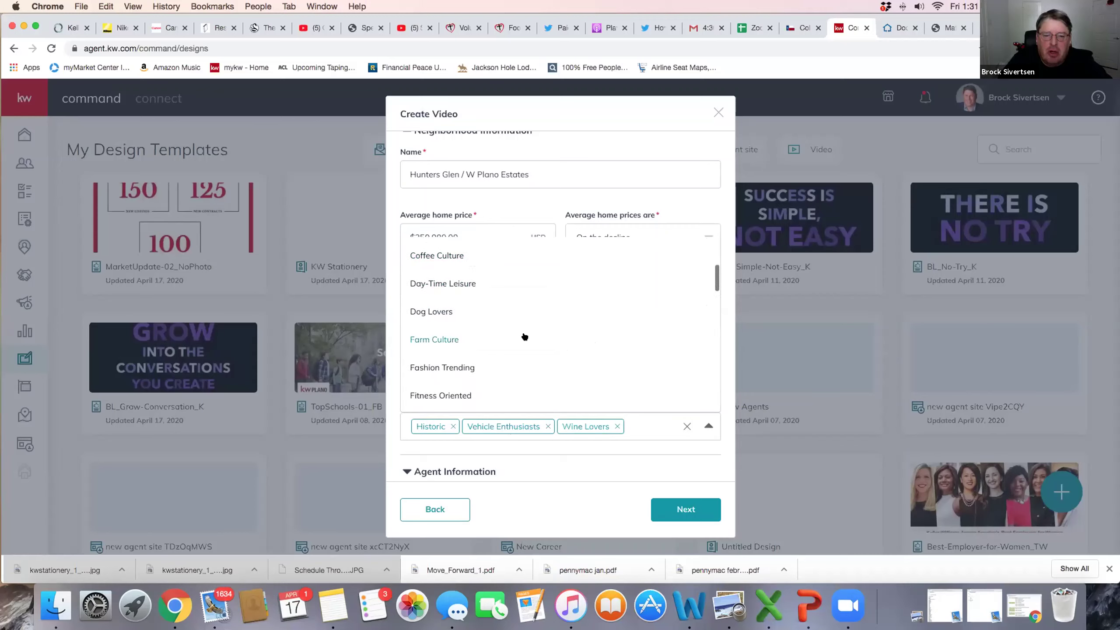
{"action": "scroll", "coordinate": [525, 336], "scroll_direction": "down", "scroll_amount": 4}
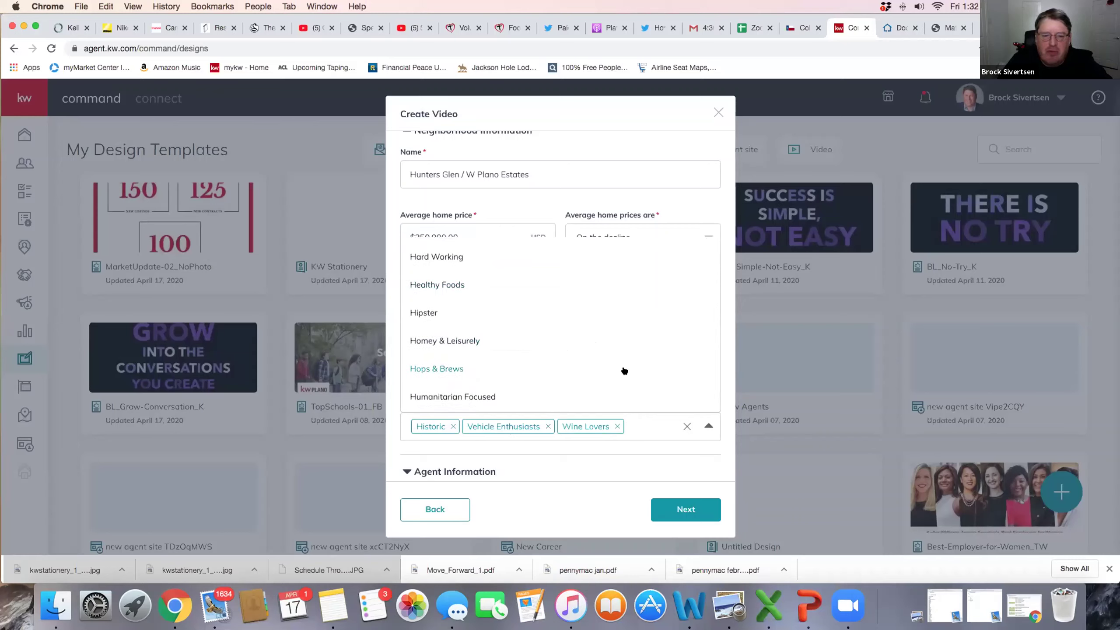
{"action": "scroll", "coordinate": [623, 370], "scroll_direction": "down", "scroll_amount": 2}
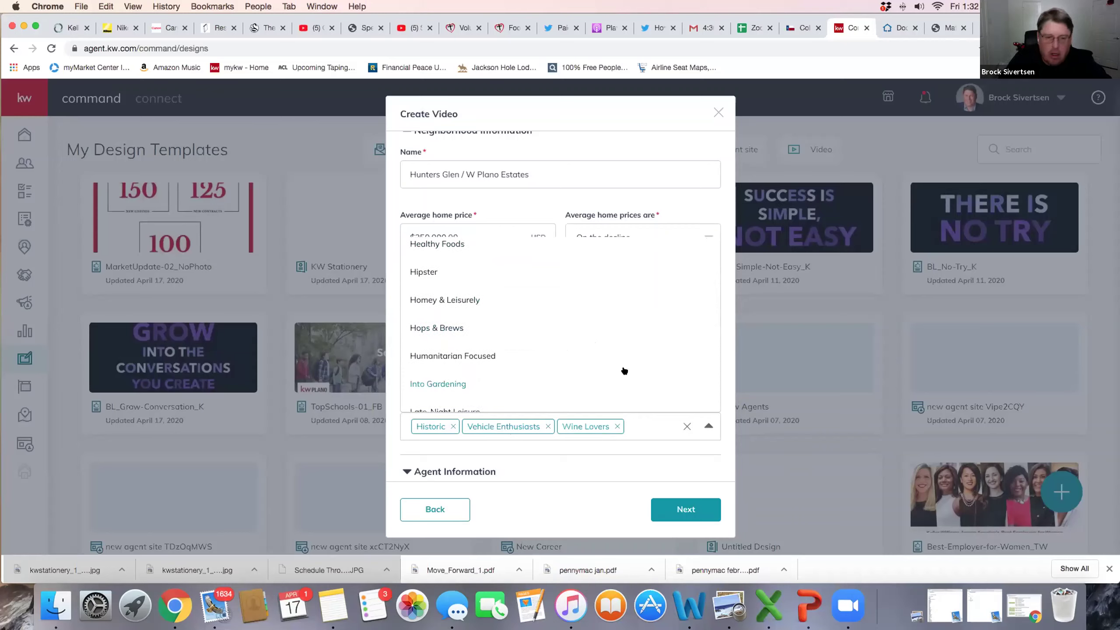
{"action": "scroll", "coordinate": [624, 371], "scroll_direction": "down", "scroll_amount": 5}
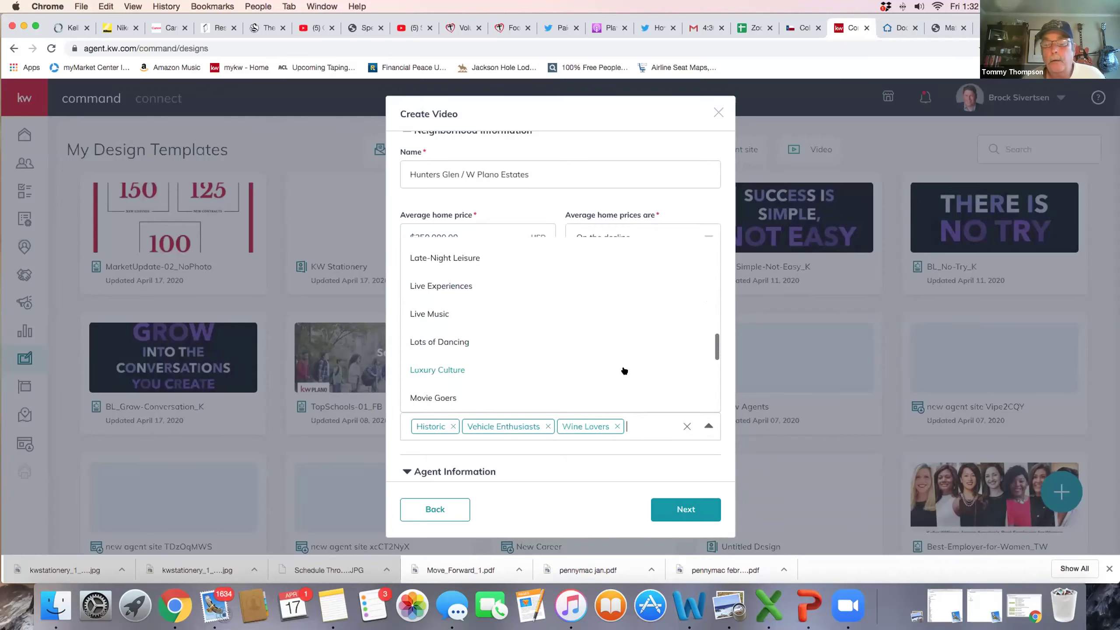
{"action": "scroll", "coordinate": [624, 370], "scroll_direction": "up", "scroll_amount": 10}
{"action": "scroll", "coordinate": [624, 371], "scroll_direction": "up", "scroll_amount": 4}
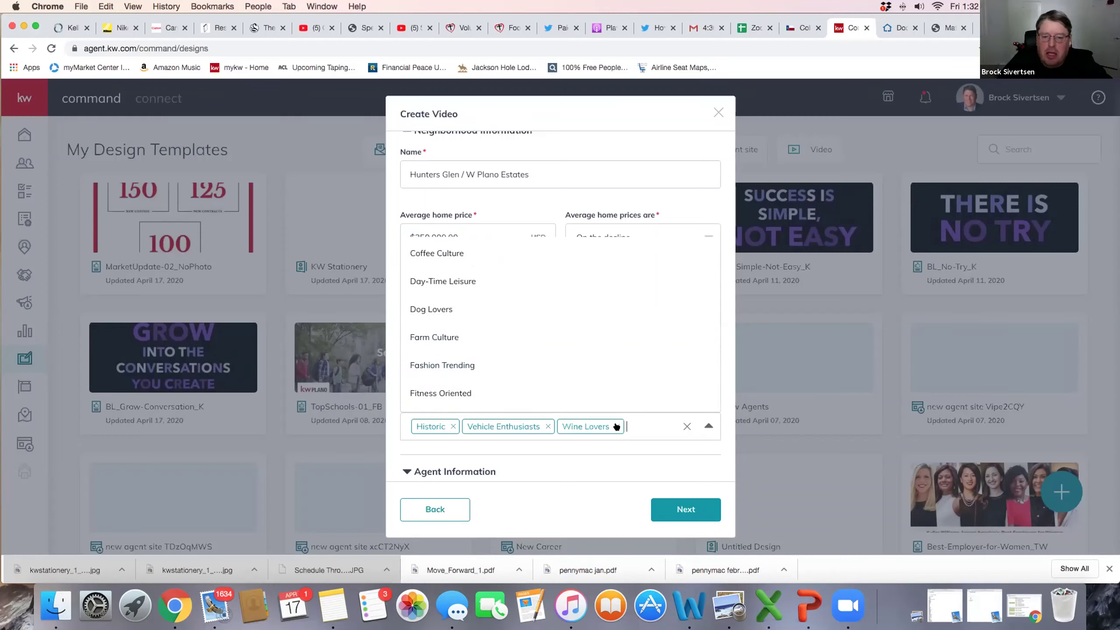
{"action": "left_click", "coordinate": [545, 424]}
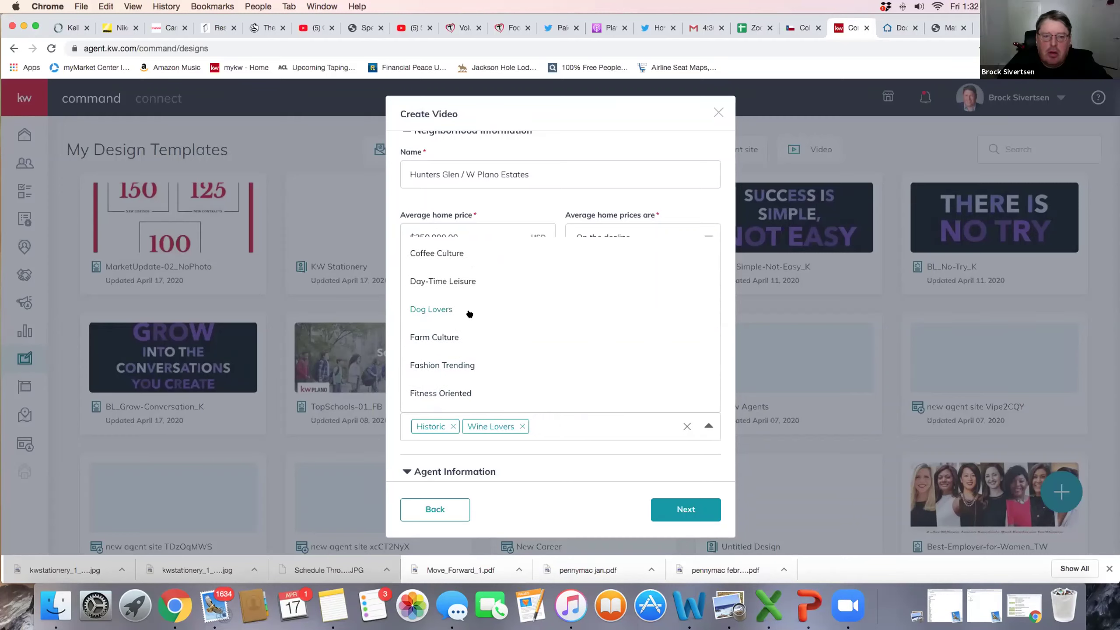
{"action": "left_click", "coordinate": [444, 308]}
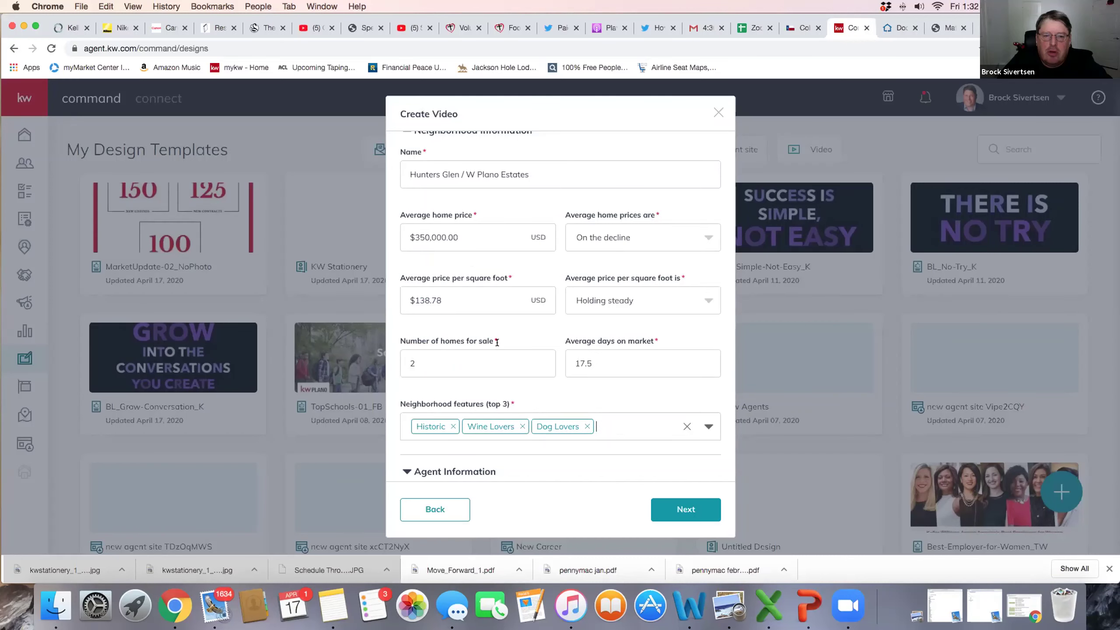
- Browse the full range of other neighborhood features available for the video, without changing the selection
{"action": "left_click", "coordinate": [708, 426]}
{"action": "scroll", "coordinate": [542, 346], "scroll_direction": "down", "scroll_amount": 3}
{"action": "scroll", "coordinate": [543, 346], "scroll_direction": "down", "scroll_amount": 2}
{"action": "scroll", "coordinate": [543, 347], "scroll_direction": "up", "scroll_amount": 5}
{"action": "scroll", "coordinate": [543, 346], "scroll_direction": "down", "scroll_amount": 1}
{"action": "scroll", "coordinate": [543, 347], "scroll_direction": "down", "scroll_amount": 10}
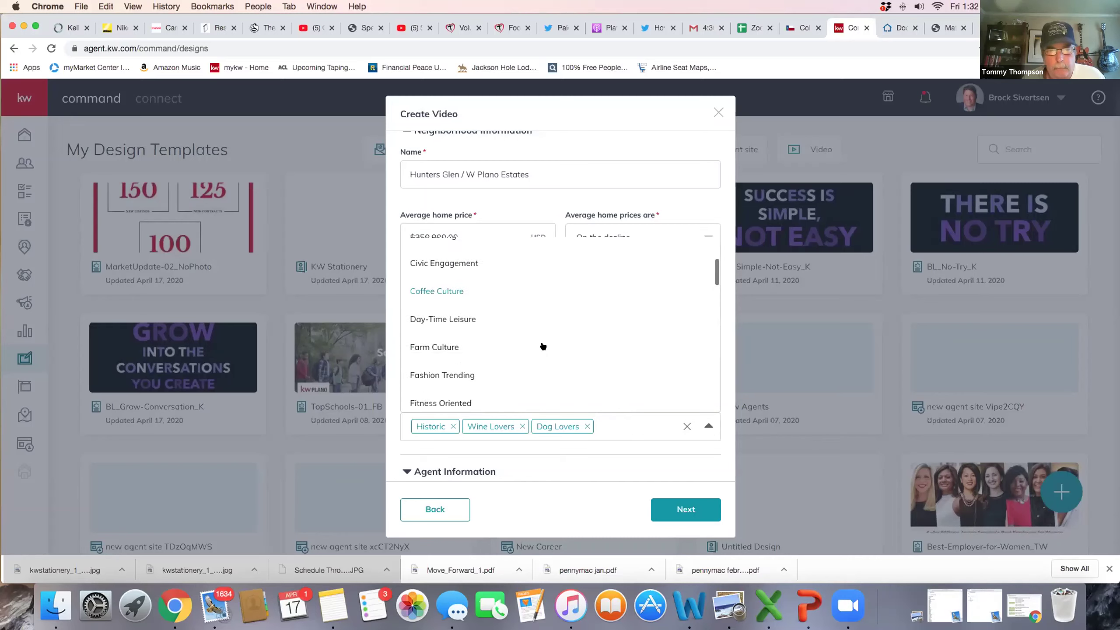
{"action": "scroll", "coordinate": [542, 346], "scroll_direction": "down", "scroll_amount": 10}
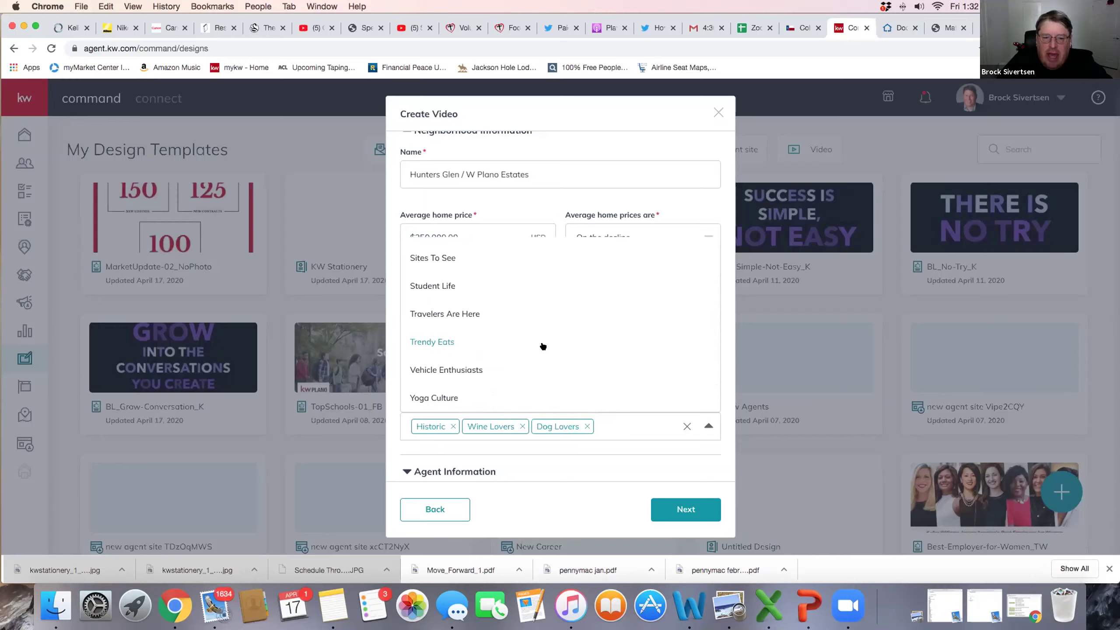
{"action": "scroll", "coordinate": [543, 346], "scroll_direction": "up", "scroll_amount": 5}
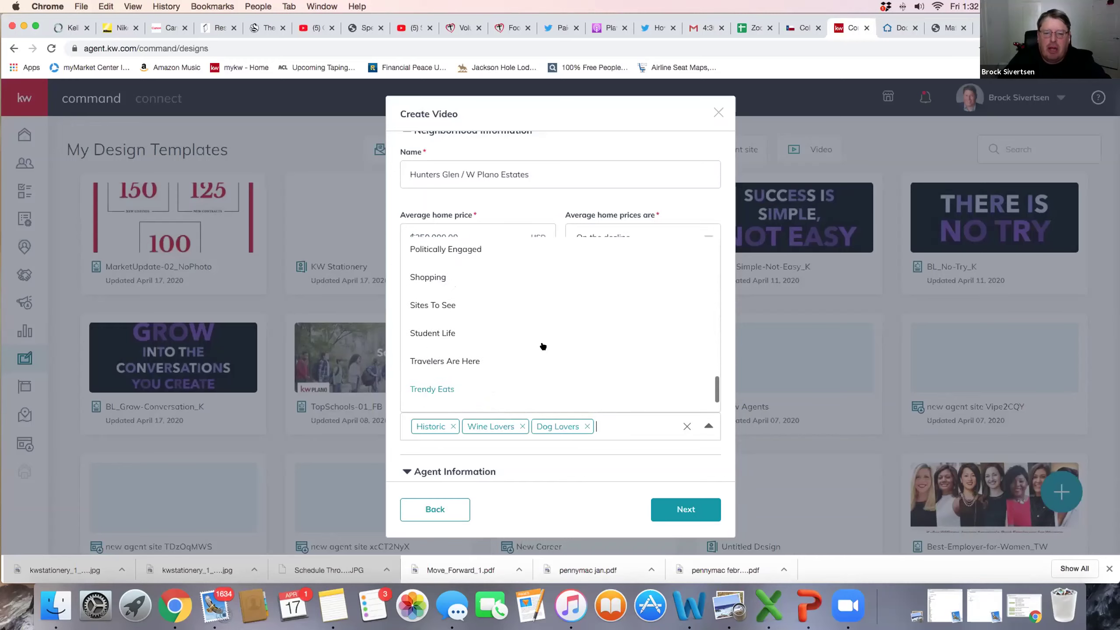
{"action": "scroll", "coordinate": [543, 346], "scroll_direction": "down", "scroll_amount": 1}
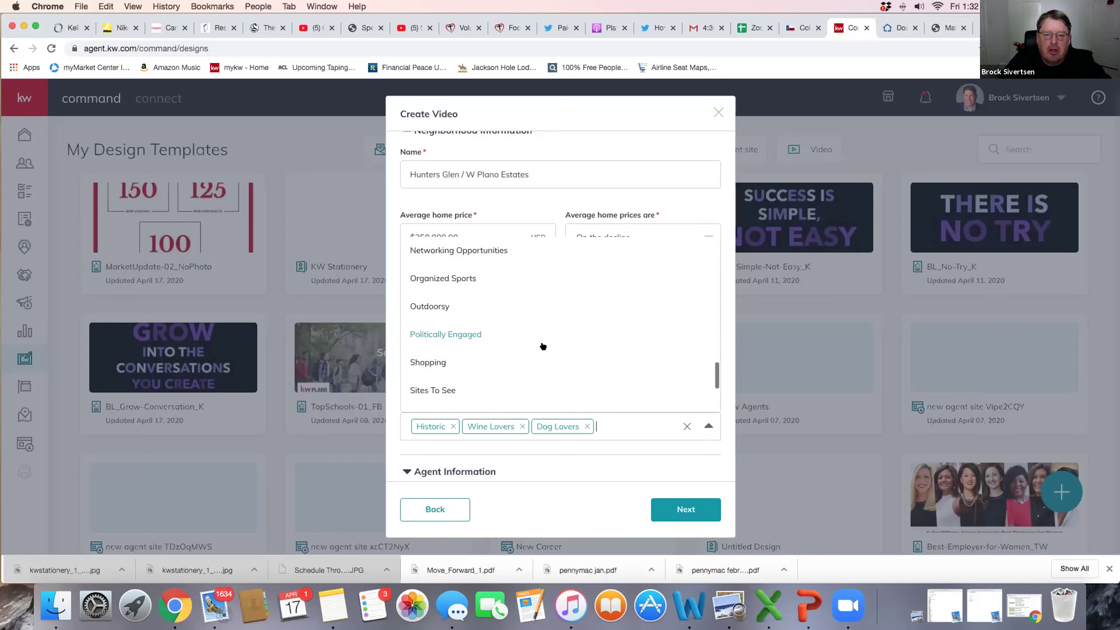
{"action": "scroll", "coordinate": [543, 347], "scroll_direction": "up", "scroll_amount": 1}
{"action": "scroll", "coordinate": [543, 346], "scroll_direction": "up", "scroll_amount": 4}
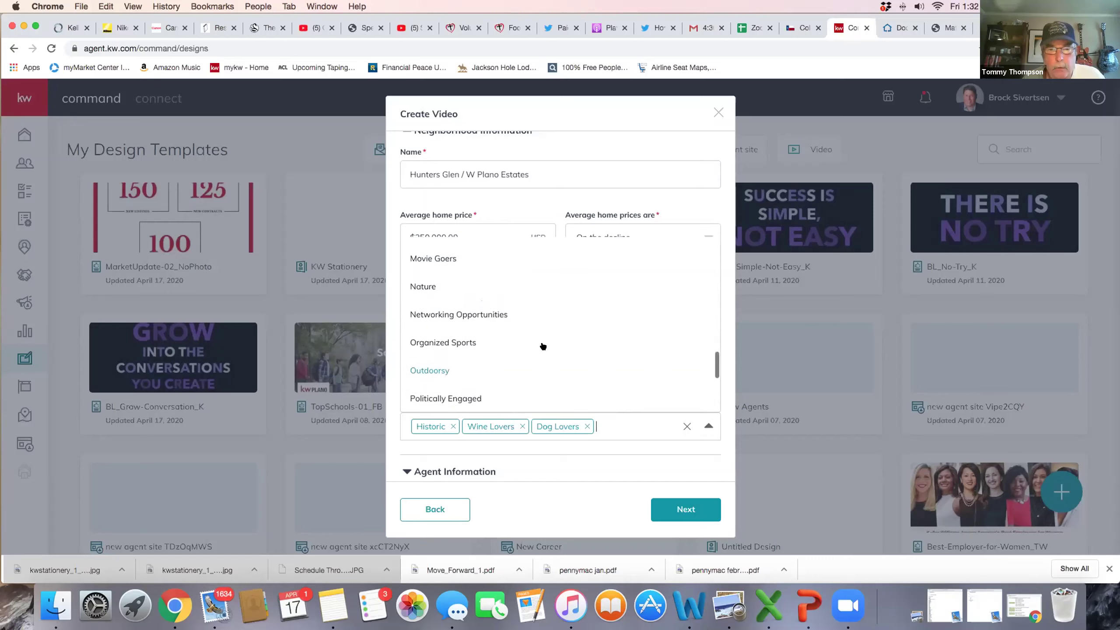
{"action": "scroll", "coordinate": [543, 347], "scroll_direction": "up", "scroll_amount": 4}
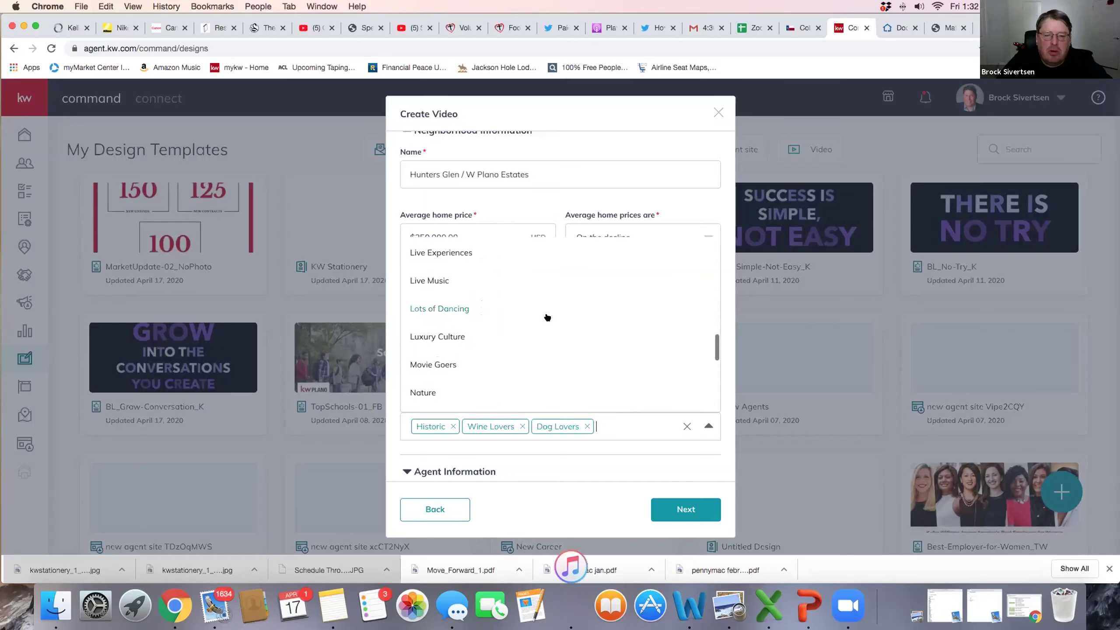
{"action": "scroll", "coordinate": [547, 318], "scroll_direction": "up", "scroll_amount": 6}
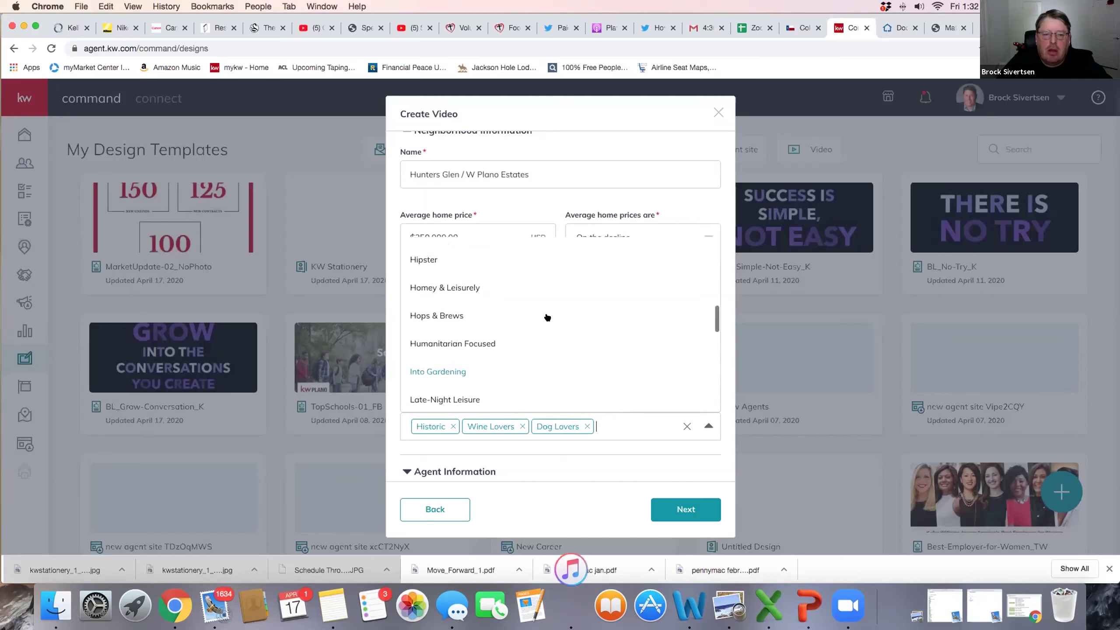
- Replace Historic with Nature among the video's top three neighborhood features
{"action": "scroll", "coordinate": [547, 318], "scroll_direction": "up", "scroll_amount": 10}
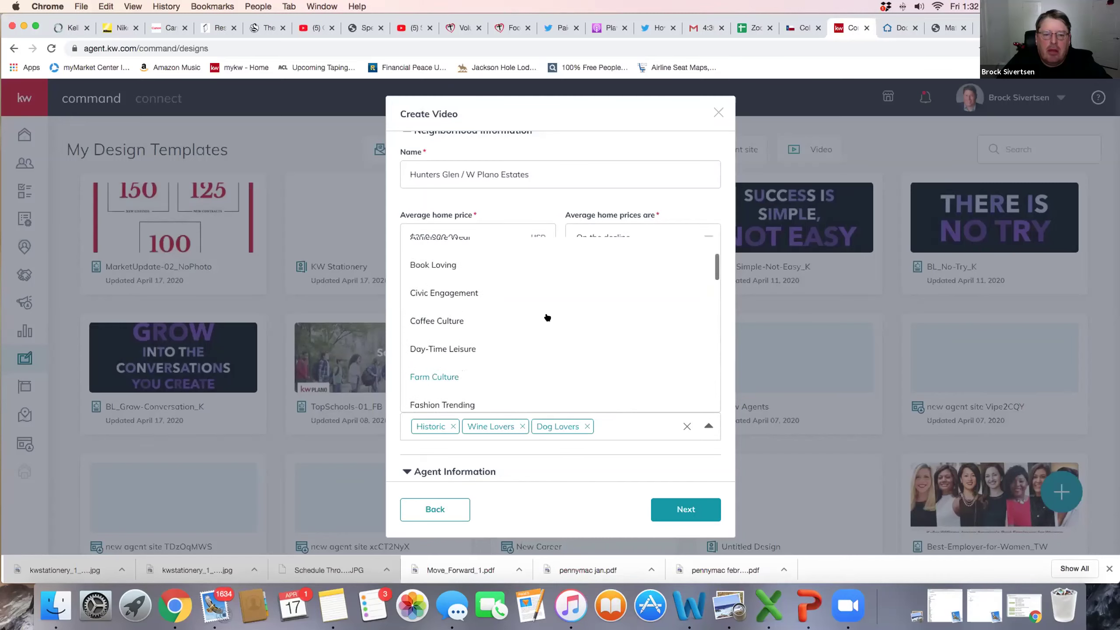
{"action": "scroll", "coordinate": [547, 318], "scroll_direction": "down", "scroll_amount": 15}
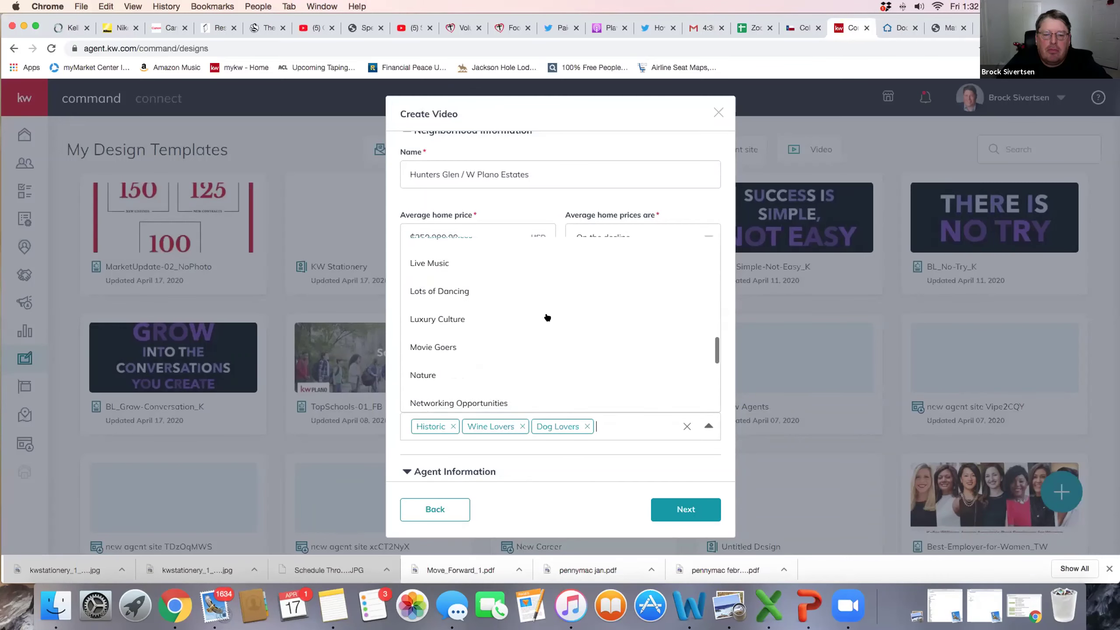
{"action": "scroll", "coordinate": [548, 317], "scroll_direction": "down", "scroll_amount": 8}
{"action": "scroll", "coordinate": [548, 317], "scroll_direction": "down", "scroll_amount": 3}
{"action": "scroll", "coordinate": [547, 317], "scroll_direction": "up", "scroll_amount": 7}
{"action": "scroll", "coordinate": [547, 317], "scroll_direction": "up", "scroll_amount": 1}
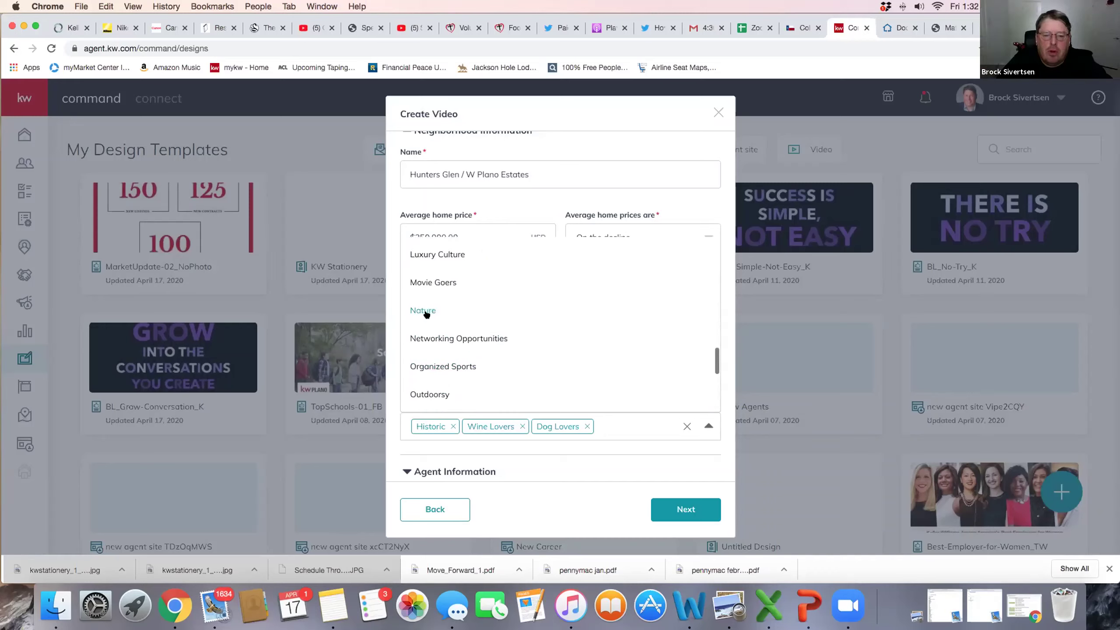
{"action": "left_click", "coordinate": [453, 426]}
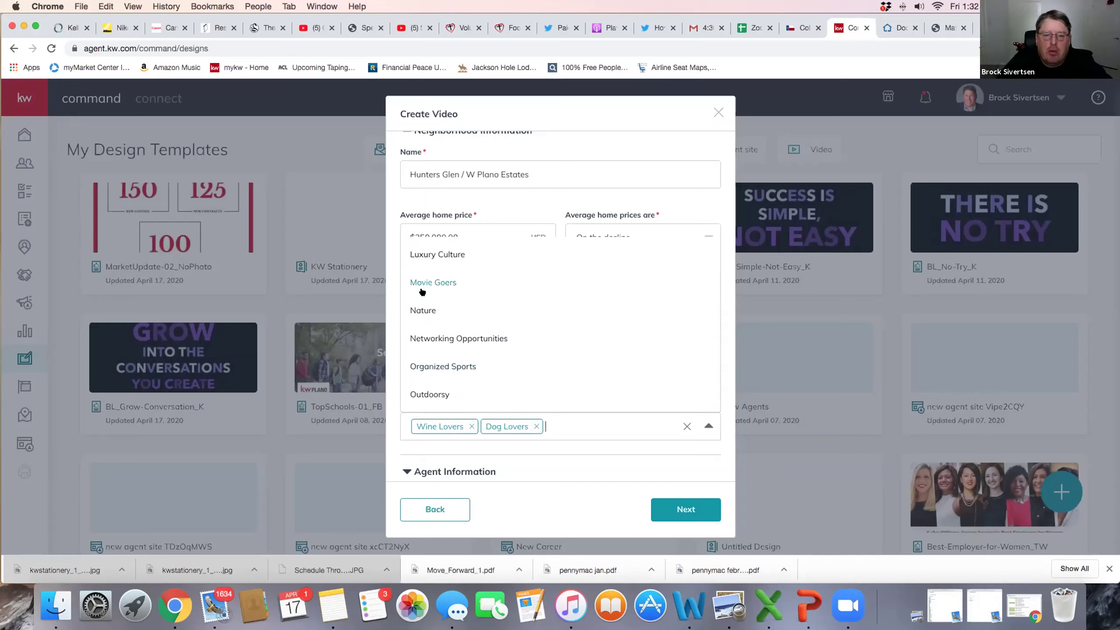
{"action": "left_click", "coordinate": [422, 311]}
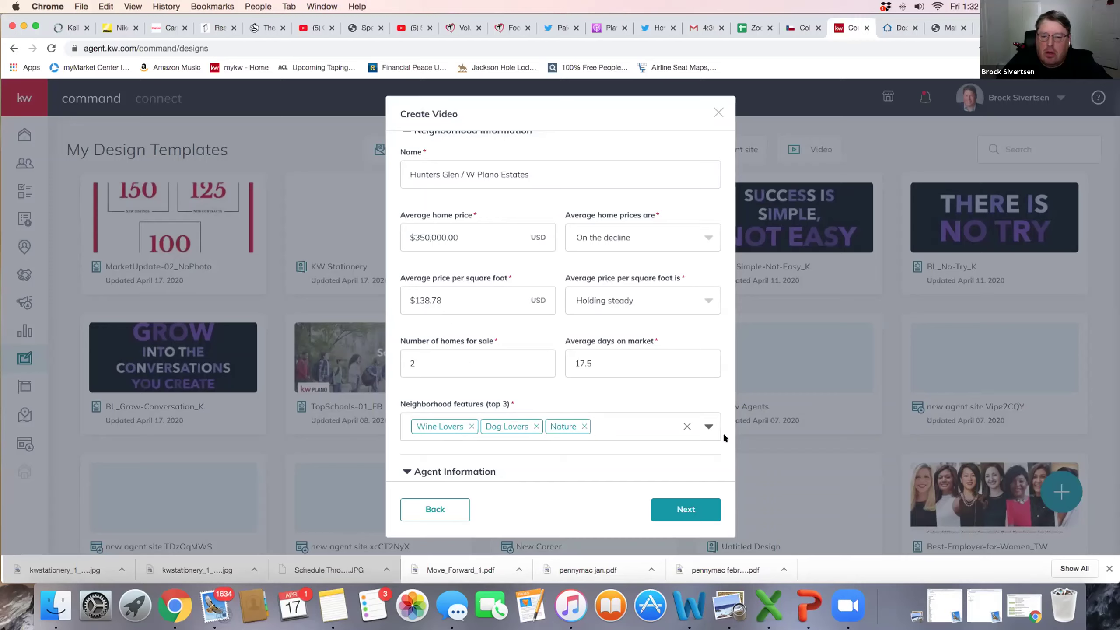
- Try to add Outdoorsy as a fourth neighborhood feature alongside Wine Lovers, Dog Lovers and Nature
{"action": "left_click", "coordinate": [708, 426]}
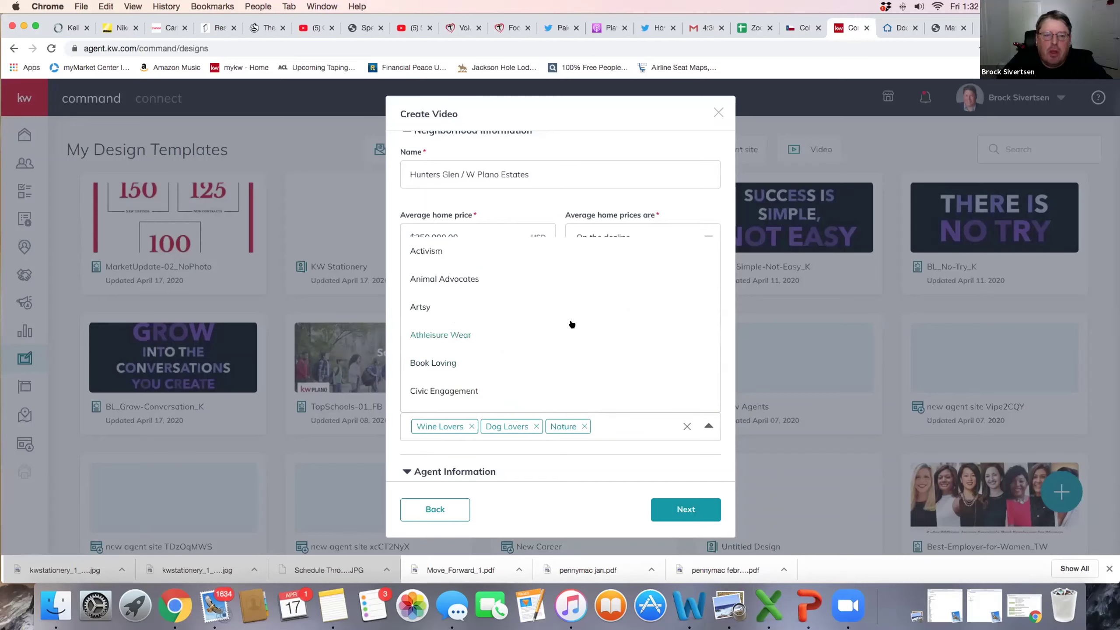
{"action": "scroll", "coordinate": [571, 323], "scroll_direction": "down", "scroll_amount": 4}
{"action": "scroll", "coordinate": [572, 323], "scroll_direction": "down", "scroll_amount": 5}
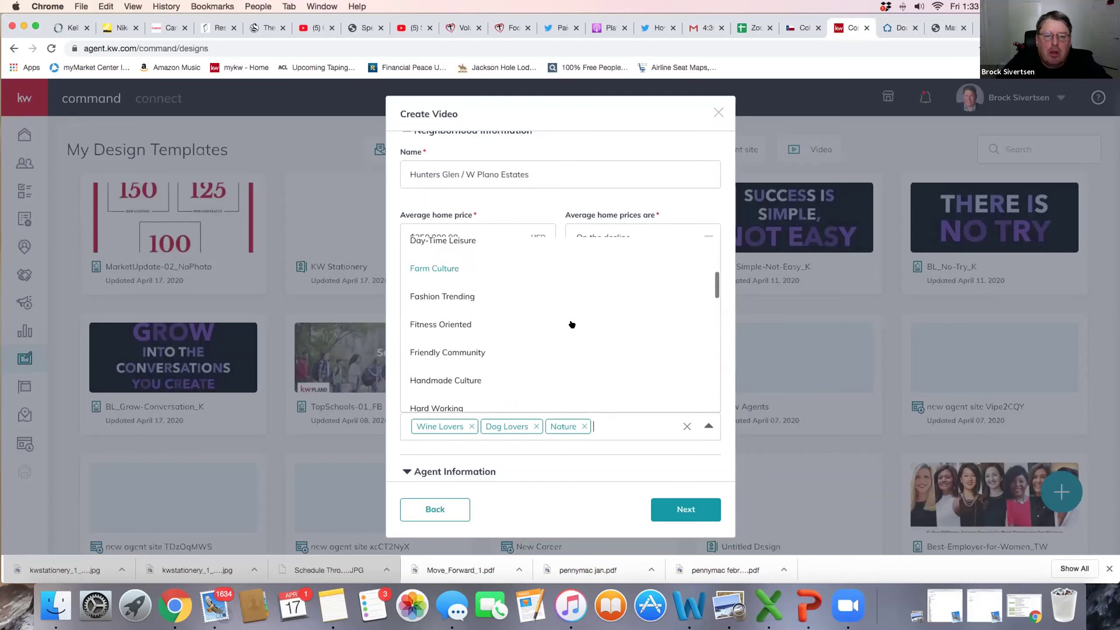
{"action": "scroll", "coordinate": [572, 324], "scroll_direction": "down", "scroll_amount": 4}
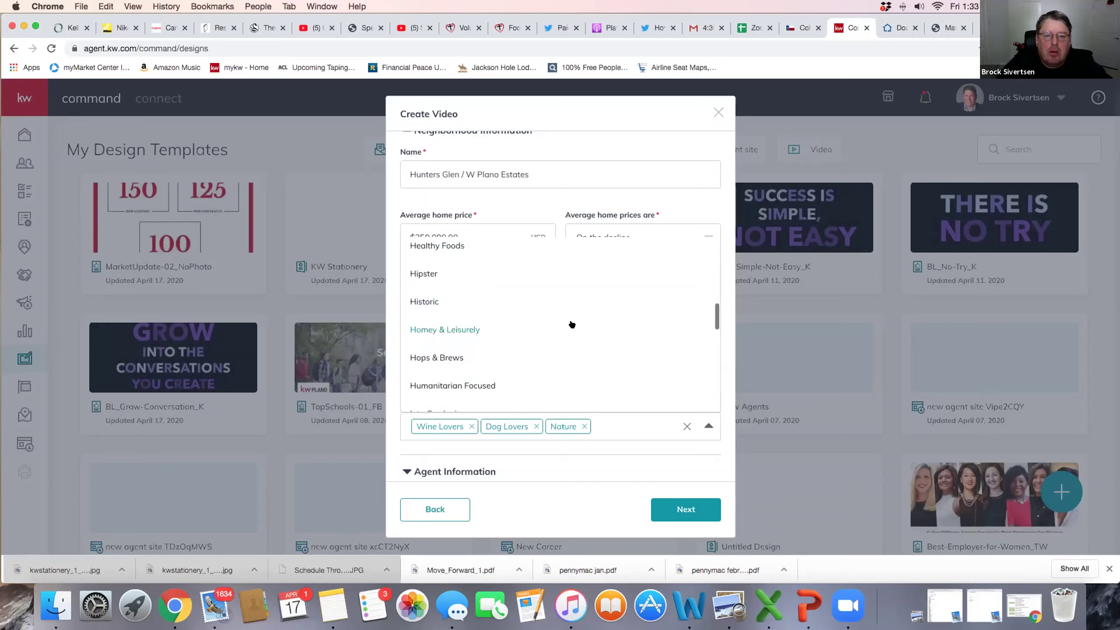
{"action": "scroll", "coordinate": [572, 324], "scroll_direction": "down", "scroll_amount": 5}
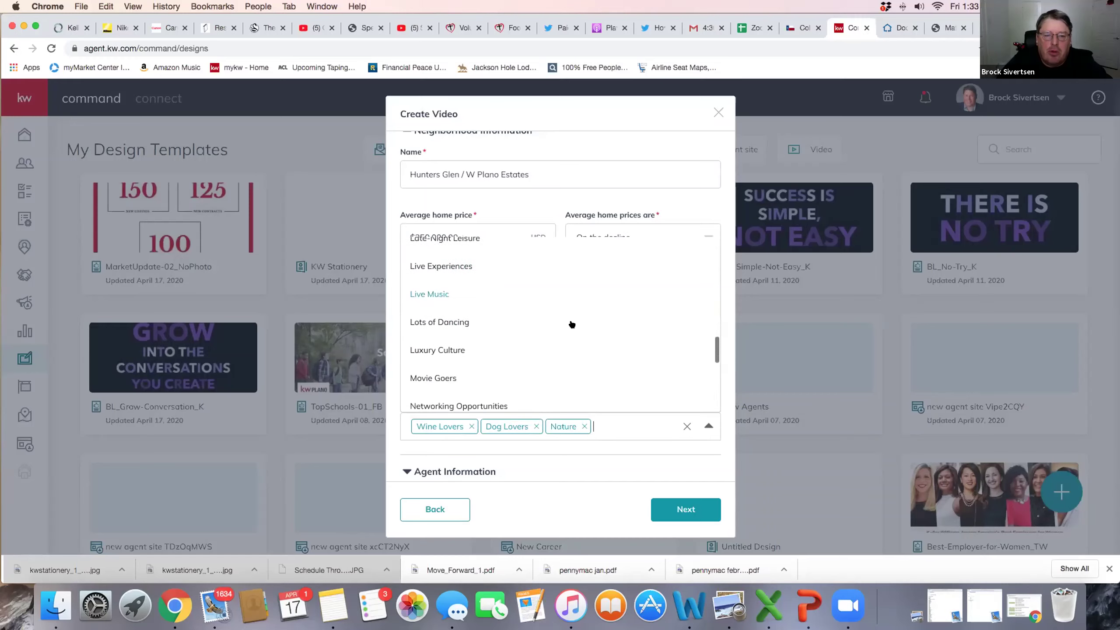
{"action": "scroll", "coordinate": [571, 324], "scroll_direction": "down", "scroll_amount": 2}
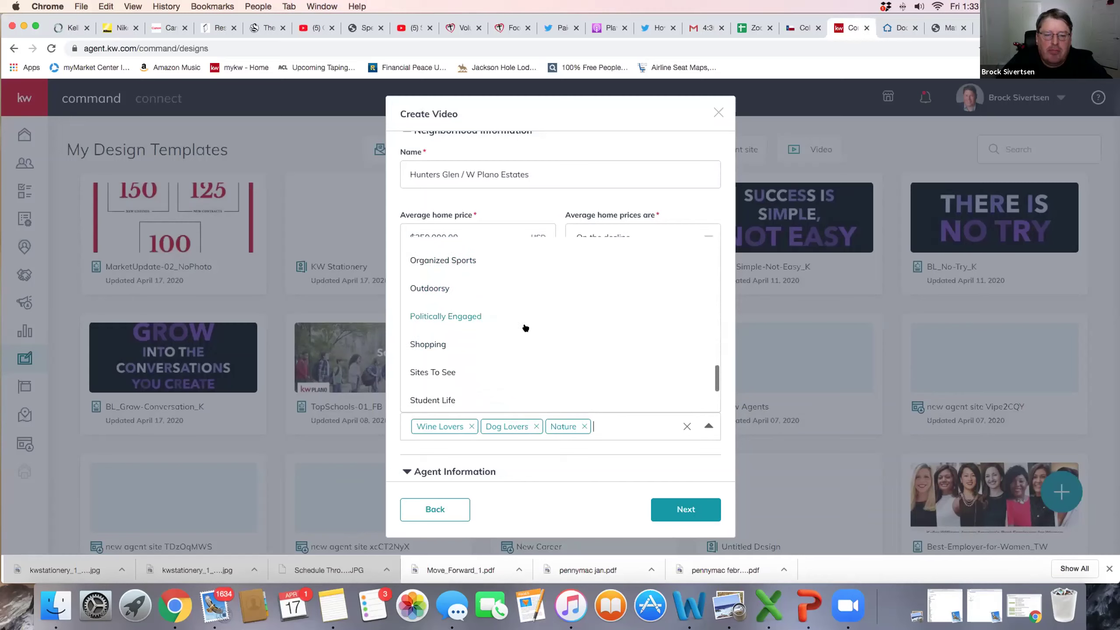
{"action": "scroll", "coordinate": [507, 342], "scroll_direction": "down", "scroll_amount": 1}
{"action": "scroll", "coordinate": [507, 342], "scroll_direction": "down", "scroll_amount": 1}
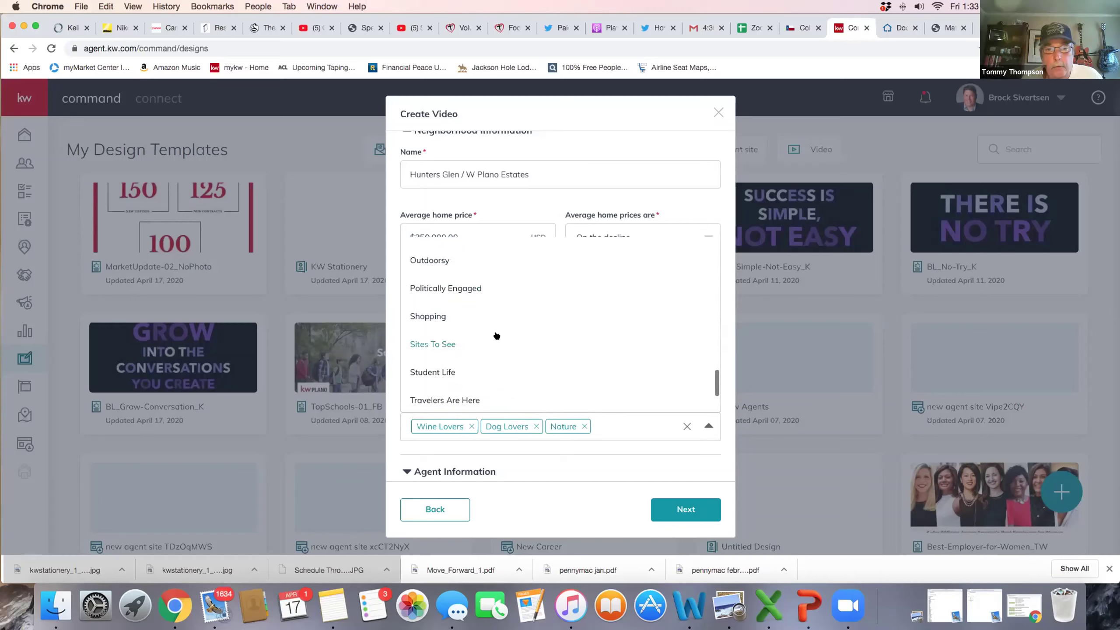
{"action": "left_click", "coordinate": [437, 260]}
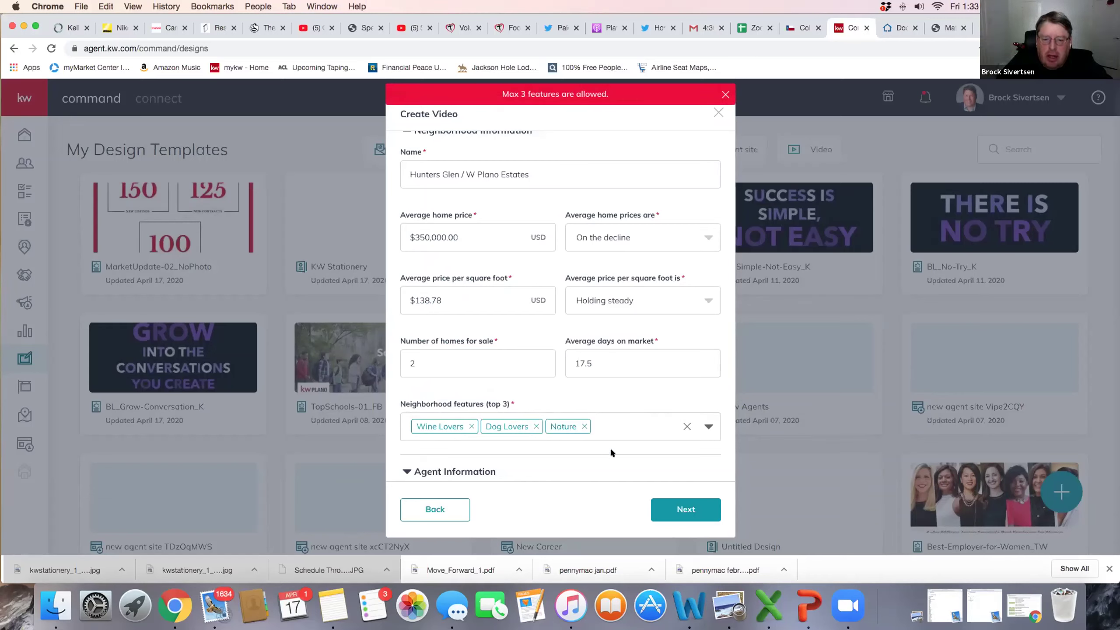
{"action": "left_click", "coordinate": [610, 426]}
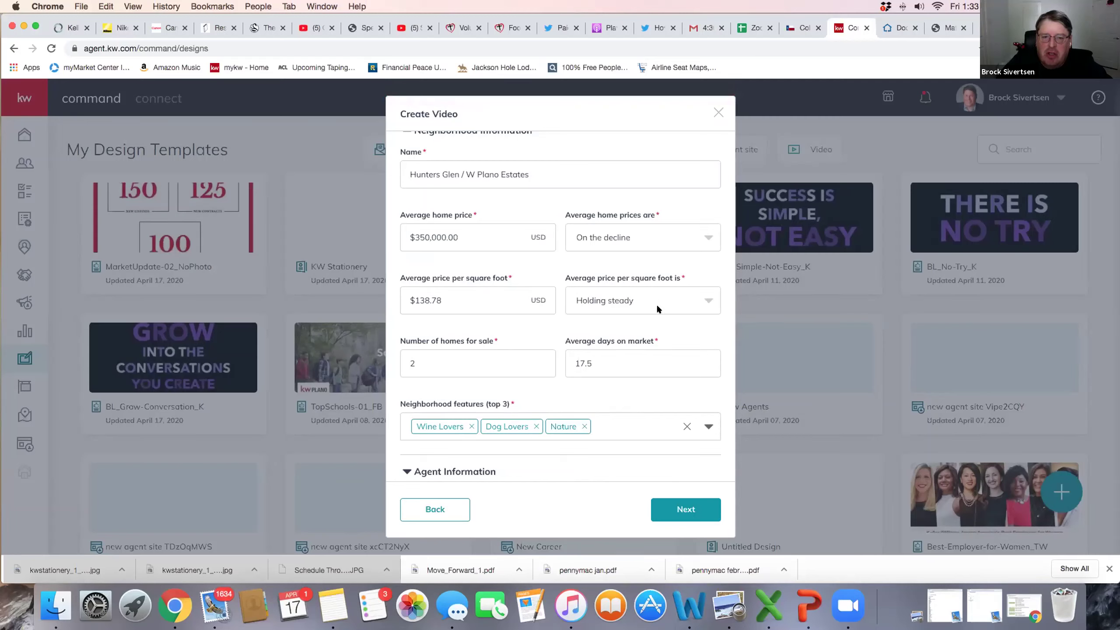
- Set both the average price per square foot trend and the average home prices trend to On the rise
{"action": "left_click", "coordinate": [708, 299]}
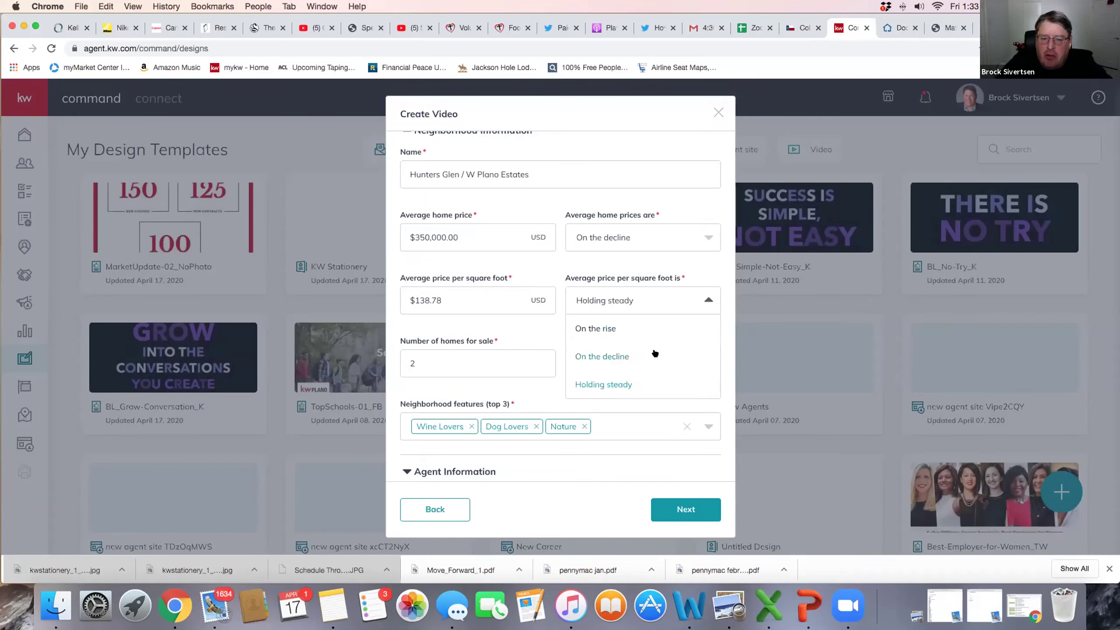
{"action": "left_click", "coordinate": [611, 329]}
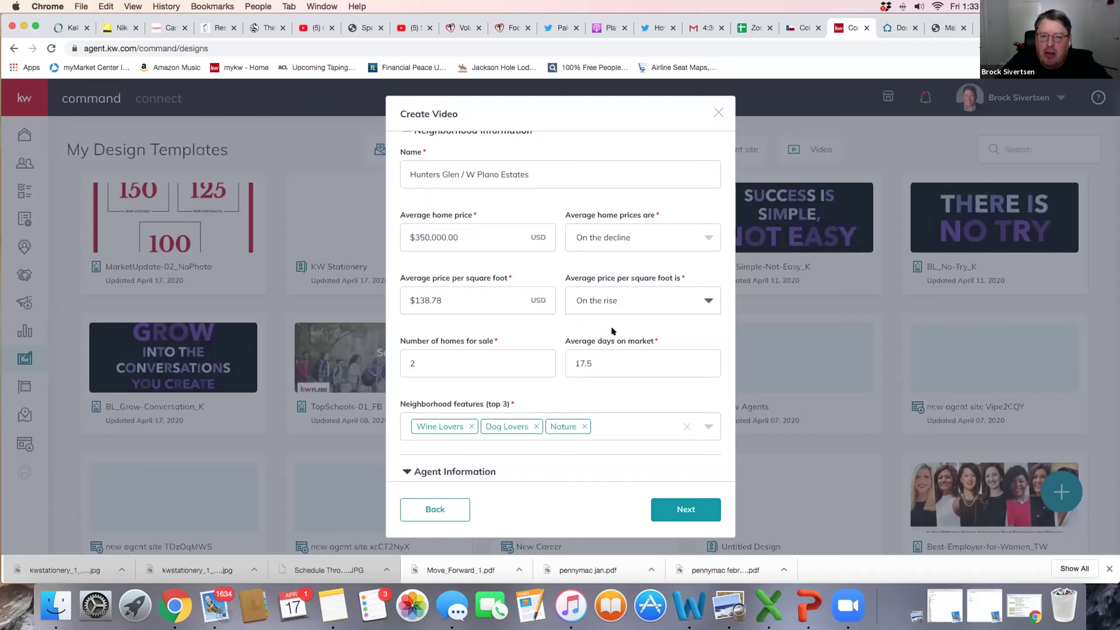
{"action": "left_click", "coordinate": [641, 232]}
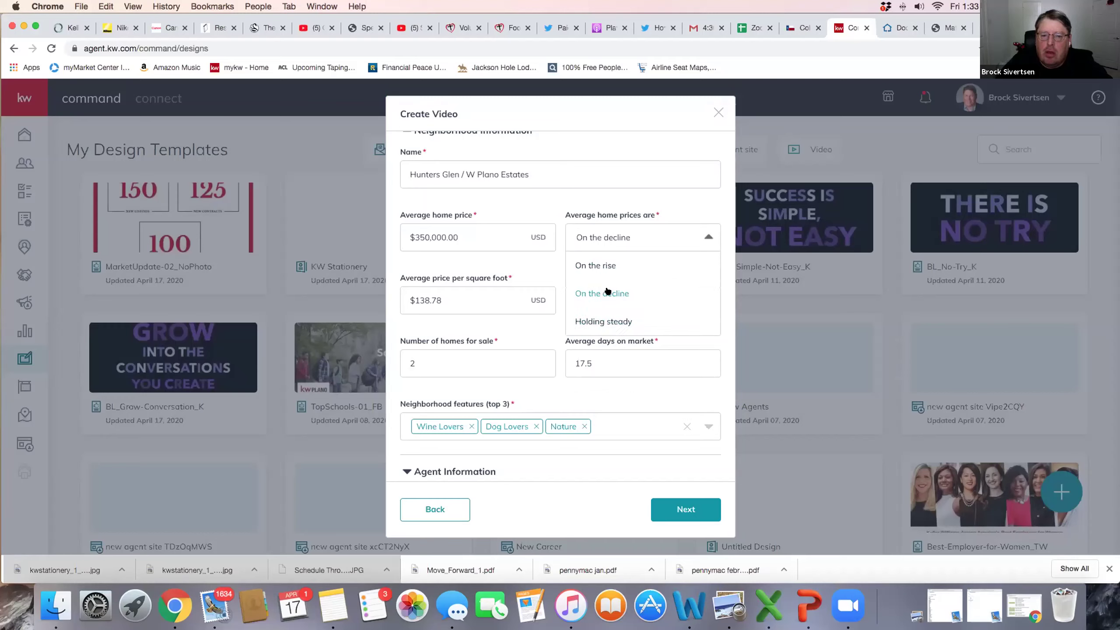
{"action": "left_click", "coordinate": [533, 331]}
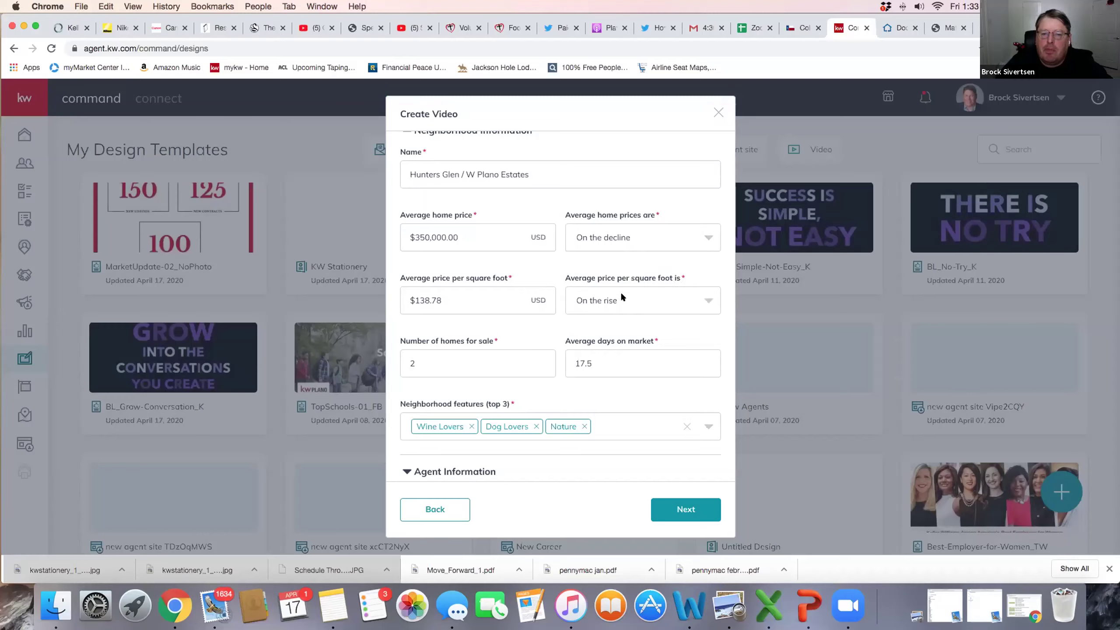
{"action": "left_click", "coordinate": [659, 232]}
{"action": "left_click", "coordinate": [644, 255]}
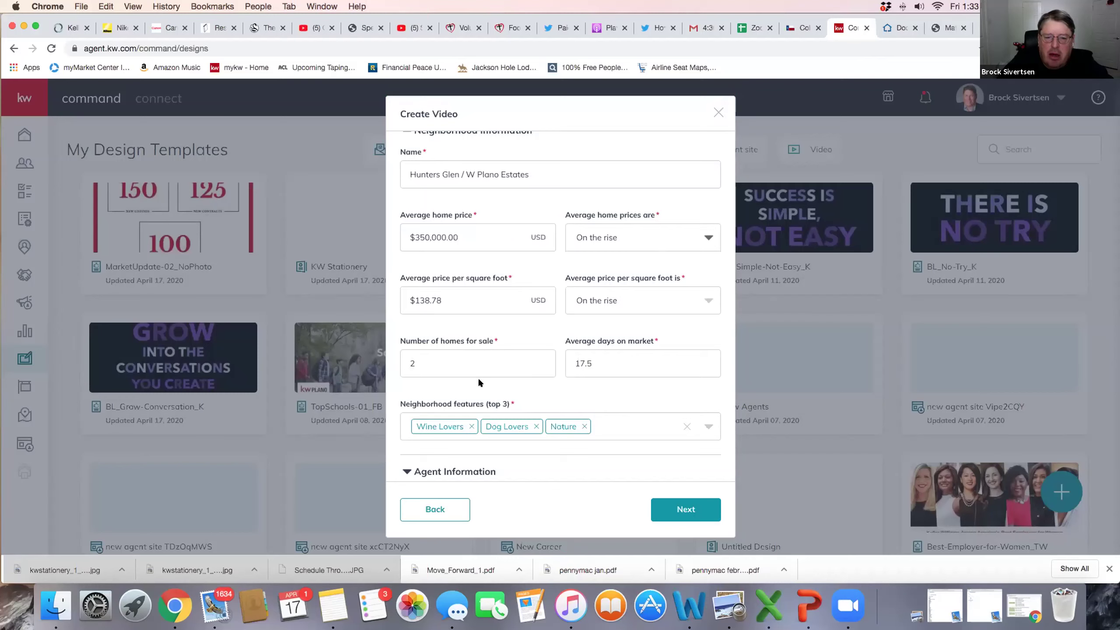
- Review the video's Agent Information section, including the job title, and its Market Center / Brokerage Information section
{"action": "scroll", "coordinate": [548, 386], "scroll_direction": "down", "scroll_amount": 2}
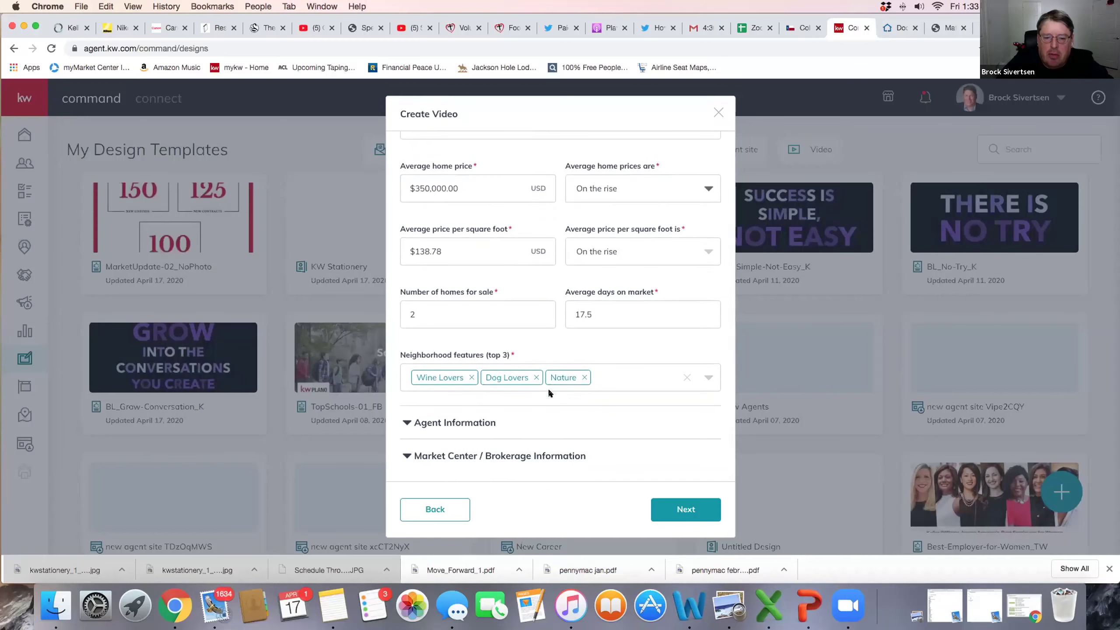
{"action": "left_click", "coordinate": [476, 423]}
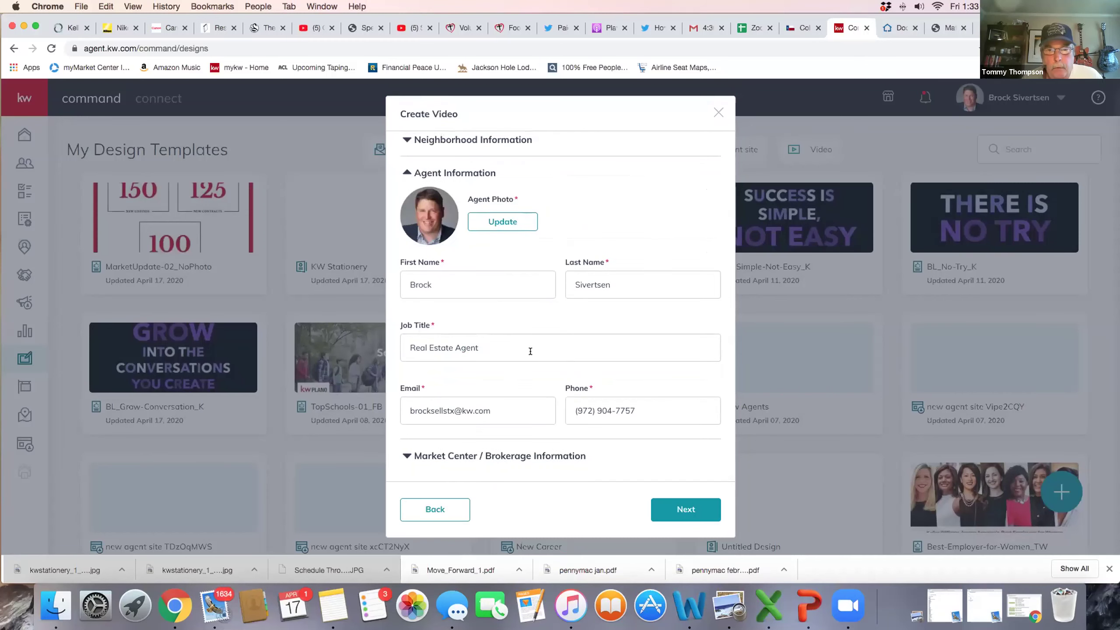
{"action": "left_click", "coordinate": [487, 346]}
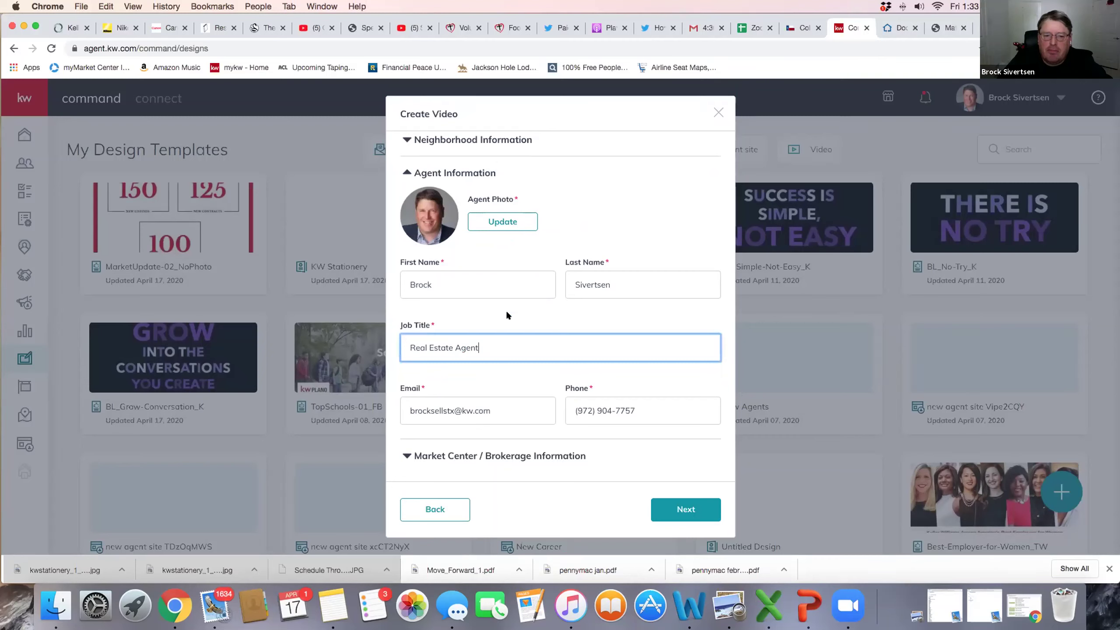
{"action": "left_click", "coordinate": [545, 457]}
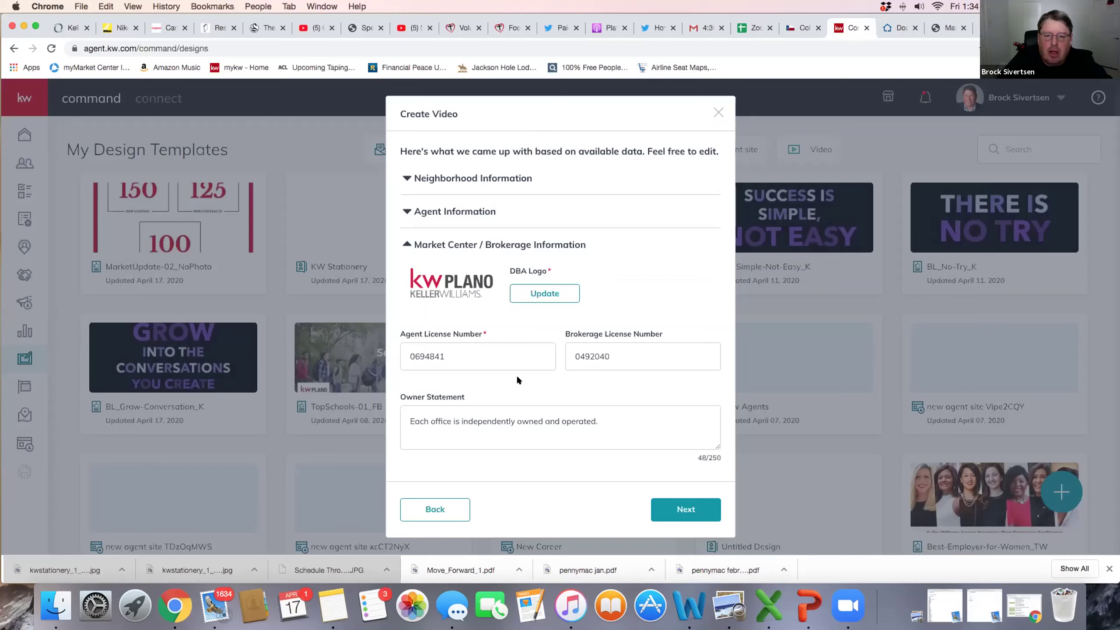
- Generate the neighborhood video and preview it, pausing partway and skipping ahead to the closing agent card
{"action": "left_click", "coordinate": [687, 508]}
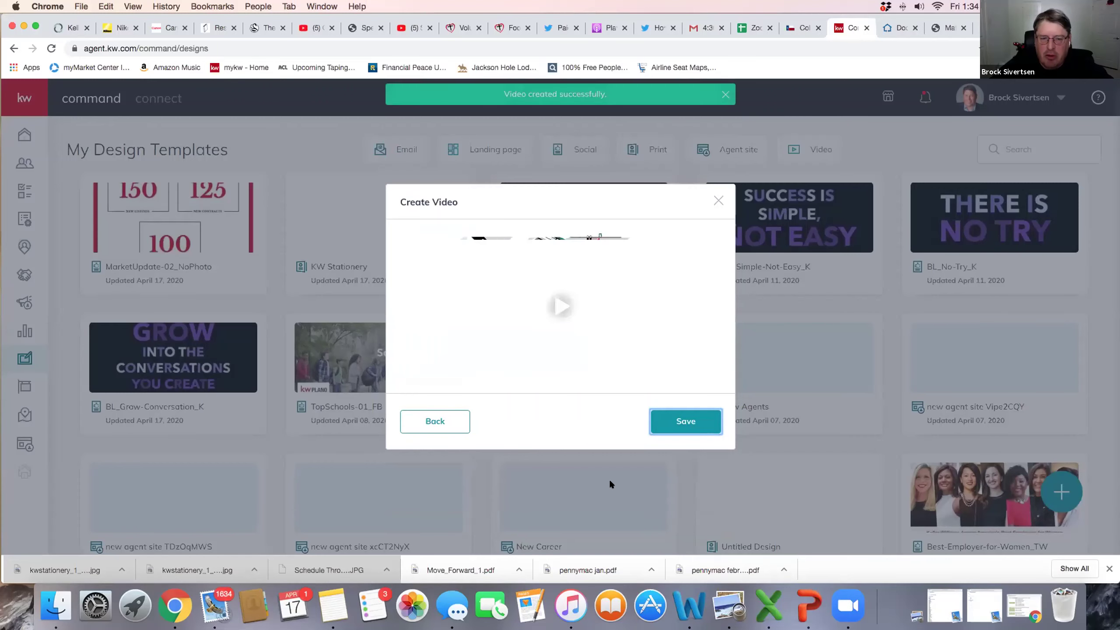
{"action": "left_click", "coordinate": [559, 305]}
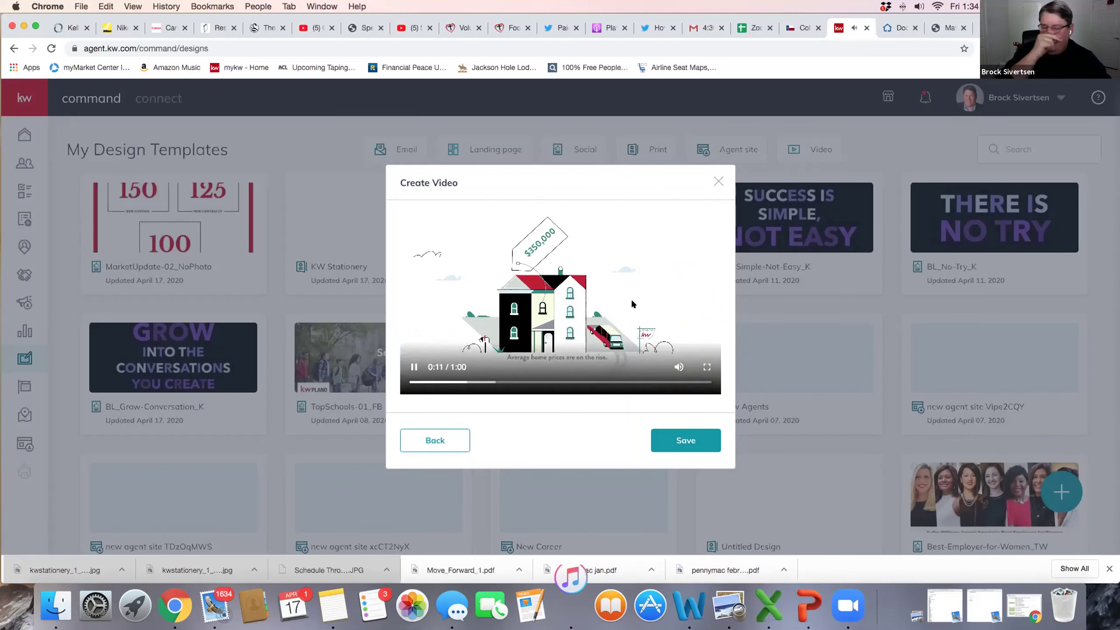
{"action": "left_click", "coordinate": [413, 366]}
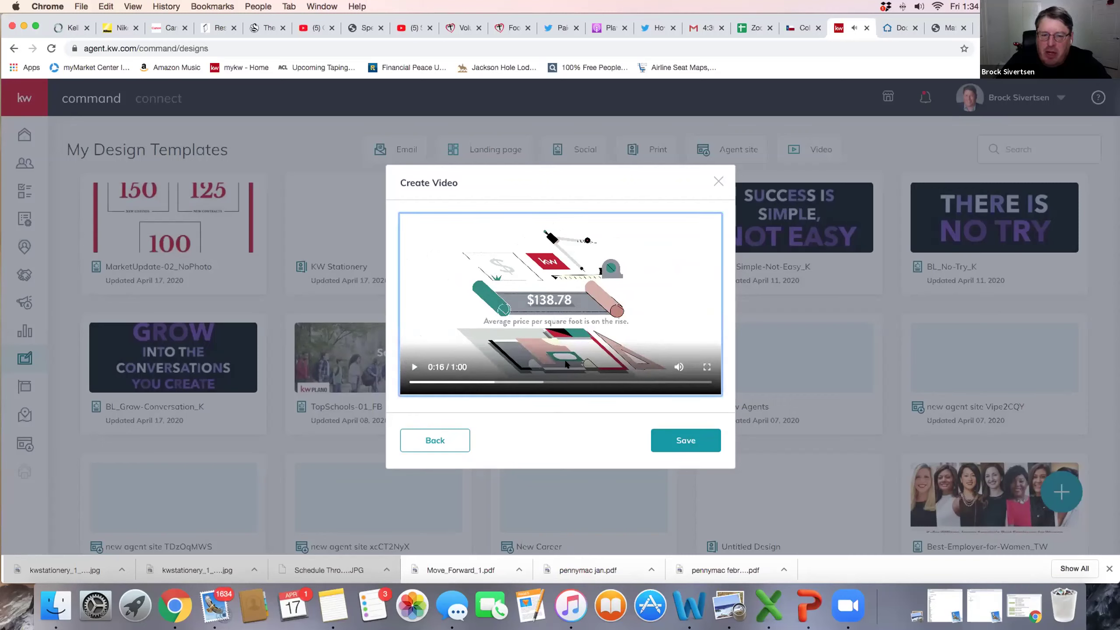
{"action": "left_click_drag", "start_coordinate": [488, 382], "coordinate": [692, 382]}
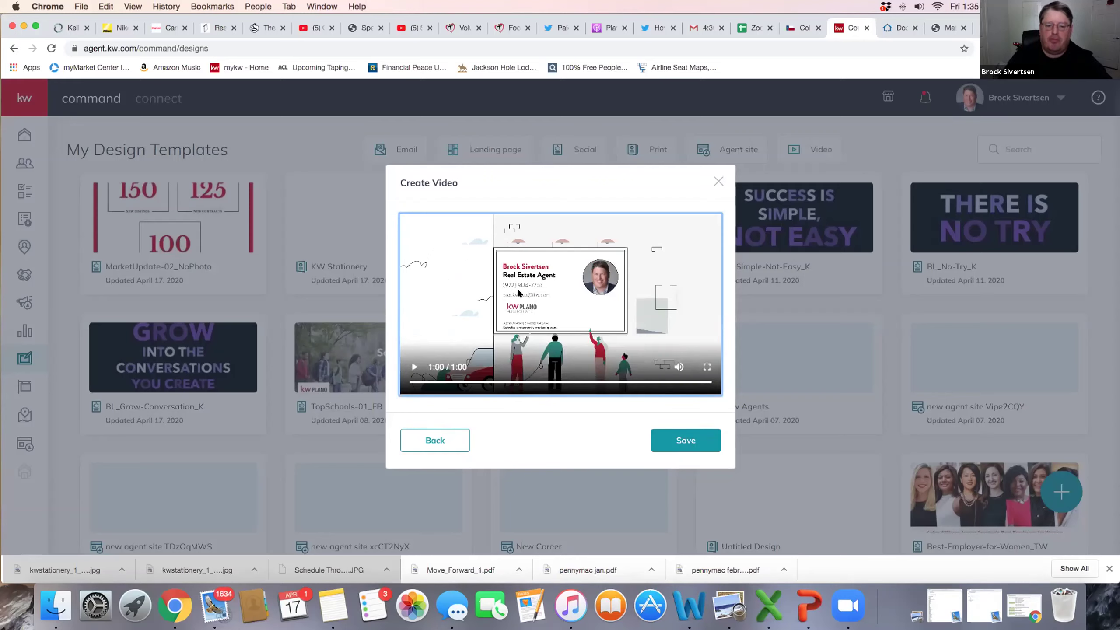
- Return from the preview to the neighborhood selection and cancel creating the video
{"action": "left_click", "coordinate": [448, 439]}
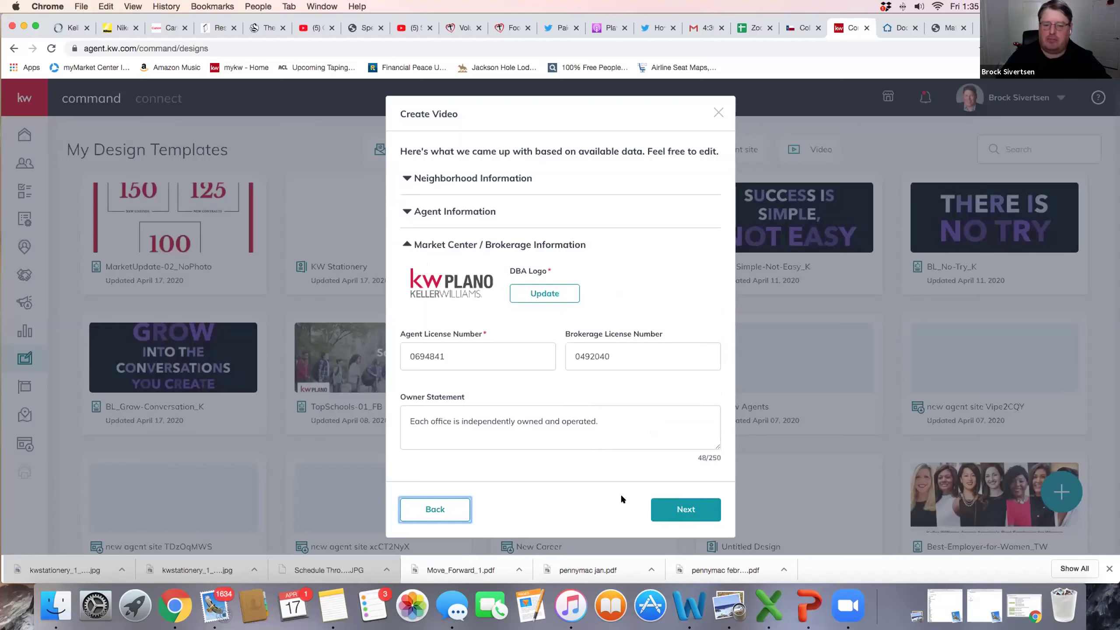
{"action": "left_click", "coordinate": [436, 509]}
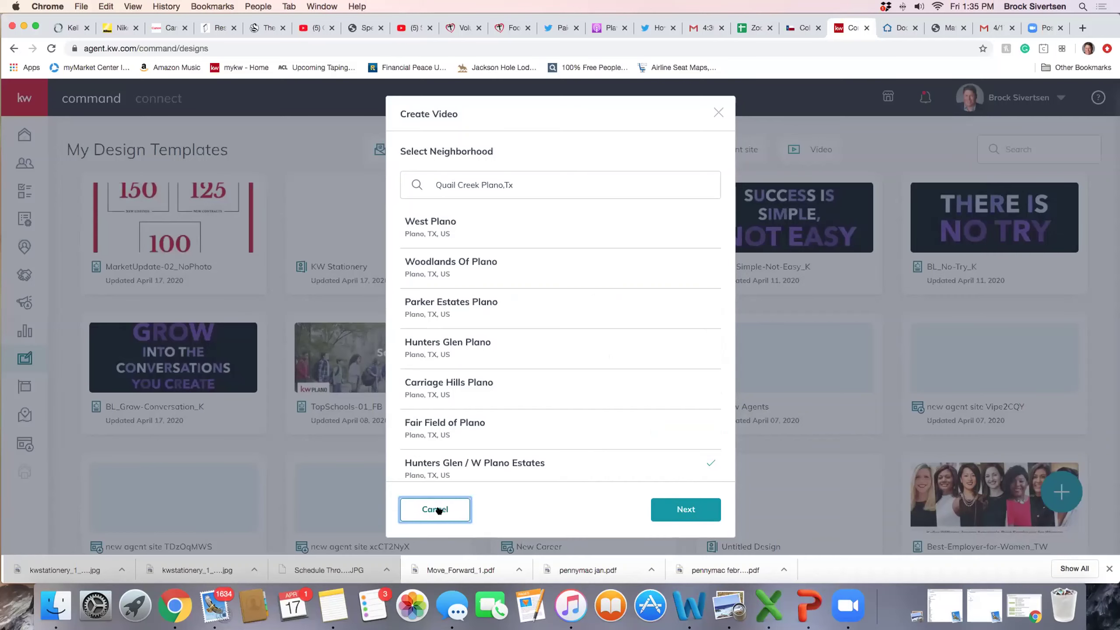
{"action": "left_click", "coordinate": [435, 510]}
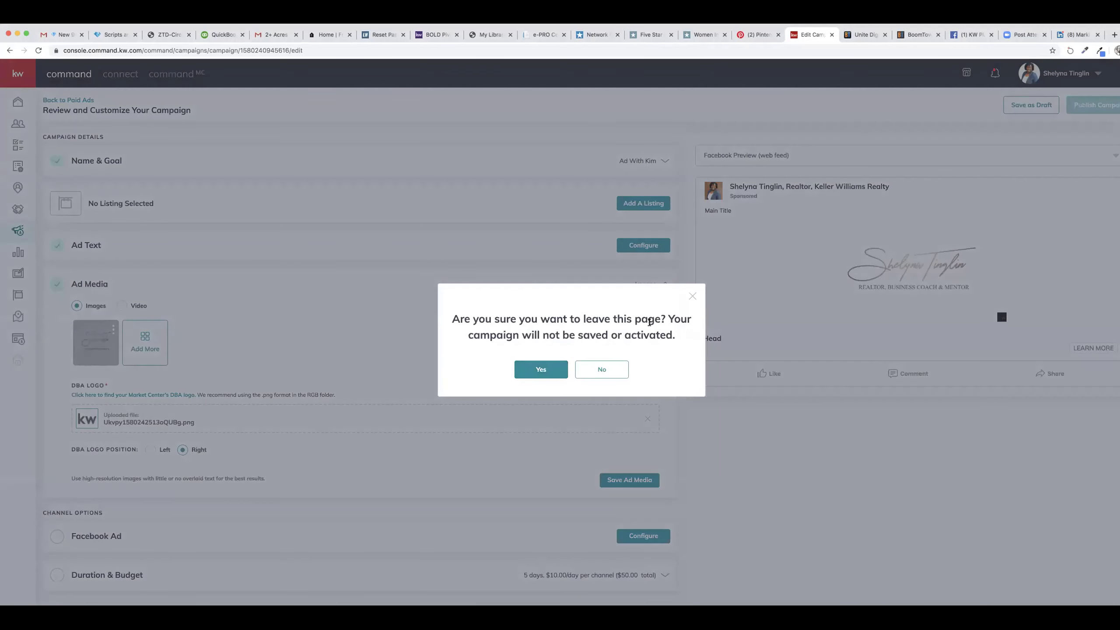
- Leave the ad campaign editor without saving and open the Contacts list
{"action": "left_click", "coordinate": [559, 375]}
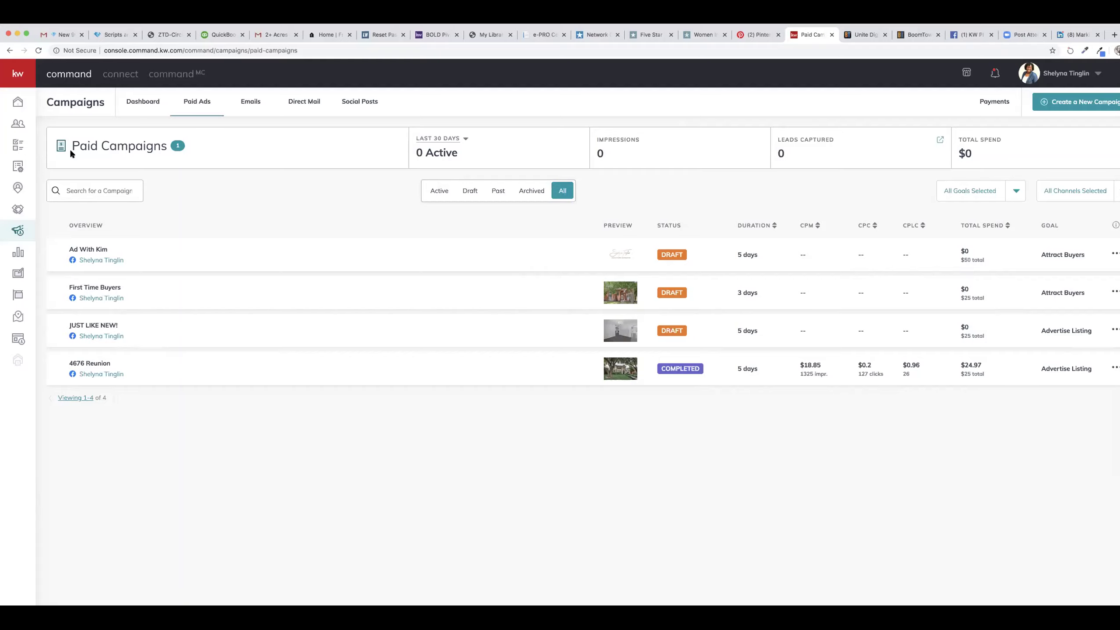
{"action": "left_click", "coordinate": [13, 127]}
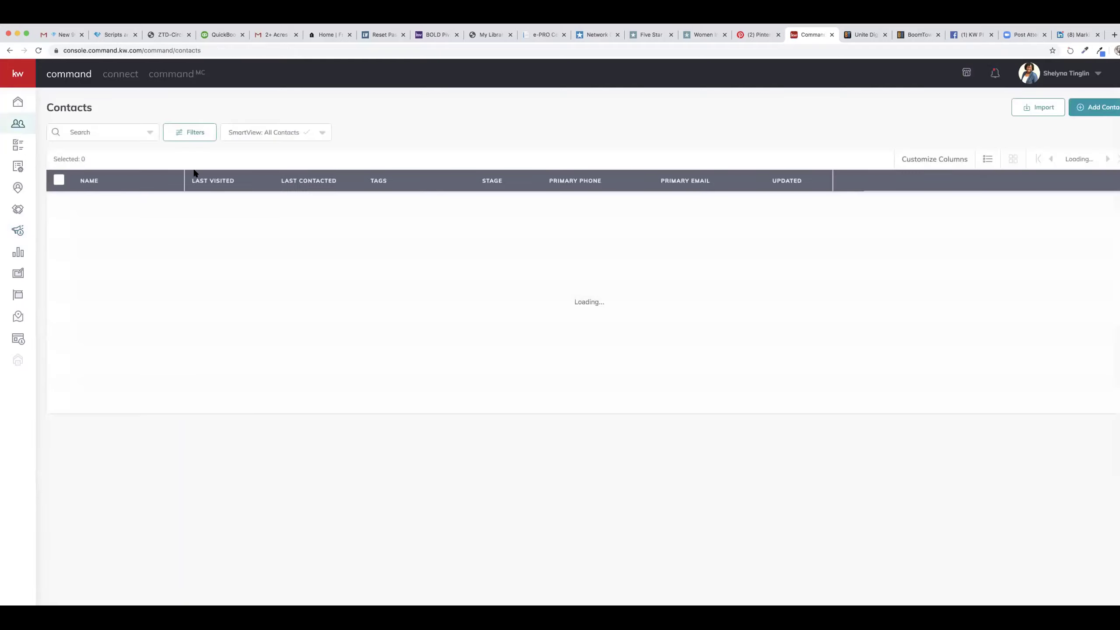
- Open the contact filters, search the Lead Source options for "face", and select Facebook Pages
{"action": "left_click", "coordinate": [192, 133]}
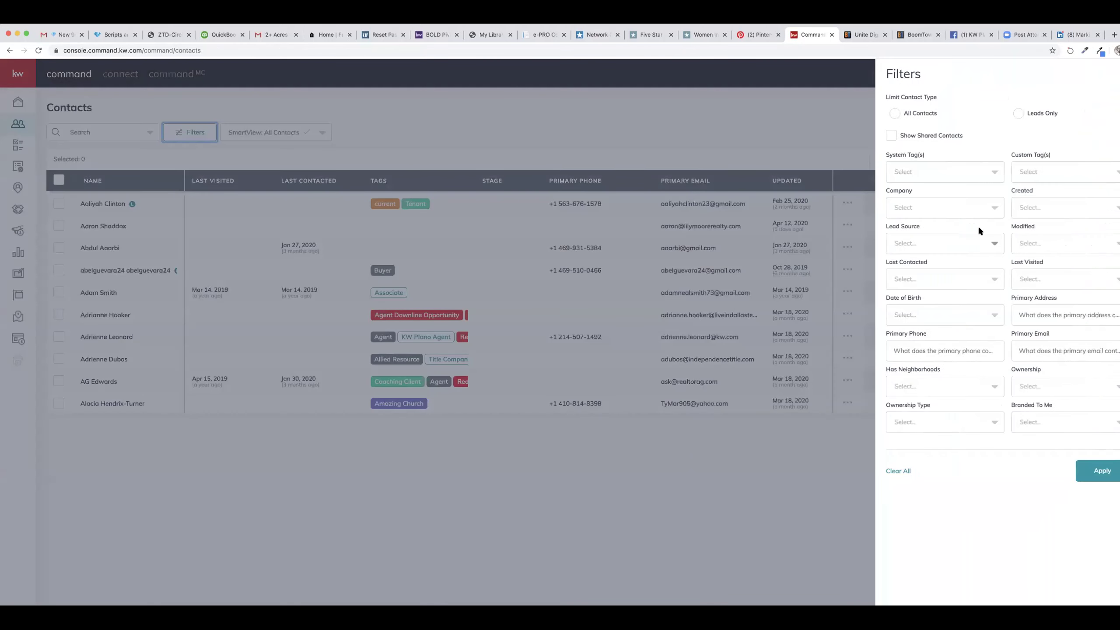
{"action": "left_click", "coordinate": [934, 244]}
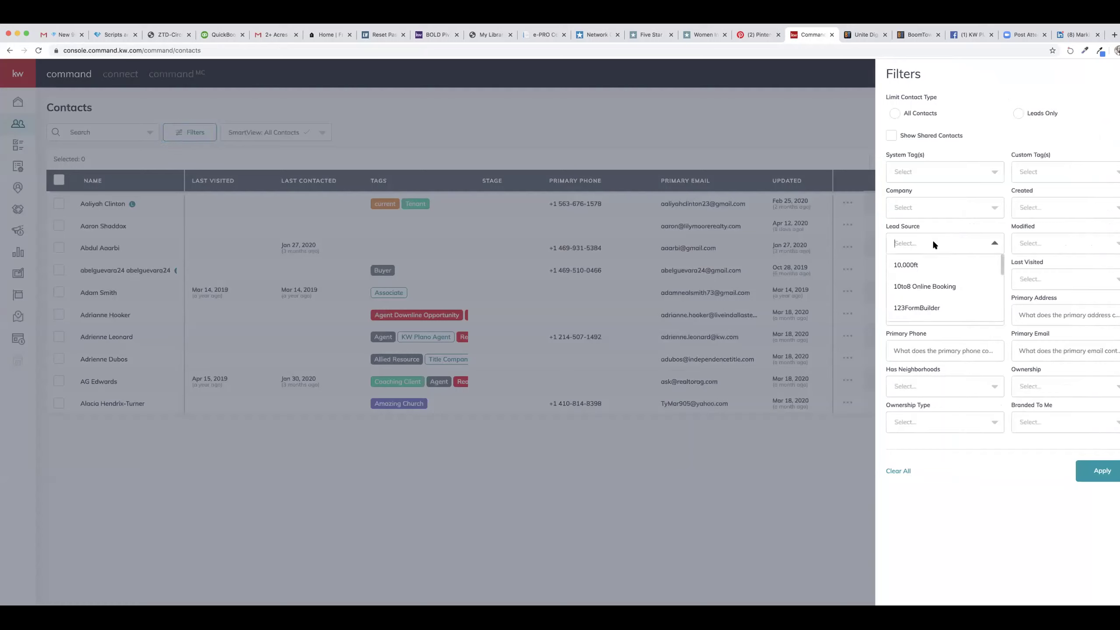
{"action": "type", "text": "face"}
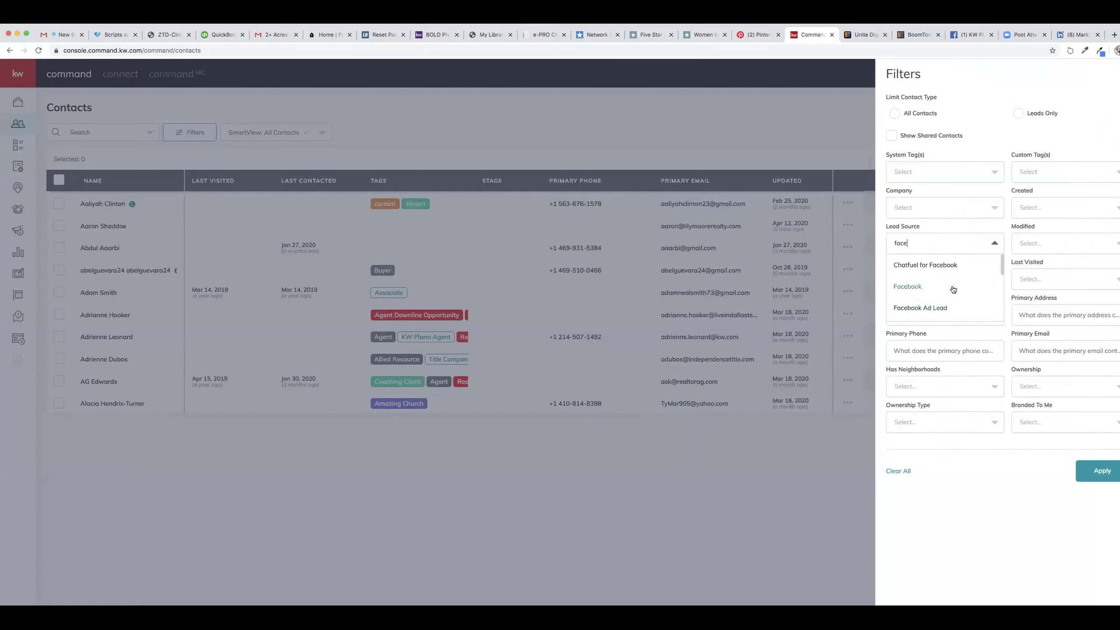
{"action": "scroll", "coordinate": [953, 289], "scroll_direction": "down", "scroll_amount": 3}
{"action": "scroll", "coordinate": [954, 287], "scroll_direction": "down", "scroll_amount": 3}
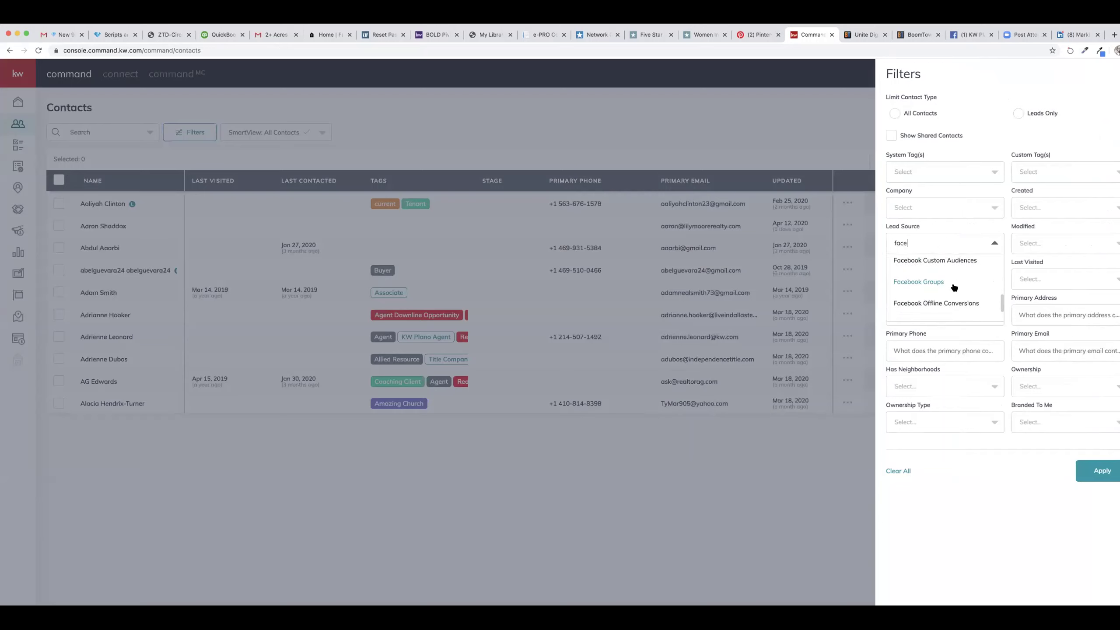
{"action": "scroll", "coordinate": [948, 289], "scroll_direction": "up", "scroll_amount": 1}
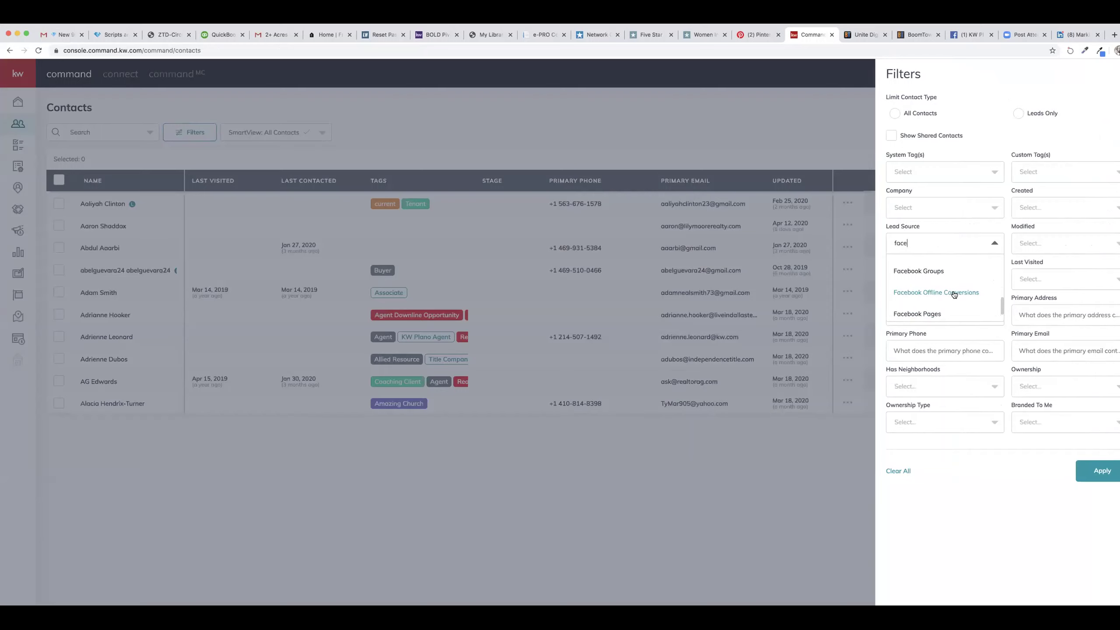
{"action": "scroll", "coordinate": [954, 294], "scroll_direction": "up", "scroll_amount": 3}
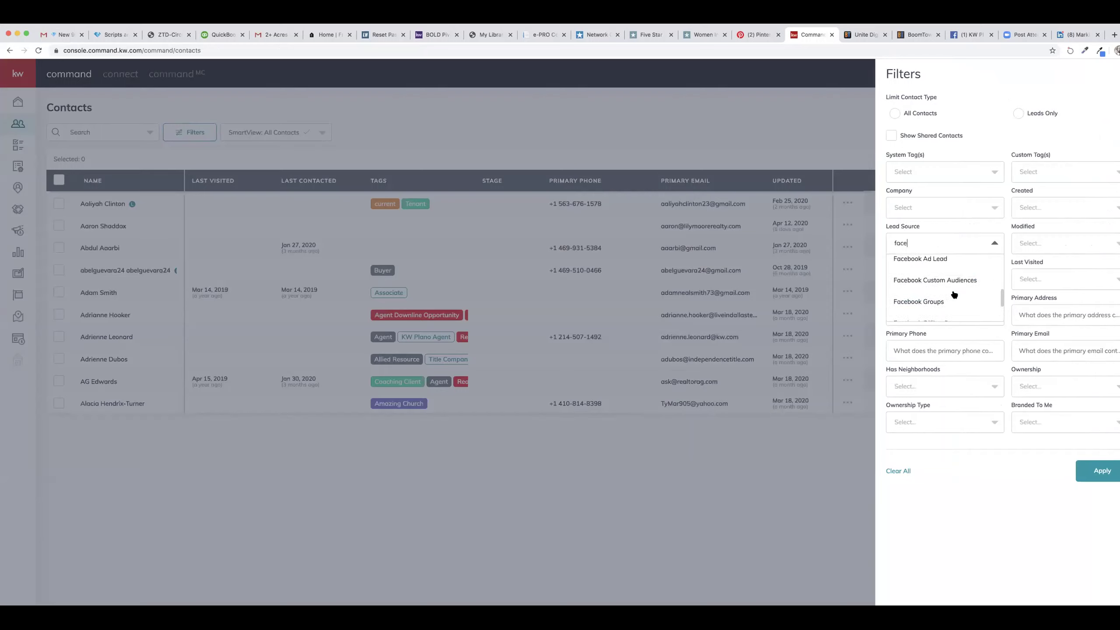
{"action": "scroll", "coordinate": [953, 294], "scroll_direction": "up", "scroll_amount": 3}
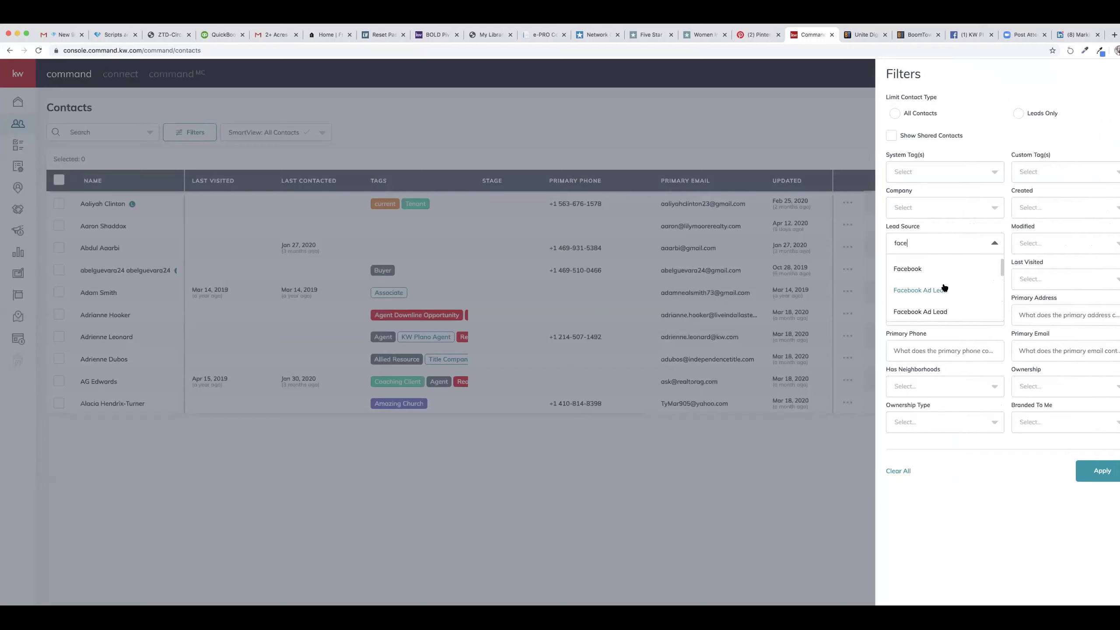
{"action": "scroll", "coordinate": [944, 287], "scroll_direction": "down", "scroll_amount": 5}
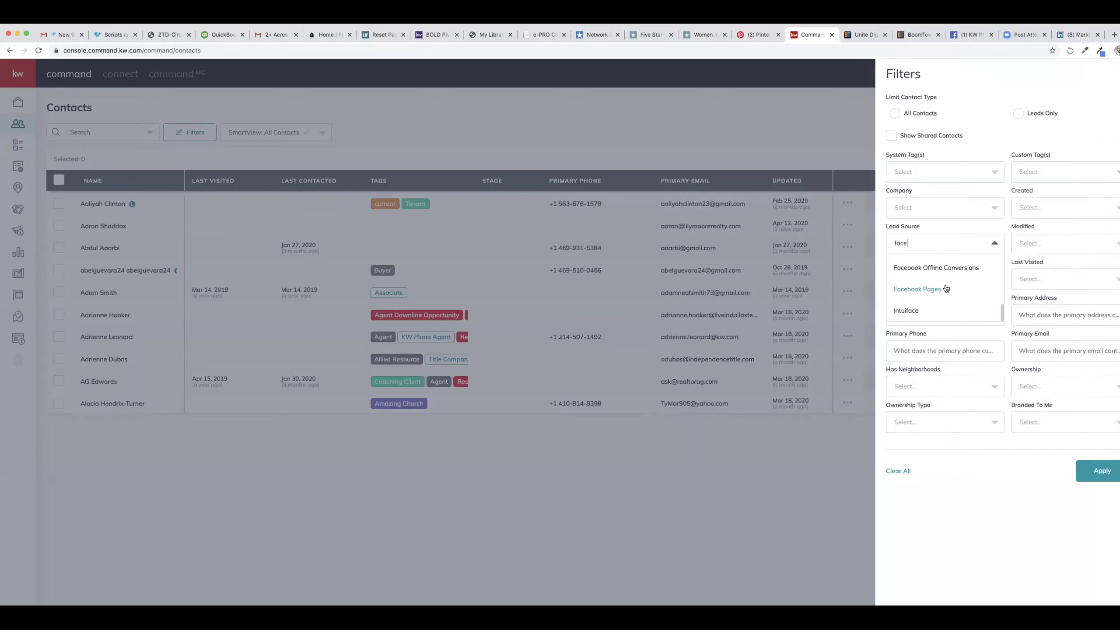
{"action": "left_click", "coordinate": [946, 288]}
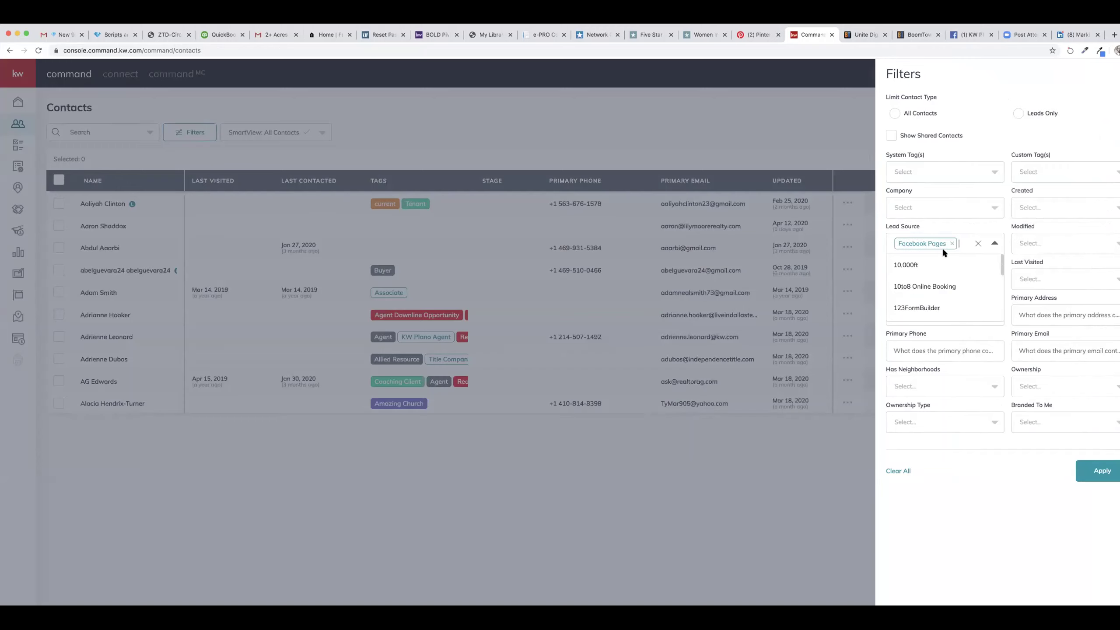
- Add Facebook and the first Facebook Ad Lead entry to the Lead Source filter
{"action": "type", "text": "fac"}
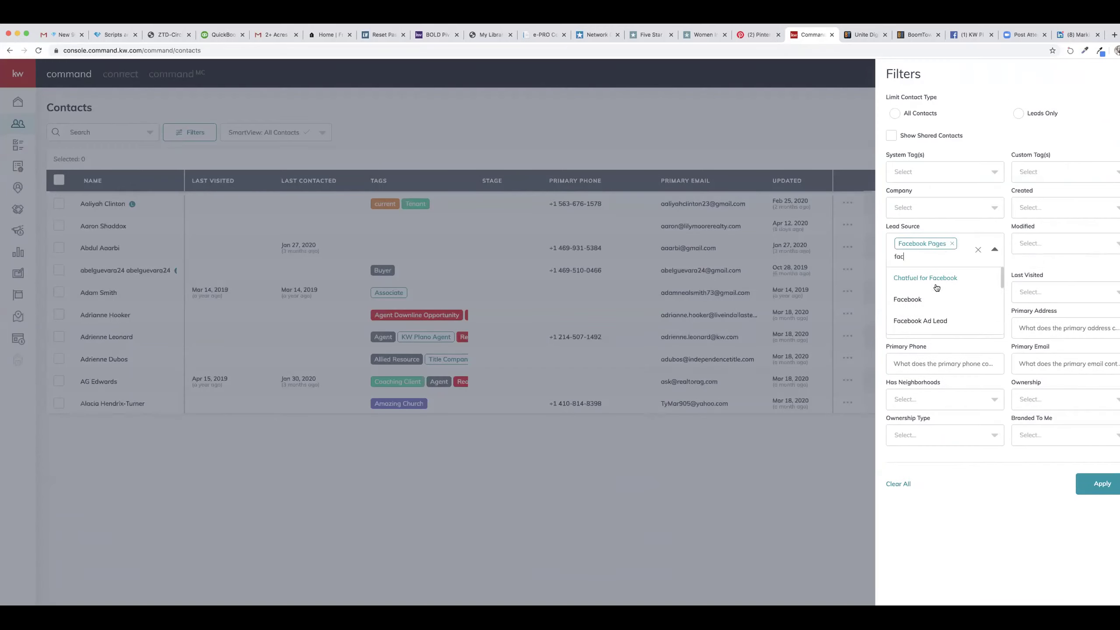
{"action": "left_click", "coordinate": [917, 300]}
{"action": "type", "text": "co"}
{"action": "key", "text": "BackSpace"}
{"action": "key", "text": "BackSpace"}
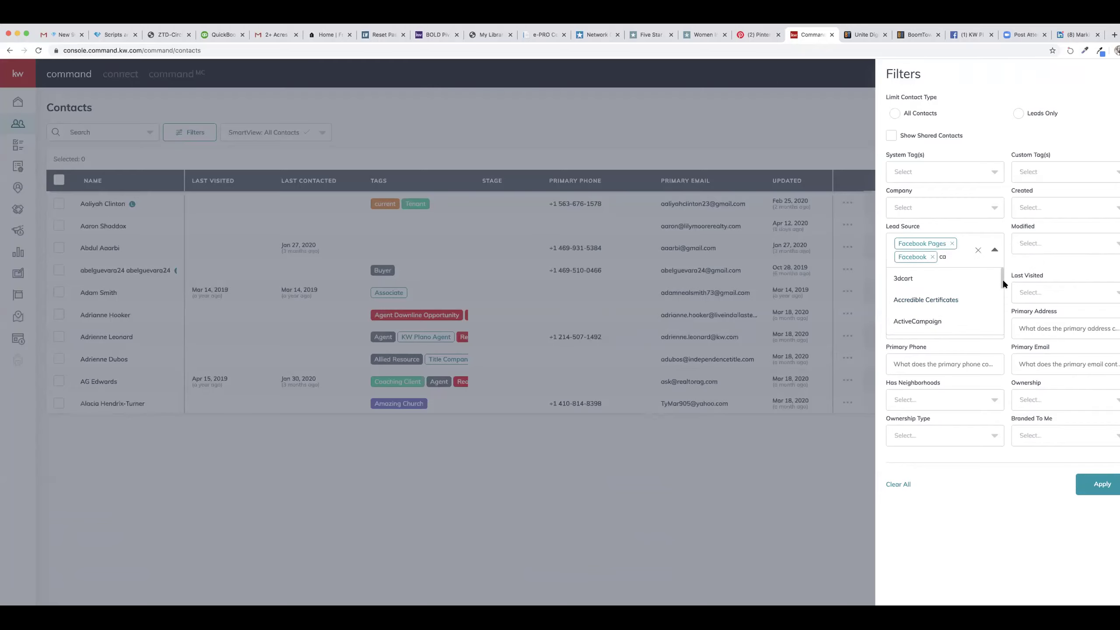
{"action": "type", "text": "fac"}
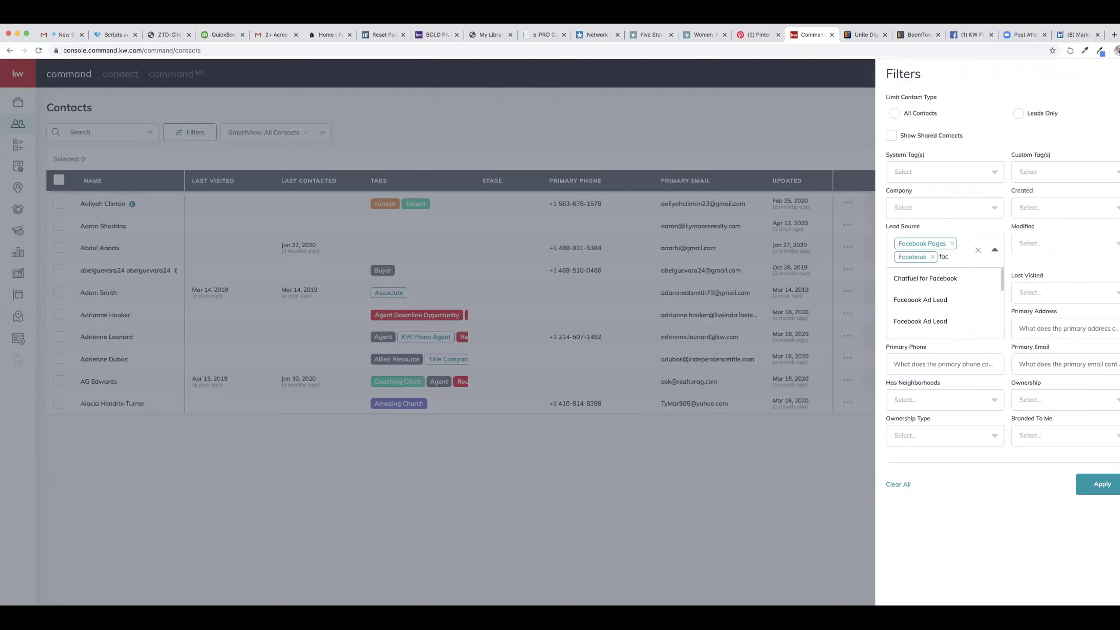
{"action": "left_click", "coordinate": [939, 300]}
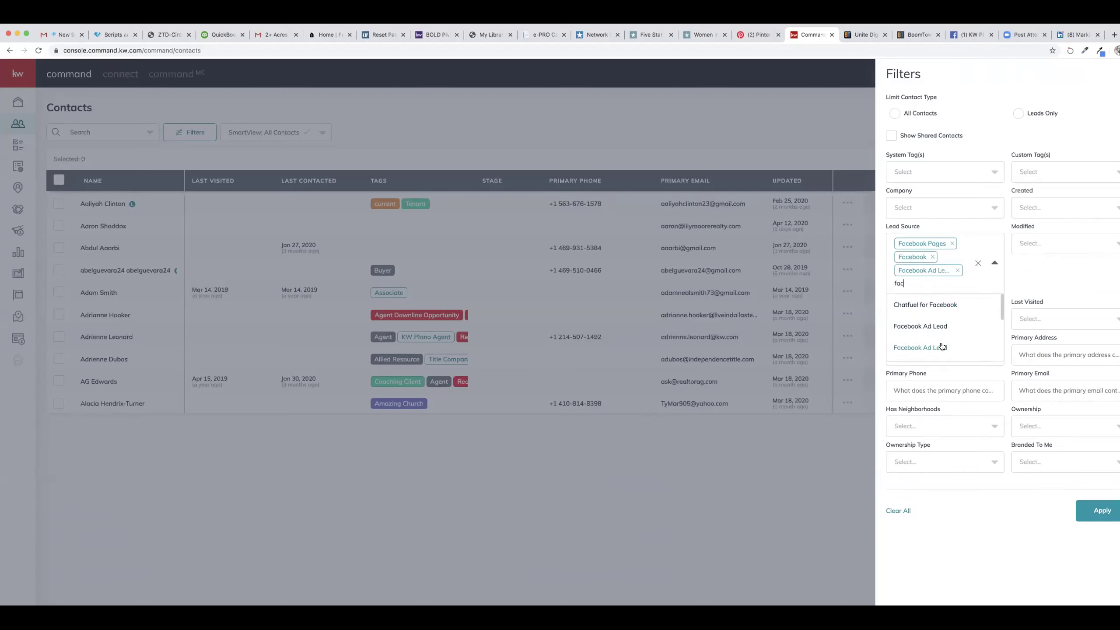
- Add the four remaining Facebook Ad Lead entries to the Lead Source filter
{"action": "left_click", "coordinate": [942, 345]}
{"action": "type", "text": "e"}
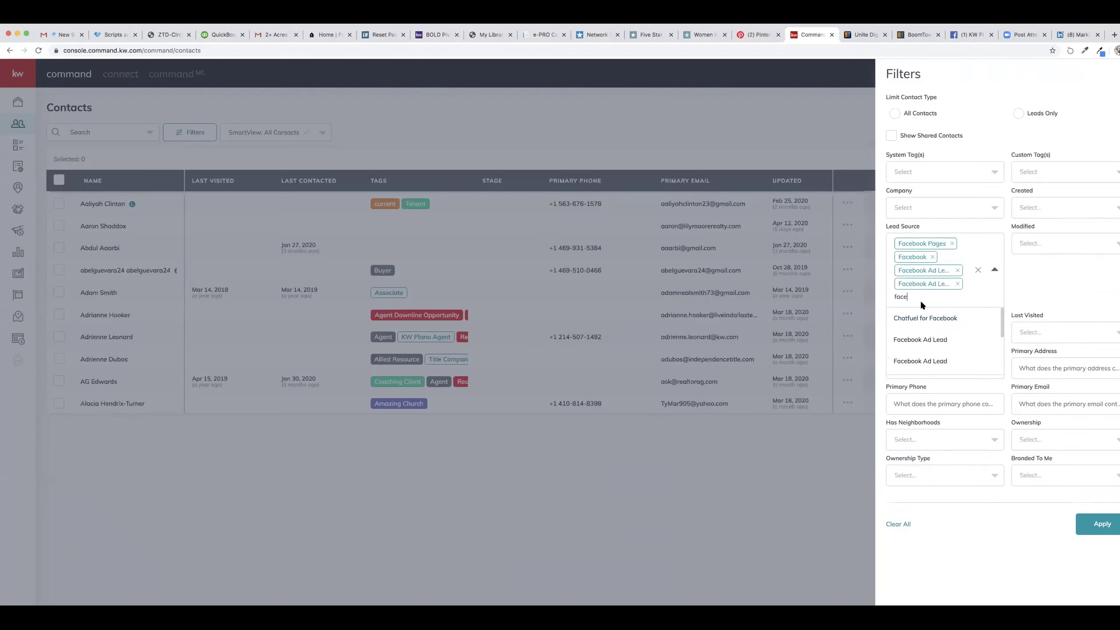
{"action": "left_click", "coordinate": [925, 339]}
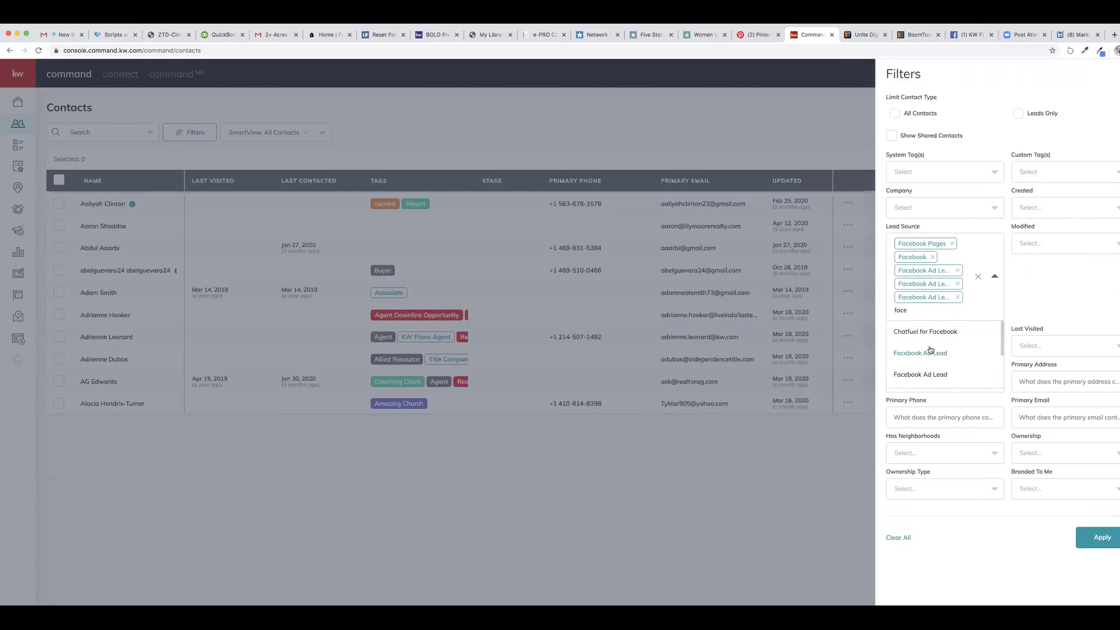
{"action": "left_click", "coordinate": [929, 353]}
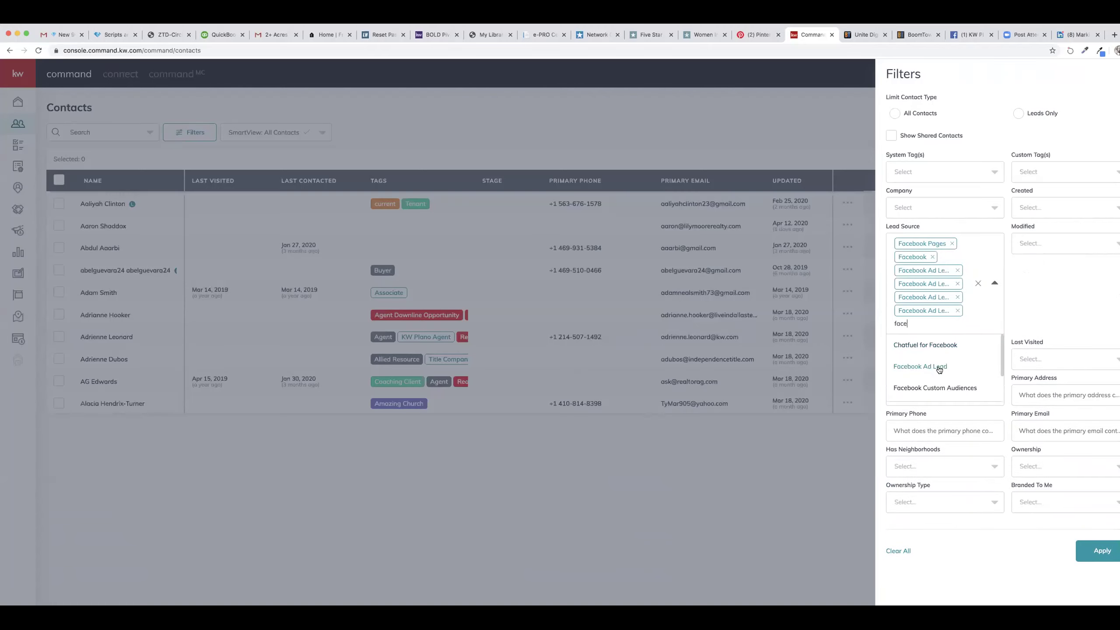
{"action": "left_click", "coordinate": [936, 364]}
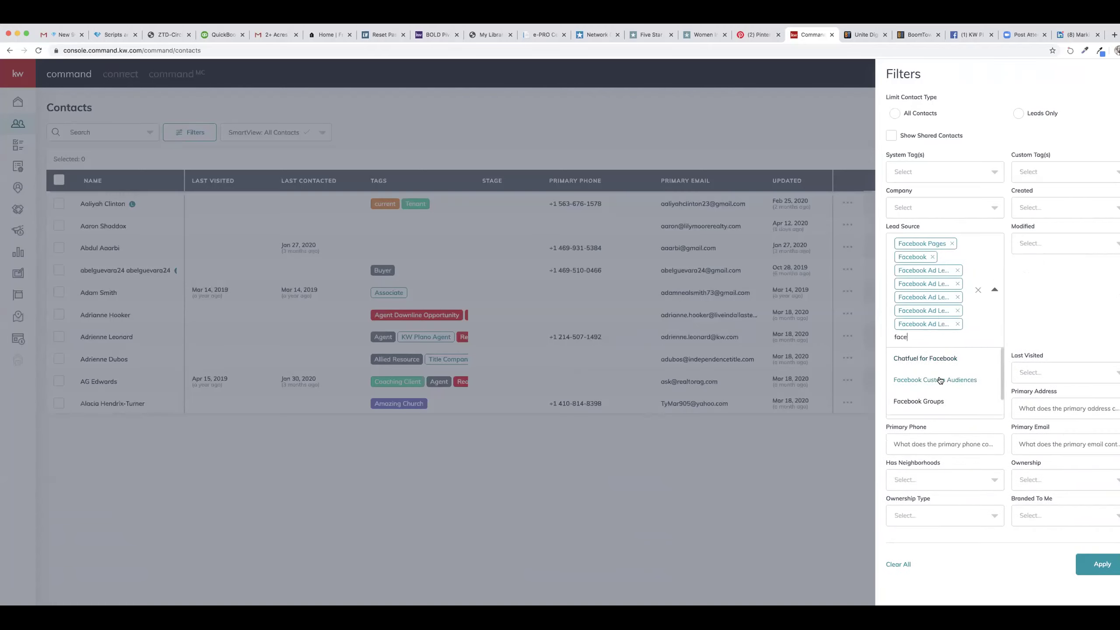
- Add Facebook Custom Audiences, Facebook Groups and Facebook Offline Conversions to the Lead Source filter
{"action": "left_click", "coordinate": [937, 379]}
{"action": "left_click", "coordinate": [942, 394]}
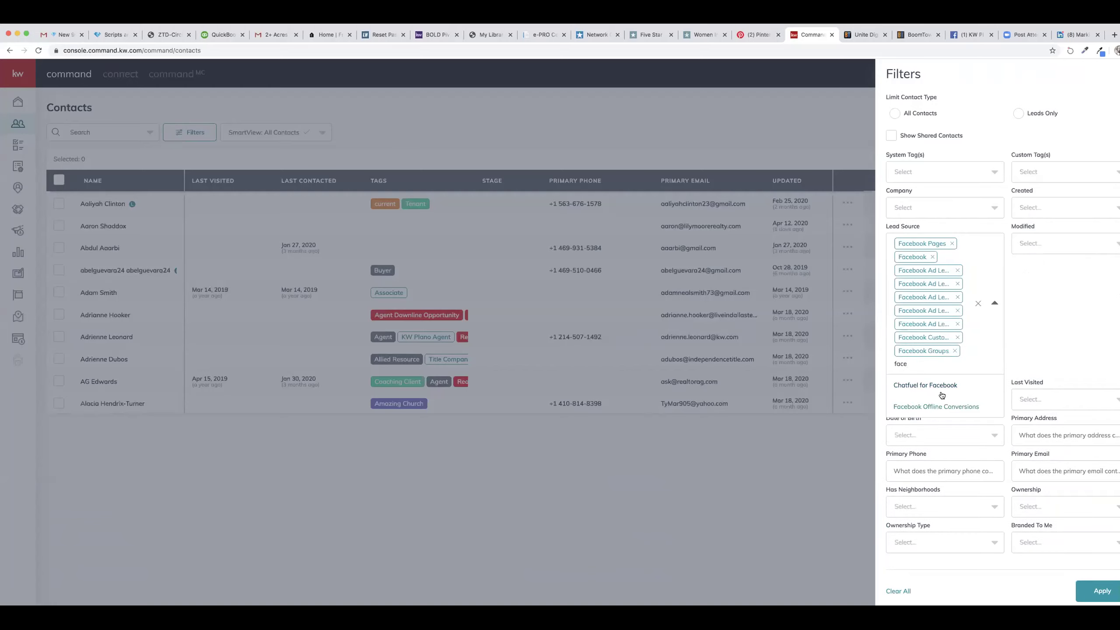
{"action": "left_click", "coordinate": [934, 406]}
- Search the lead sources for "face" again, add Chatfuel for Facebook, and apply the filters to the contacts
{"action": "key", "text": "BackSpace"}
{"action": "key", "text": "BackSpace"}
{"action": "key", "text": "BackSpace"}
{"action": "key", "text": "BackSpace"}
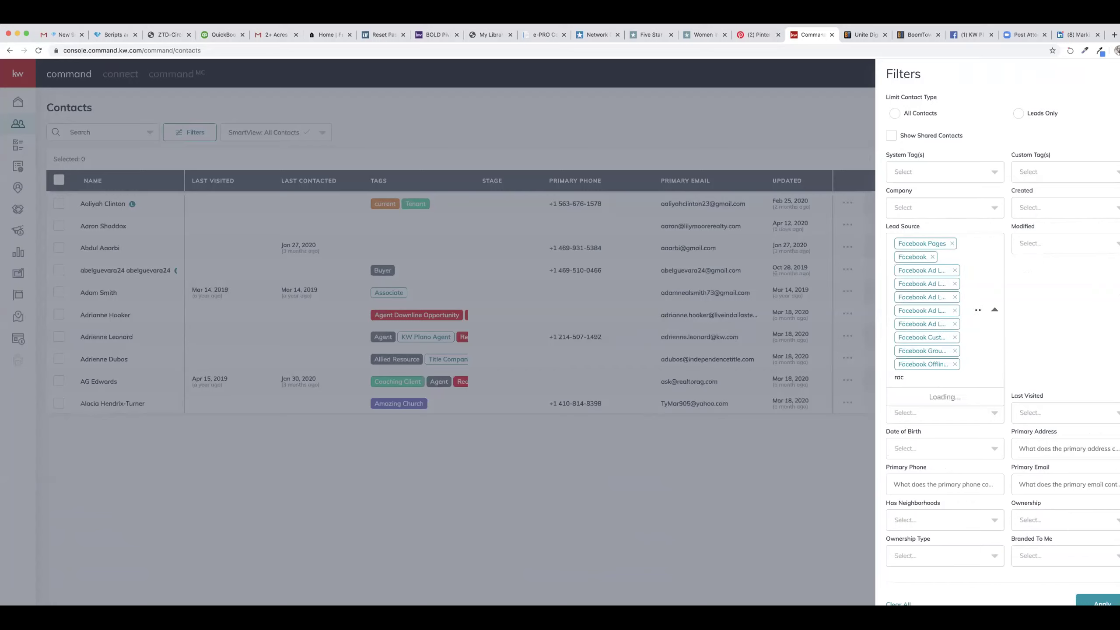
{"action": "type", "text": "face"}
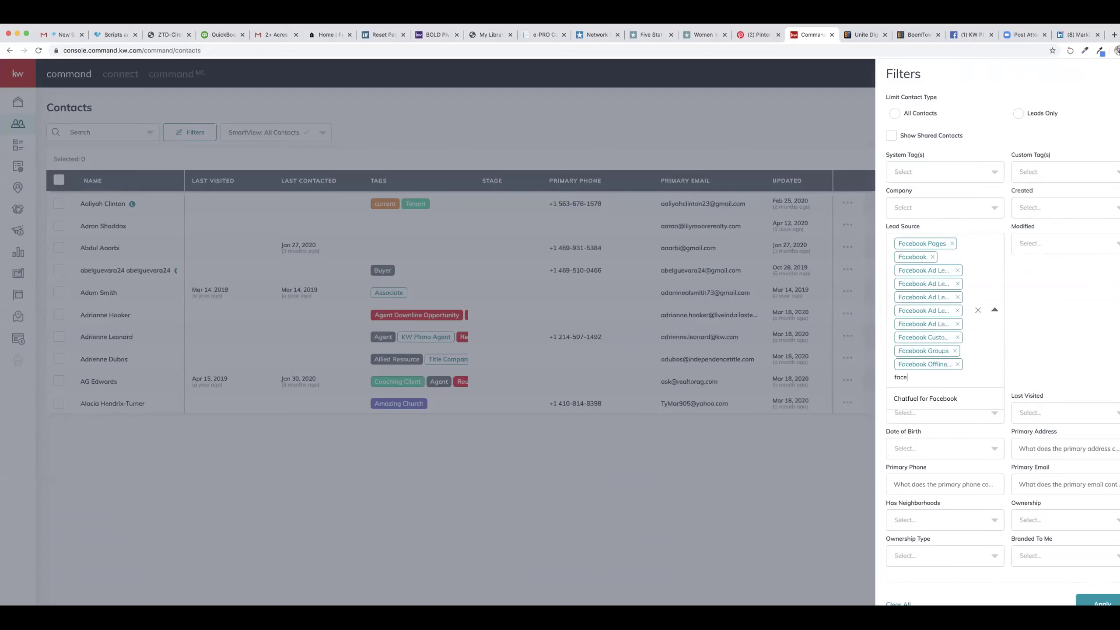
{"action": "left_click", "coordinate": [916, 398]}
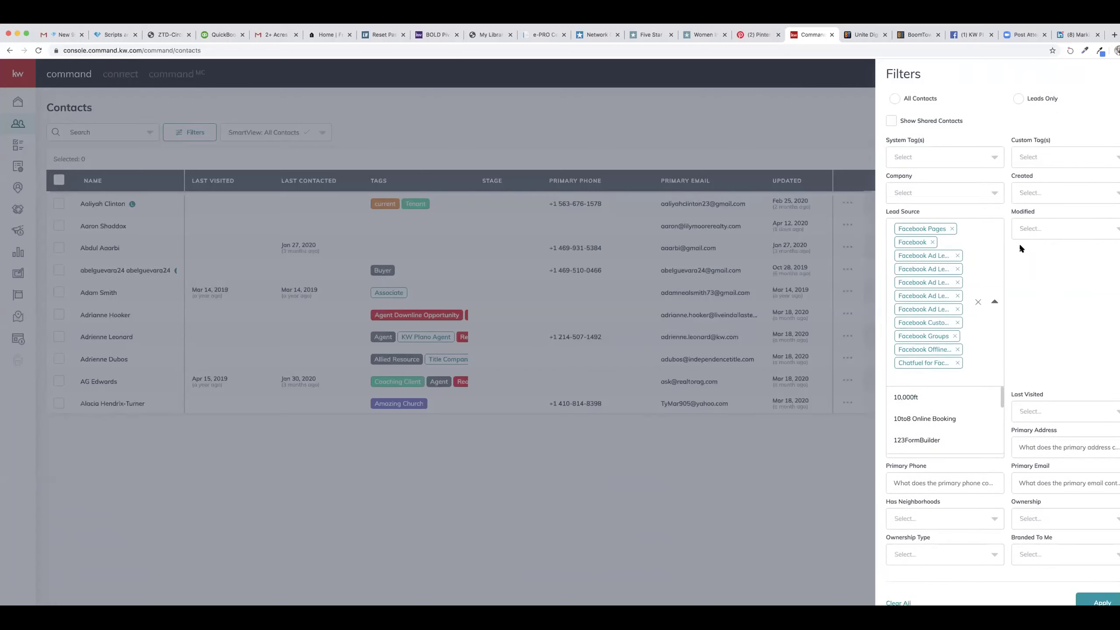
{"action": "left_click", "coordinate": [1098, 601]}
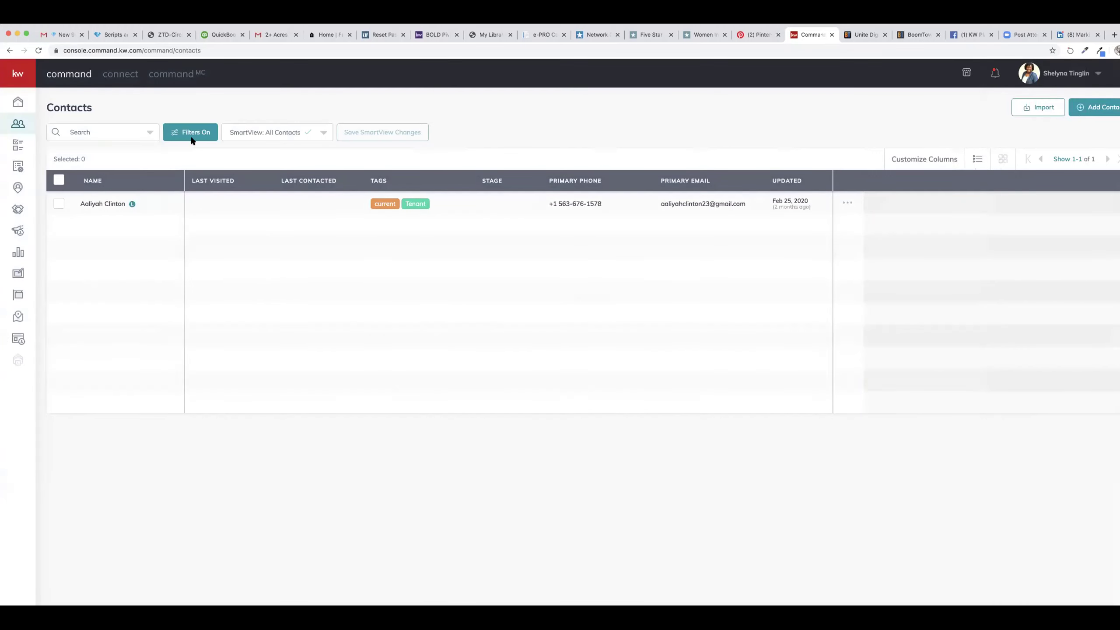
- Reopen the contact filters, limit the contact type to Leads Only, and apply them
{"action": "left_click", "coordinate": [311, 135]}
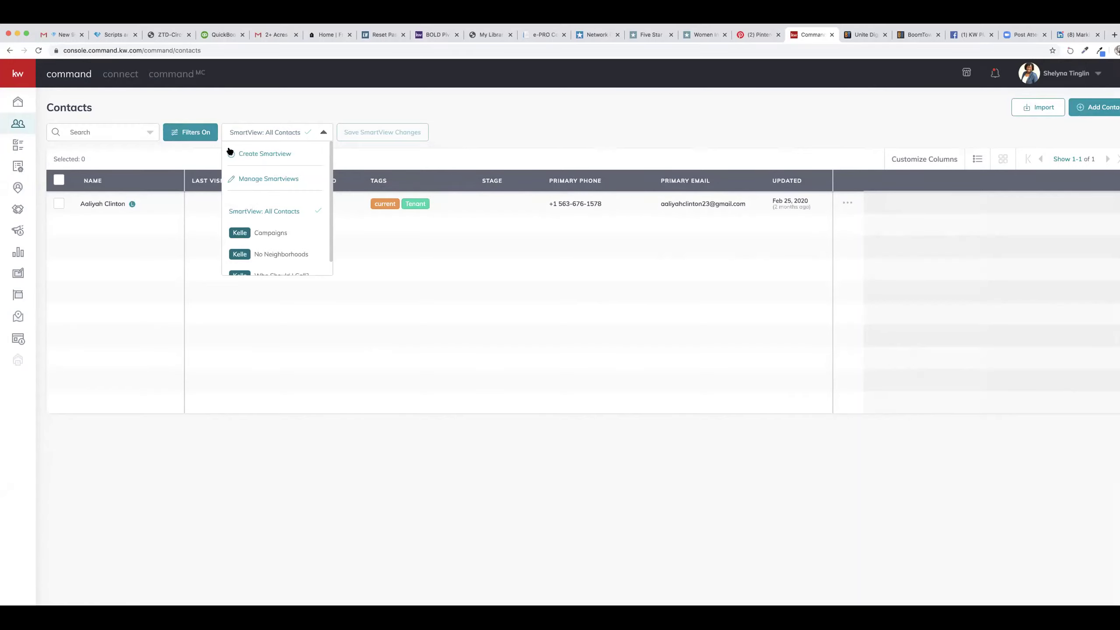
{"action": "left_click", "coordinate": [188, 130]}
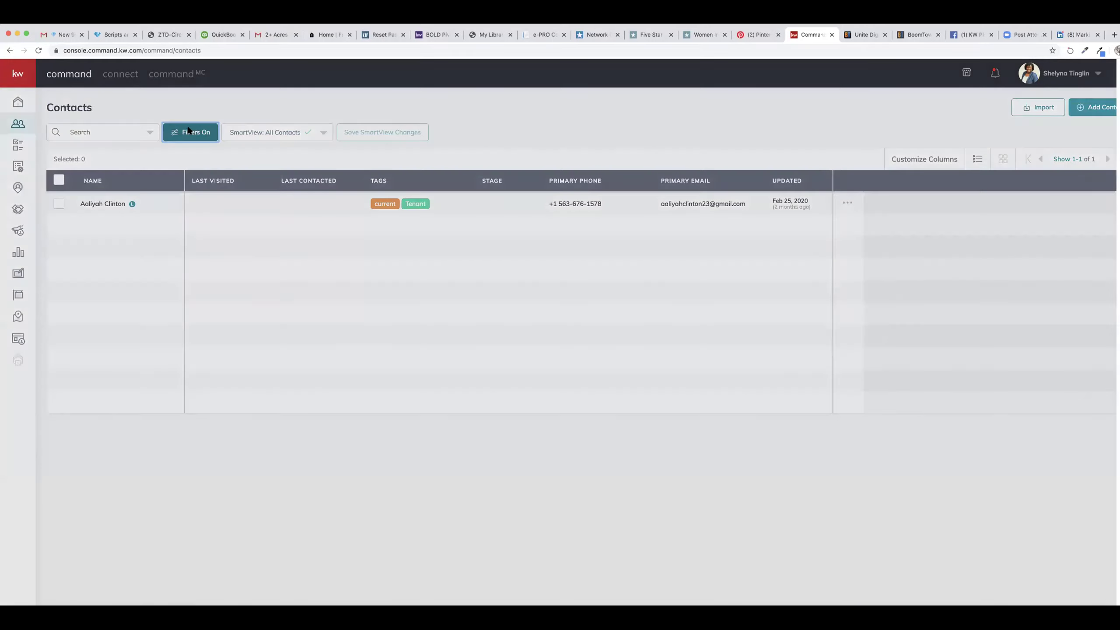
{"action": "scroll", "coordinate": [1014, 299], "scroll_direction": "down", "scroll_amount": 1}
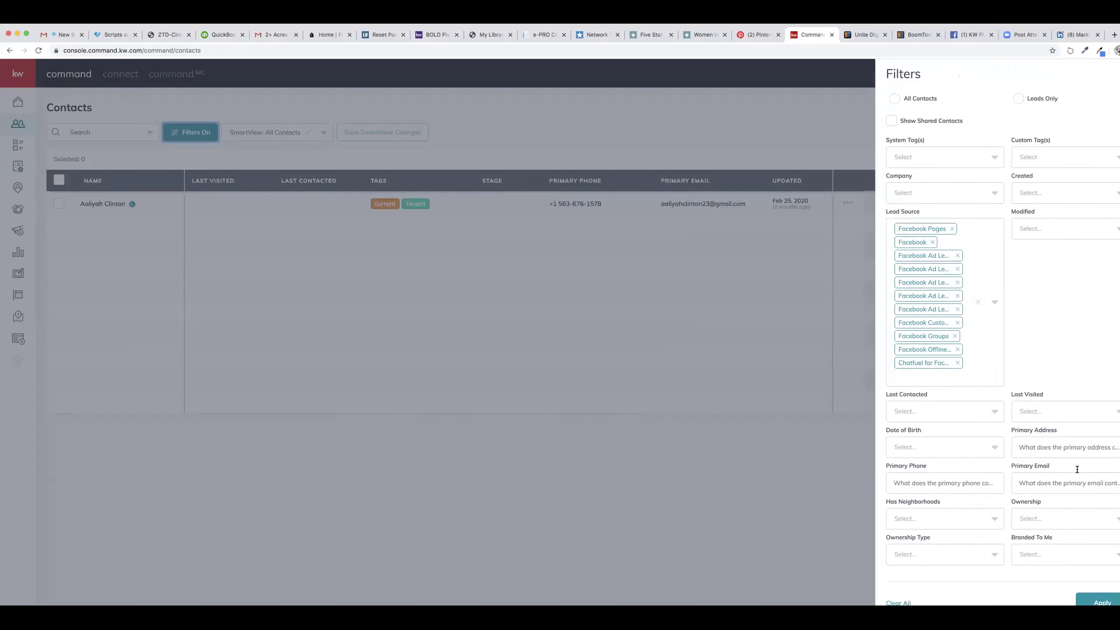
{"action": "scroll", "coordinate": [1005, 180], "scroll_direction": "up", "scroll_amount": 1}
{"action": "left_click", "coordinate": [1018, 114]}
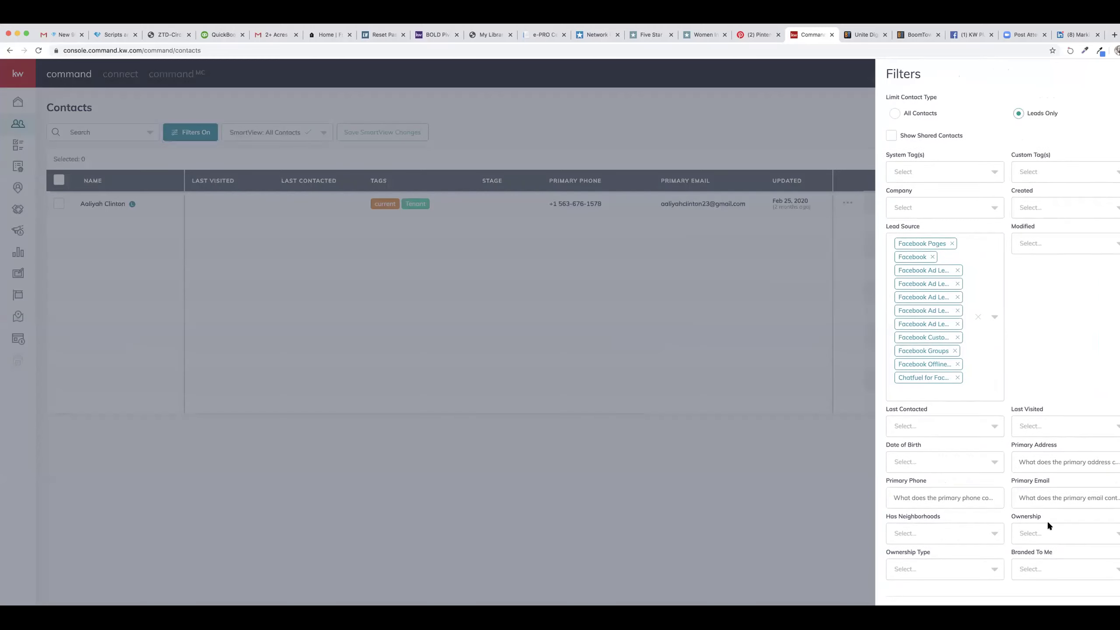
{"action": "scroll", "coordinate": [1030, 528], "scroll_direction": "down", "scroll_amount": 1}
{"action": "left_click", "coordinate": [1096, 598]}
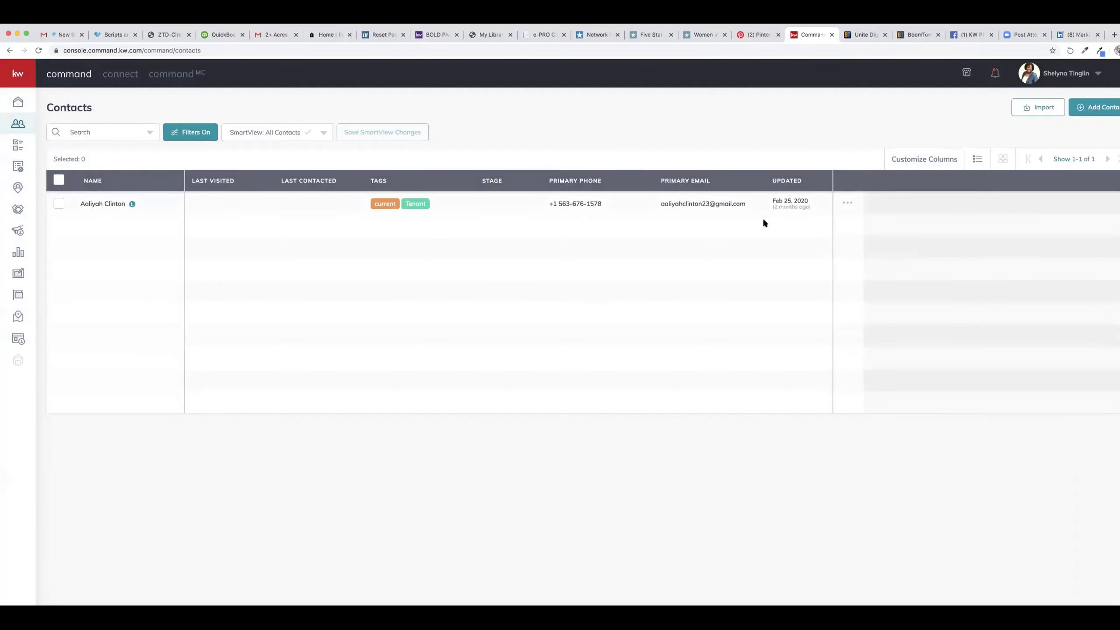
- Check which fields the contact search can cover and close the options without searching
{"action": "left_click", "coordinate": [125, 136]}
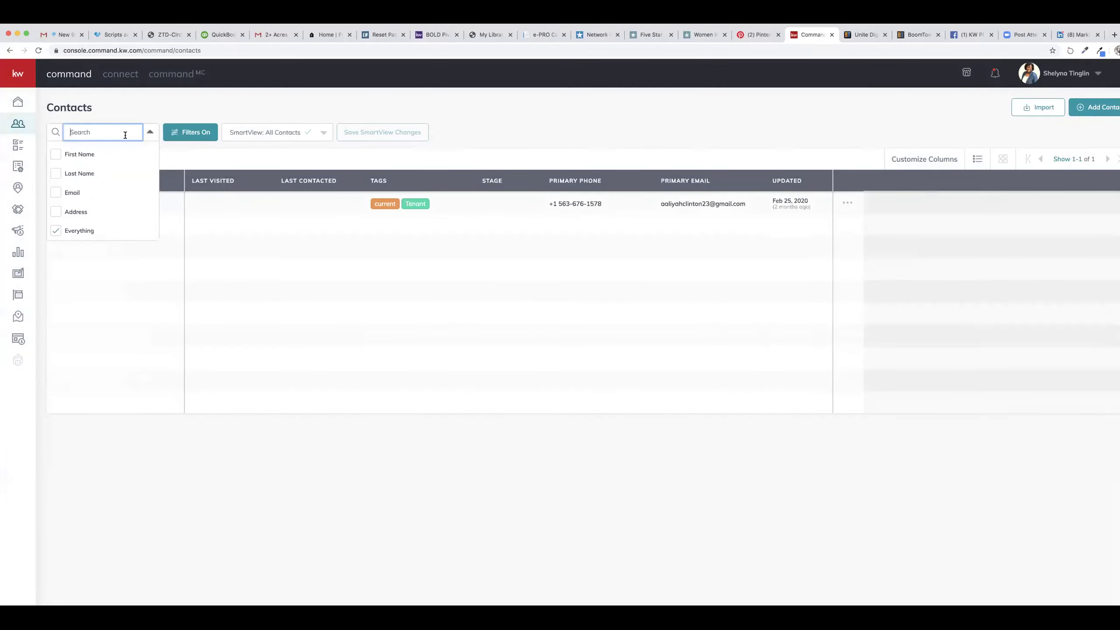
{"action": "left_click", "coordinate": [55, 230]}
{"action": "left_click", "coordinate": [311, 204]}
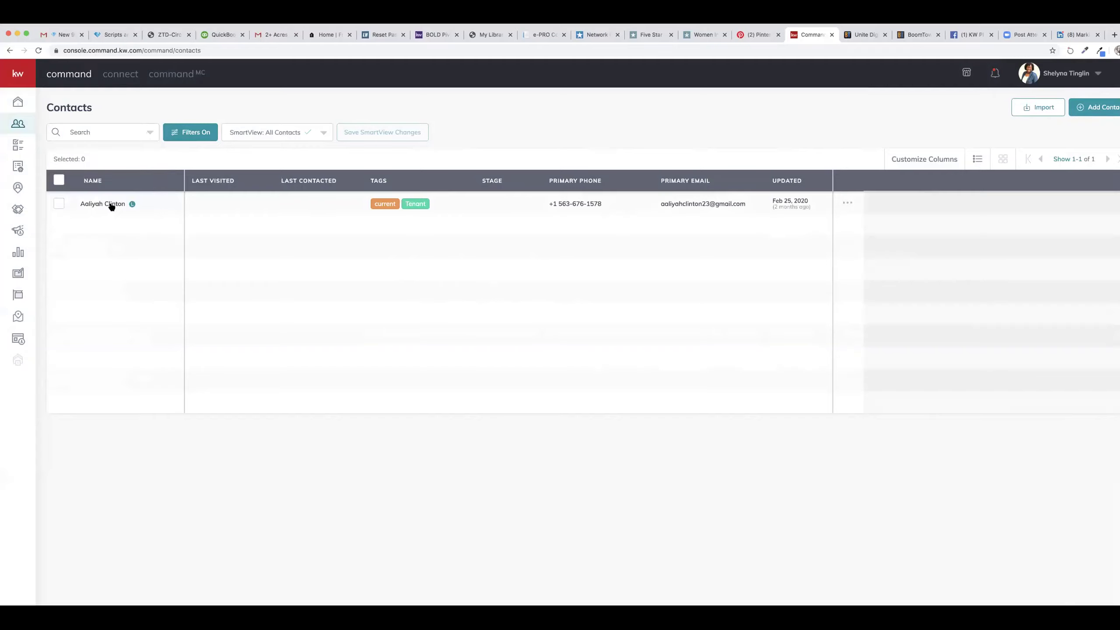
{"action": "mouse_move", "coordinate": [131, 204]}
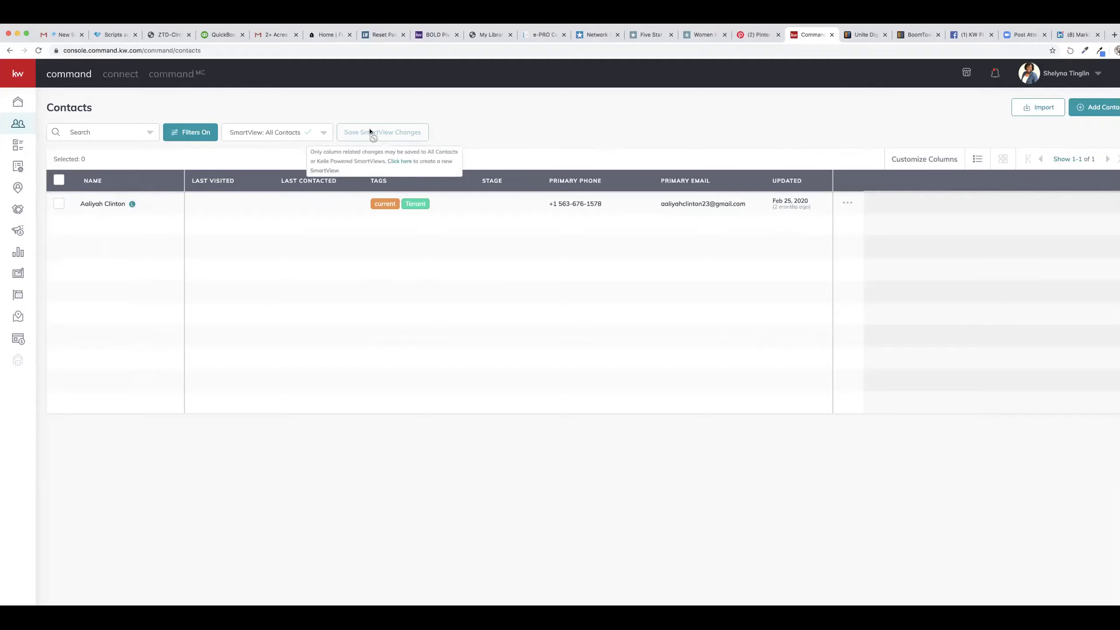
- Reopen the filters and search Lead Source for any unselected "face" options, keeping the selected sources
{"action": "left_click", "coordinate": [190, 132]}
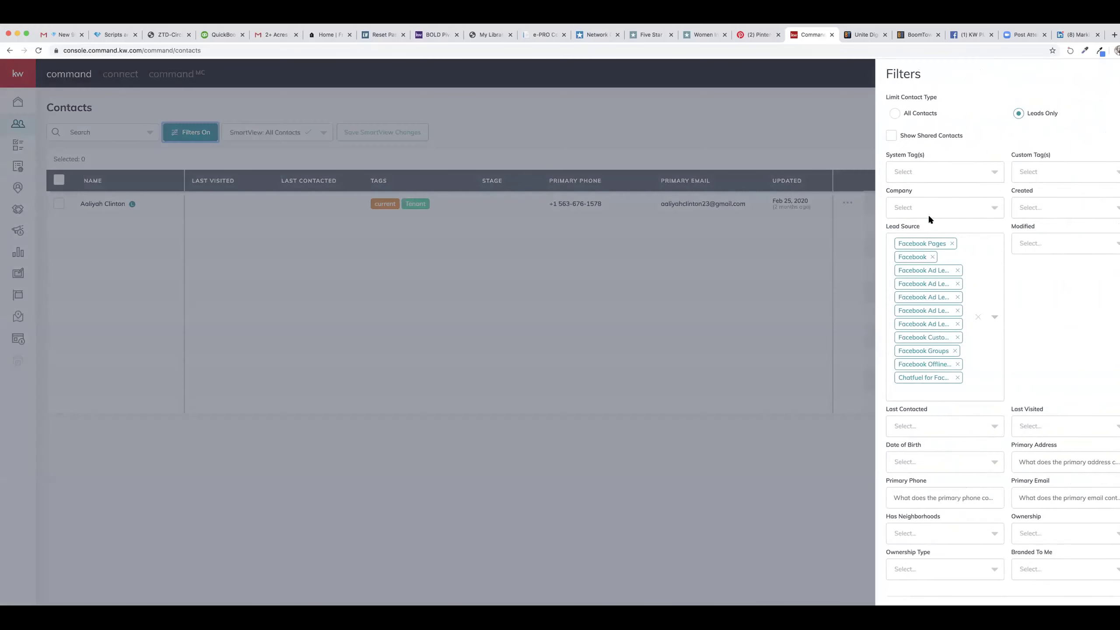
{"action": "scroll", "coordinate": [922, 413], "scroll_direction": "down", "scroll_amount": 1}
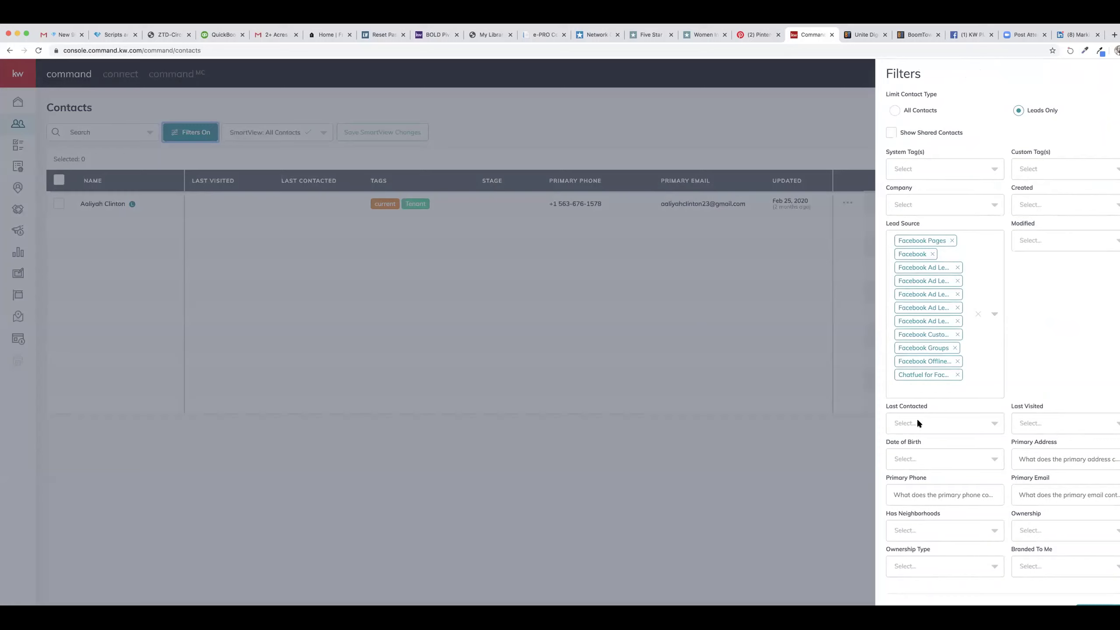
{"action": "scroll", "coordinate": [952, 415], "scroll_direction": "down", "scroll_amount": 2}
{"action": "left_click", "coordinate": [926, 372]}
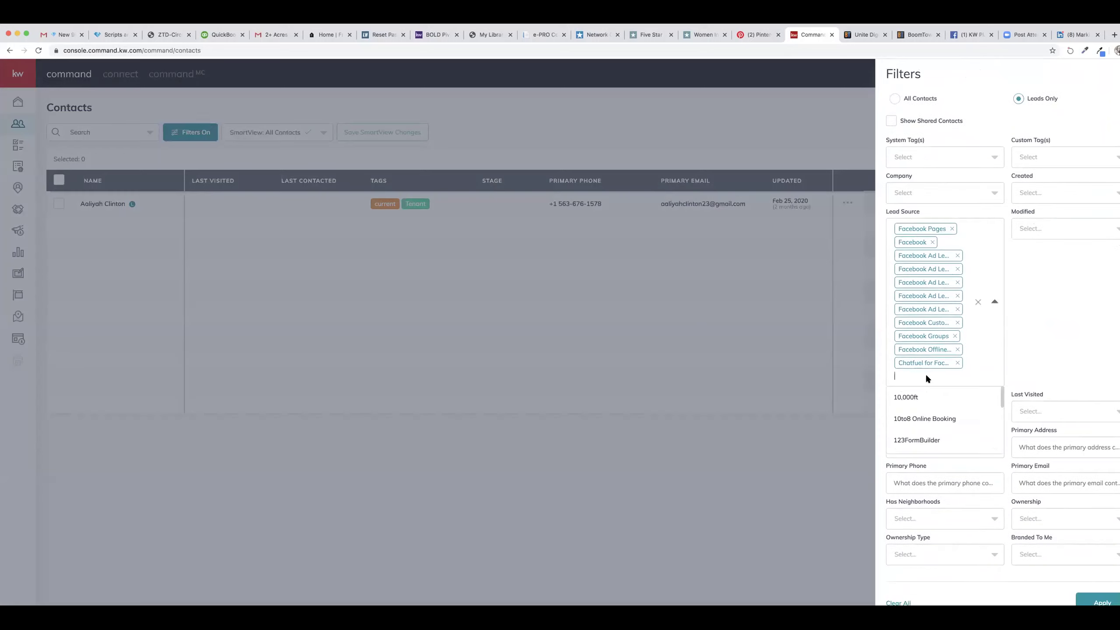
{"action": "type", "text": "faec"}
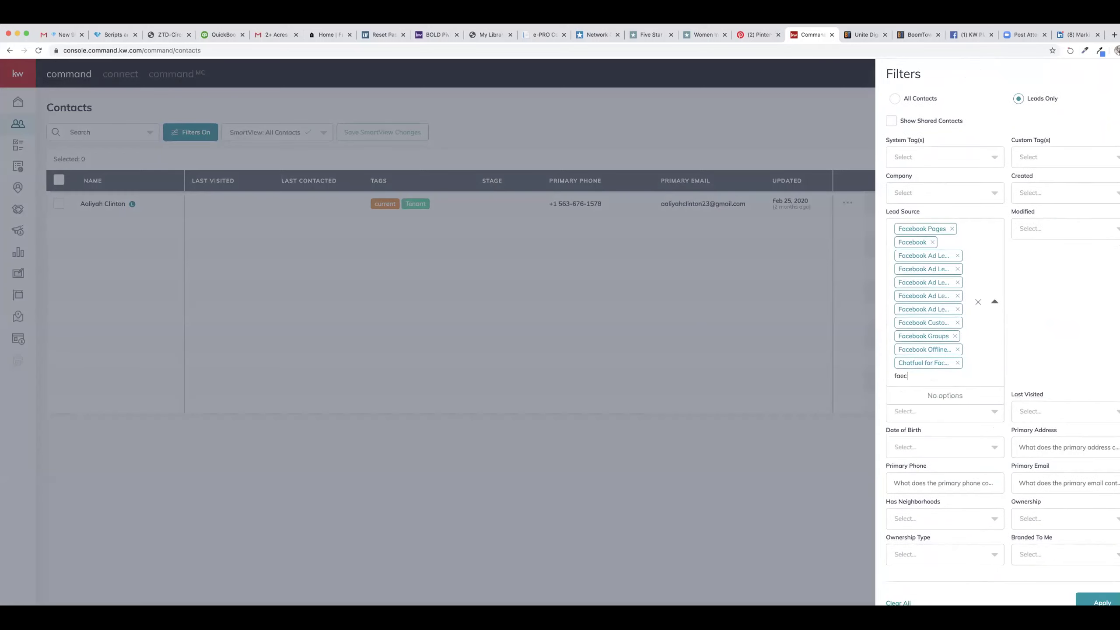
{"action": "key", "text": "BackSpace"}
{"action": "key", "text": "BackSpace"}
{"action": "type", "text": "ce"}
{"action": "key", "text": "Escape"}
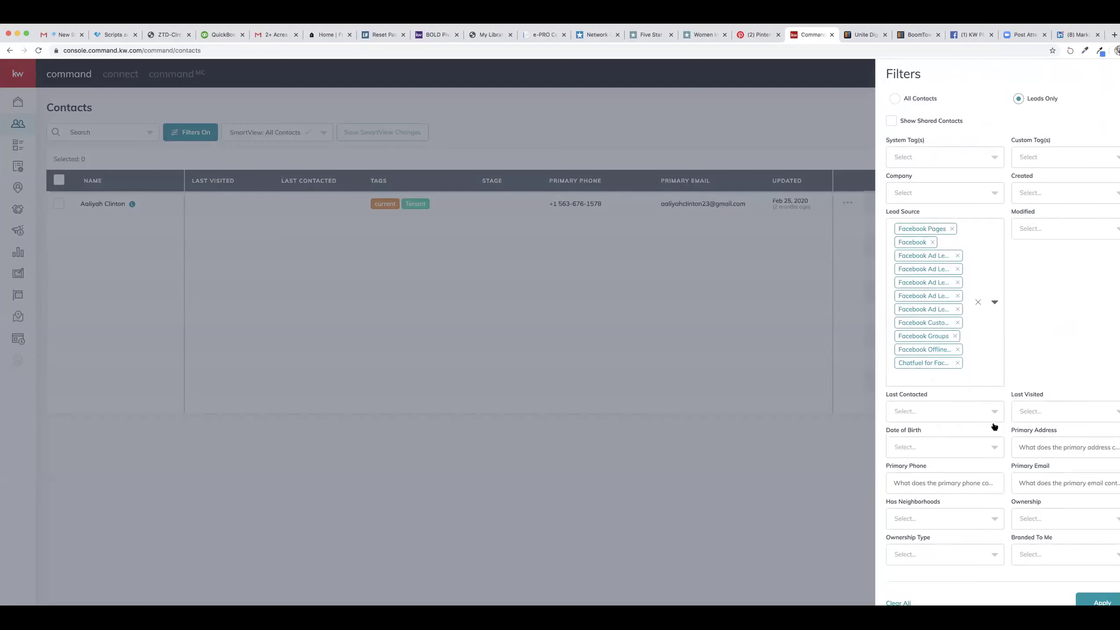
- Apply the contact filters with Leads Only and the selected Facebook lead sources
{"action": "scroll", "coordinate": [1010, 415], "scroll_direction": "up", "scroll_amount": 1}
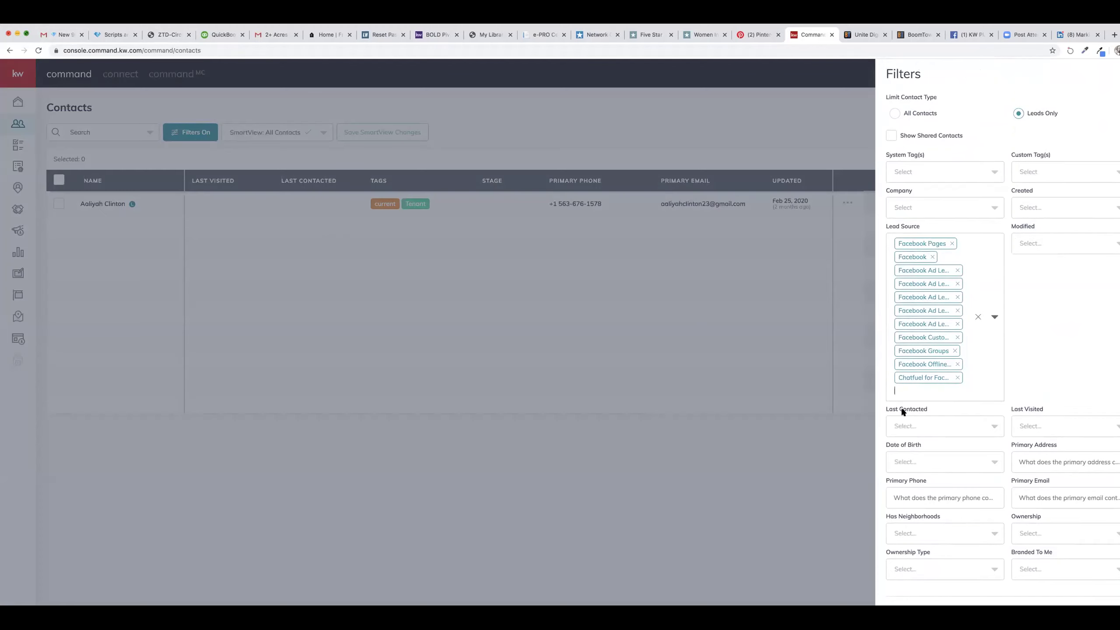
{"action": "left_click", "coordinate": [1077, 582]}
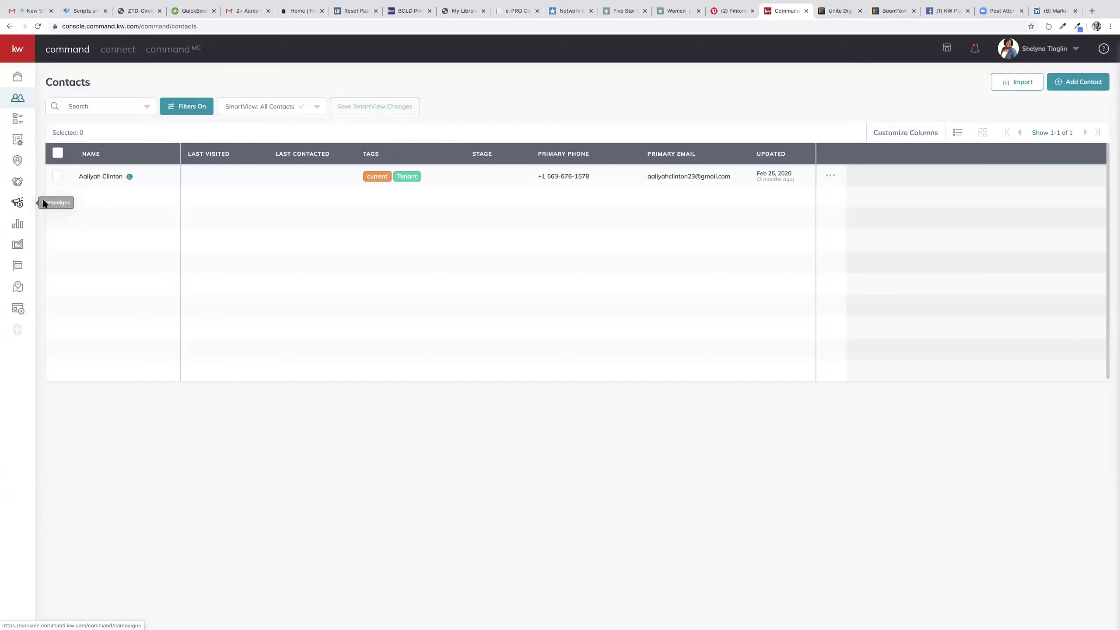
- Go to the paid ads in Campaigns and show the available actions for the completed campaign
{"action": "left_click", "coordinate": [18, 203]}
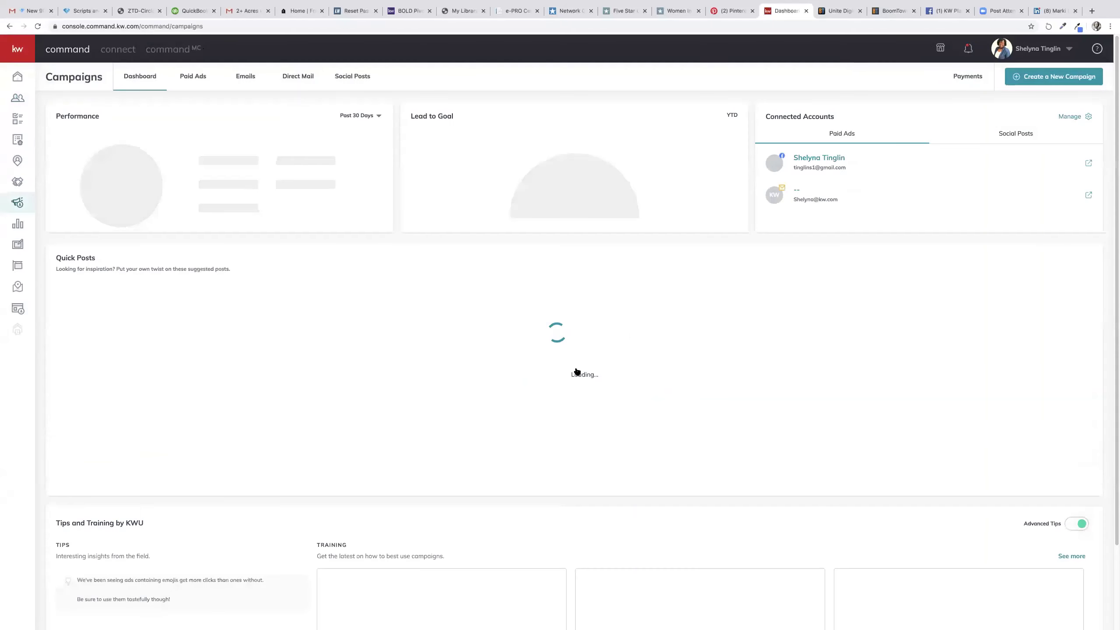
{"action": "left_click", "coordinate": [187, 79]}
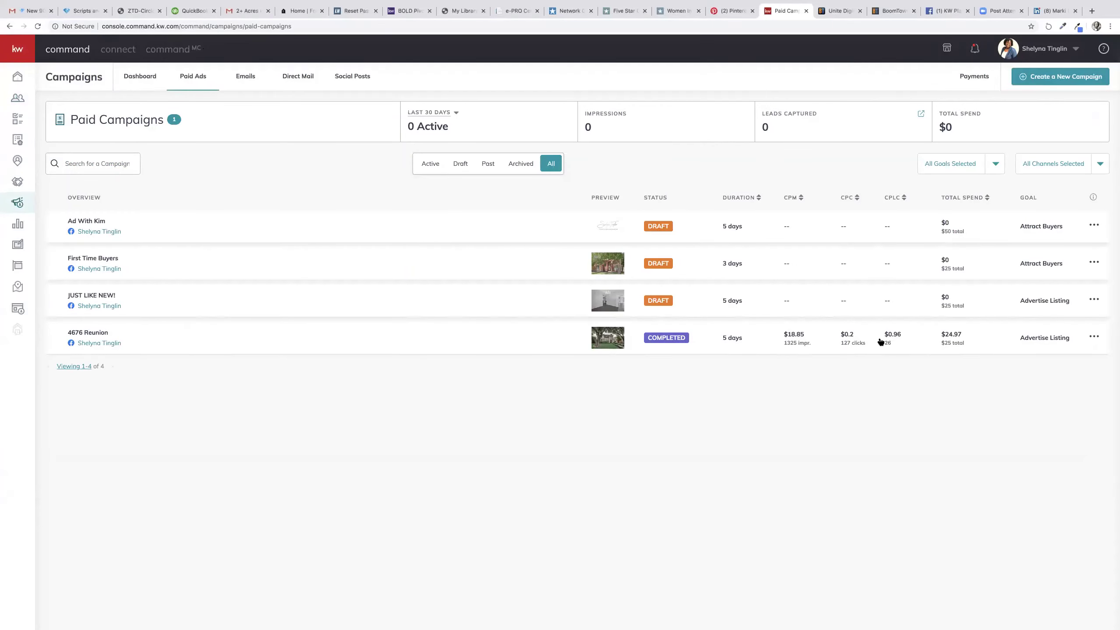
{"action": "left_click", "coordinate": [1095, 337]}
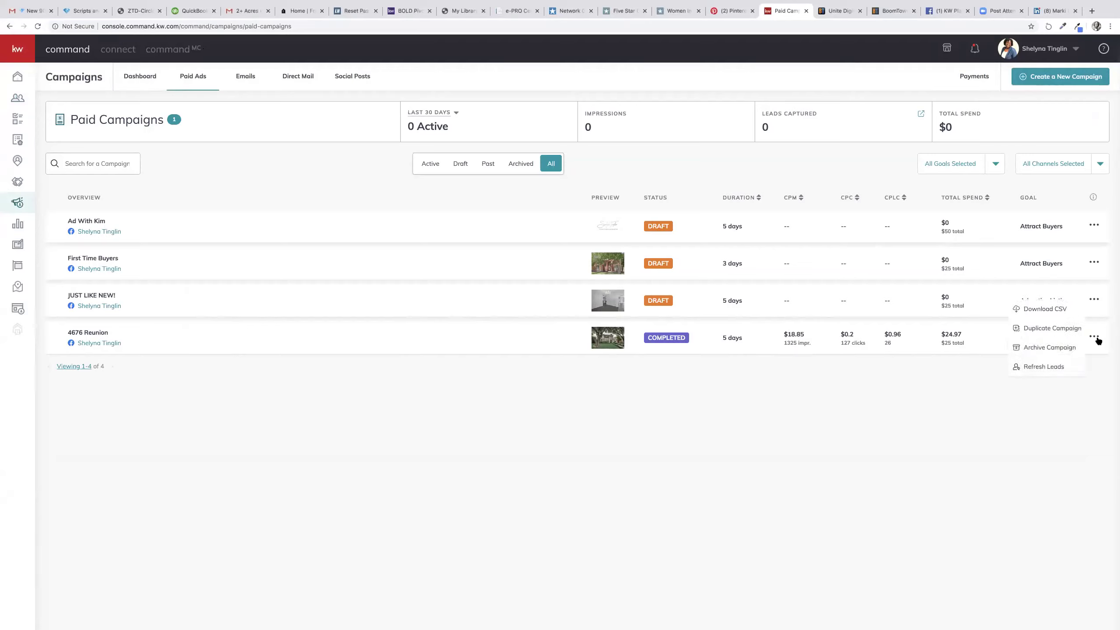
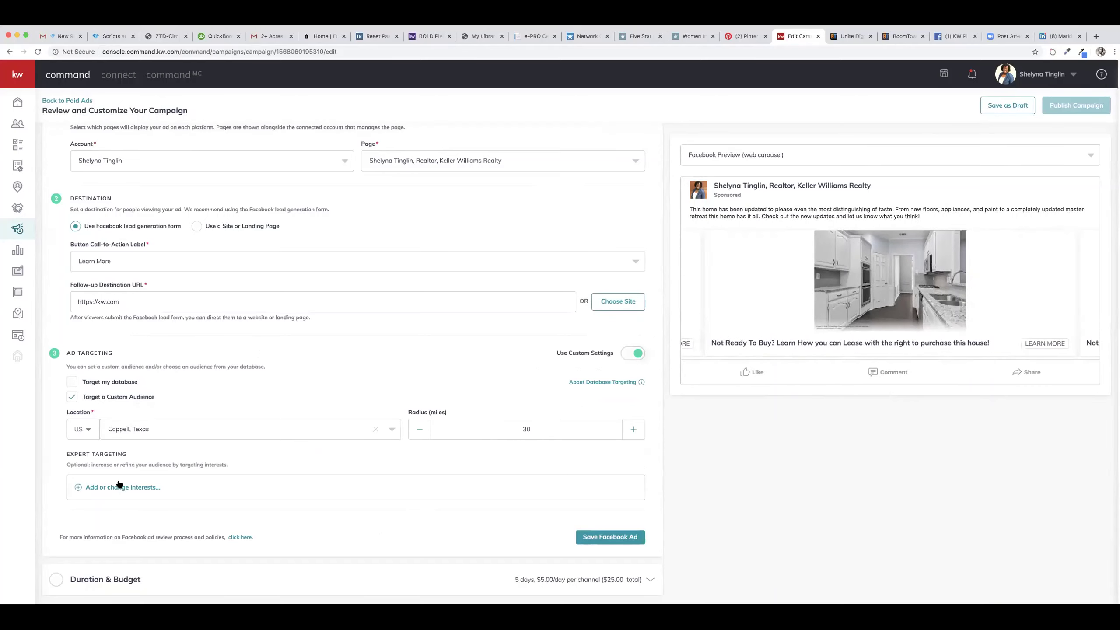
- Open the ad's expert targeting and add Rent-to-own from the list of interests
{"action": "left_click", "coordinate": [79, 488]}
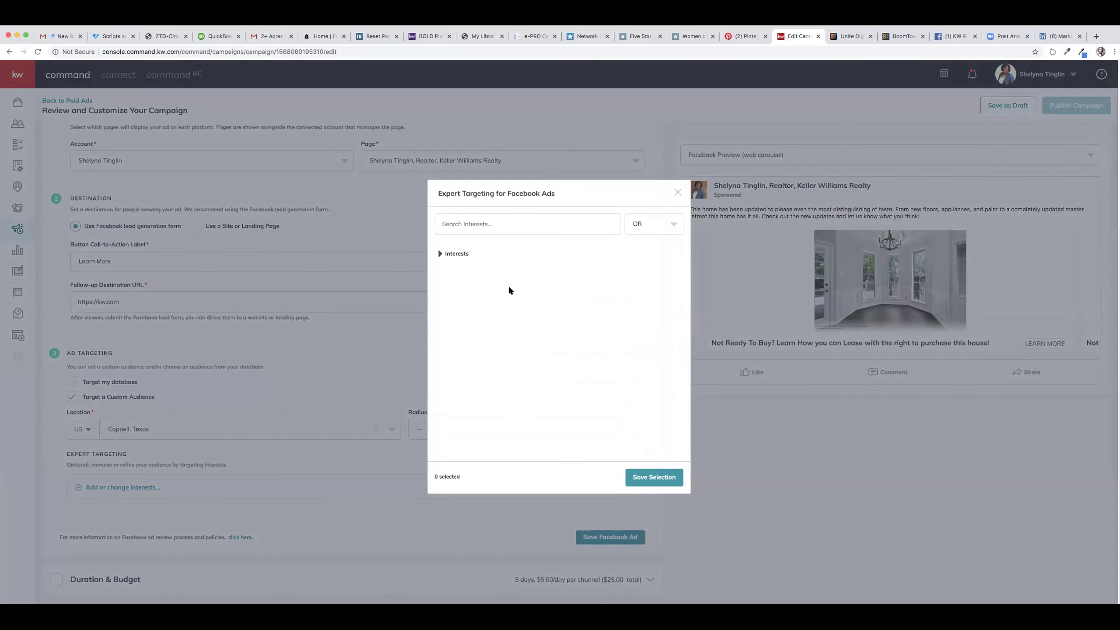
{"action": "left_click", "coordinate": [522, 307]}
{"action": "scroll", "coordinate": [511, 333], "scroll_direction": "down", "scroll_amount": 10}
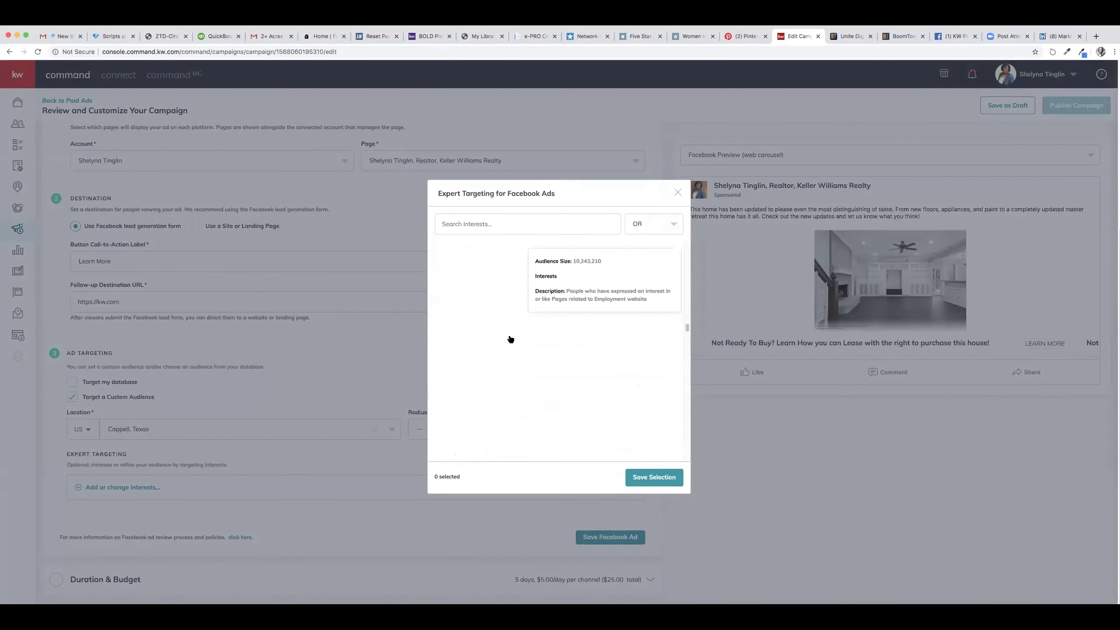
{"action": "scroll", "coordinate": [510, 338], "scroll_direction": "down", "scroll_amount": 10}
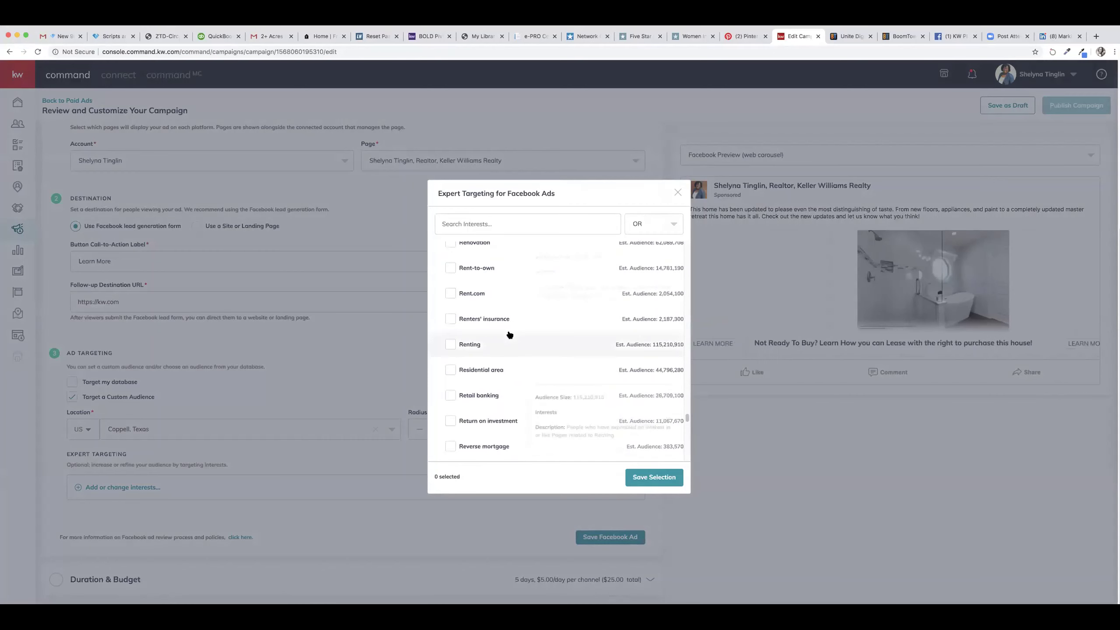
{"action": "left_click", "coordinate": [451, 268]}
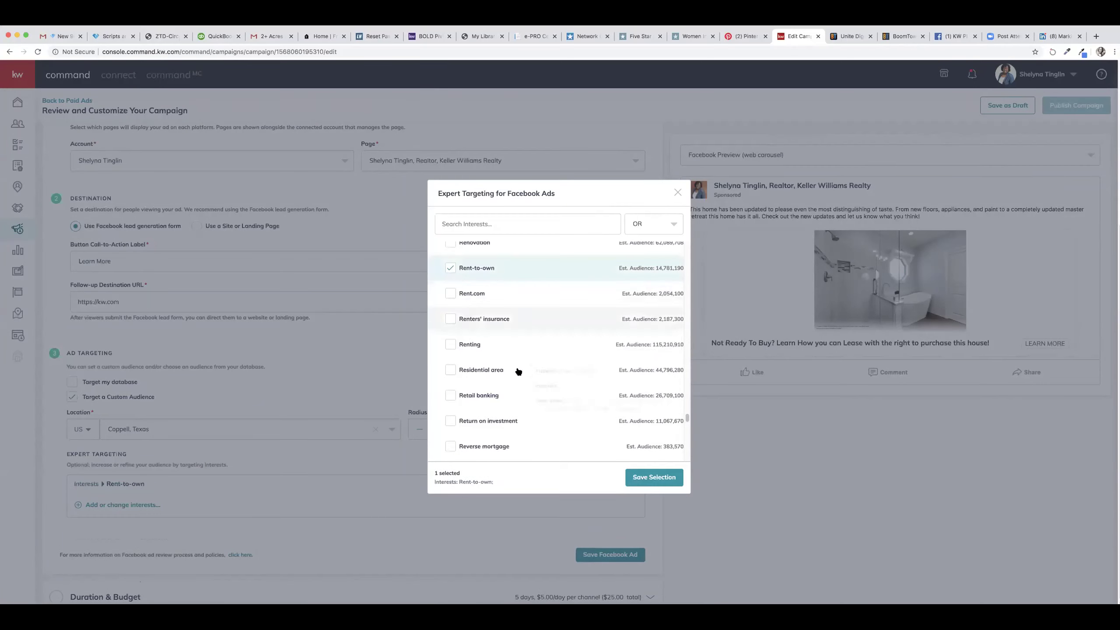
- Look through the interests listed after Rent-to-own, try searching for "first time", and clear the search text
{"action": "scroll", "coordinate": [527, 371], "scroll_direction": "down", "scroll_amount": 1}
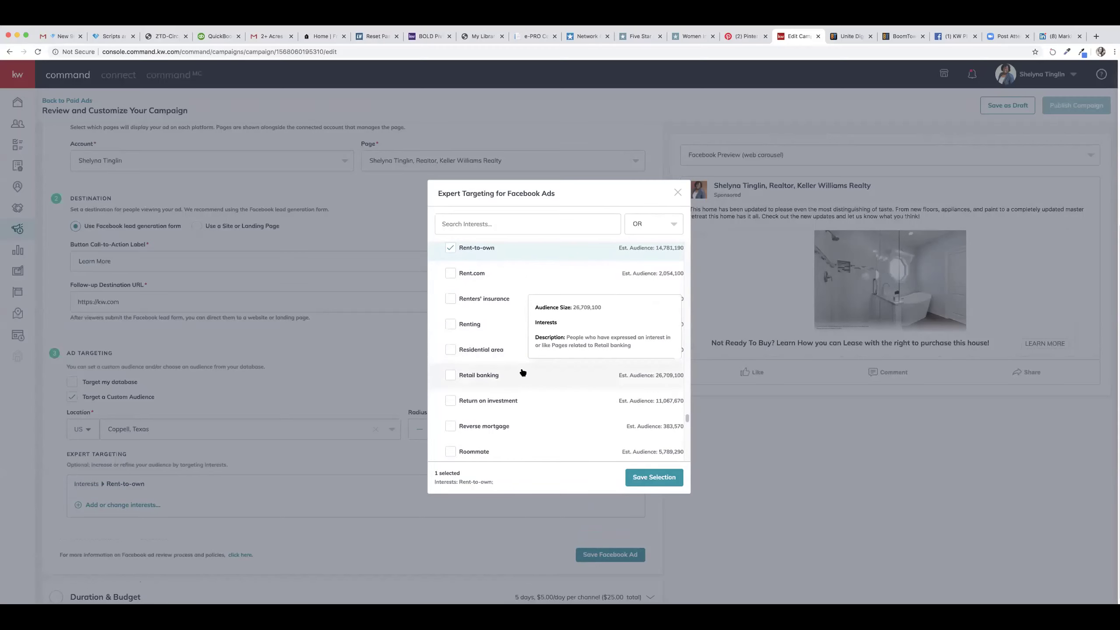
{"action": "scroll", "coordinate": [523, 371], "scroll_direction": "down", "scroll_amount": 2}
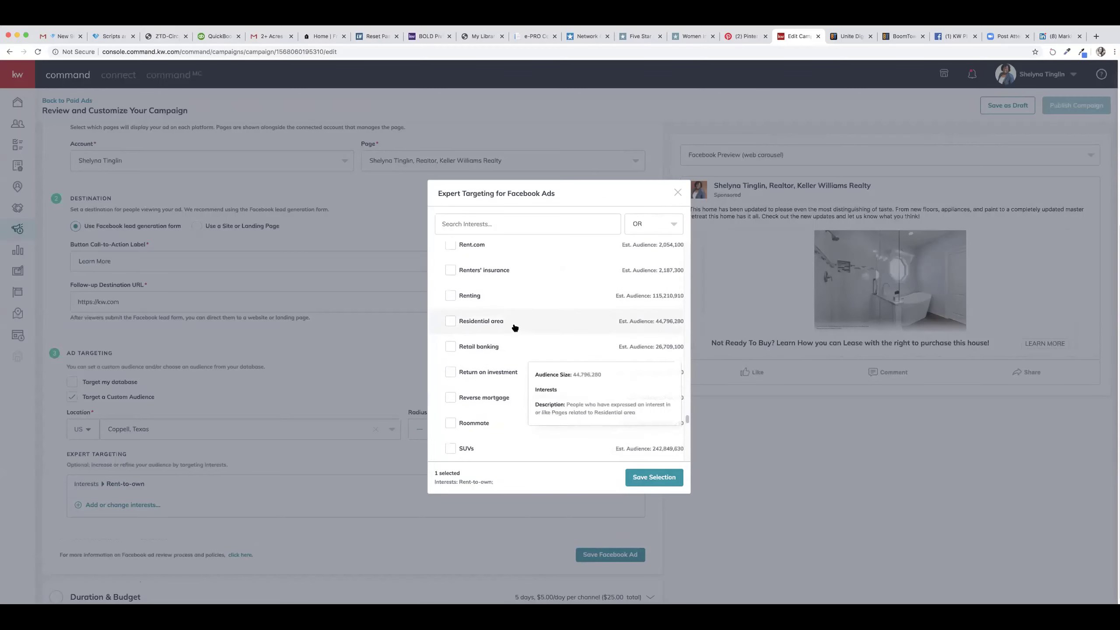
{"action": "scroll", "coordinate": [514, 327], "scroll_direction": "down", "scroll_amount": 3}
{"action": "scroll", "coordinate": [514, 330], "scroll_direction": "down", "scroll_amount": 1}
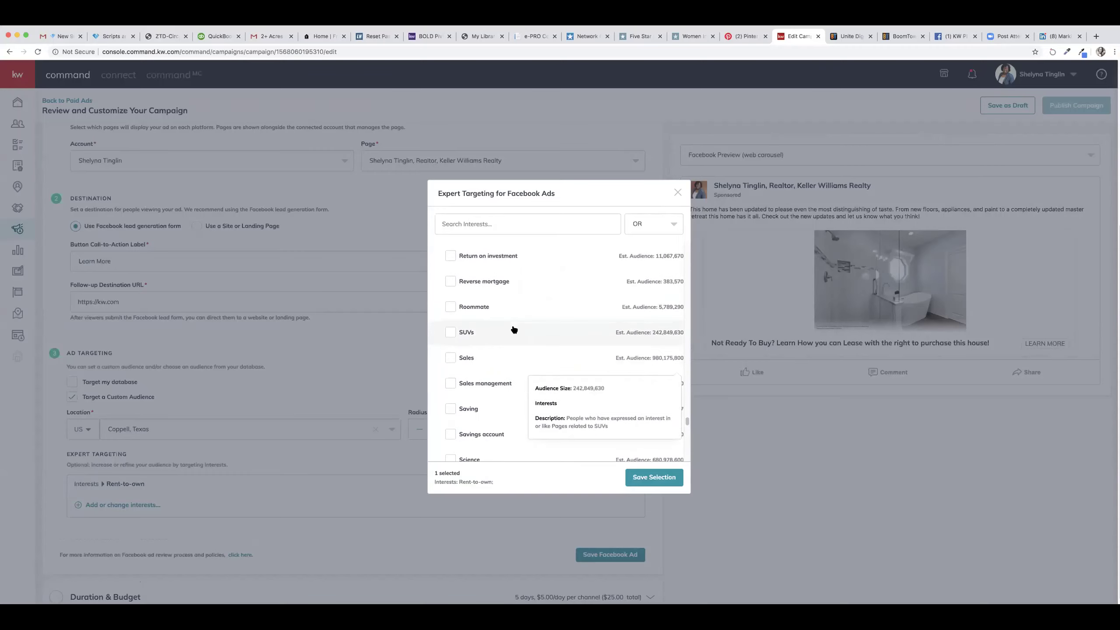
{"action": "scroll", "coordinate": [516, 335], "scroll_direction": "down", "scroll_amount": 1}
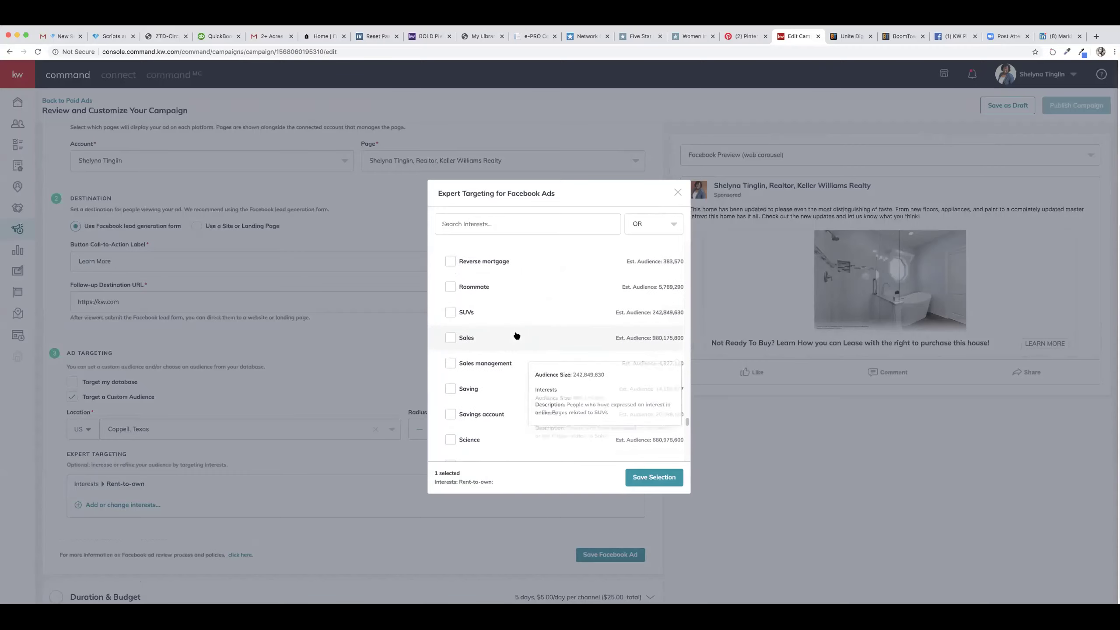
{"action": "scroll", "coordinate": [516, 335], "scroll_direction": "down", "scroll_amount": 10}
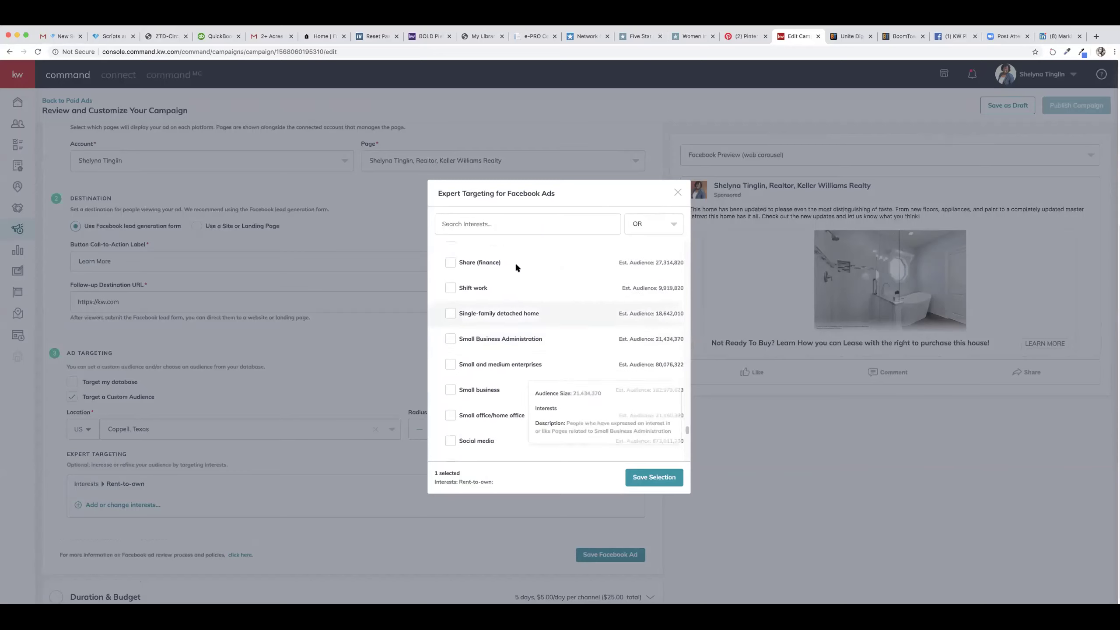
{"action": "left_click", "coordinate": [505, 219]}
{"action": "type", "text": "first"}
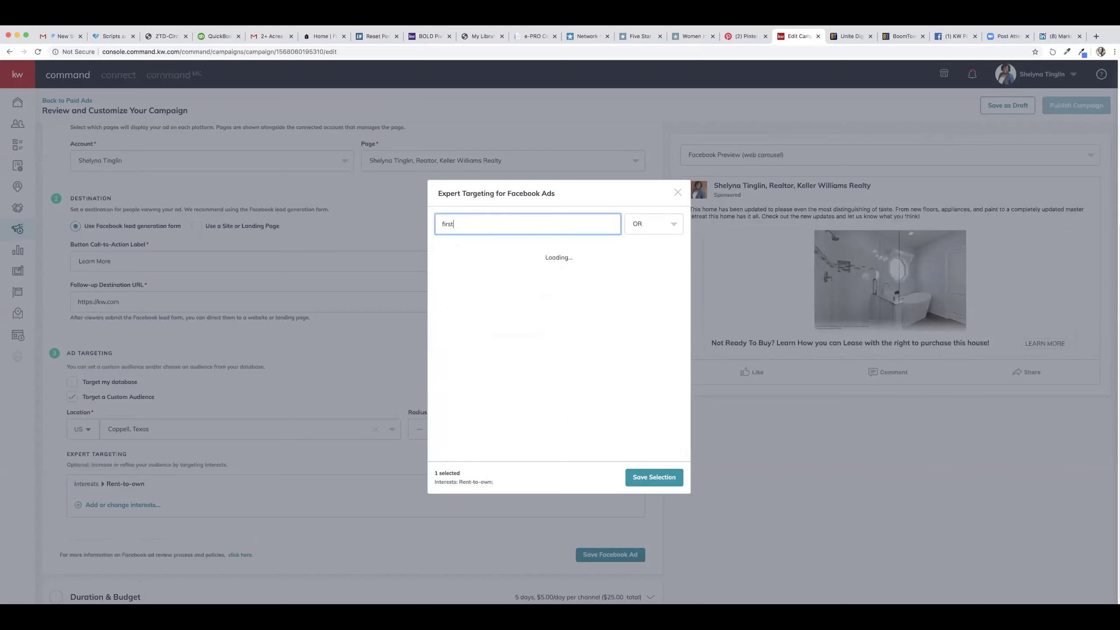
{"action": "type", "text": " time"}
{"action": "key", "text": "BackSpace"}
{"action": "key", "text": "BackSpace"}
{"action": "key", "text": "BackSpace"}
{"action": "key", "text": "BackSpace"}
{"action": "key", "text": "BackSpace"}
- Search the interests for "buyer", add First-time buyer and First-time home buyer grant, and save the selection
{"action": "type", "text": "buyer"}
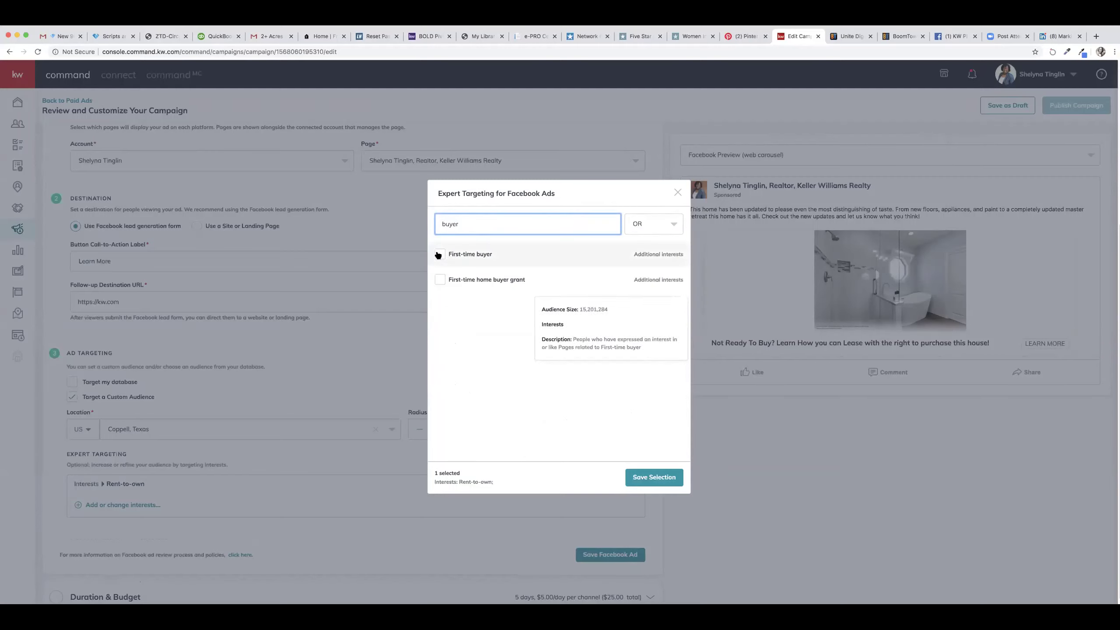
{"action": "left_click", "coordinate": [440, 255]}
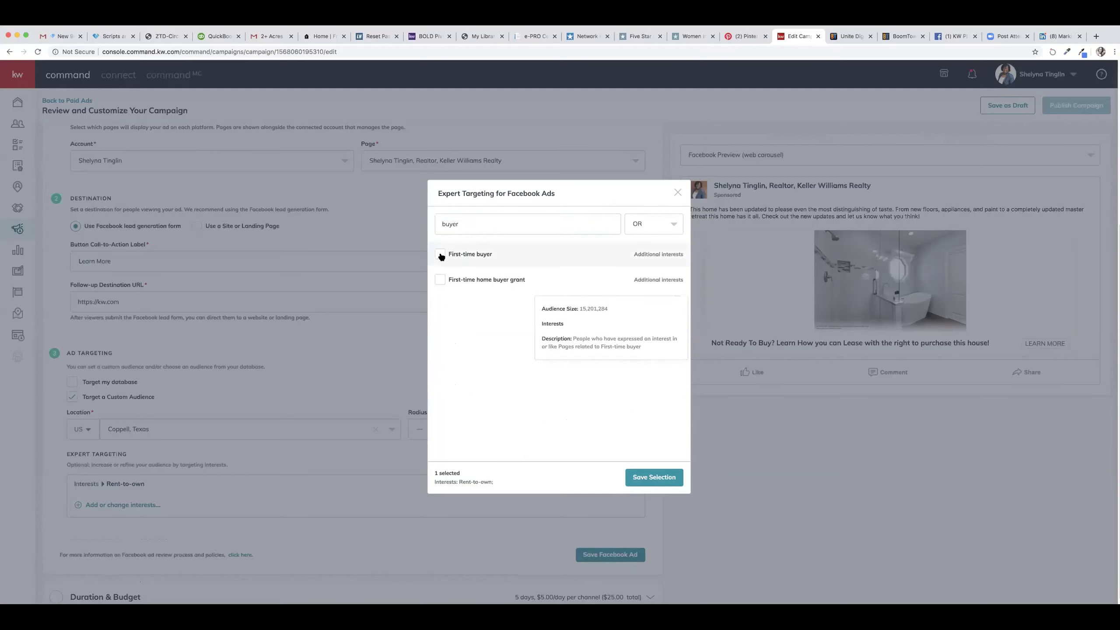
{"action": "left_click", "coordinate": [439, 279]}
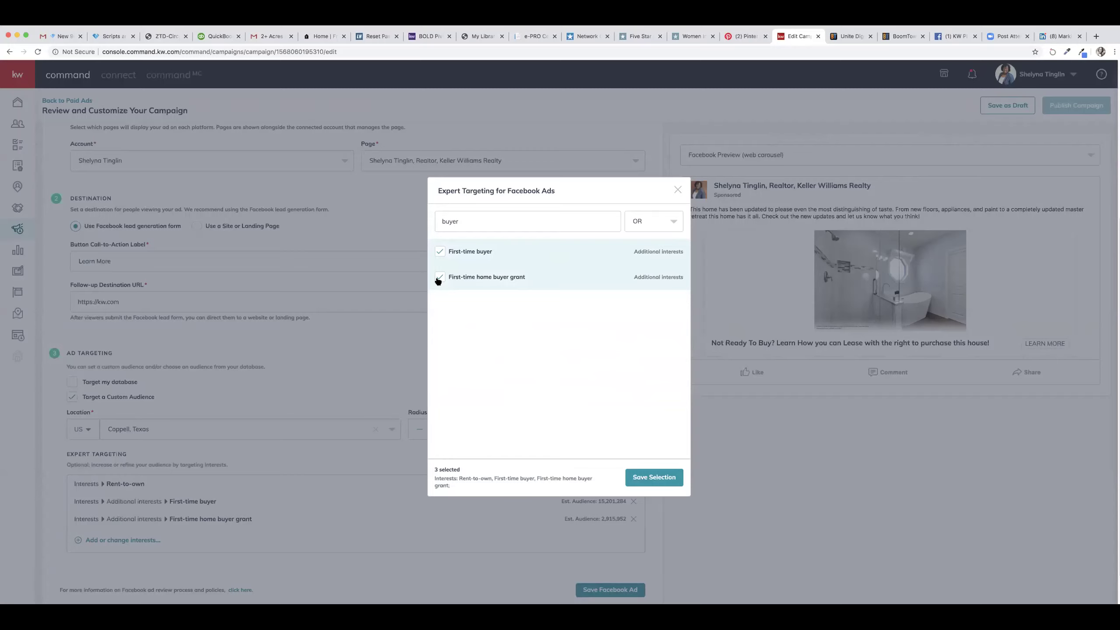
{"action": "left_click", "coordinate": [652, 477]}
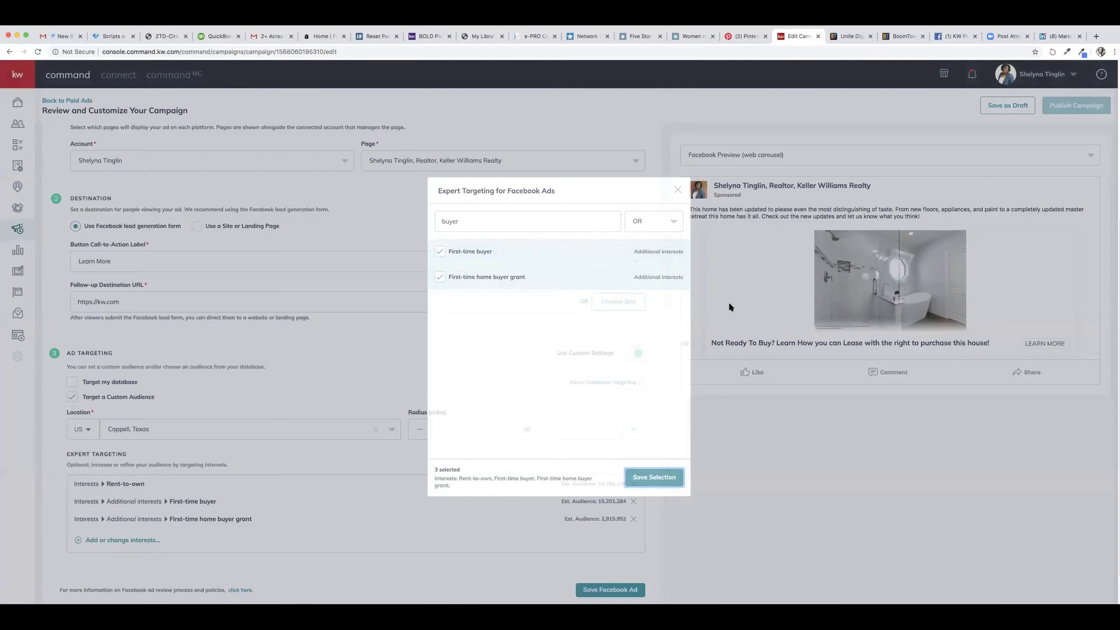
- Reduce the custom audience's radius around Coppell, Texas to 20 miles
{"action": "scroll", "coordinate": [476, 380], "scroll_direction": "down", "scroll_amount": 2}
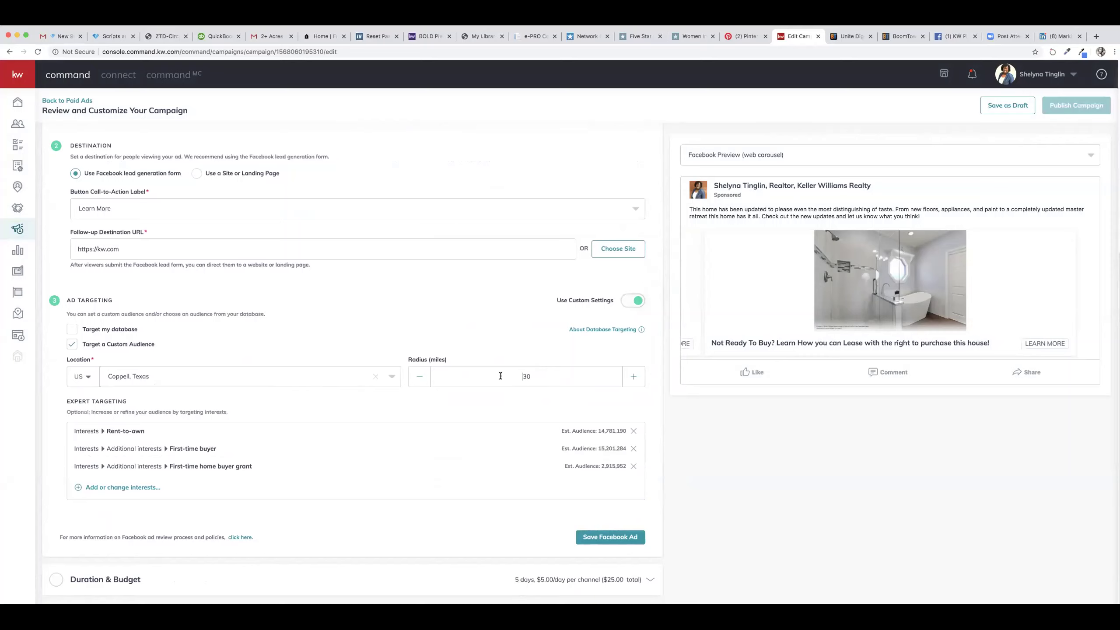
{"action": "left_click", "coordinate": [420, 378]}
{"action": "mouse_move", "coordinate": [602, 330]}
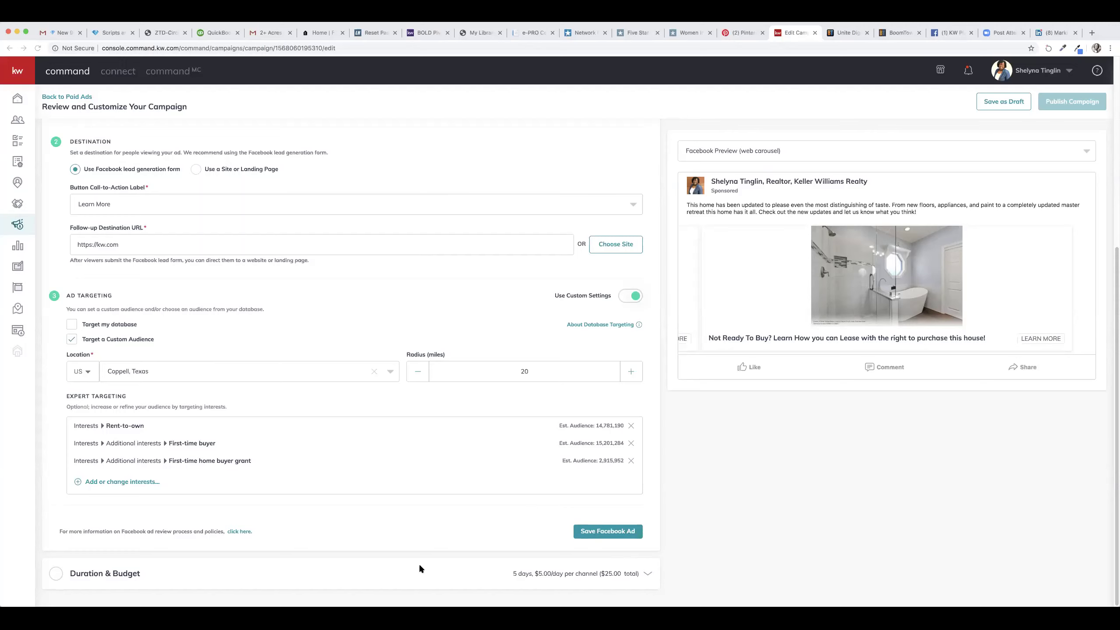
- Review the campaign's Duration & Budget settings and its Ad Media images and logo options
{"action": "left_click", "coordinate": [644, 572]}
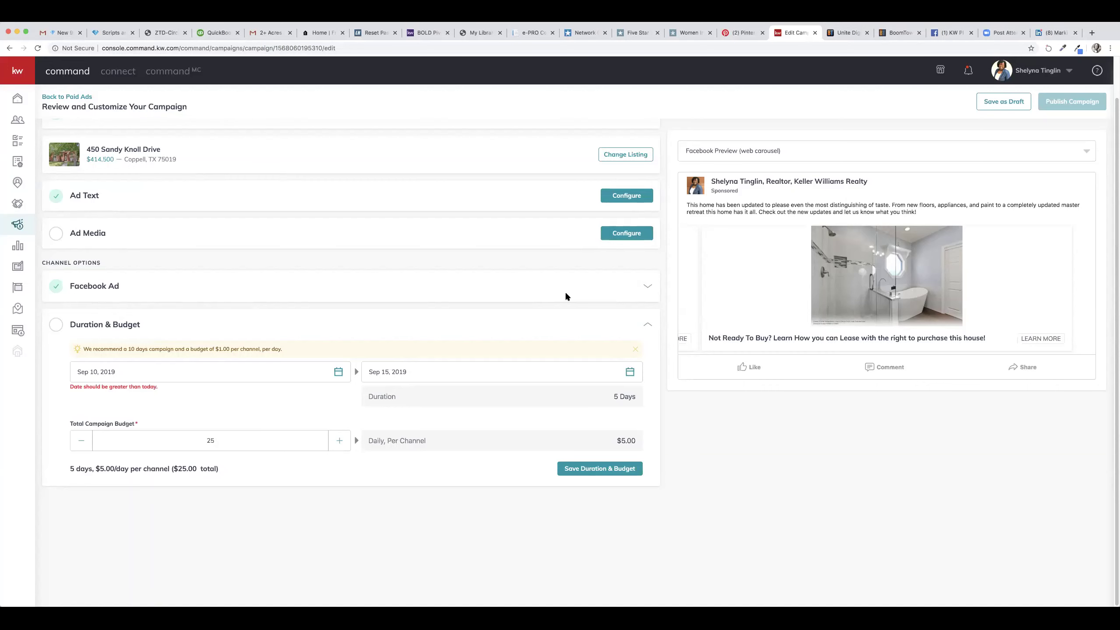
{"action": "scroll", "coordinate": [577, 290], "scroll_direction": "up", "scroll_amount": 2}
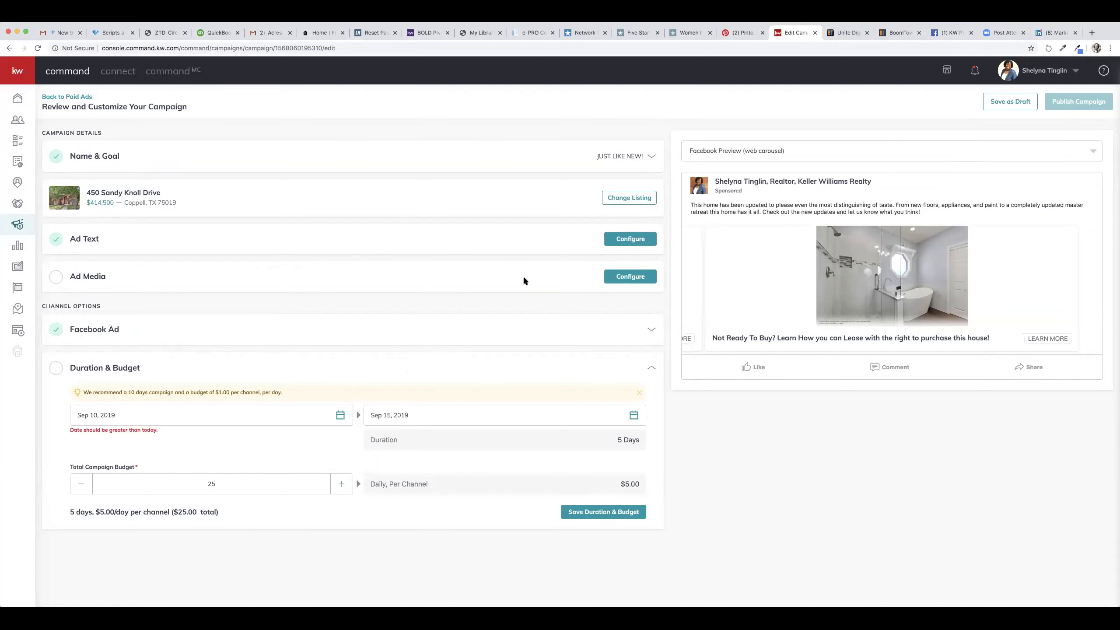
{"action": "left_click", "coordinate": [606, 278]}
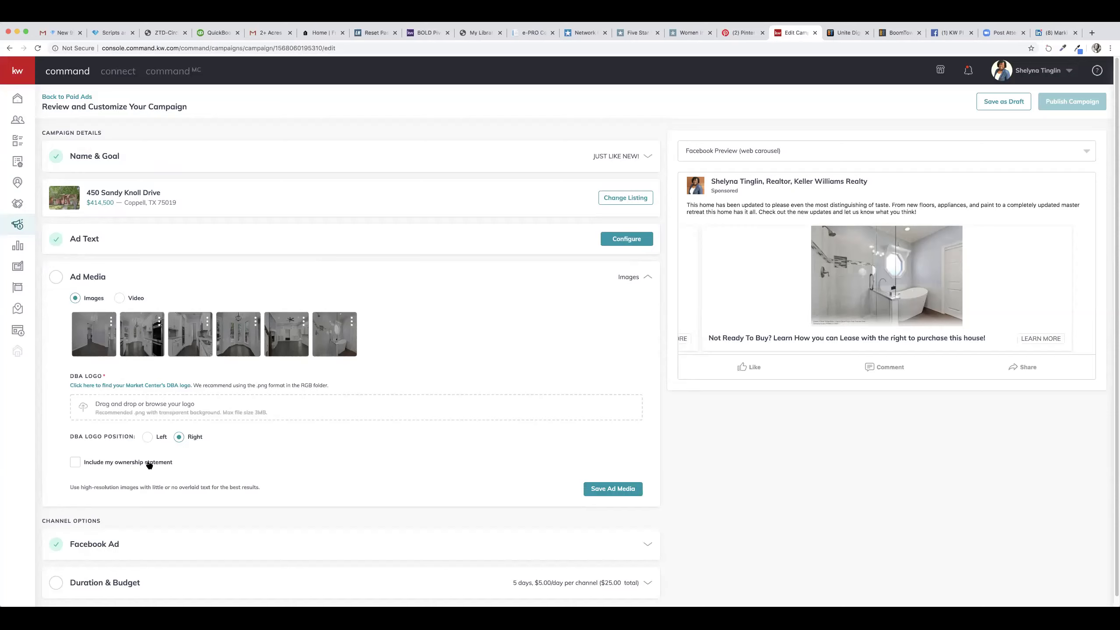
{"action": "scroll", "coordinate": [290, 446], "scroll_direction": "down", "scroll_amount": 1}
{"action": "scroll", "coordinate": [290, 445], "scroll_direction": "down", "scroll_amount": 1}
- Expand Ad Text and review the main copy, headline and description
{"action": "left_click", "coordinate": [629, 240]}
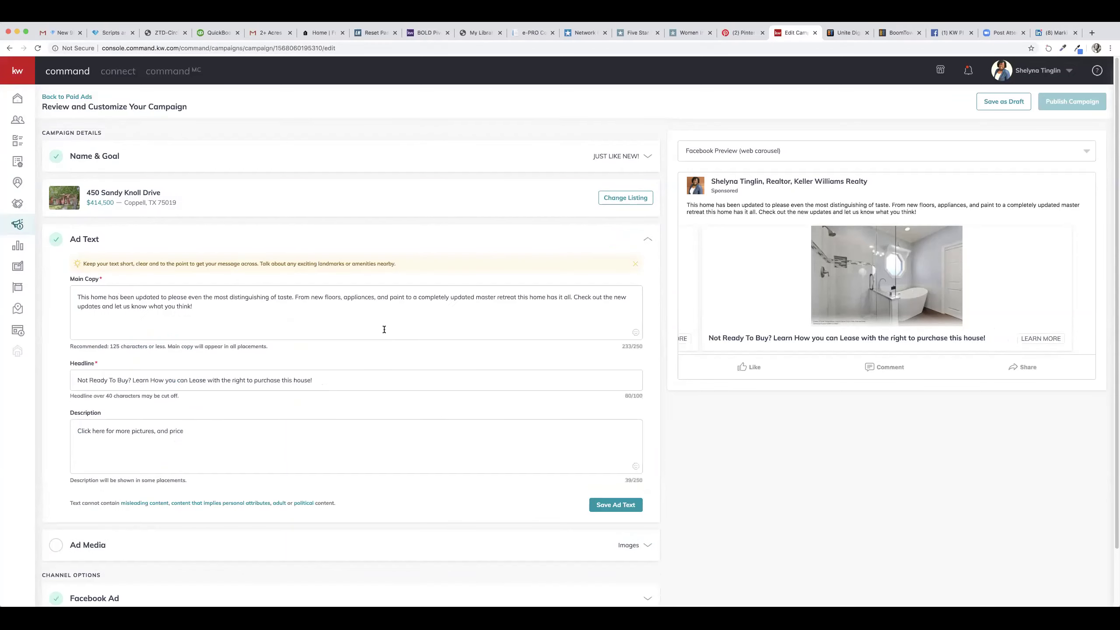
{"action": "scroll", "coordinate": [404, 329], "scroll_direction": "down", "scroll_amount": 1}
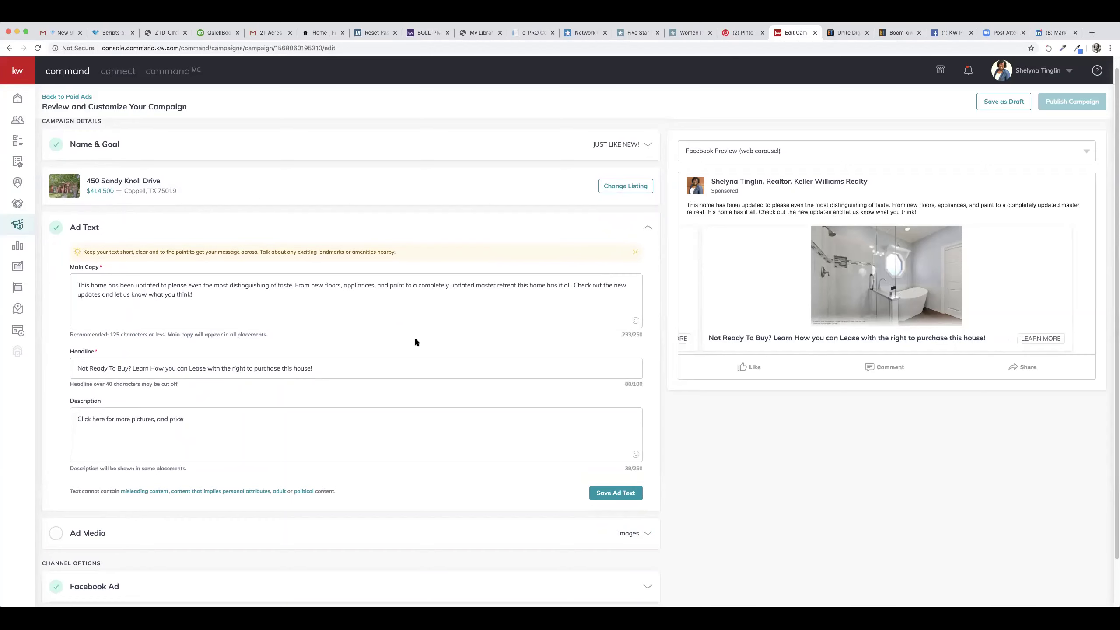
{"action": "scroll", "coordinate": [415, 336], "scroll_direction": "down", "scroll_amount": 1}
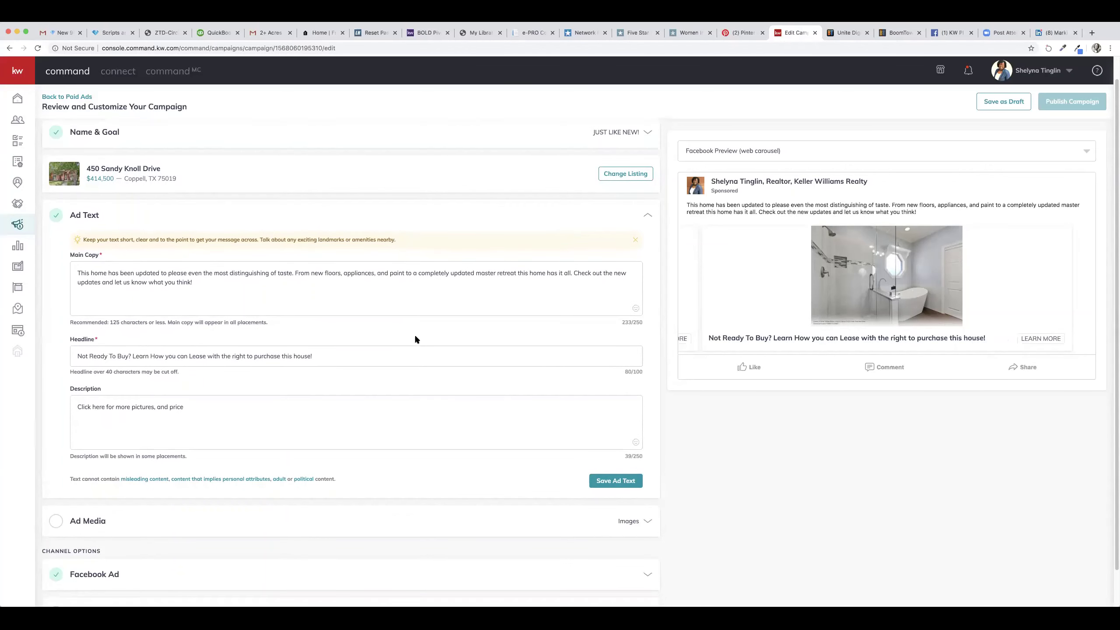
{"action": "scroll", "coordinate": [415, 339], "scroll_direction": "down", "scroll_amount": 2}
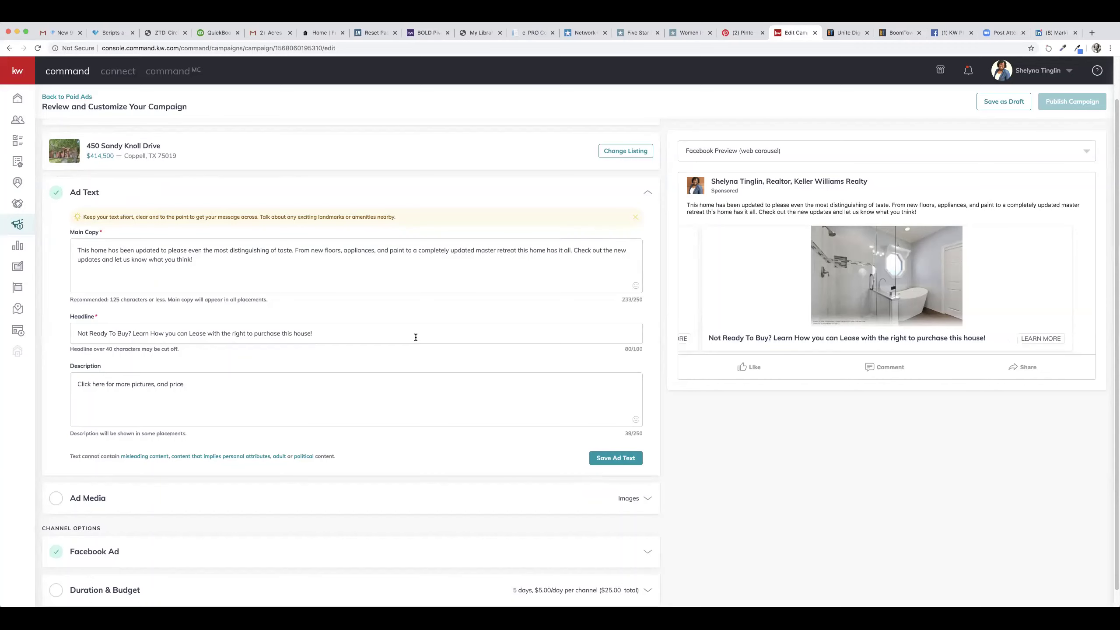
{"action": "scroll", "coordinate": [415, 337], "scroll_direction": "up", "scroll_amount": 4}
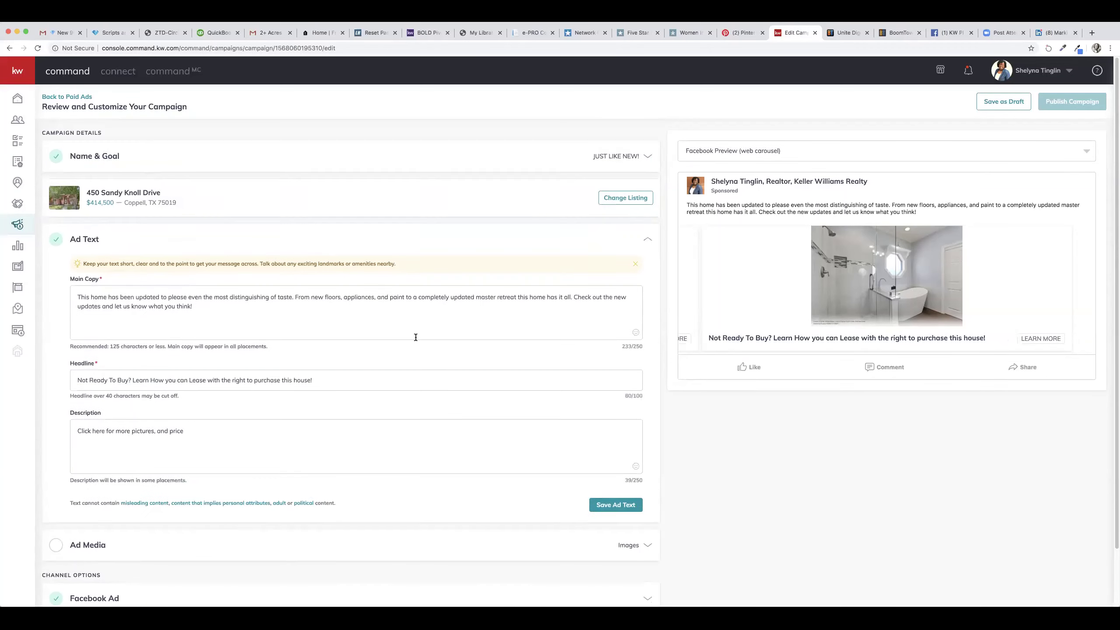
- View the listings available for the campaign, close them without selecting one, and expand Name & Goal
{"action": "left_click", "coordinate": [601, 202]}
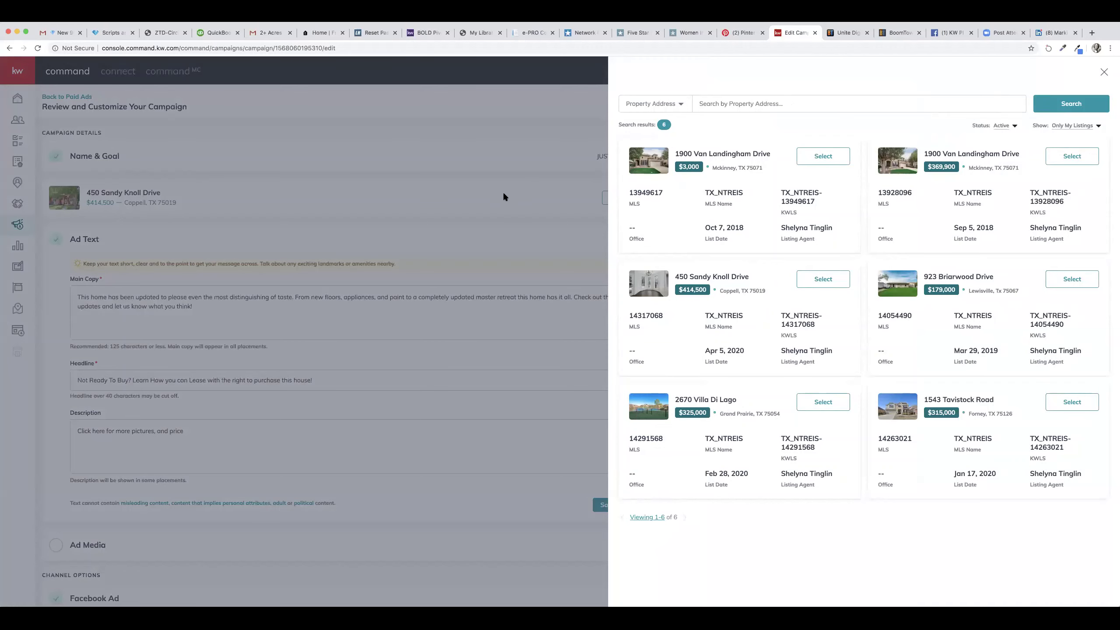
{"action": "left_click", "coordinate": [528, 240]}
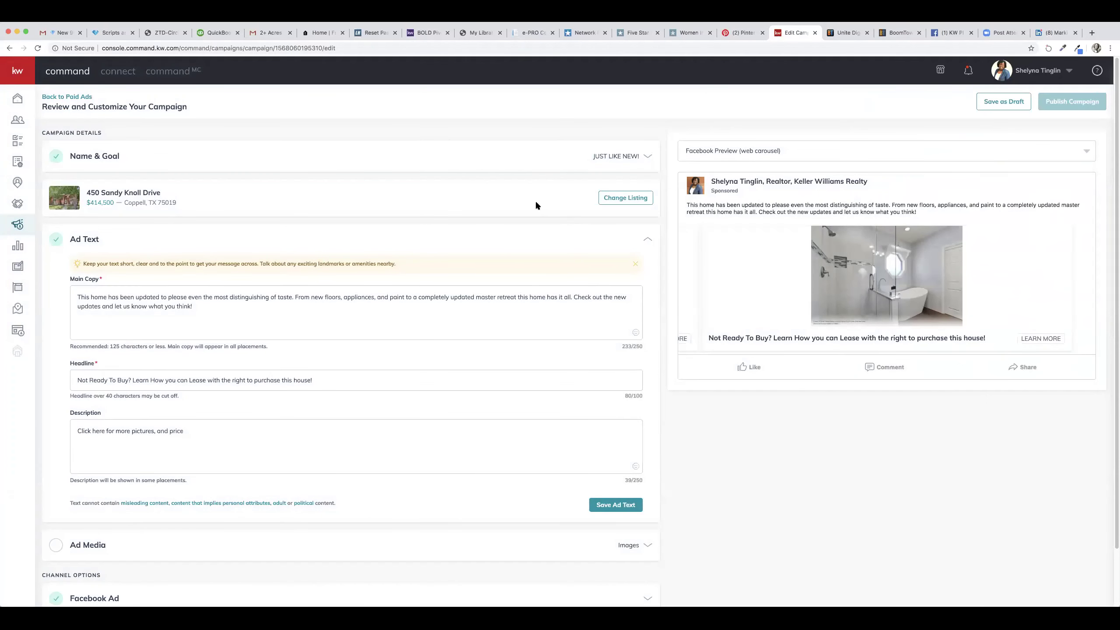
{"action": "left_click", "coordinate": [612, 161]}
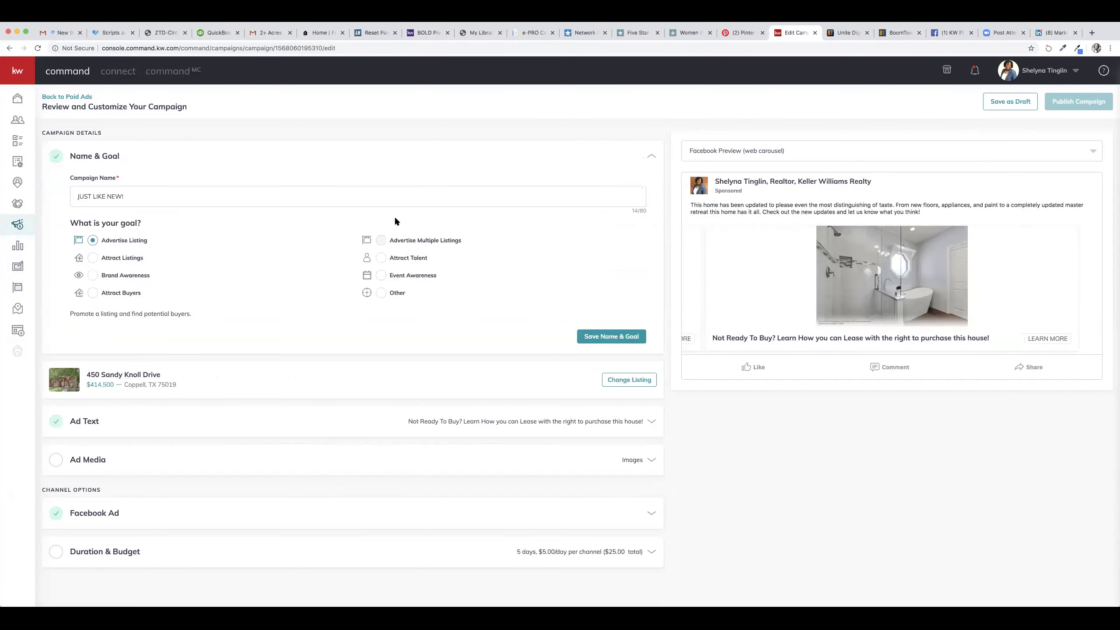
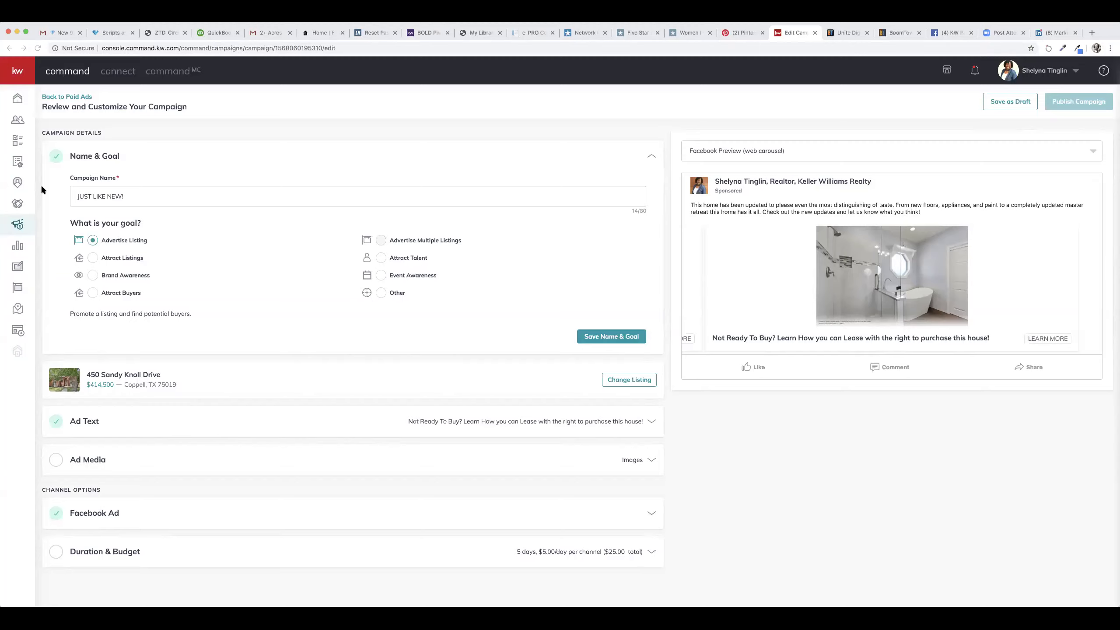
- Leave the campaign for Designs without saving it, and open the 04_LocalExpert_PC postcard template for editing
{"action": "left_click", "coordinate": [19, 267]}
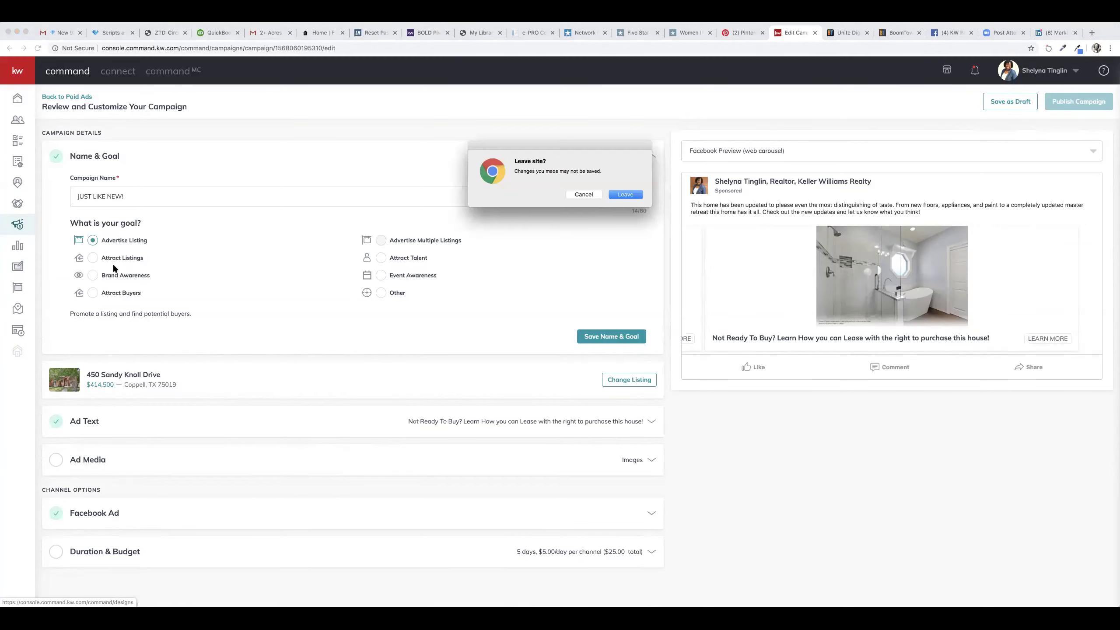
{"action": "left_click", "coordinate": [625, 191]}
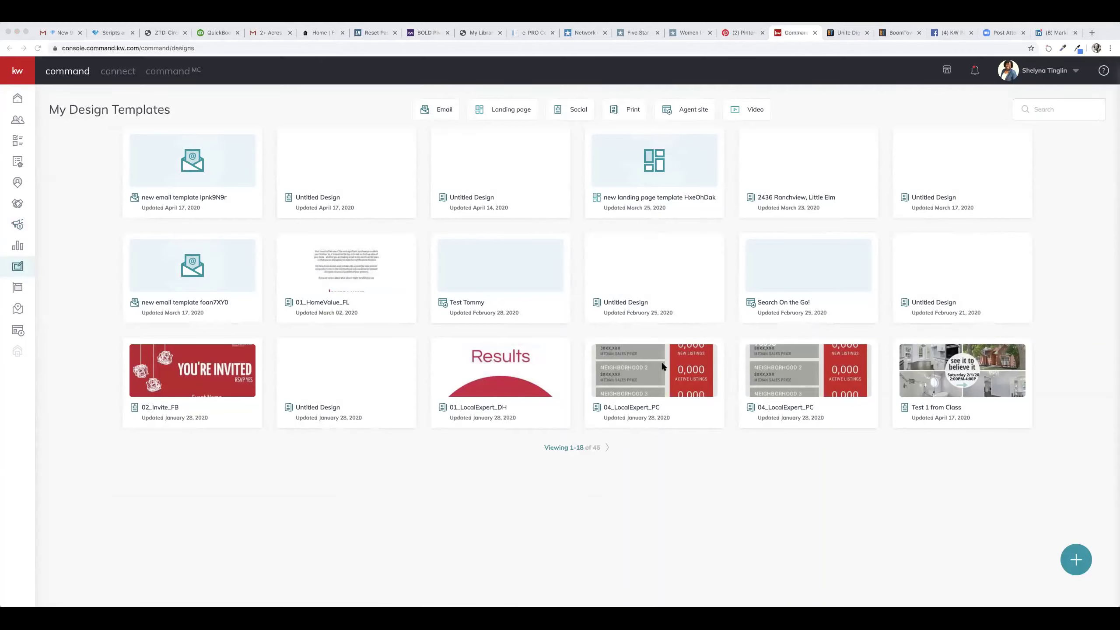
{"action": "left_click", "coordinate": [628, 346]}
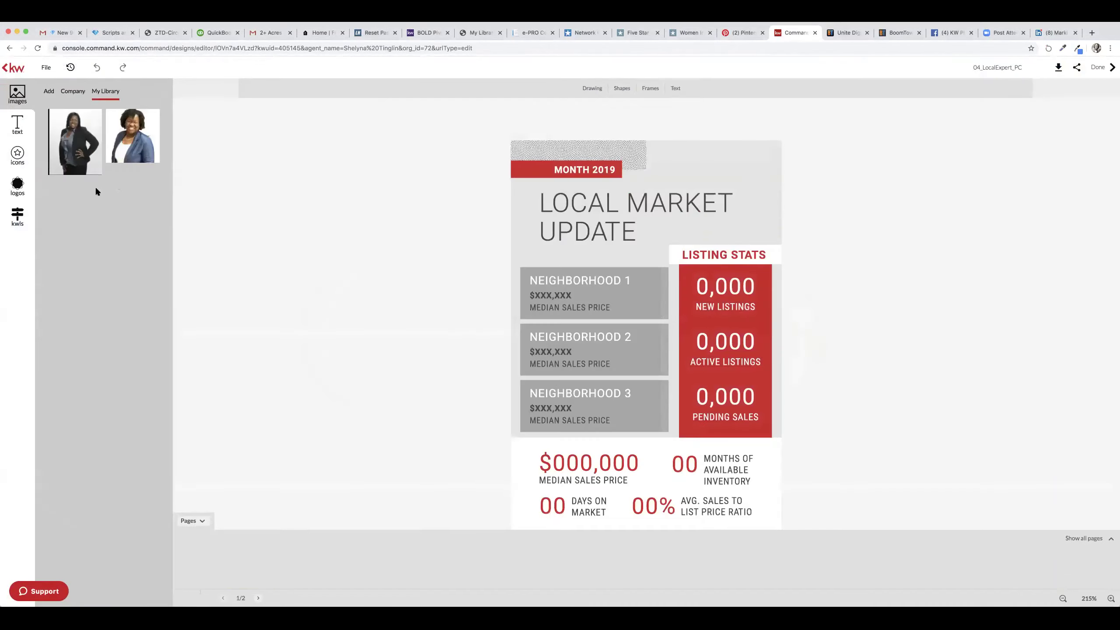
- Search the KWLS neighborhood snapshots for Craig Ranch
{"action": "left_click", "coordinate": [18, 217]}
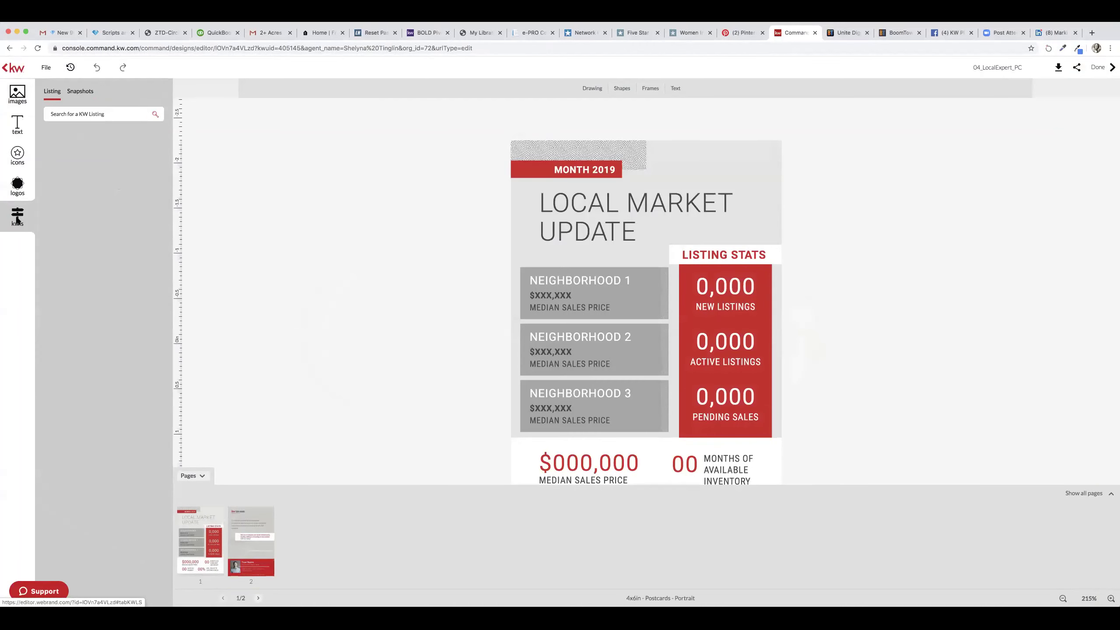
{"action": "left_click", "coordinate": [82, 91]}
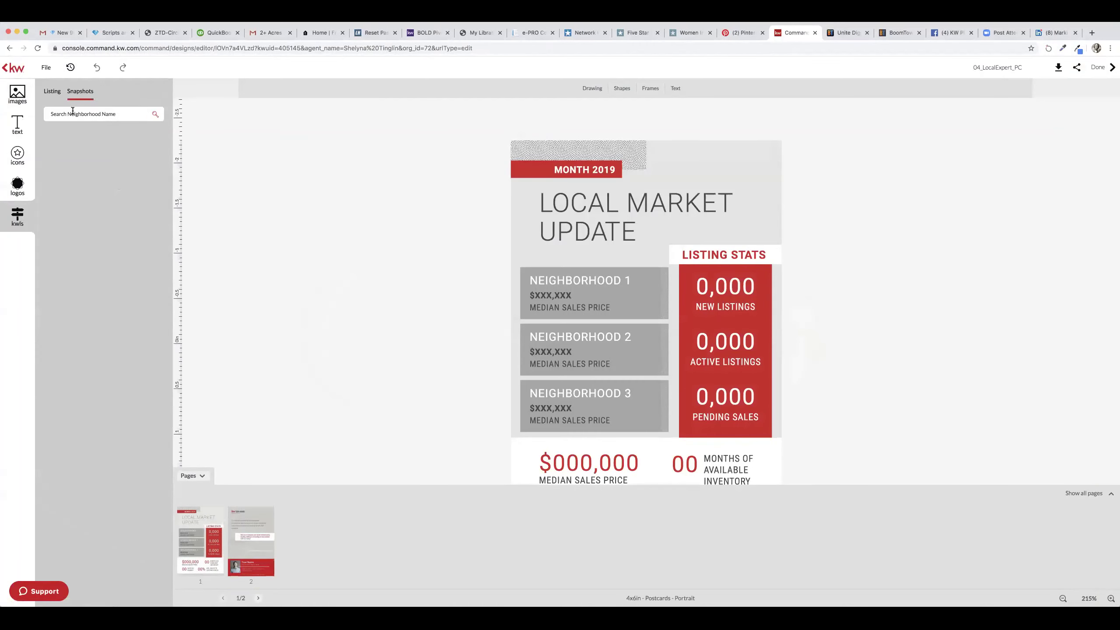
{"action": "left_click", "coordinate": [75, 116]}
{"action": "type", "text": "Cr"}
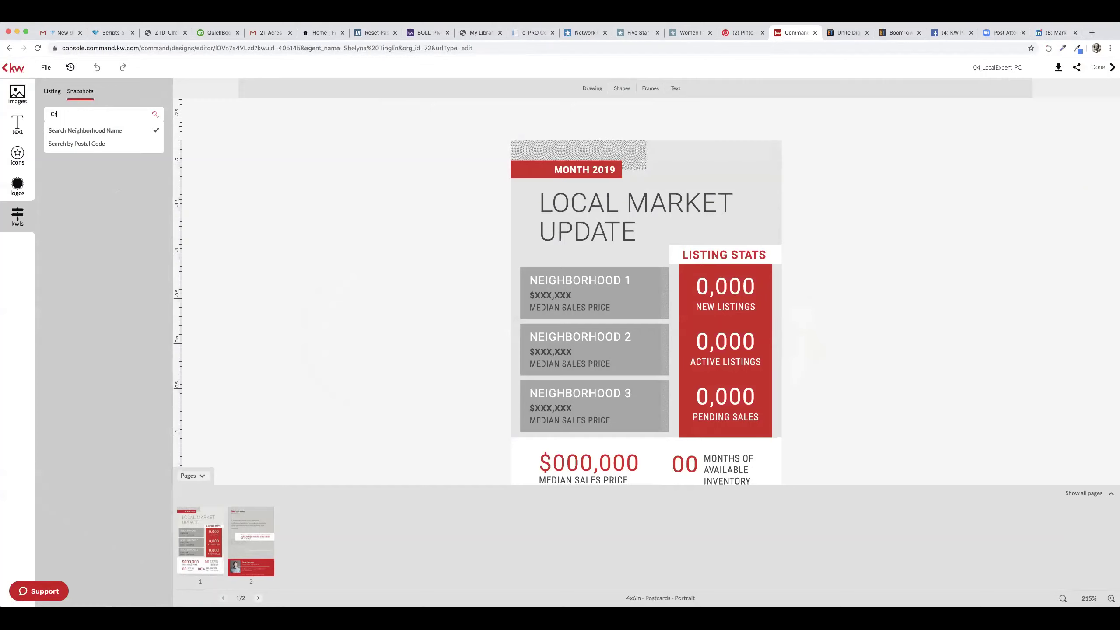
{"action": "type", "text": "aig Ranch"}
{"action": "key", "text": "Return"}
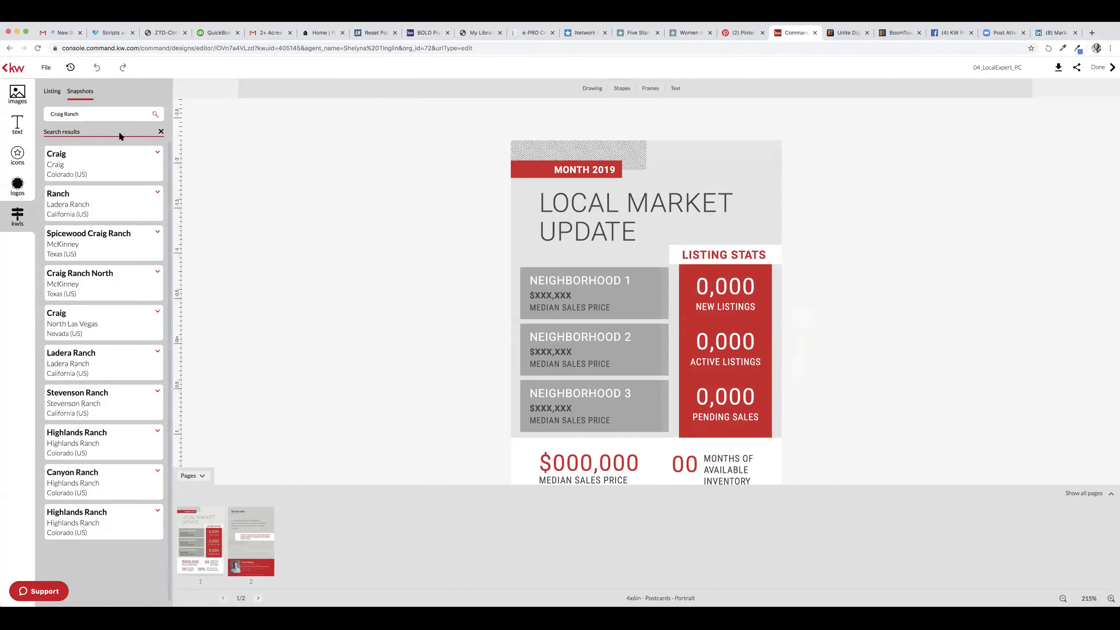
{"action": "type", "text": ","}
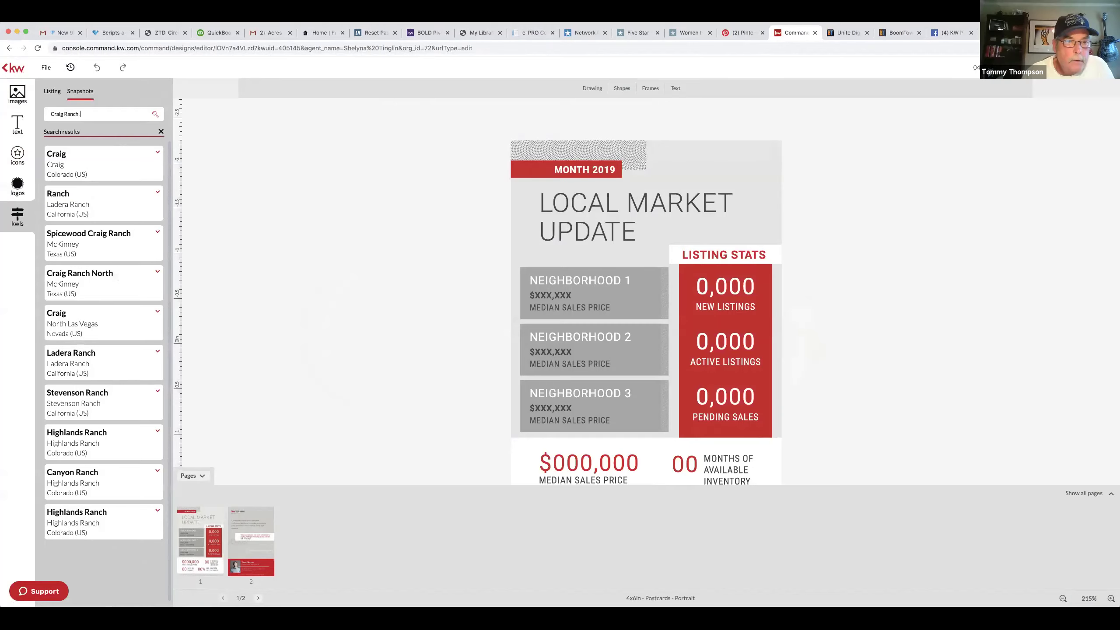
- Expand the Craig Ranch North result in McKinney, Texas and place its tall statistics snapshot on the postcard
{"action": "left_click", "coordinate": [75, 284]}
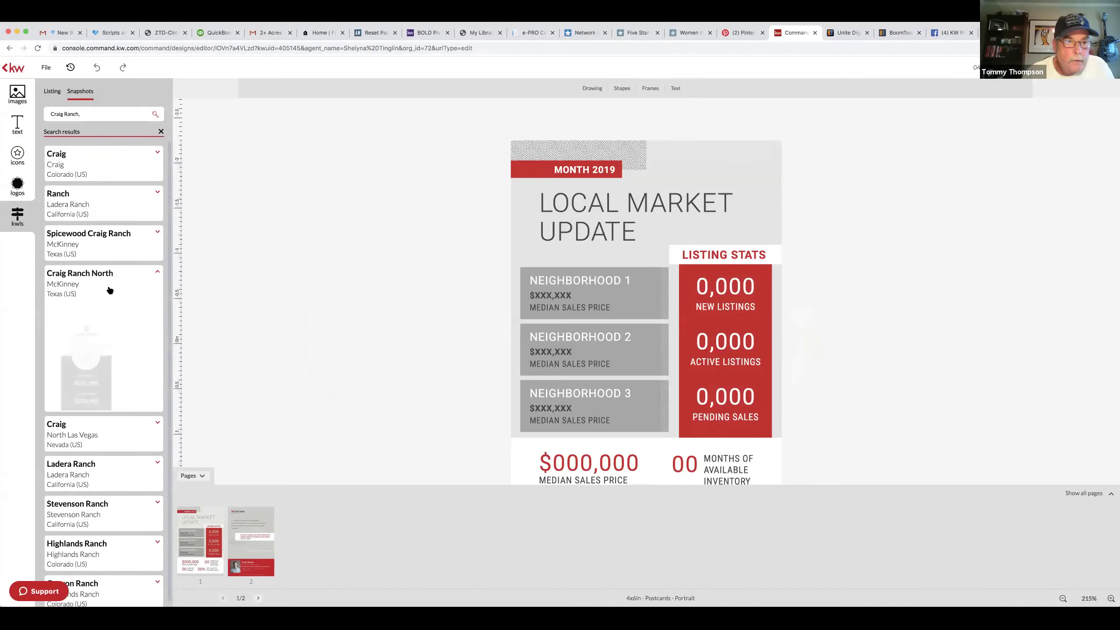
{"action": "scroll", "coordinate": [119, 282], "scroll_direction": "down", "scroll_amount": 3}
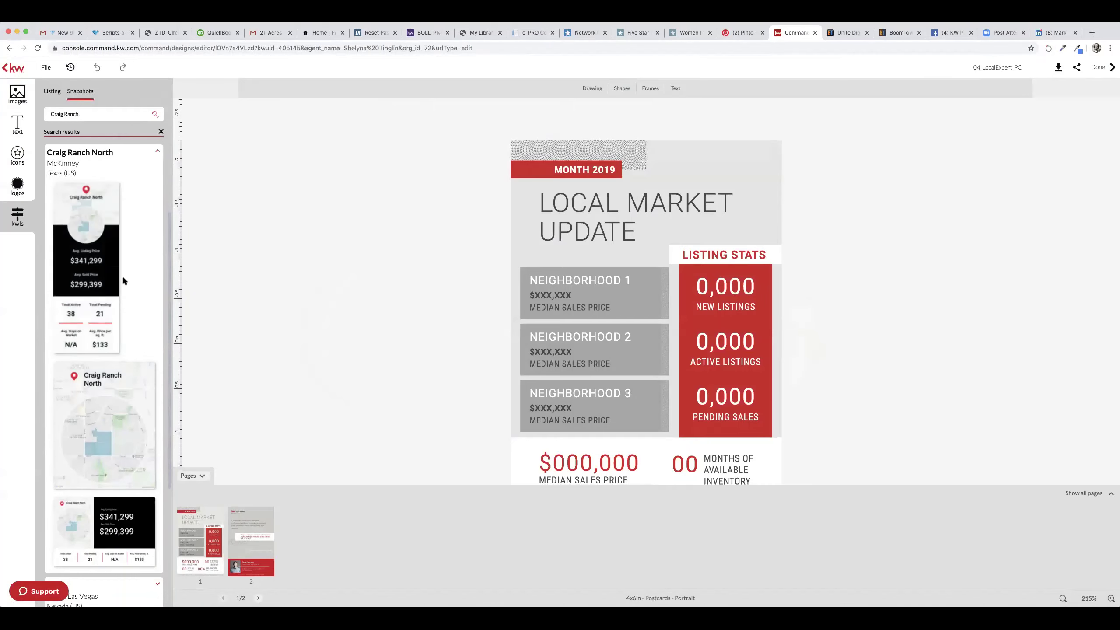
{"action": "mouse_move", "coordinate": [97, 268]}
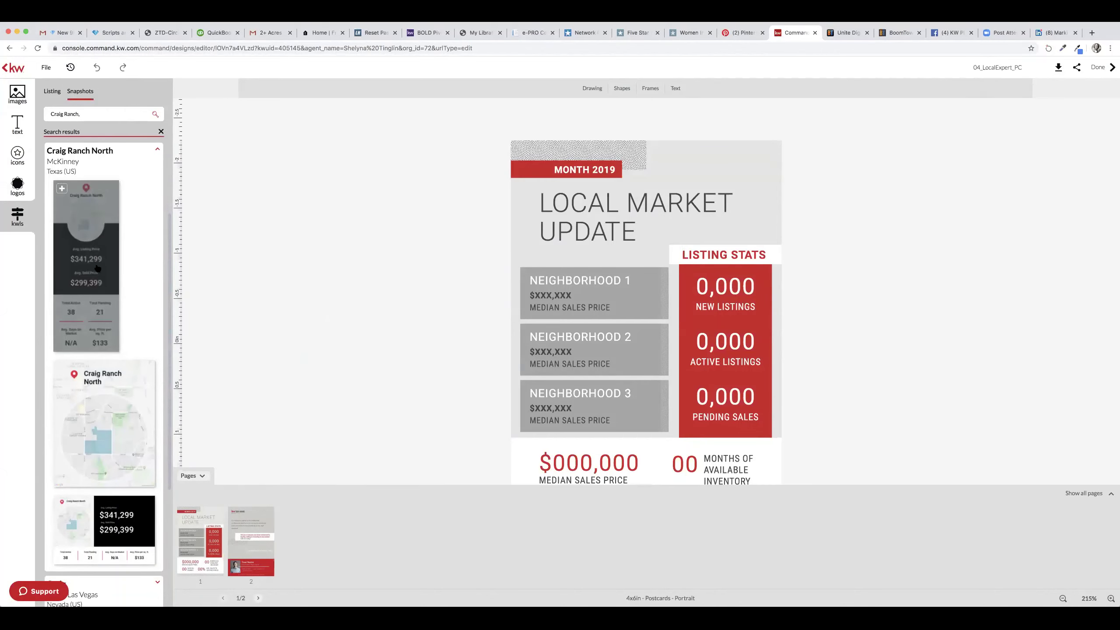
{"action": "left_click_drag", "start_coordinate": [97, 267], "coordinate": [715, 193]}
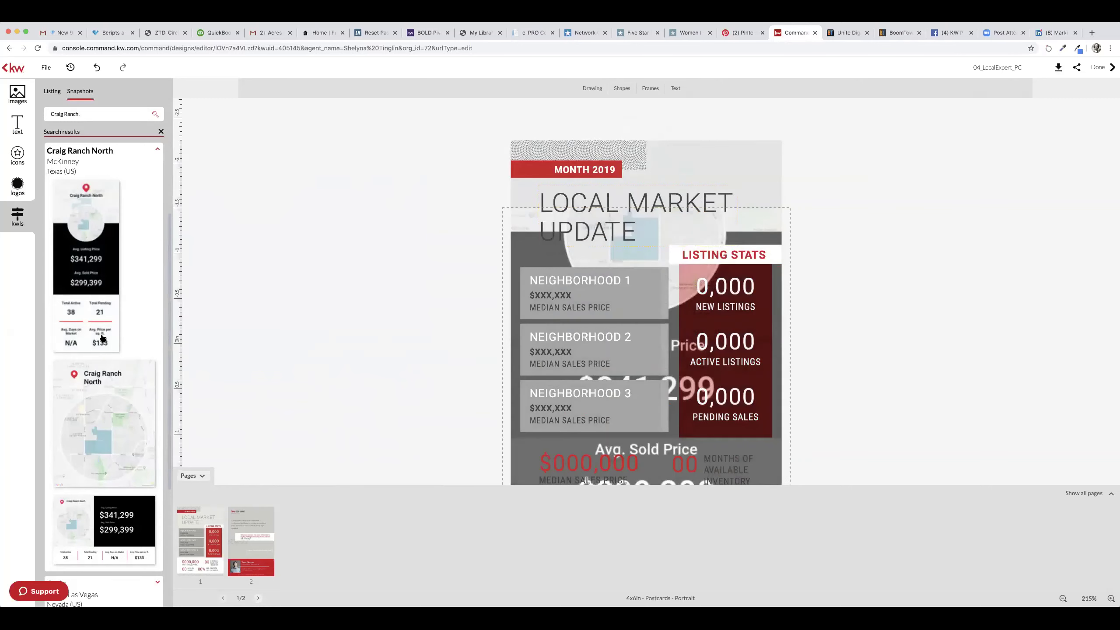
- Add the Craig Ranch North map and wide statistics snapshots to the postcard, moving the wide one to the page's upper edge
{"action": "left_click", "coordinate": [107, 395]}
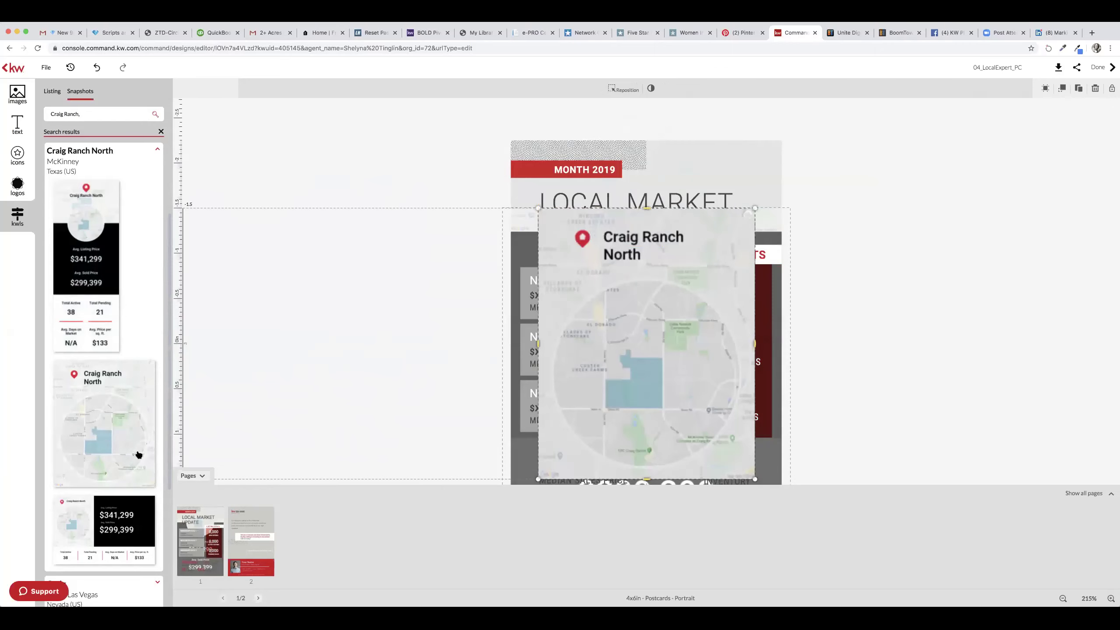
{"action": "scroll", "coordinate": [113, 413], "scroll_direction": "down", "scroll_amount": 5}
{"action": "left_click", "coordinate": [104, 326]}
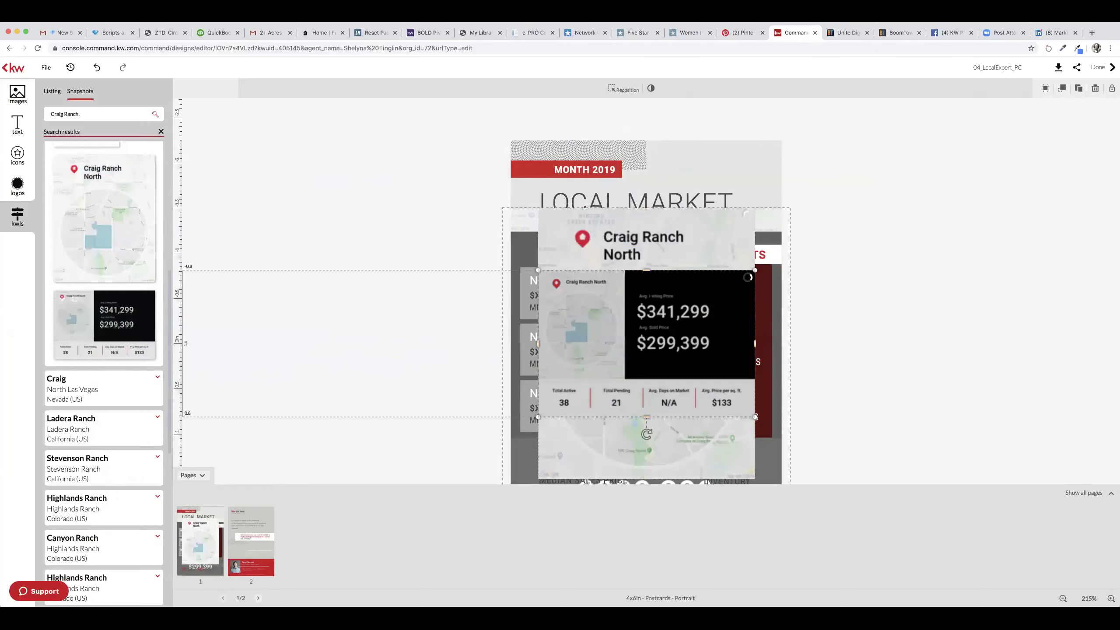
{"action": "left_click_drag", "start_coordinate": [657, 266], "coordinate": [702, 133]}
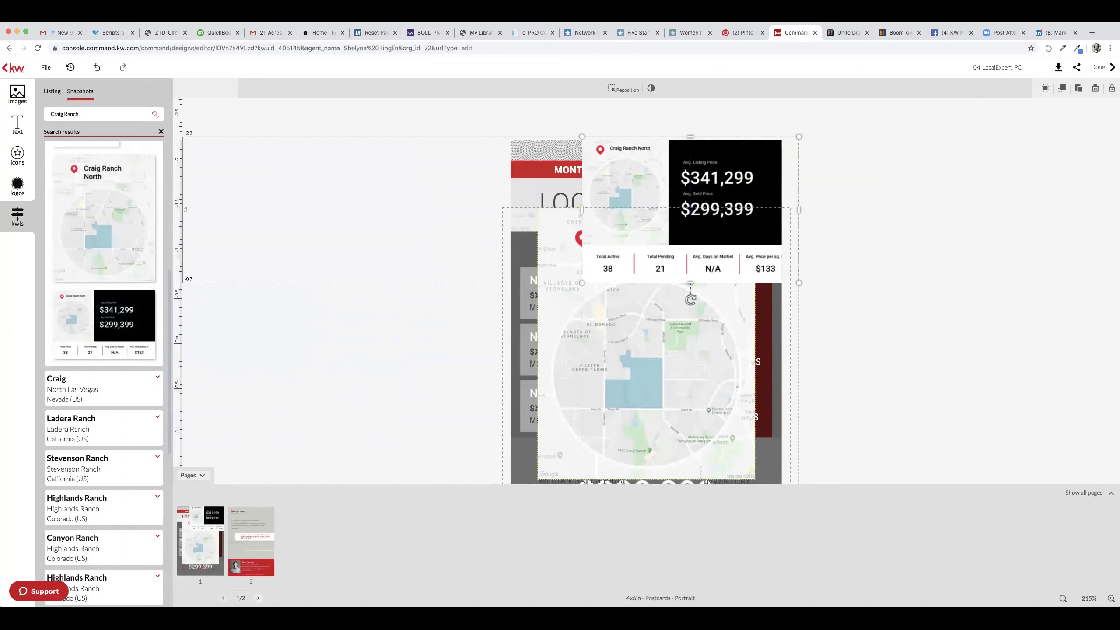
{"action": "left_click_drag", "start_coordinate": [726, 220], "coordinate": [703, 223]}
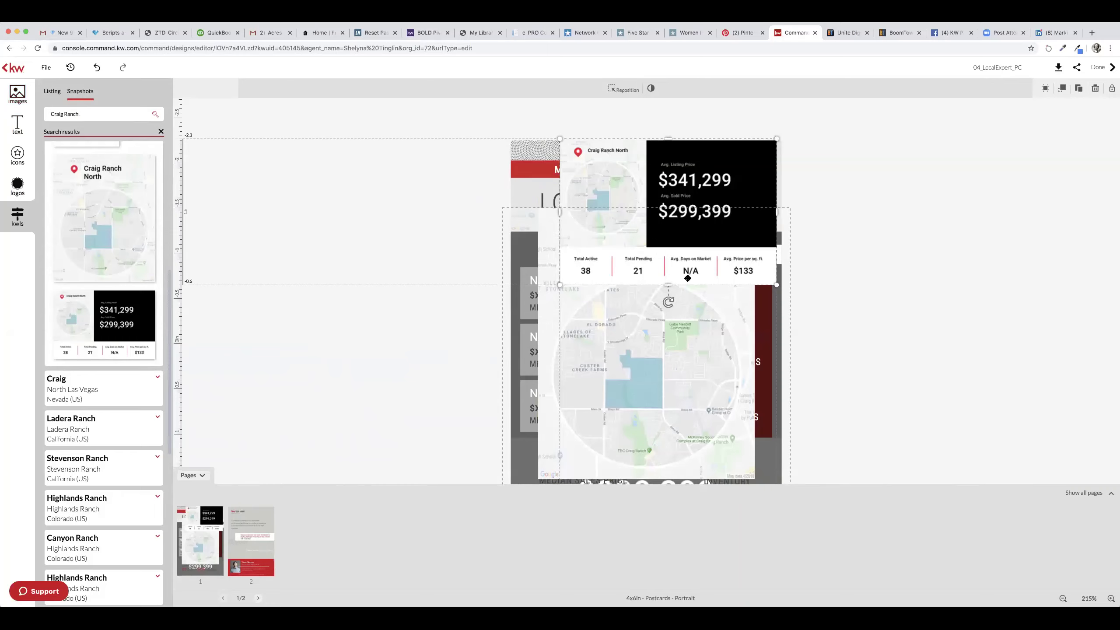
- Delete the Craig Ranch North map and the wide statistics snapshot from the postcard
{"action": "left_click_drag", "start_coordinate": [631, 380], "coordinate": [641, 360]}
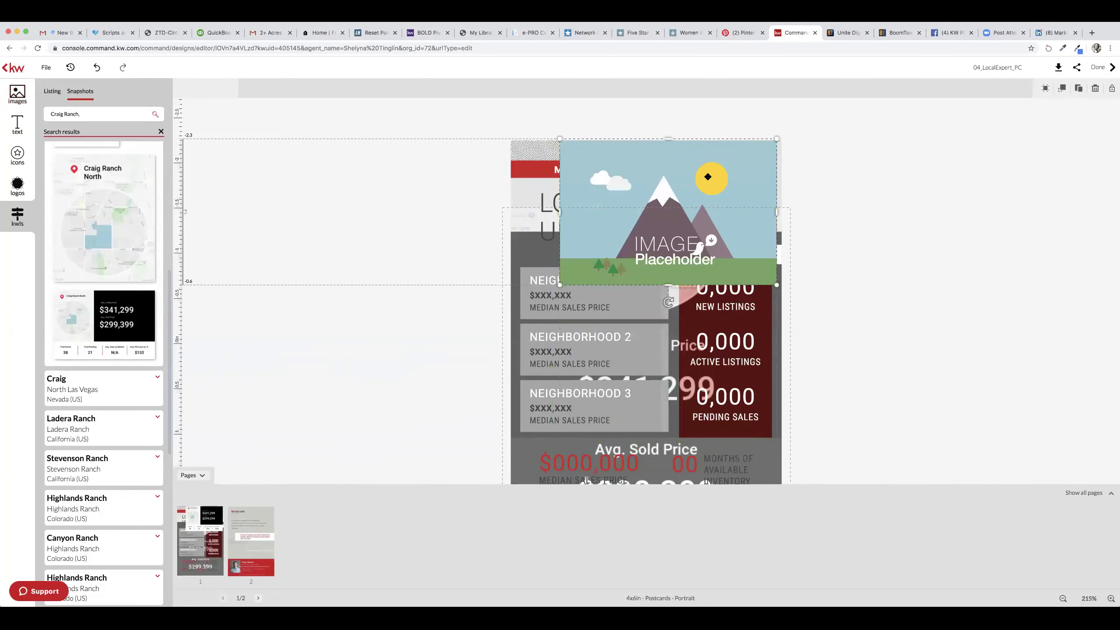
{"action": "left_click", "coordinate": [704, 284]}
- Set the postcard's listing stats to 50 new listings, 230 active listings and 120 pending sales
{"action": "double_click", "coordinate": [704, 284]}
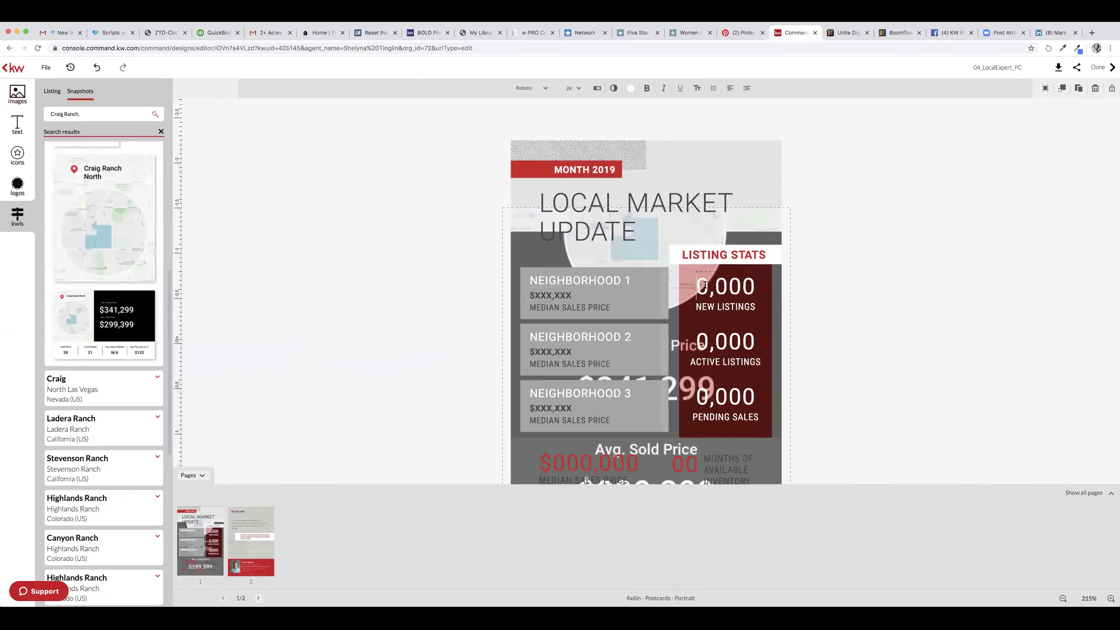
{"action": "left_click_drag", "start_coordinate": [697, 286], "coordinate": [755, 281]}
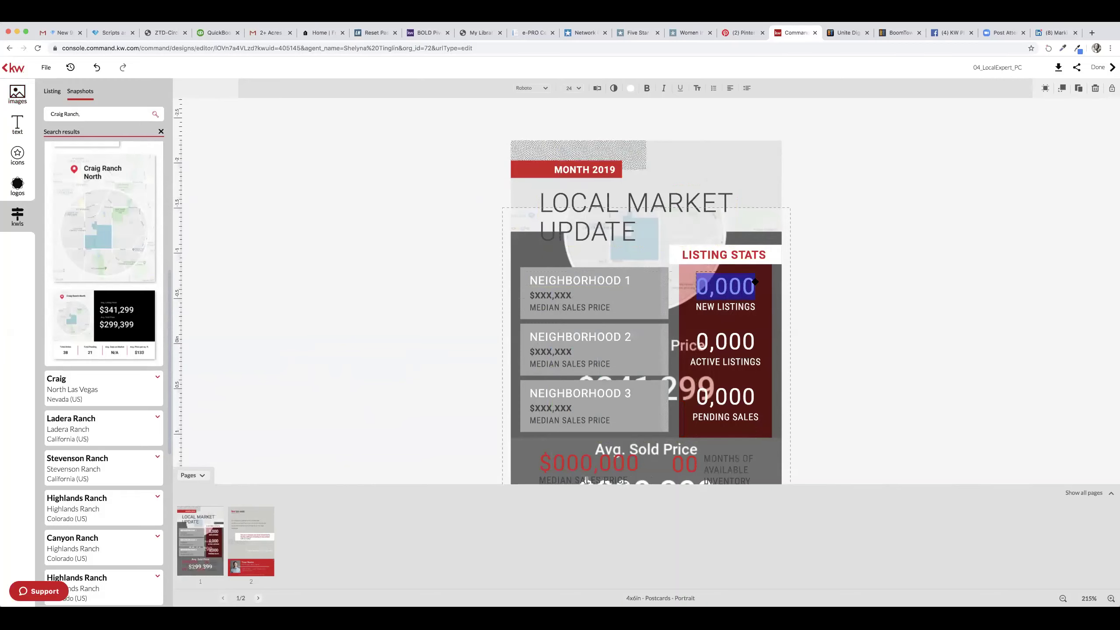
{"action": "type", "text": "50"}
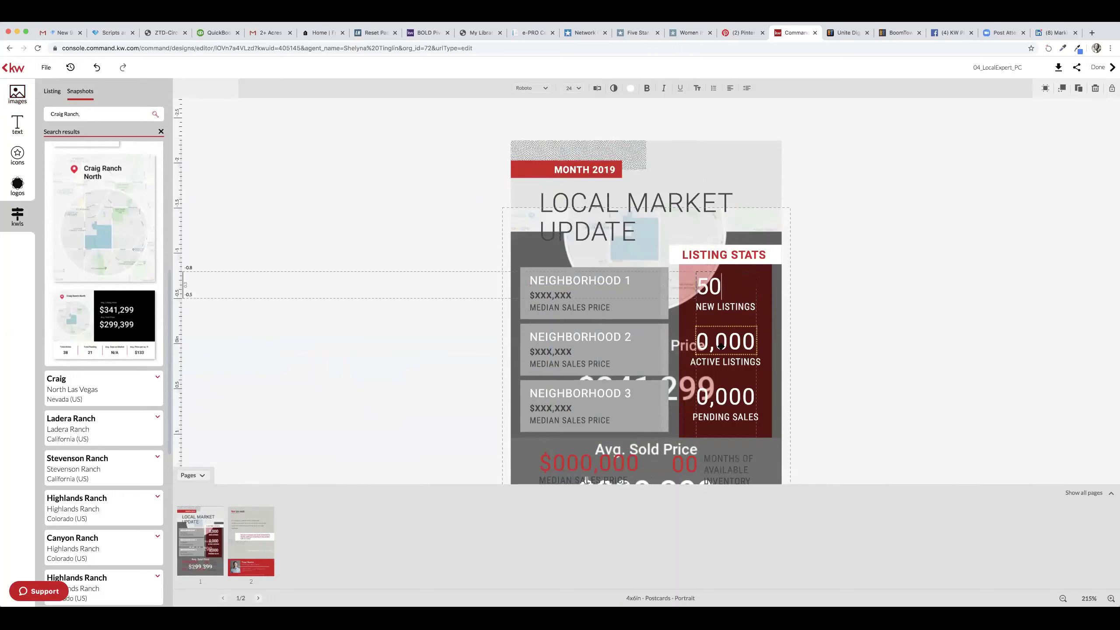
{"action": "double_click", "coordinate": [720, 346]}
{"action": "left_click_drag", "start_coordinate": [696, 343], "coordinate": [755, 342]}
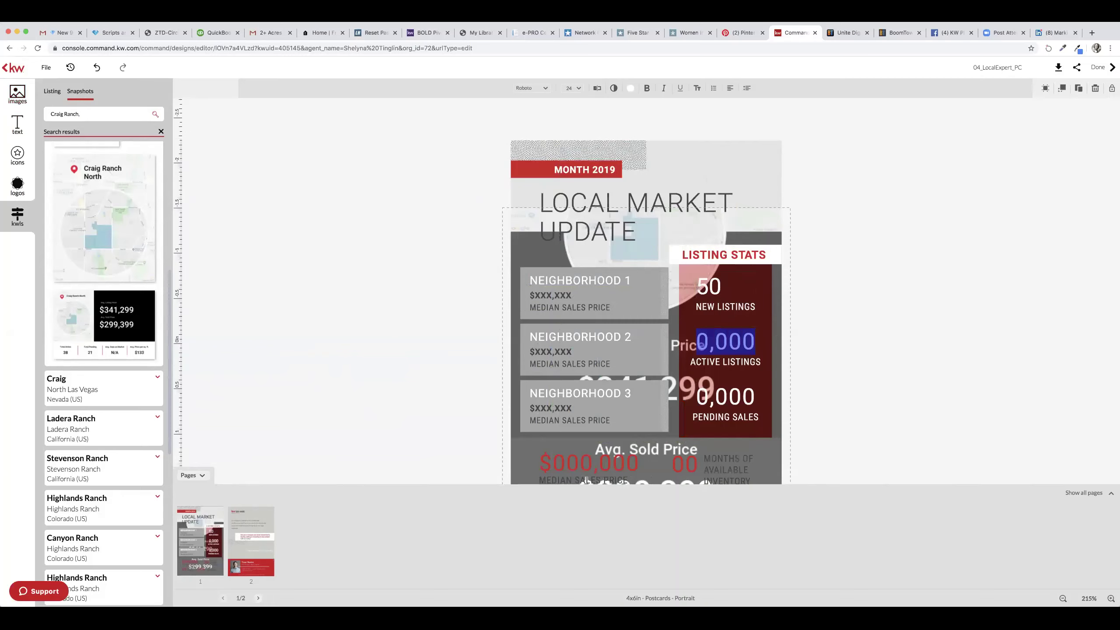
{"action": "type", "text": "230"}
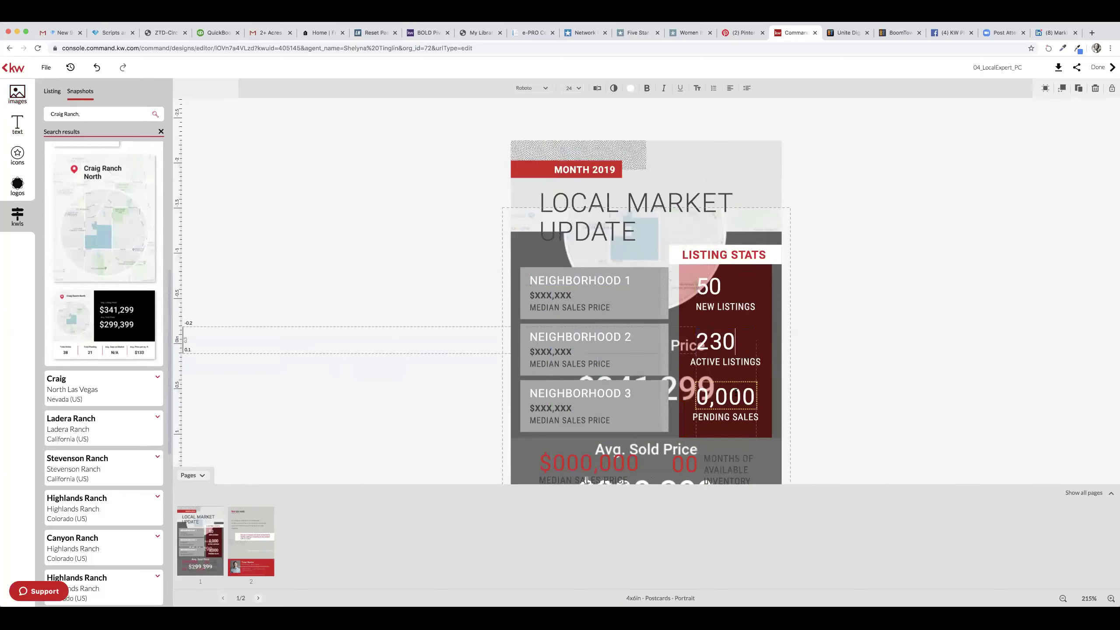
{"action": "double_click", "coordinate": [750, 396]}
{"action": "left_click_drag", "start_coordinate": [755, 398], "coordinate": [709, 398]}
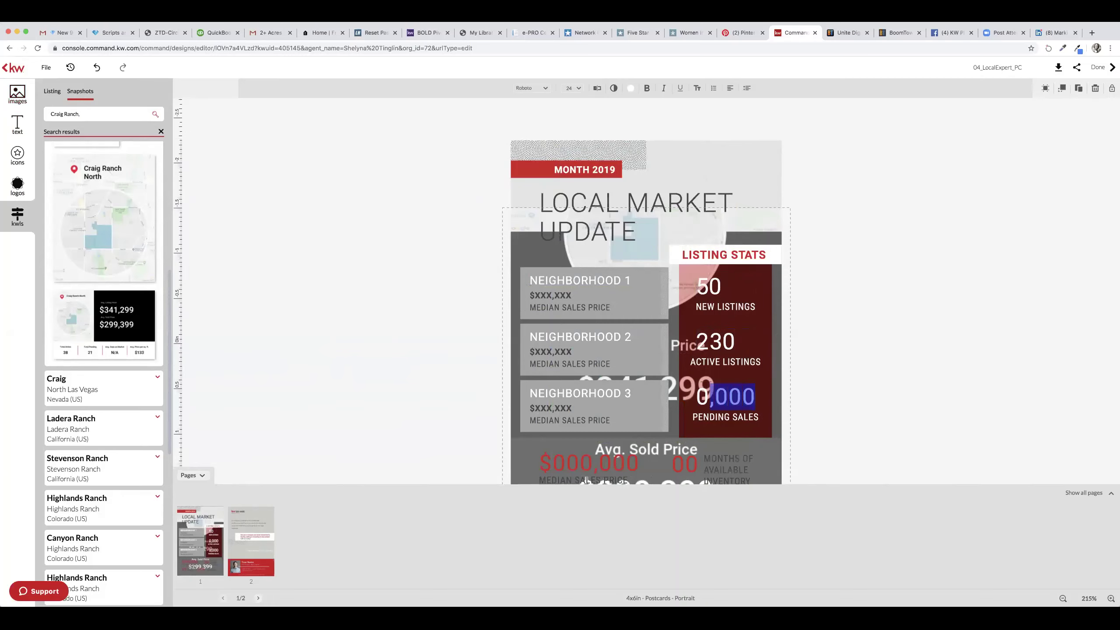
{"action": "key", "text": "BackSpace"}
{"action": "key", "text": "BackSpace"}
{"action": "type", "text": "120"}
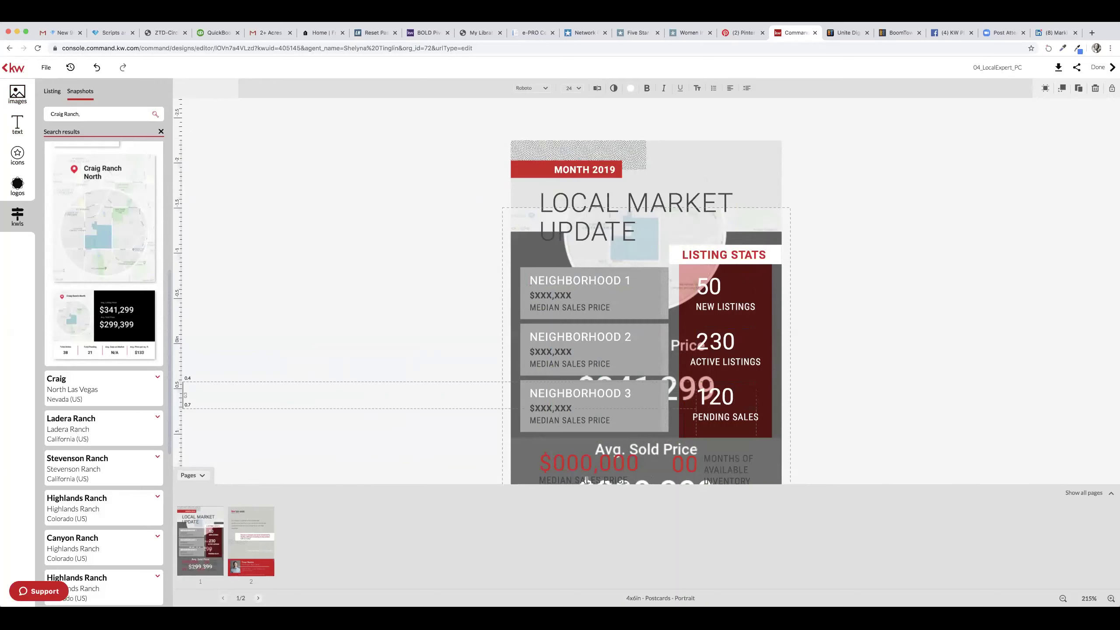
{"action": "left_click", "coordinate": [722, 399]}
- Delete the tall snapshot behind the postcard's text and close the design without saving
{"action": "left_click", "coordinate": [632, 256]}
{"action": "key", "text": "Delete"}
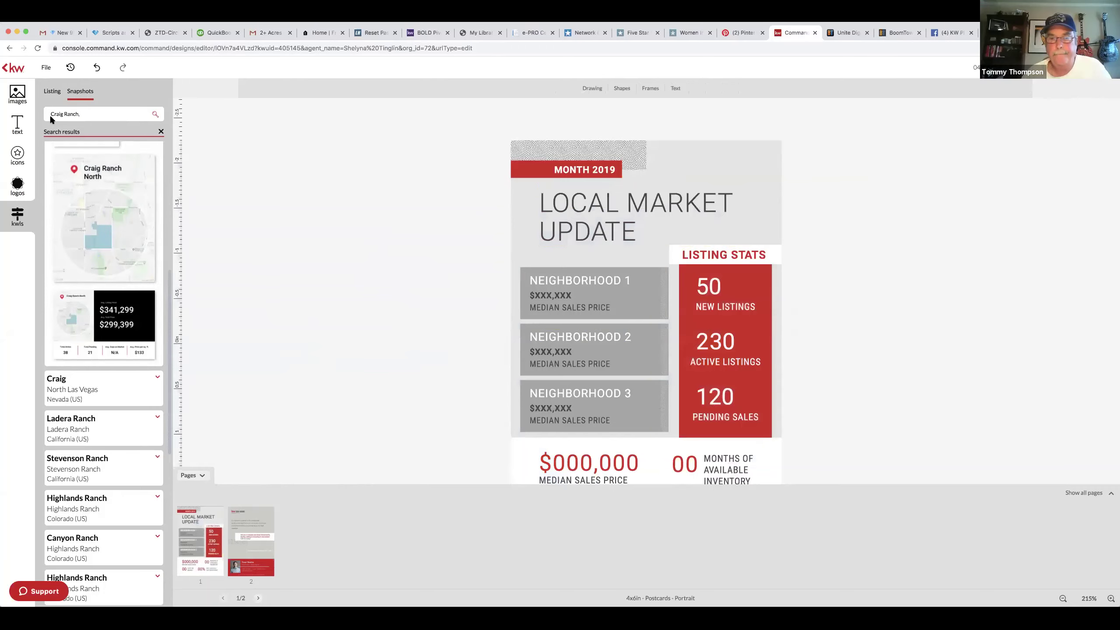
{"action": "left_click", "coordinate": [13, 67]}
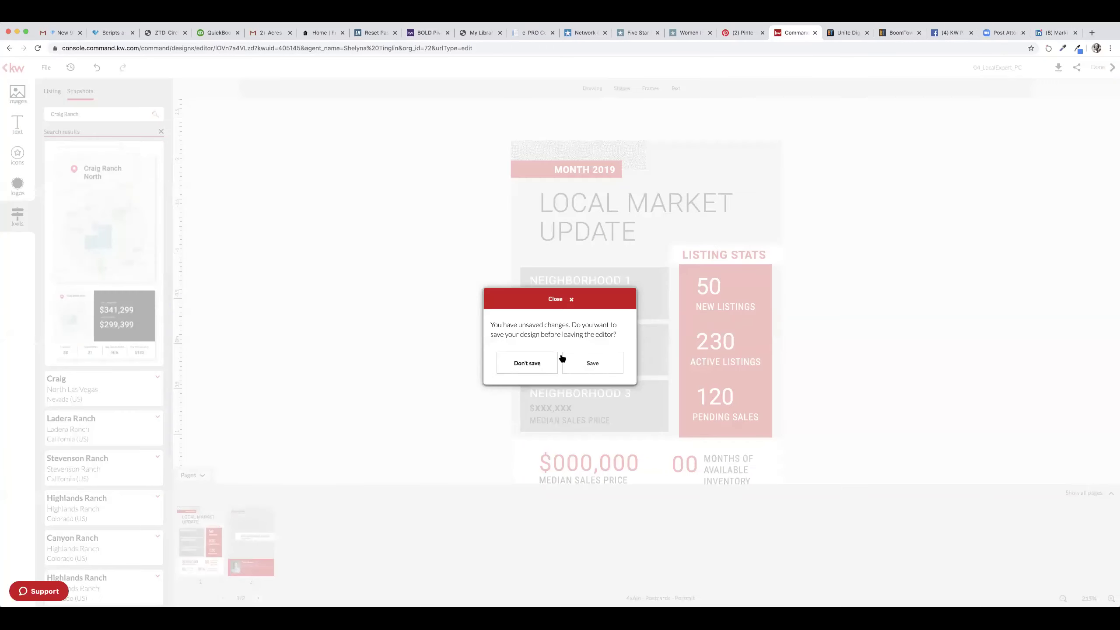
{"action": "left_click", "coordinate": [543, 359]}
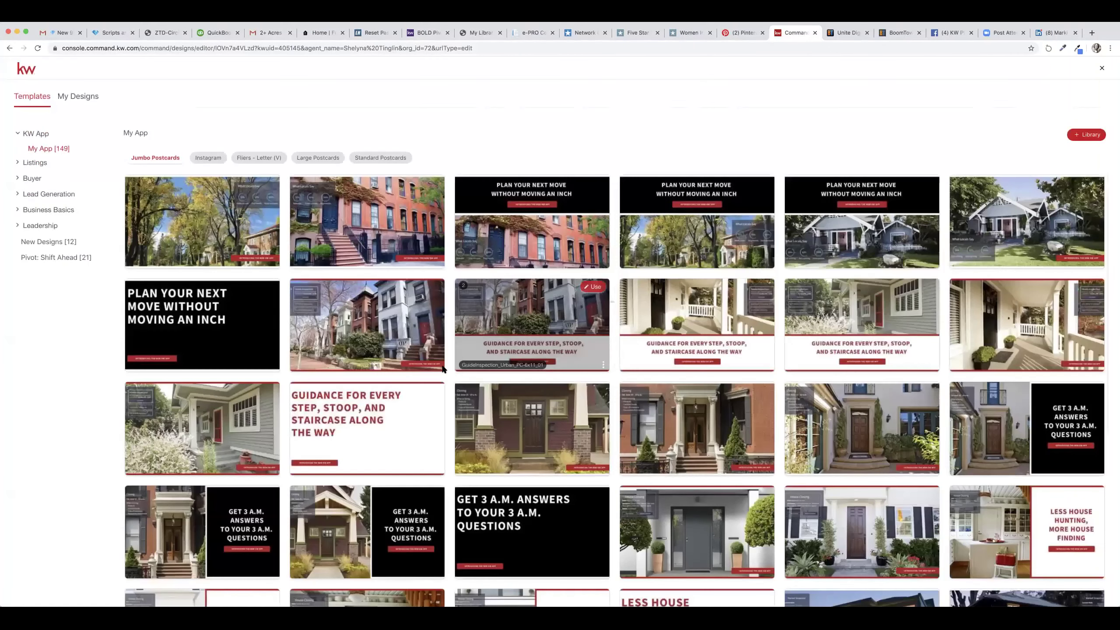
- Browse the Jumbo Postcards templates and open LocalInsights_Urban_PC-6x11_02 for editing
{"action": "mouse_move", "coordinate": [408, 344]}
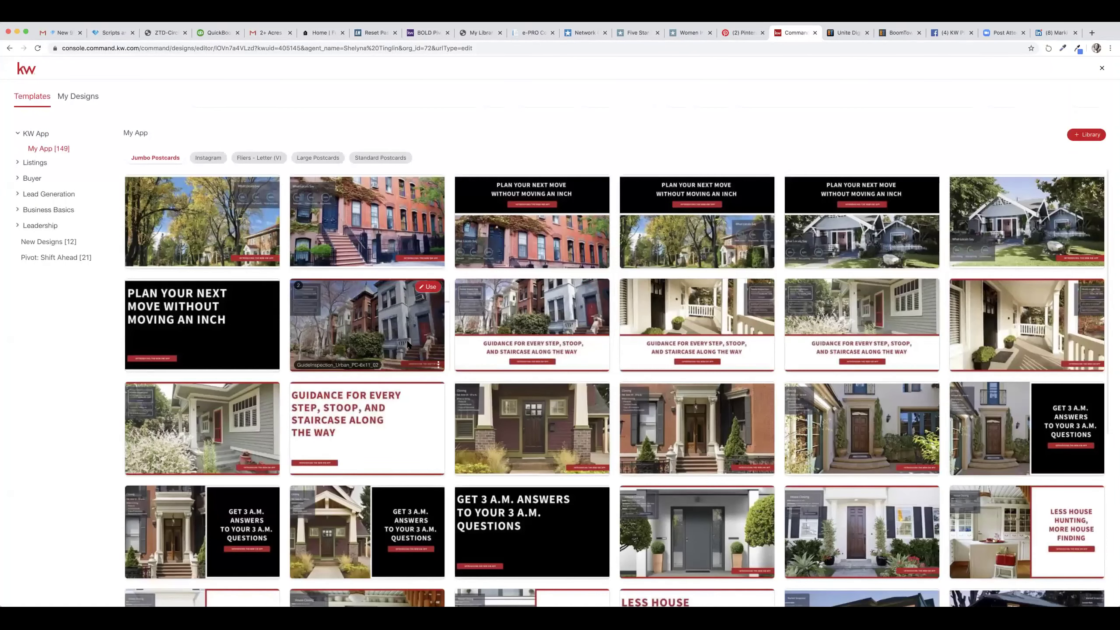
{"action": "scroll", "coordinate": [408, 344], "scroll_direction": "down", "scroll_amount": 5}
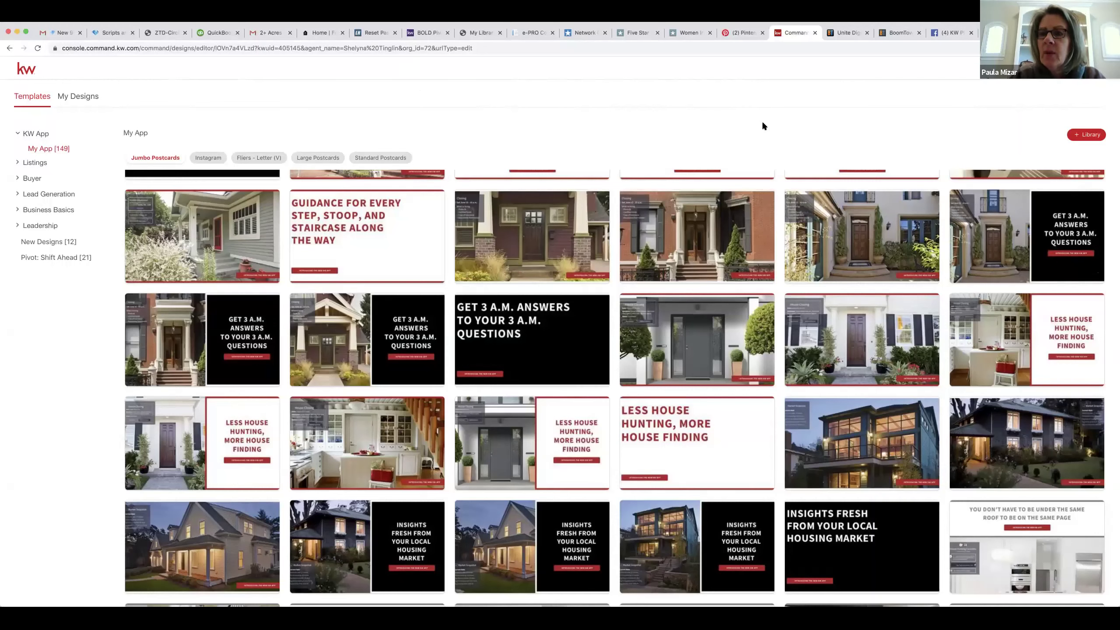
{"action": "scroll", "coordinate": [194, 231], "scroll_direction": "up", "scroll_amount": 5}
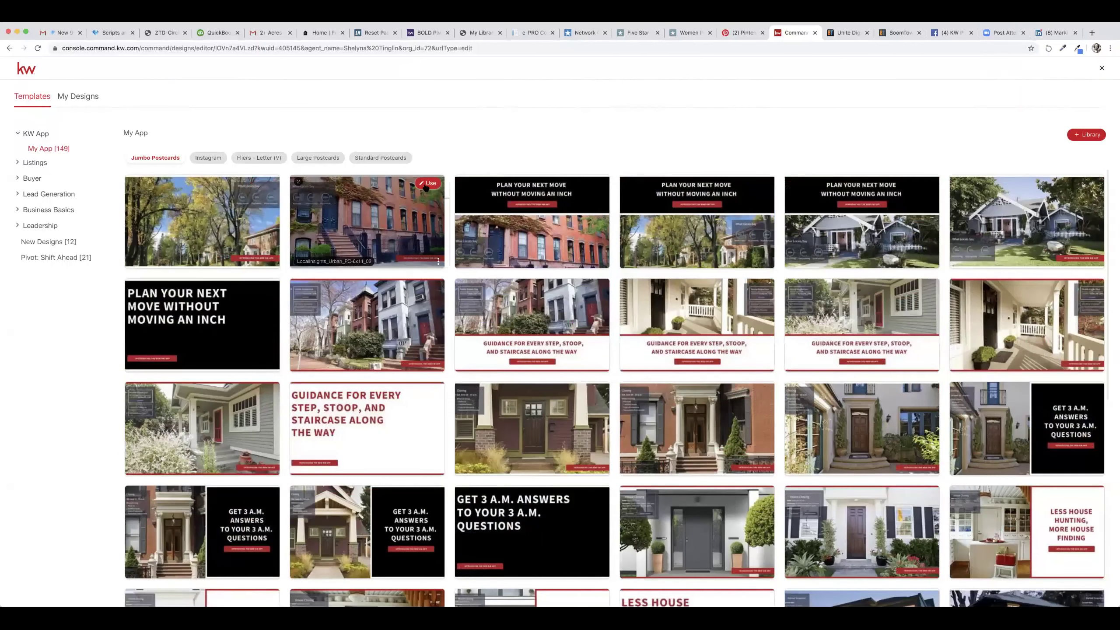
{"action": "left_click", "coordinate": [428, 187]}
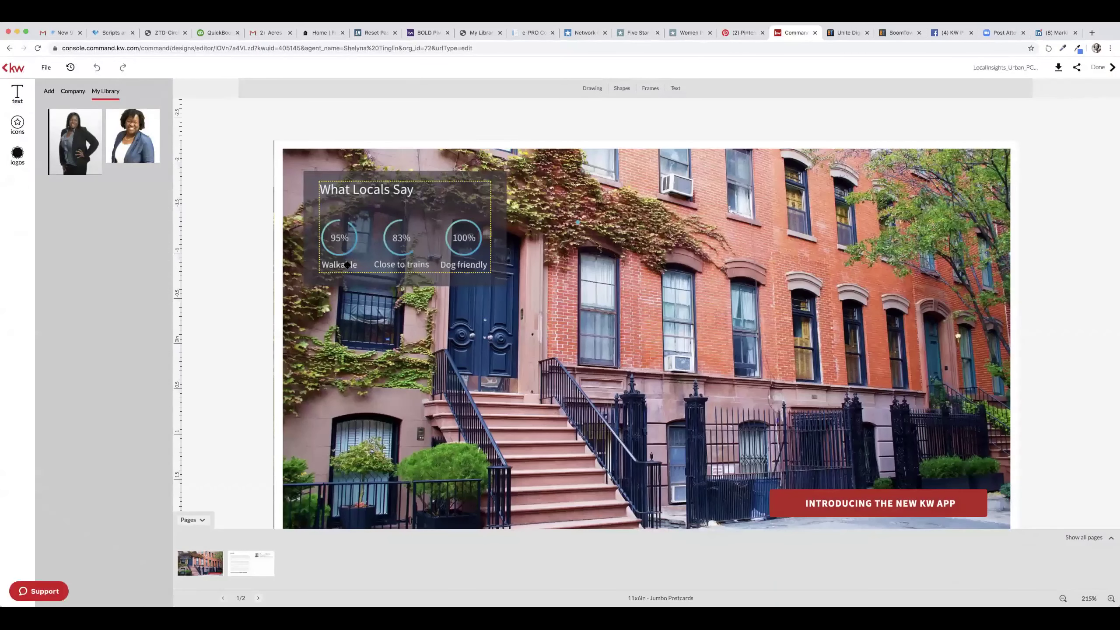
- Try to edit the Walkable statistic in the postcard's What Locals Say graphic
{"action": "double_click", "coordinate": [347, 265]}
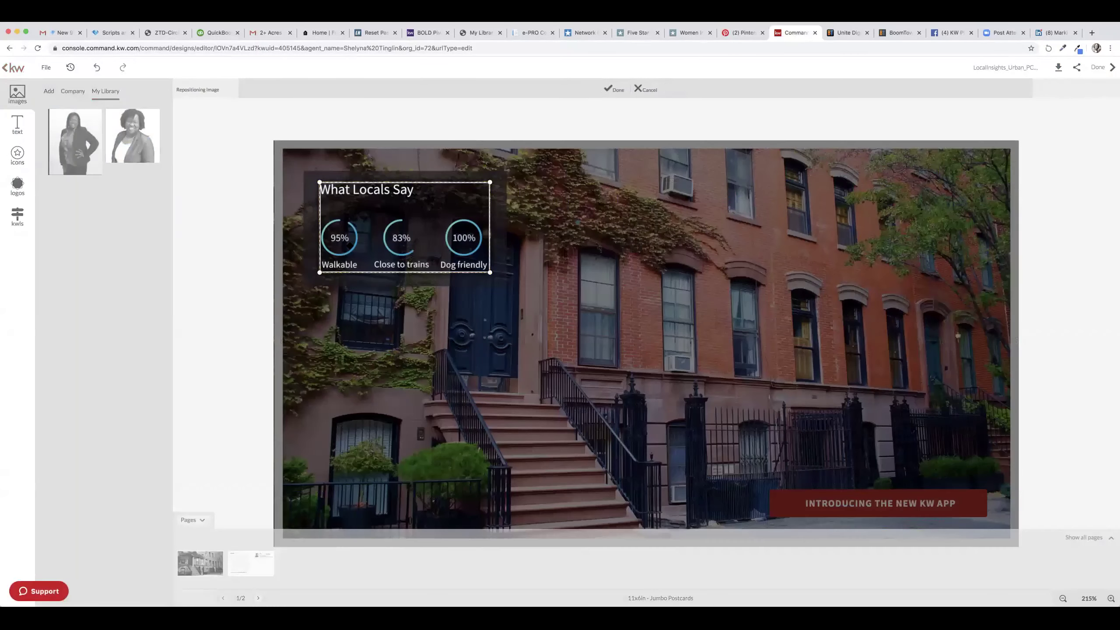
{"action": "left_click", "coordinate": [342, 236]}
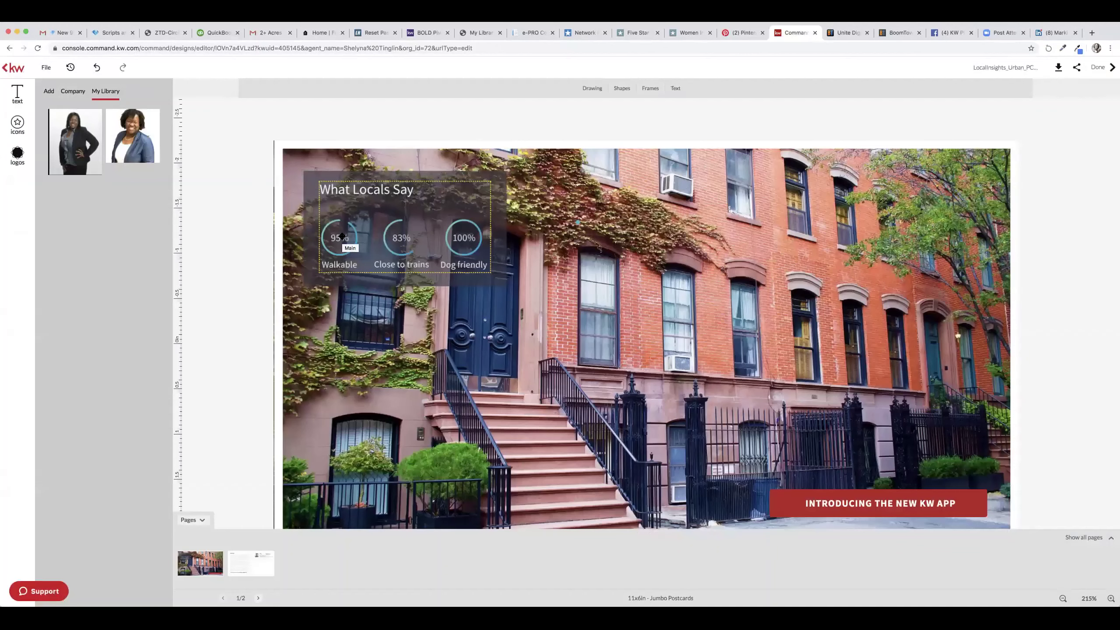
{"action": "left_click", "coordinate": [341, 266]}
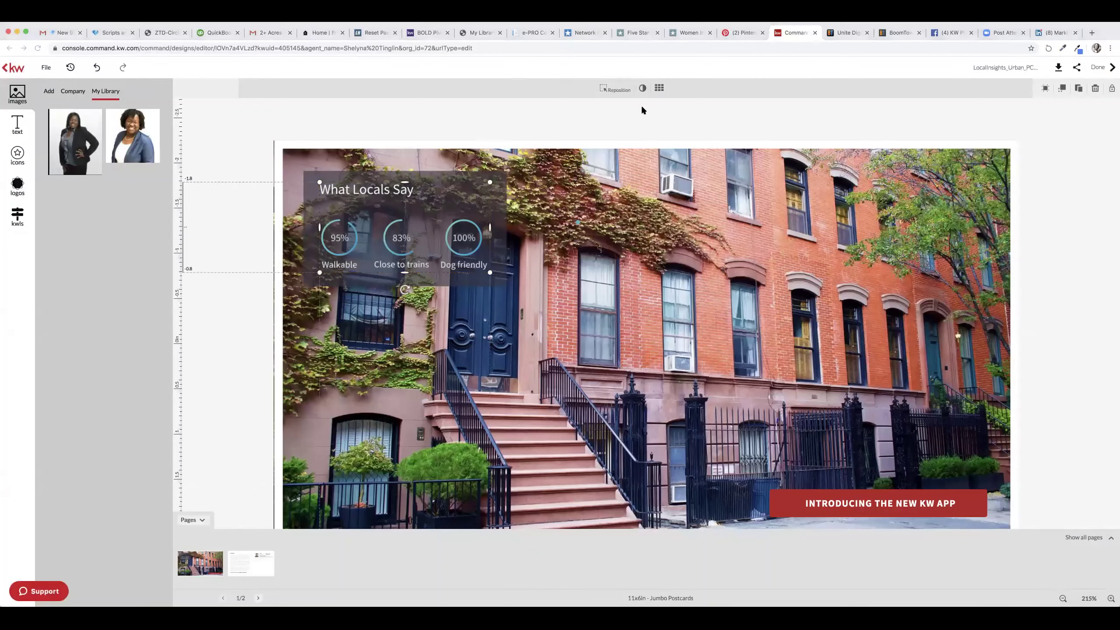
- Review the options for sharing the postcard as an image, and start closing the design
{"action": "left_click", "coordinate": [1077, 69]}
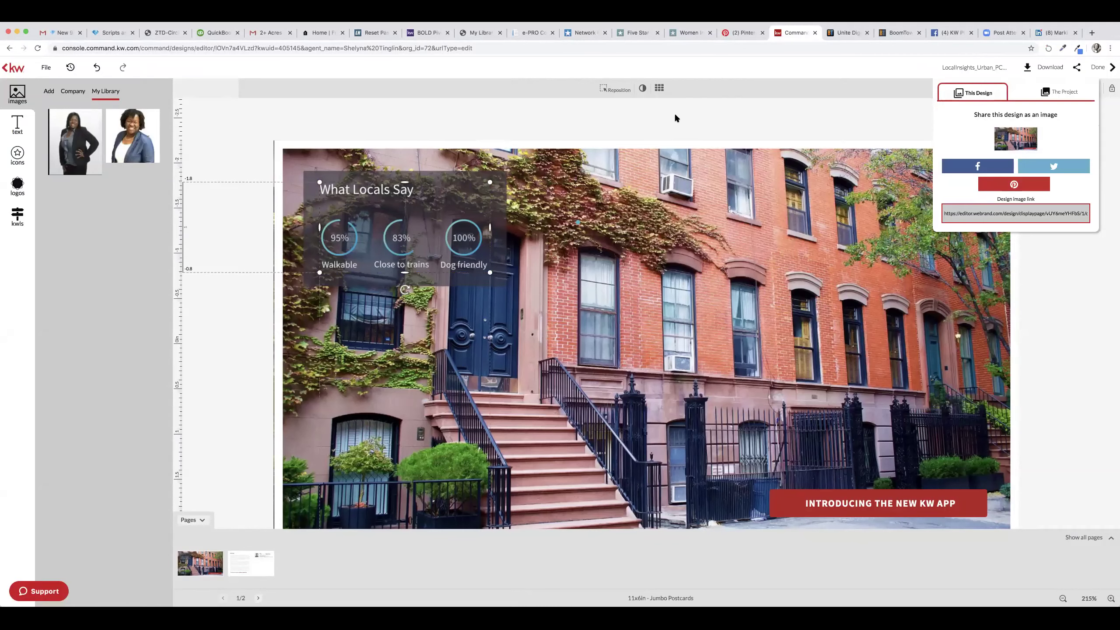
{"action": "left_click", "coordinate": [892, 100]}
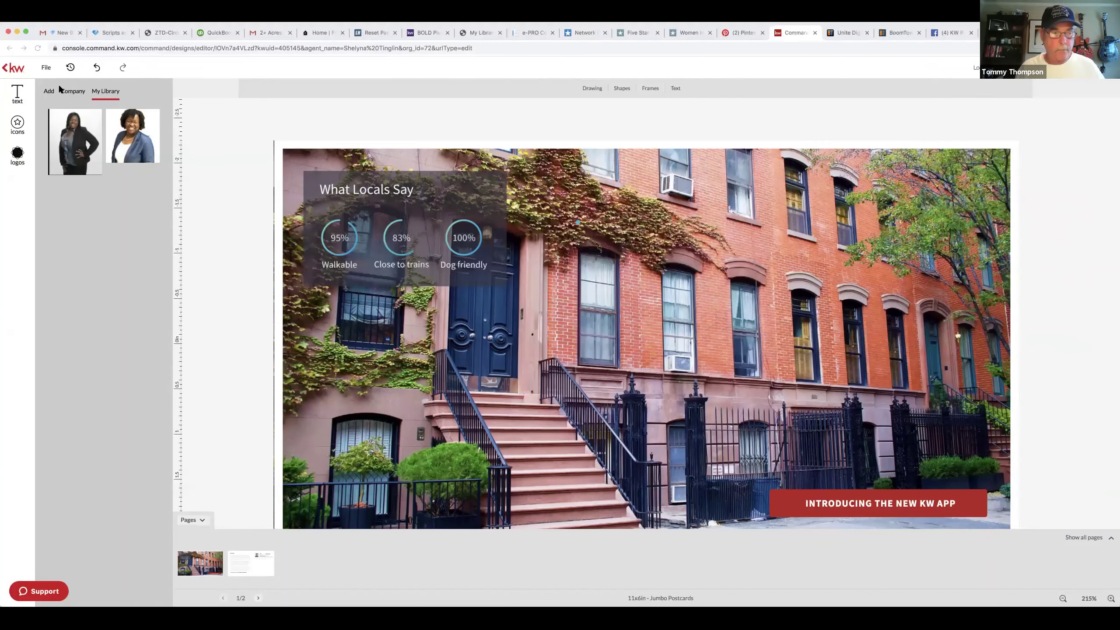
{"action": "left_click", "coordinate": [8, 69]}
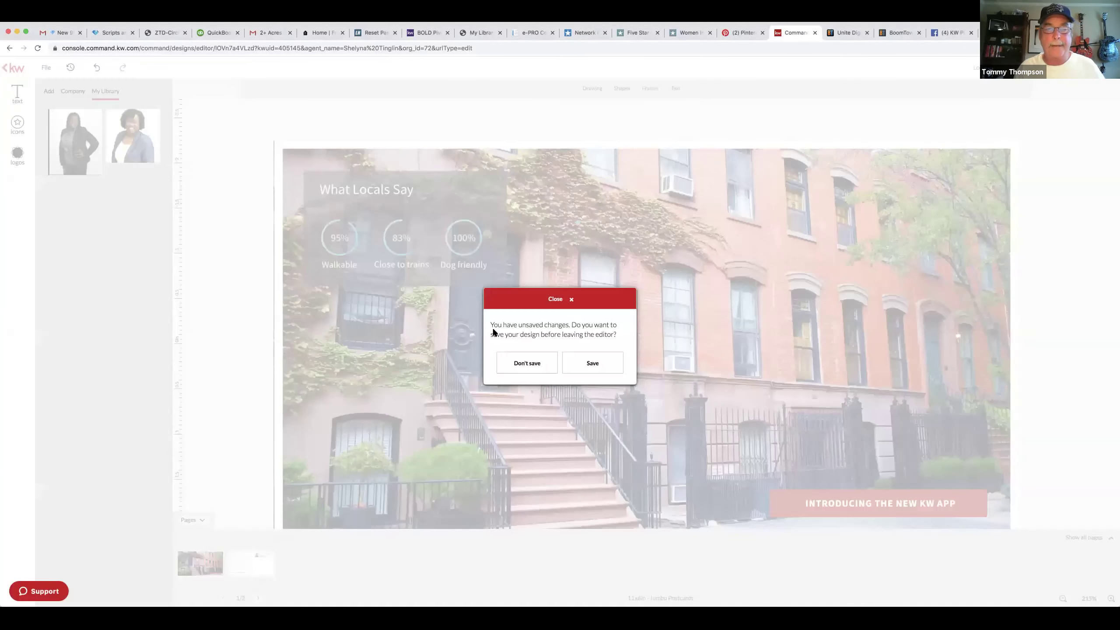